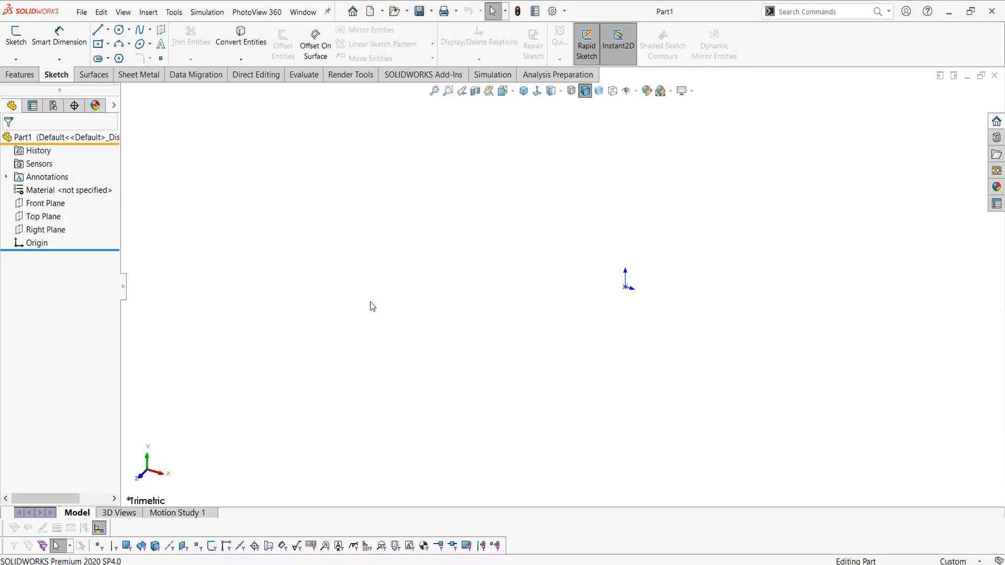
# Start a sketch on the Front Plane and draw a center rectangle about 129 mm tall, centred on the origin
pyautogui.click(51, 204)
pyautogui.click(108, 192)
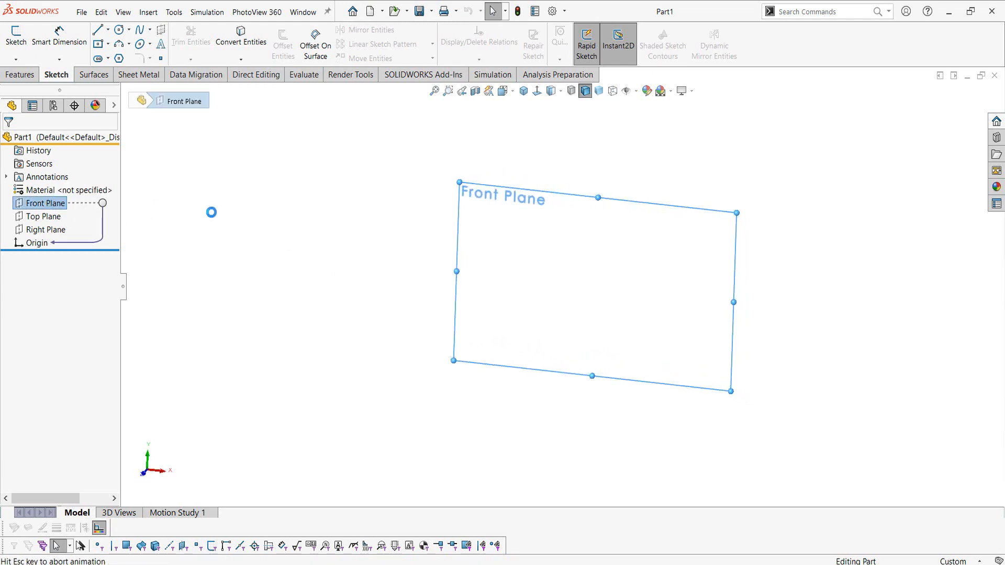
pyautogui.press('s')
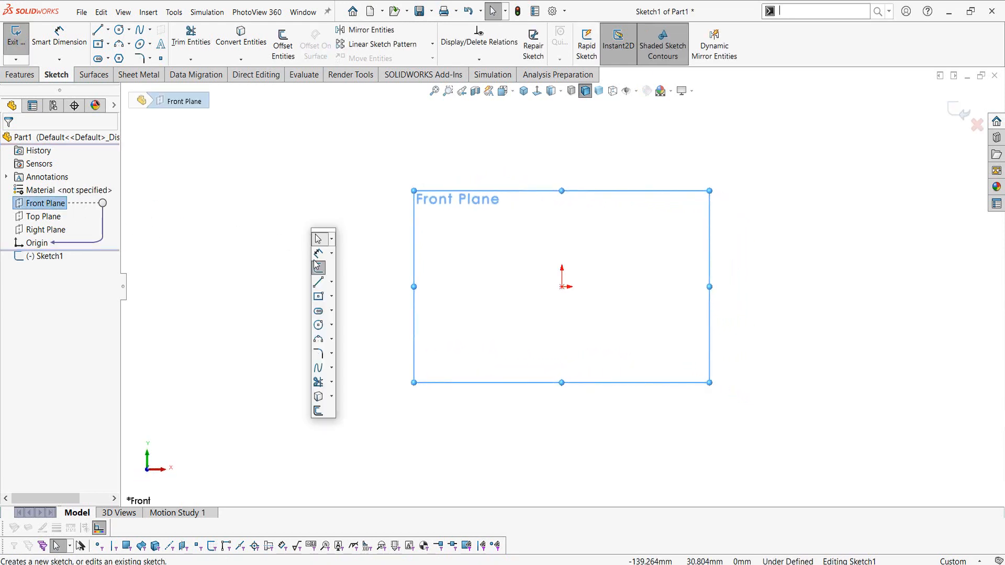
pyautogui.click(318, 296)
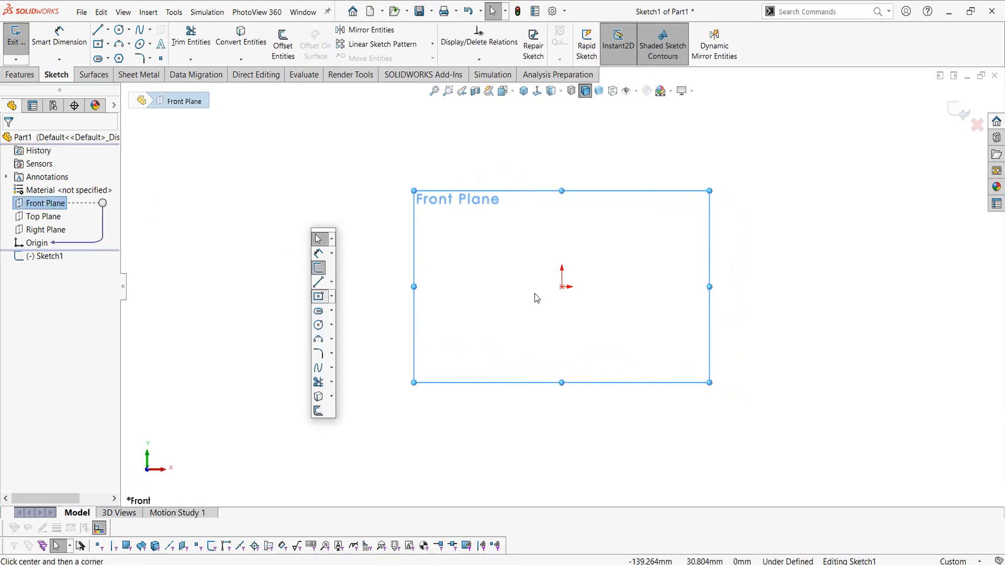
pyautogui.click(562, 287)
pyautogui.click(700, 411)
pyautogui.press('Escape')
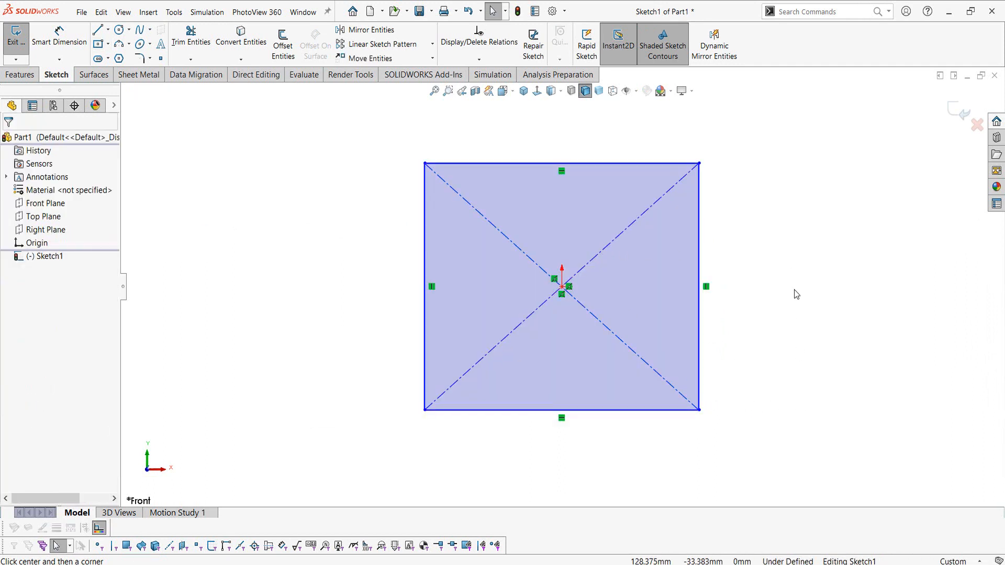
# Dimension the rectangle's left edge and set its height to 14 mm
pyautogui.press('d')
pyautogui.press('z')
pyautogui.click(466, 262)
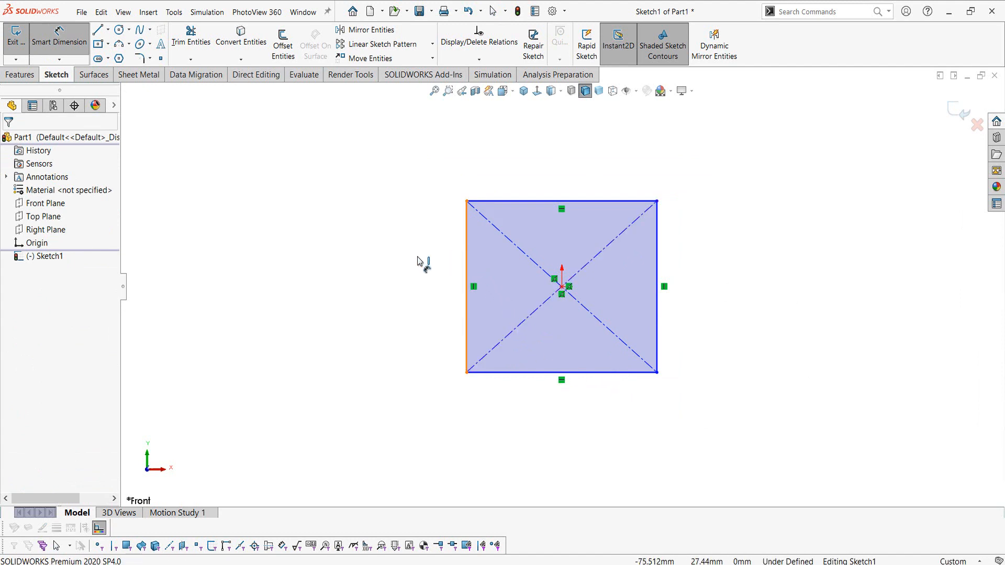
pyautogui.click(382, 263)
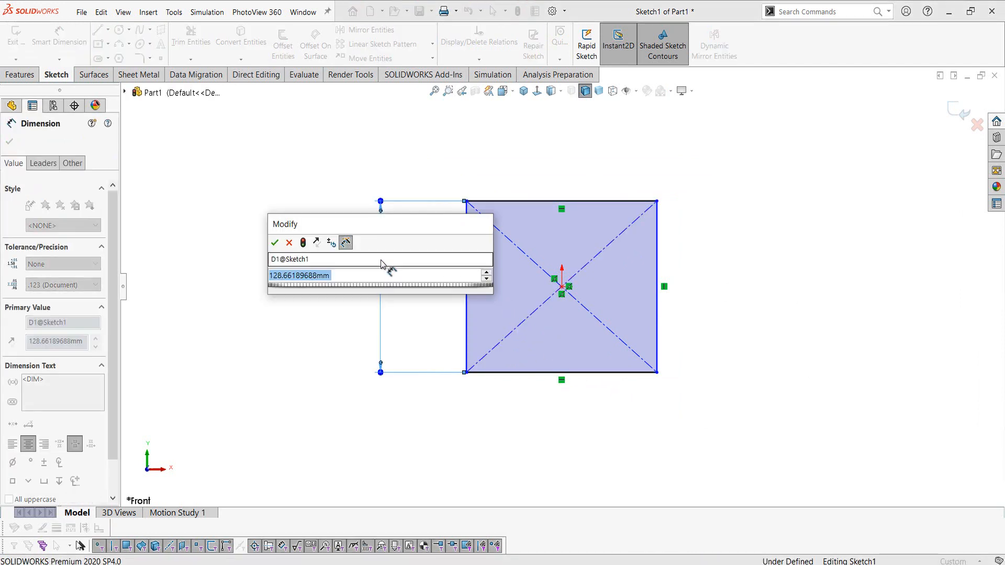
pyautogui.write('14')
pyautogui.press('Return')
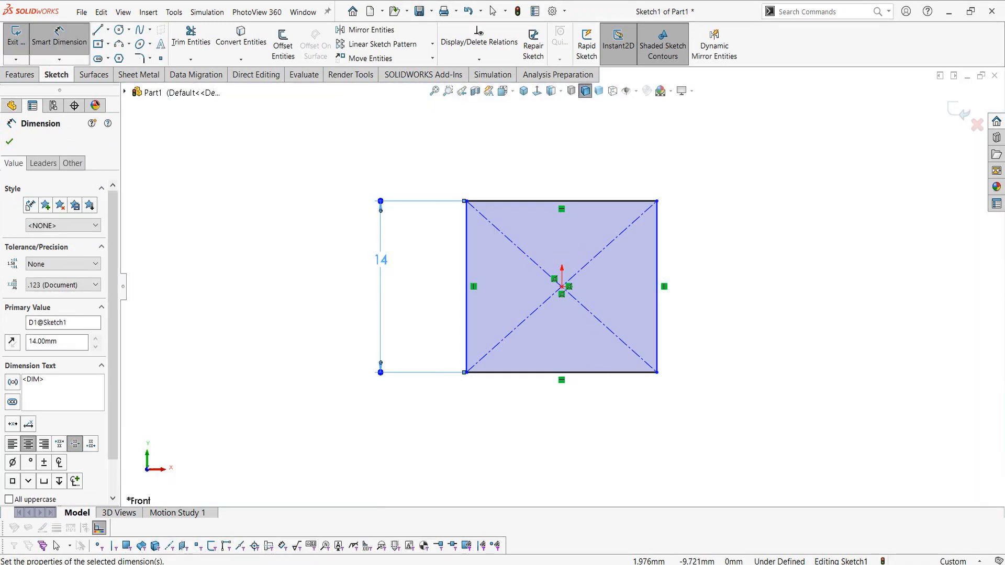
# Check the profile width in the Crosshead PDF drawing, then dimension the rectangle's bottom edge to 10 mm in SOLIDWORKS
pyautogui.hotkey('alt', 'Tab')
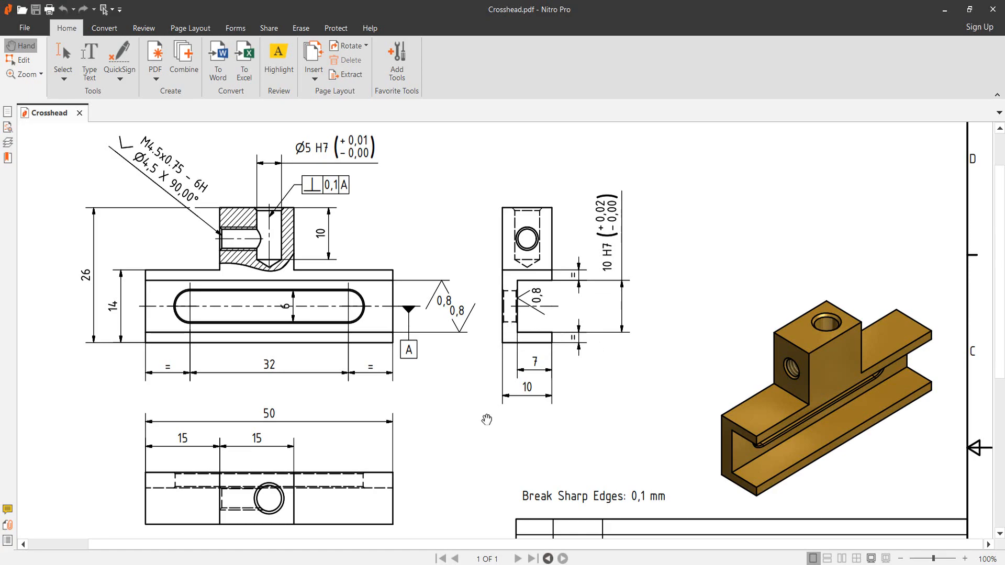
pyautogui.hotkey('alt', 'Tab')
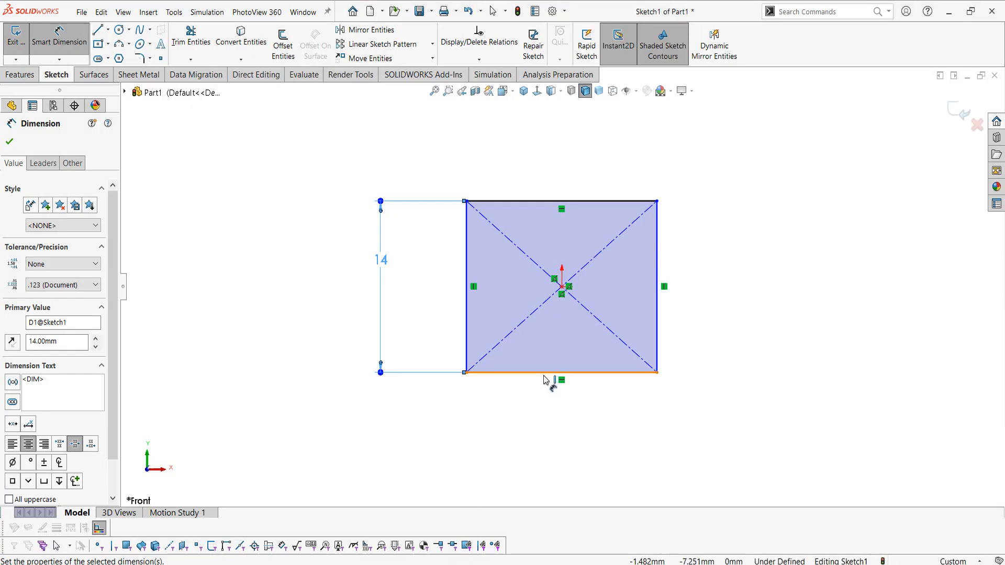
pyautogui.click(550, 373)
pyautogui.click(563, 450)
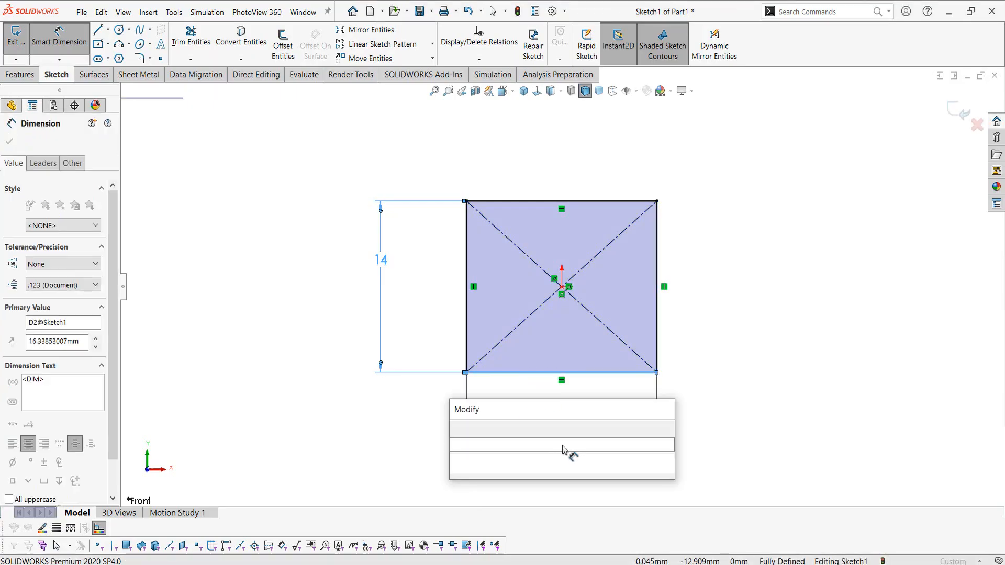
pyautogui.write('10')
pyautogui.press('Return')
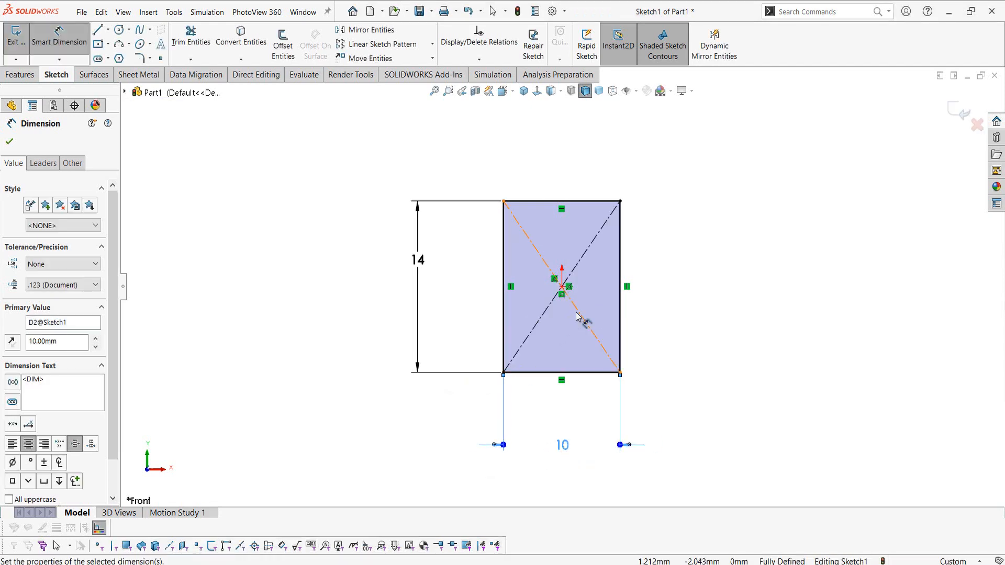
pyautogui.press('Escape')
# Offset only the rectangle's top edge 2 mm inward, with chain selection off and the direction pointing into the rectangle
pyautogui.click(282, 46)
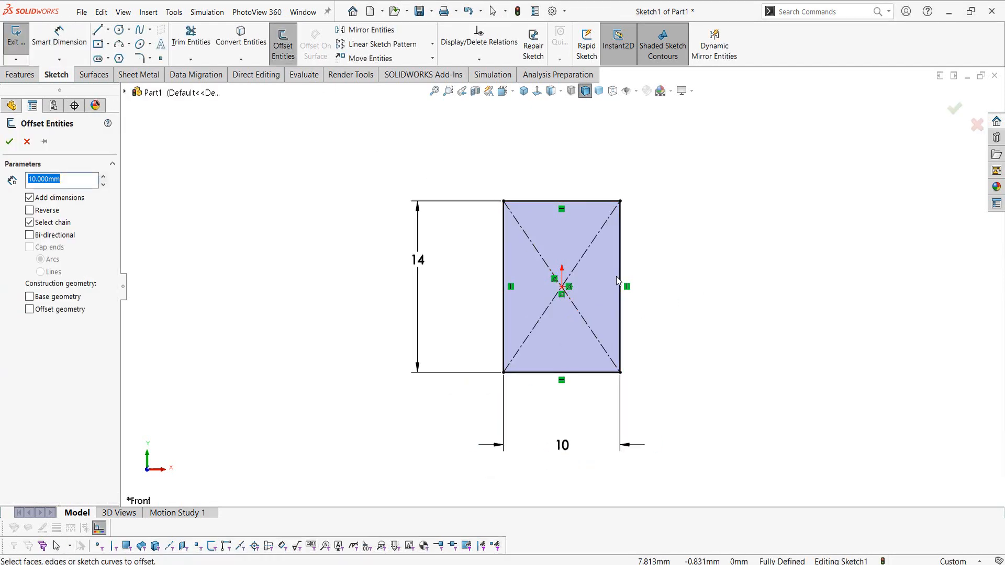
pyautogui.scroll(-3, 662, 291)
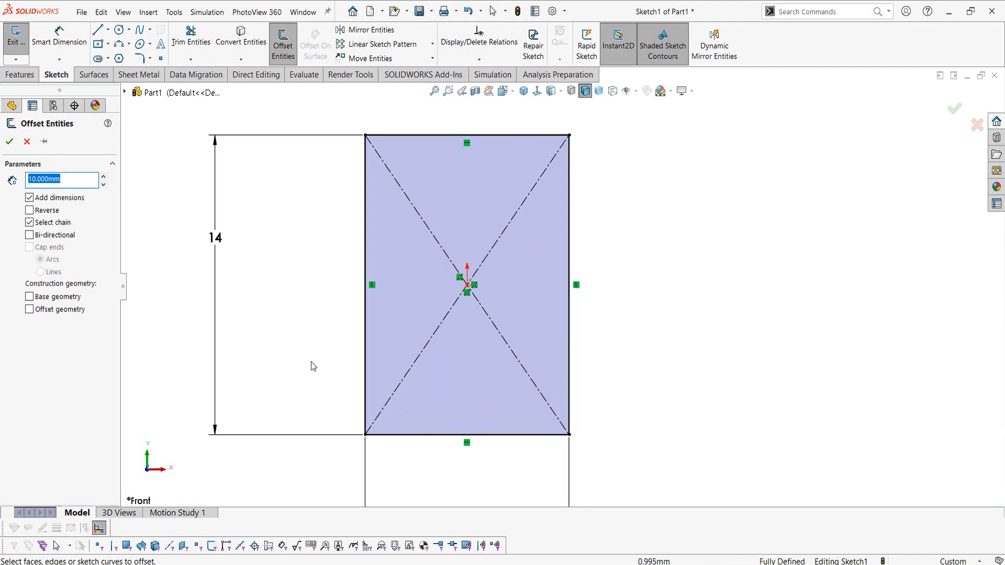
pyautogui.write('2')
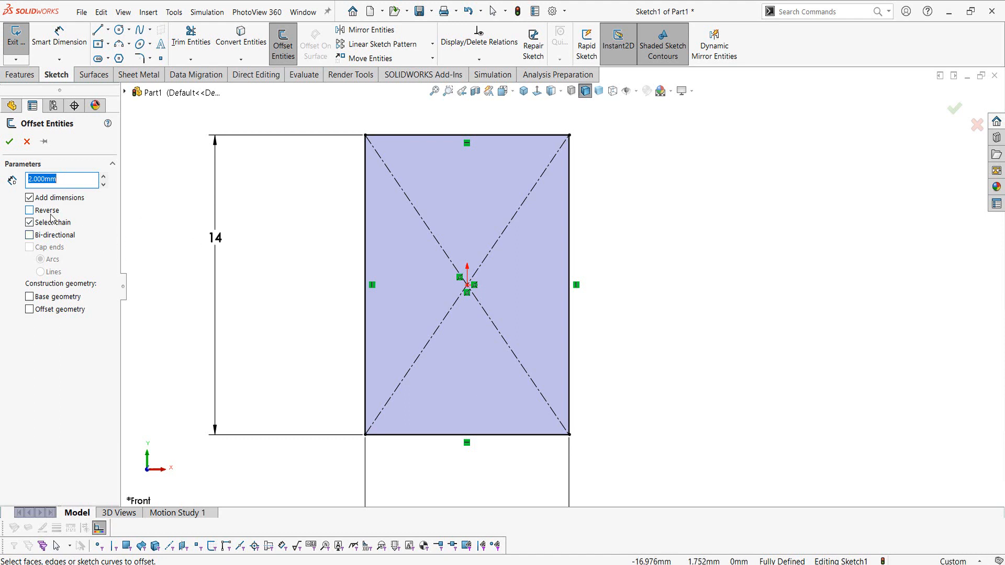
pyautogui.click(513, 136)
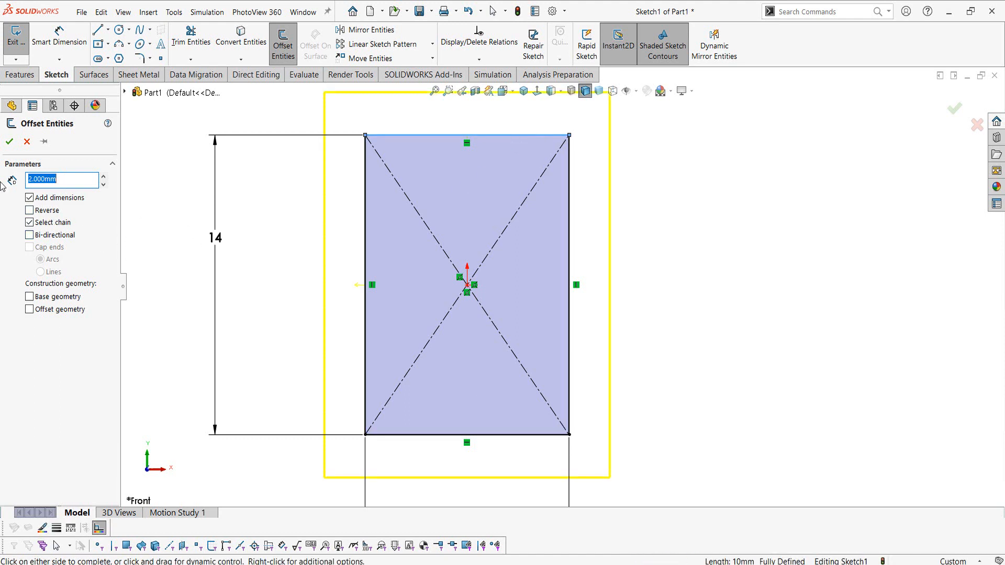
pyautogui.click(30, 223)
pyautogui.press('z')
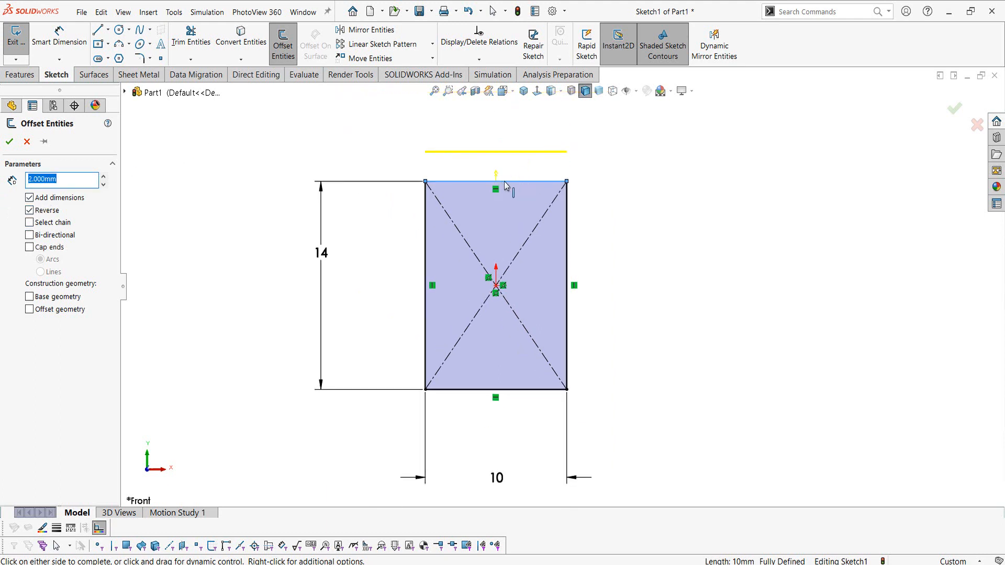
pyautogui.click(30, 210)
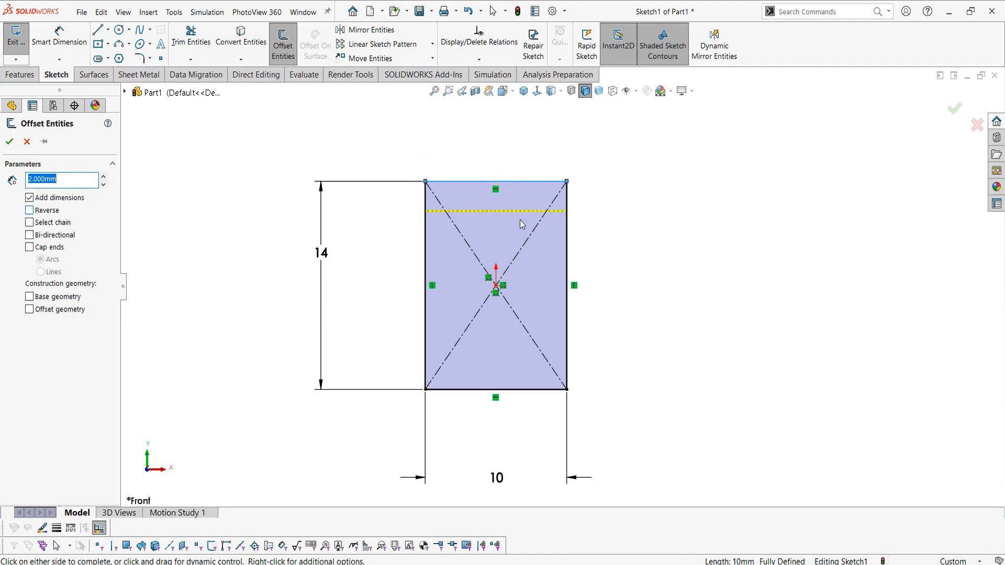
pyautogui.click(11, 148)
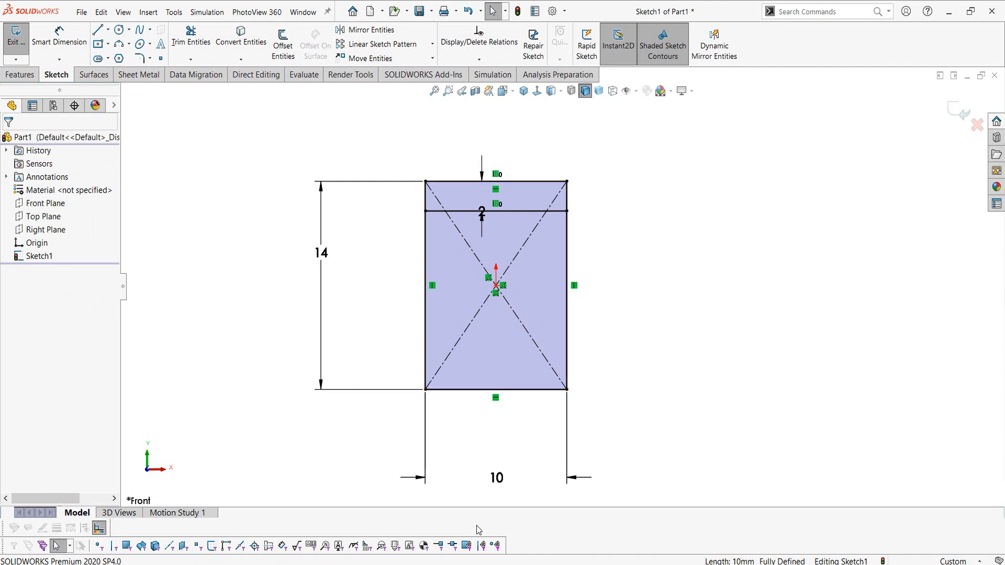
# Offset the rectangle's bottom edge 2 mm inward by reversing the offset direction
pyautogui.click(283, 45)
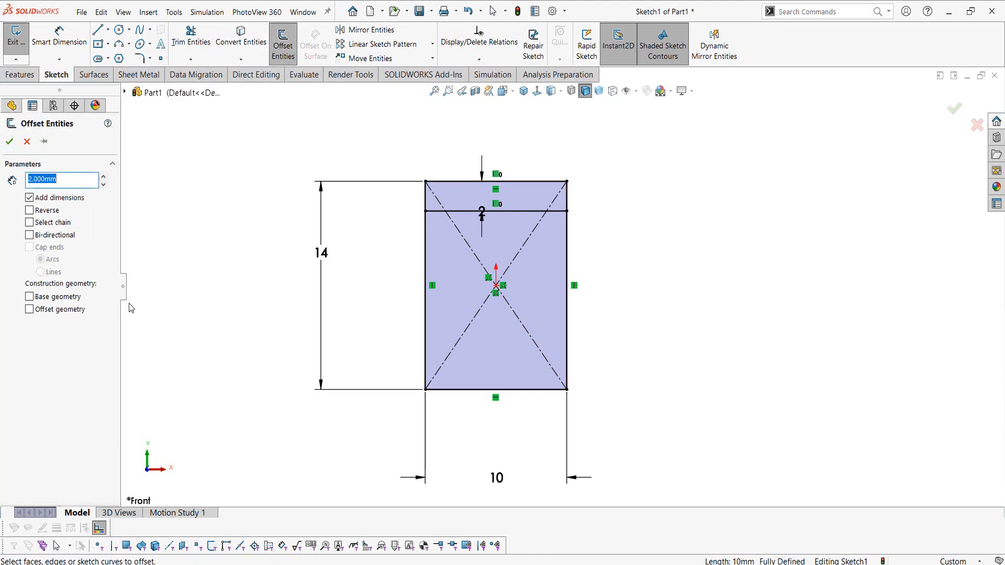
pyautogui.click(528, 392)
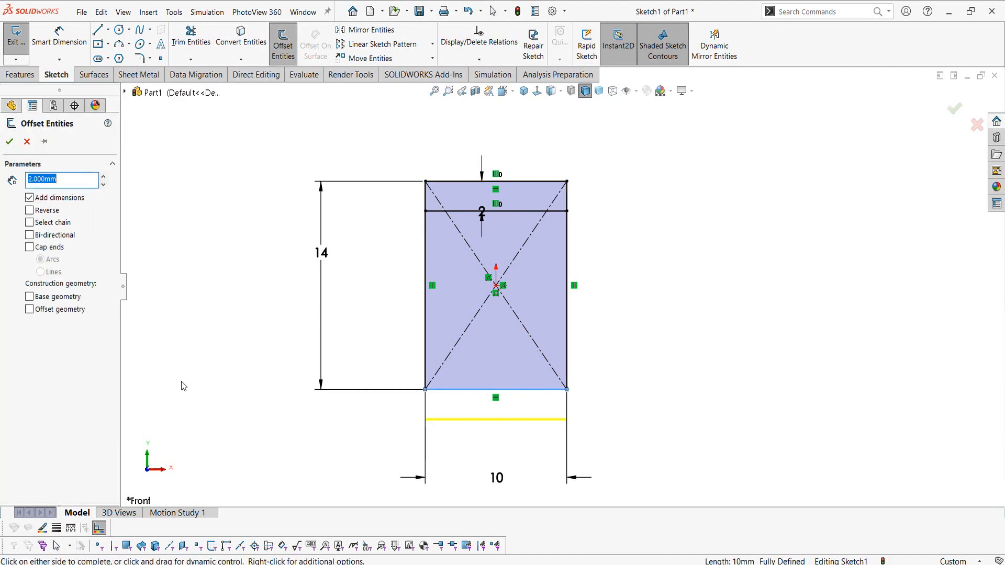
pyautogui.click(29, 211)
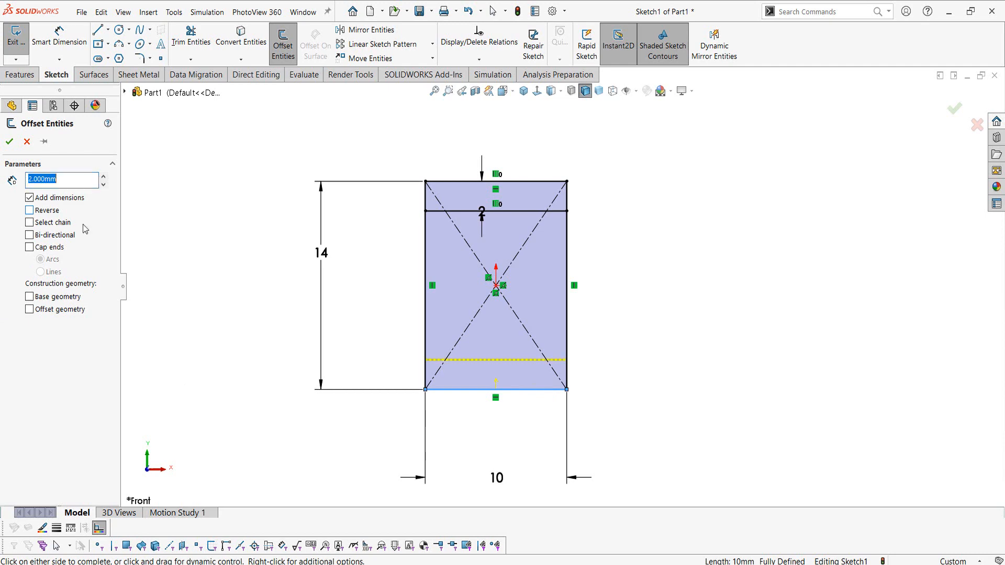
pyautogui.click(9, 142)
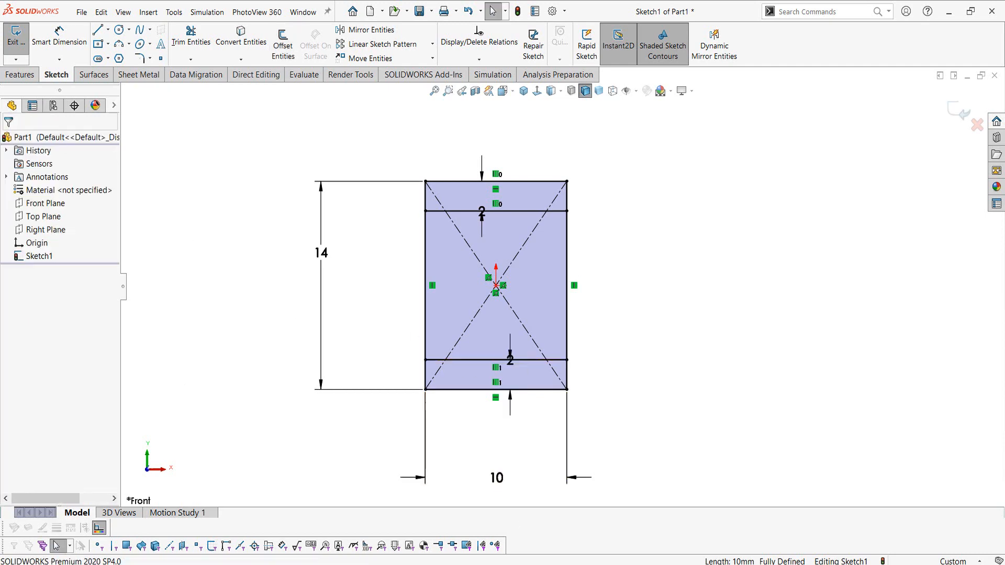
# Check the channel depth in the Crosshead PDF drawing, then offset the rectangle's right edge 7 mm inward in SOLIDWORKS
pyautogui.hotkey('alt', 'Tab')
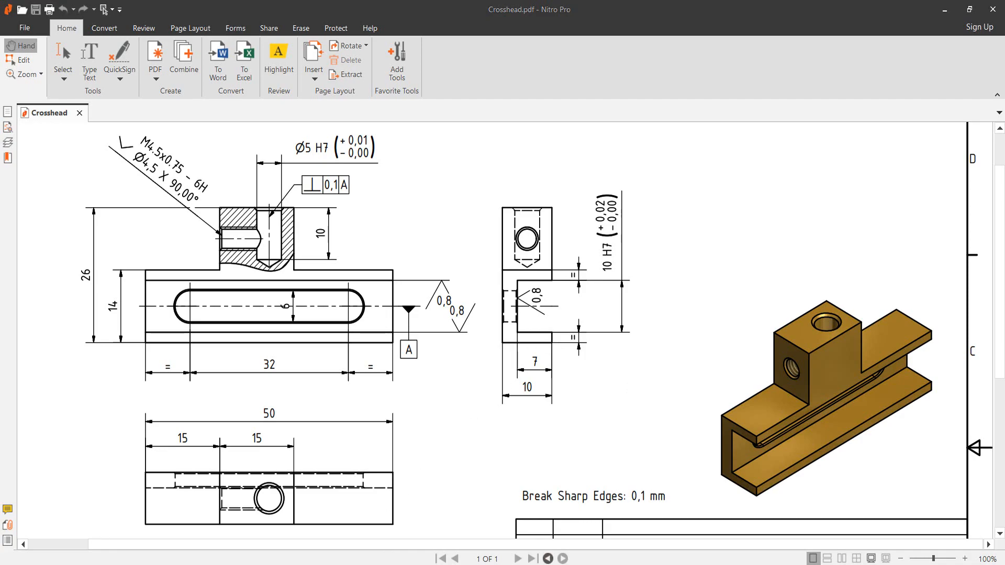
pyautogui.hotkey('alt', 'Tab')
pyautogui.click(282, 44)
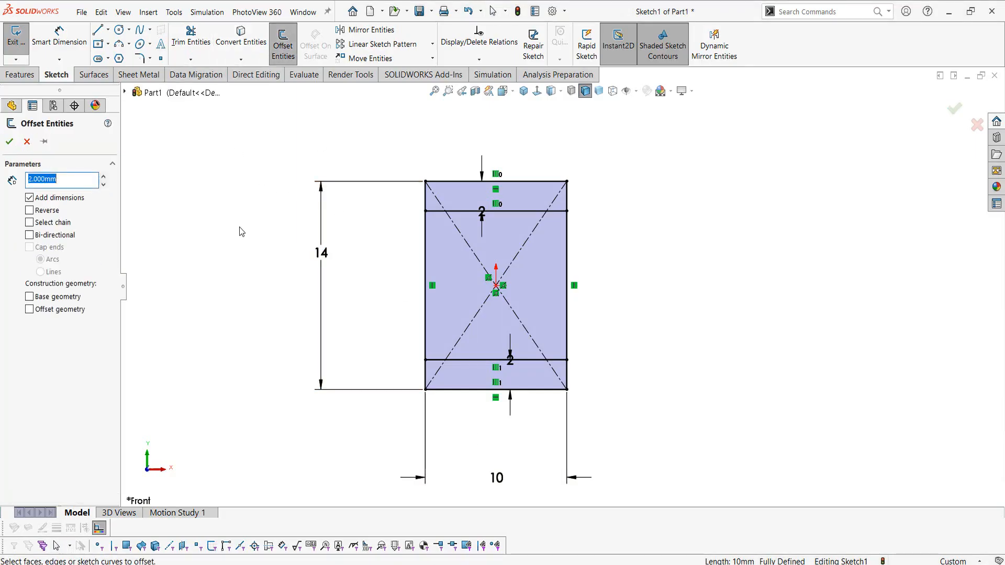
pyautogui.click(566, 258)
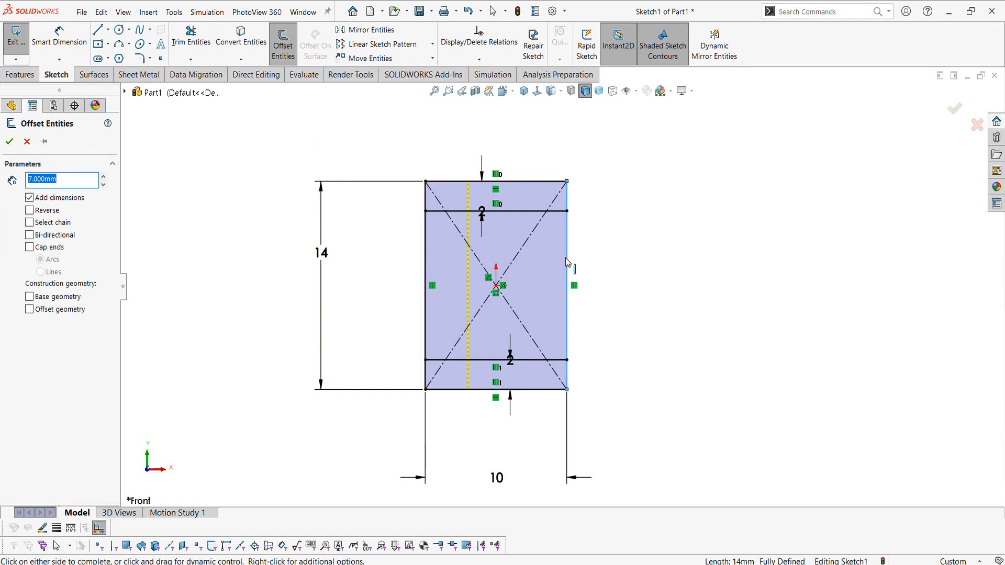
pyautogui.click(566, 258)
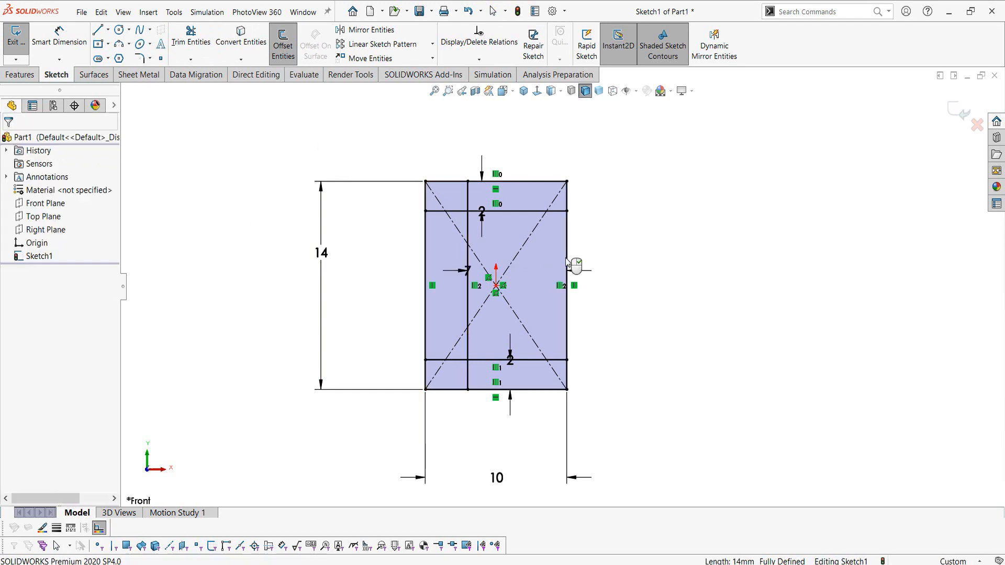
# Trim the overhanging ends of the offset lines and the middle of the right edge to leave a C-shaped profile
pyautogui.click(205, 48)
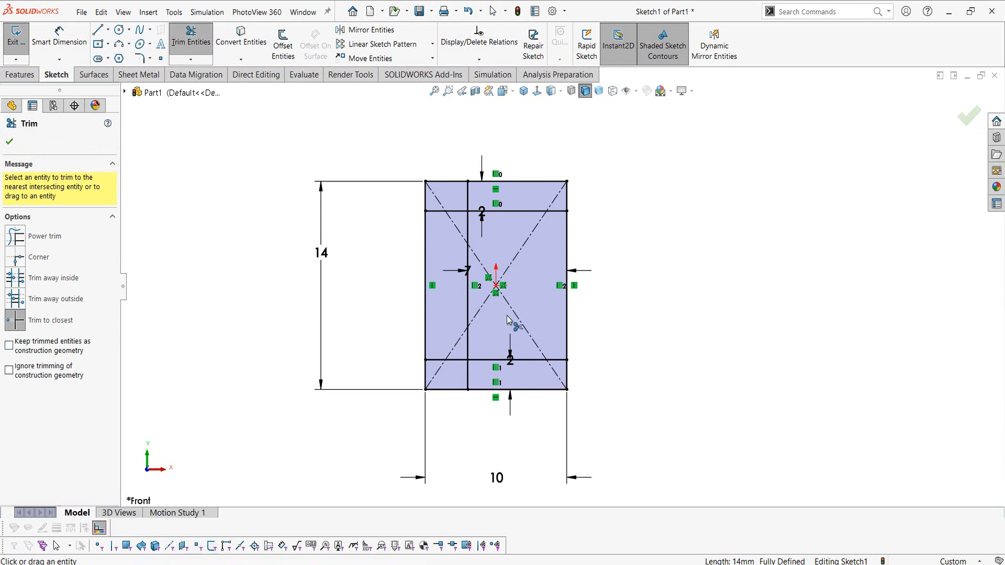
pyautogui.click(445, 211)
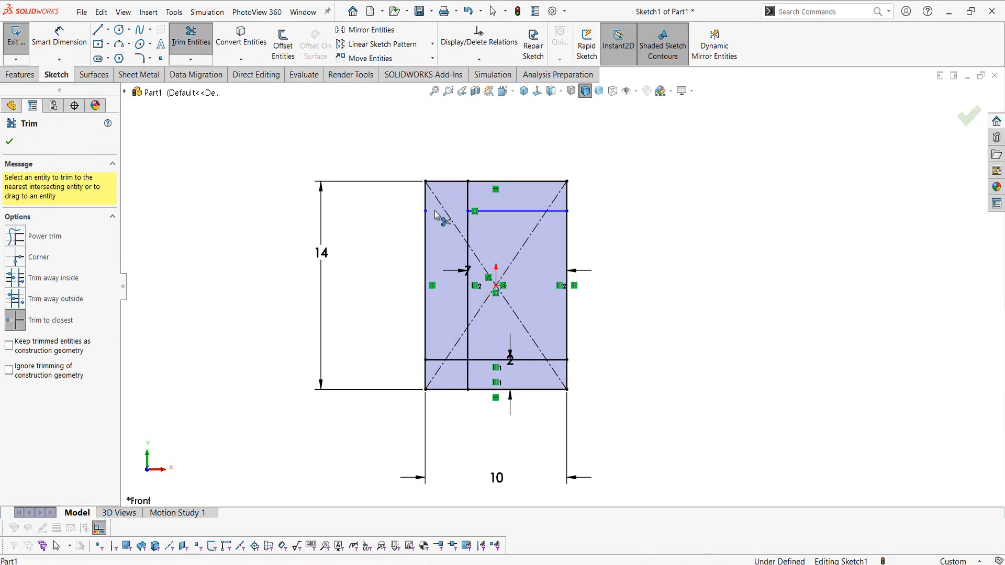
pyautogui.click(471, 196)
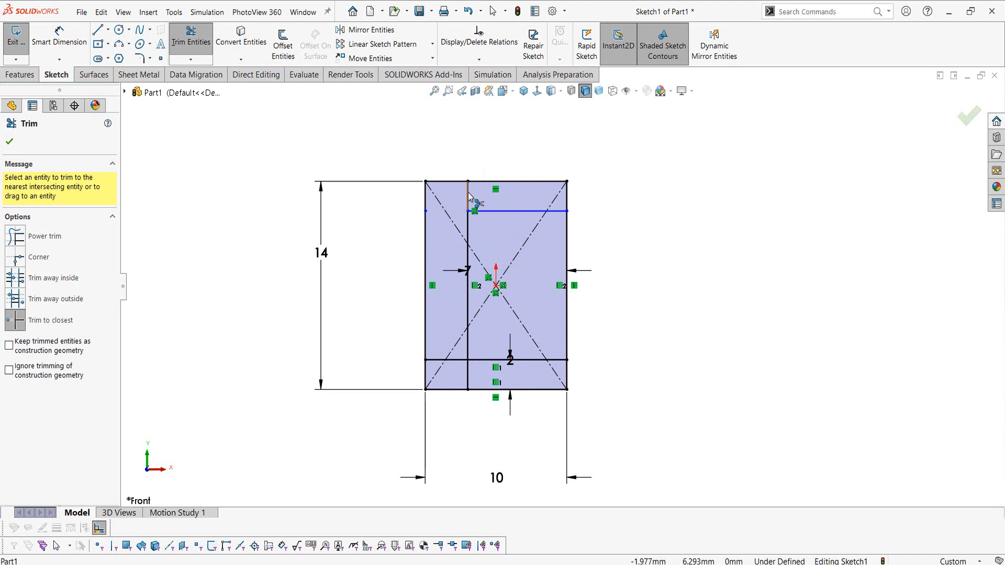
pyautogui.click(463, 360)
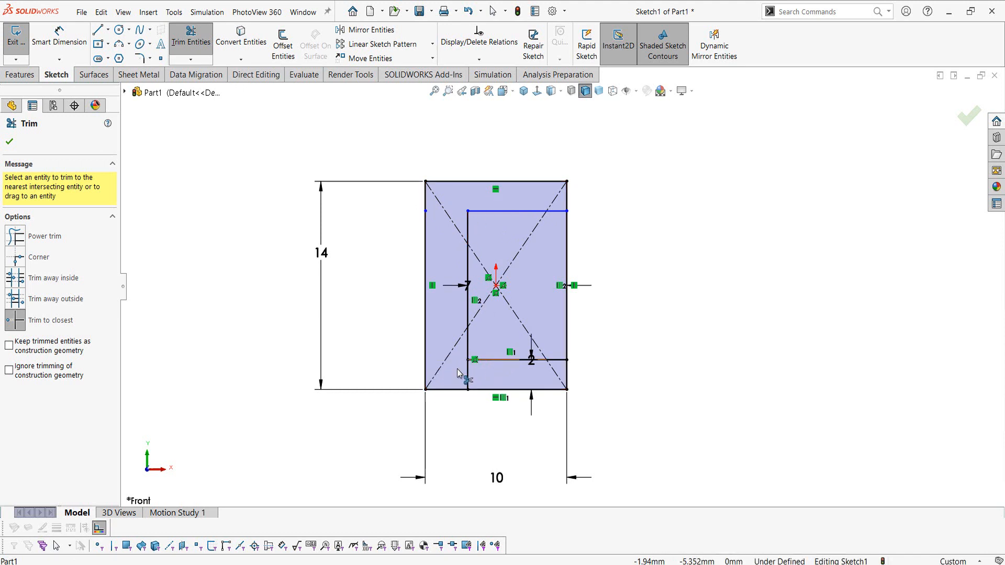
pyautogui.click(468, 376)
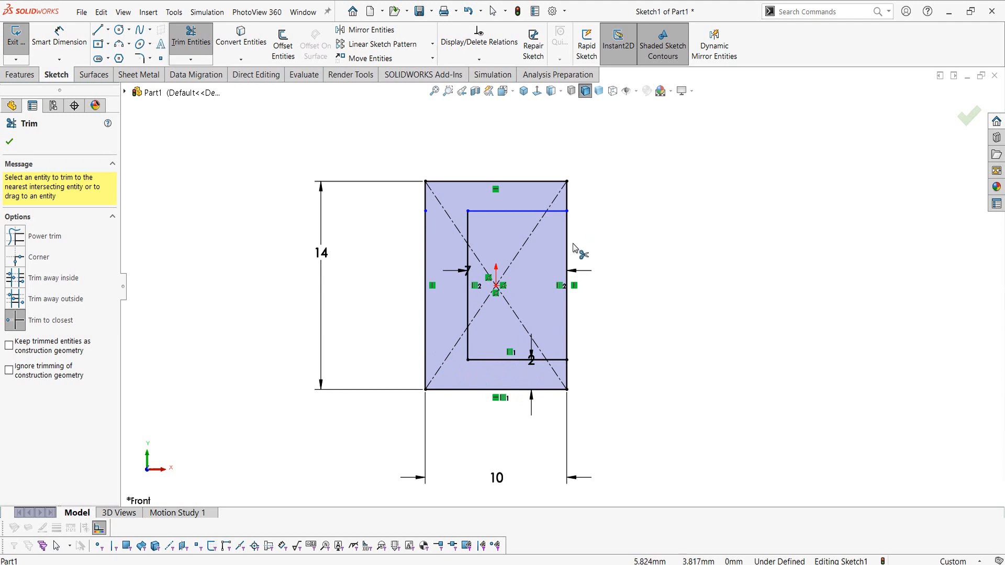
pyautogui.click(568, 301)
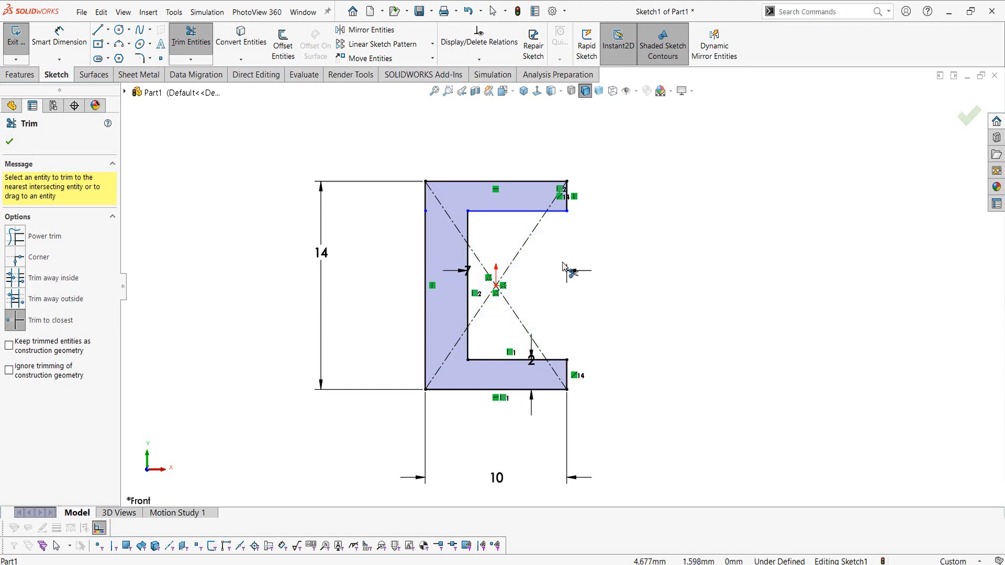
pyautogui.press('Escape')
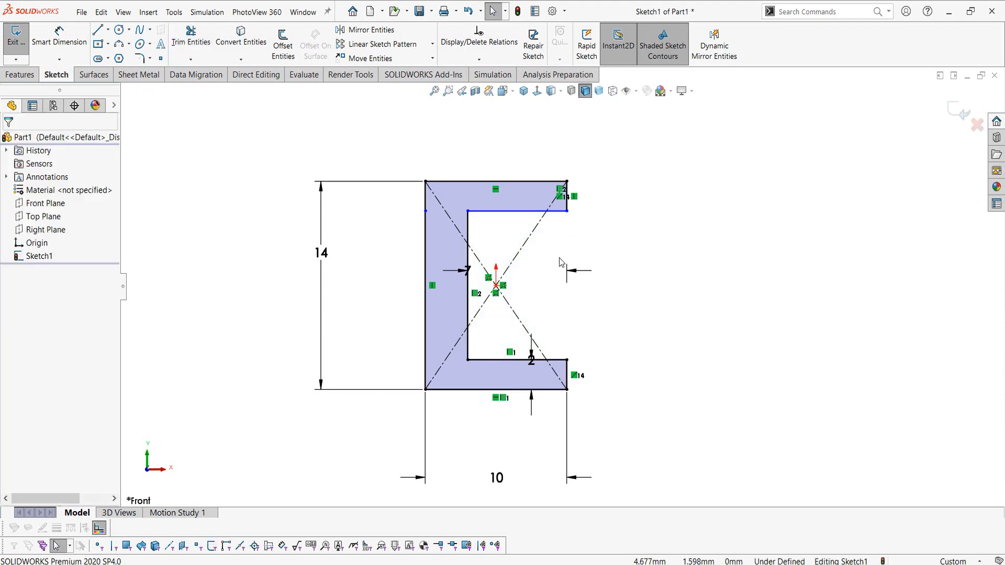
# Add a Horizontal relation to the upper inner line of the C-shaped profile
pyautogui.click(517, 211)
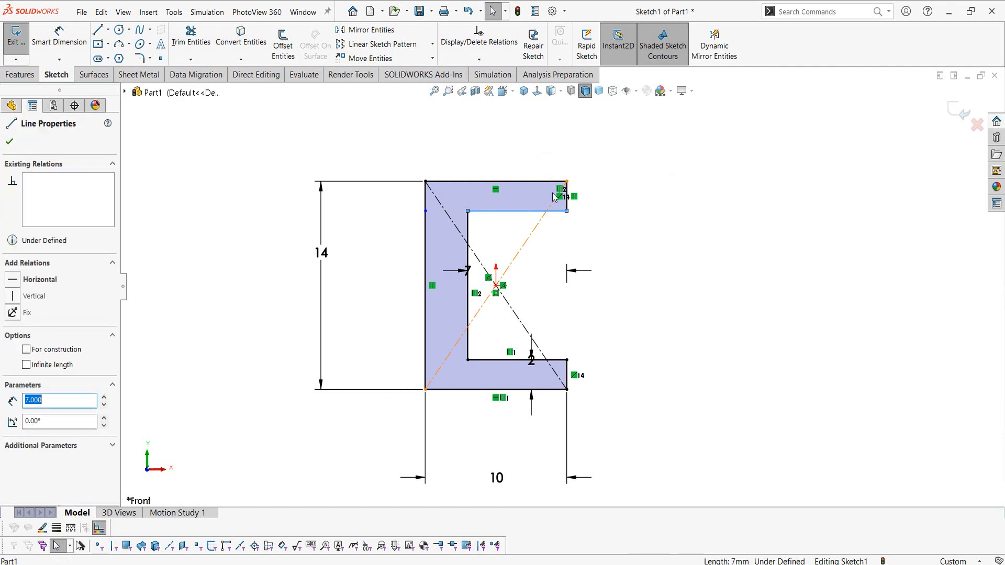
pyautogui.click(16, 281)
pyautogui.click(652, 289)
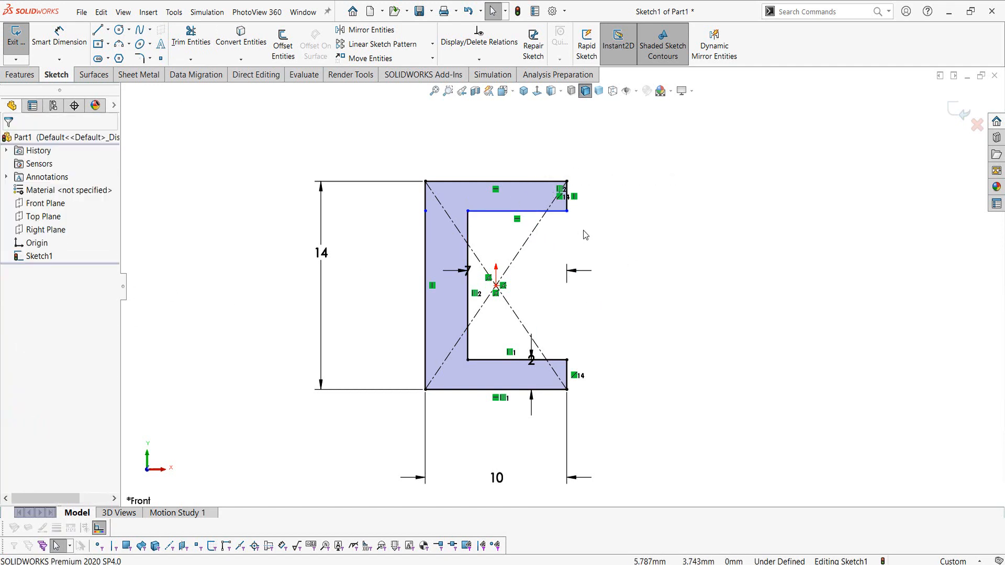
# Dimension the short vertical end of the C-shaped profile's upper arm as 2 mm
pyautogui.click(59, 36)
pyautogui.scroll(-5, 570, 185)
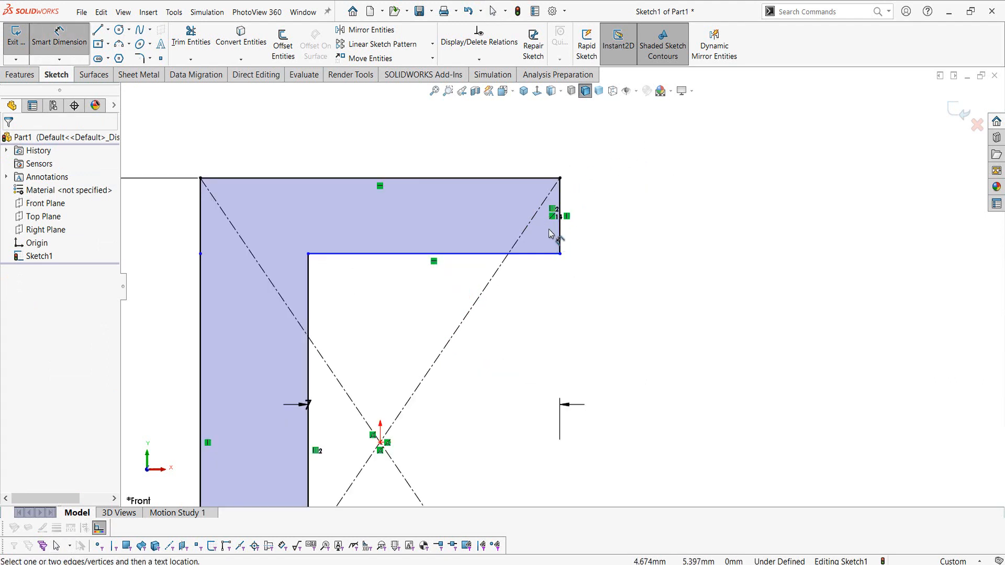
pyautogui.click(560, 194)
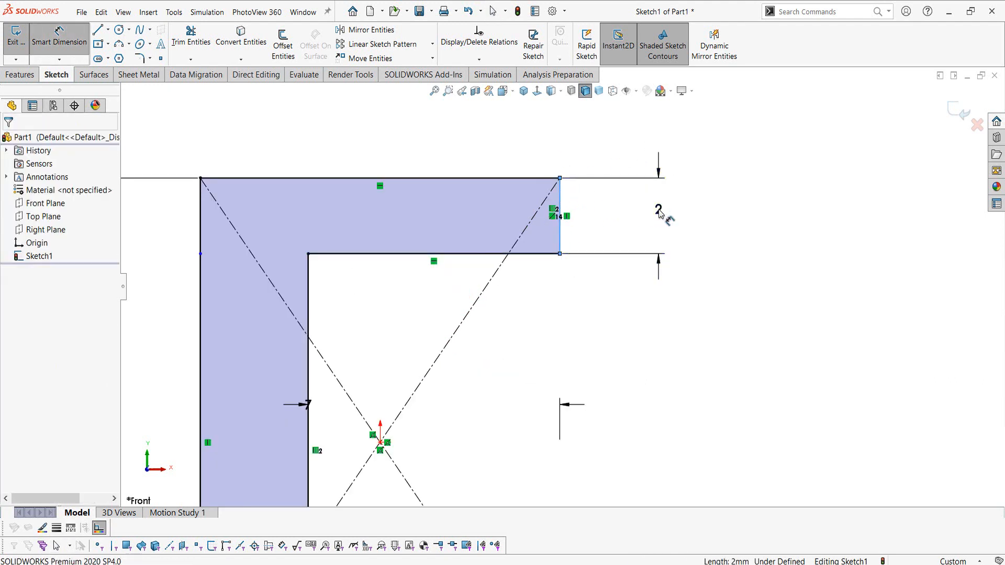
pyautogui.click(659, 212)
pyautogui.press('Return')
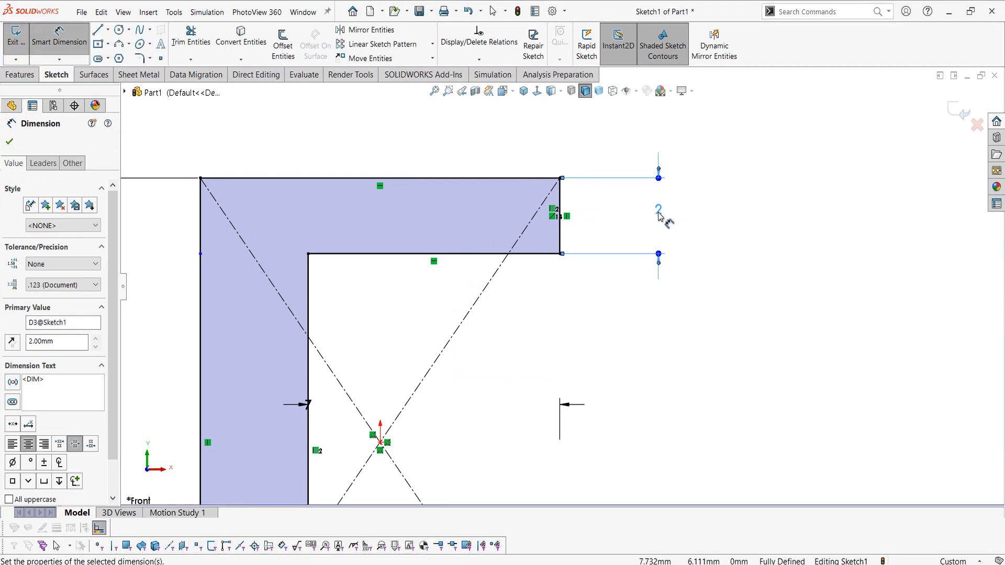
pyautogui.press('Escape')
pyautogui.scroll(3, 659, 212)
pyautogui.scroll(3, 659, 215)
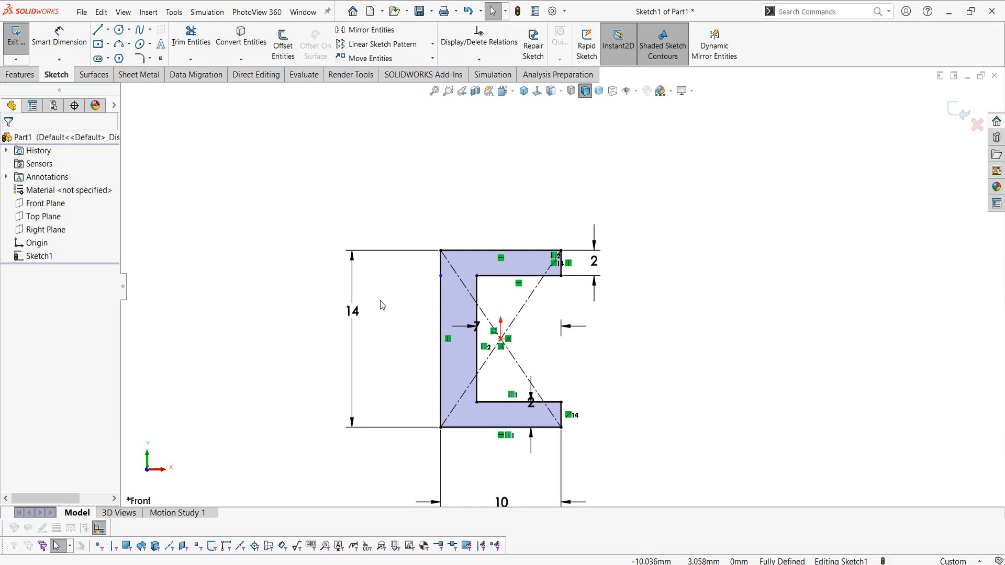
# Check the overall length in the Crosshead PDF drawing, then extrude the C-shaped profile 50 mm with the Mid Plane end condition in SOLIDWORKS
pyautogui.click(20, 76)
pyautogui.click(22, 47)
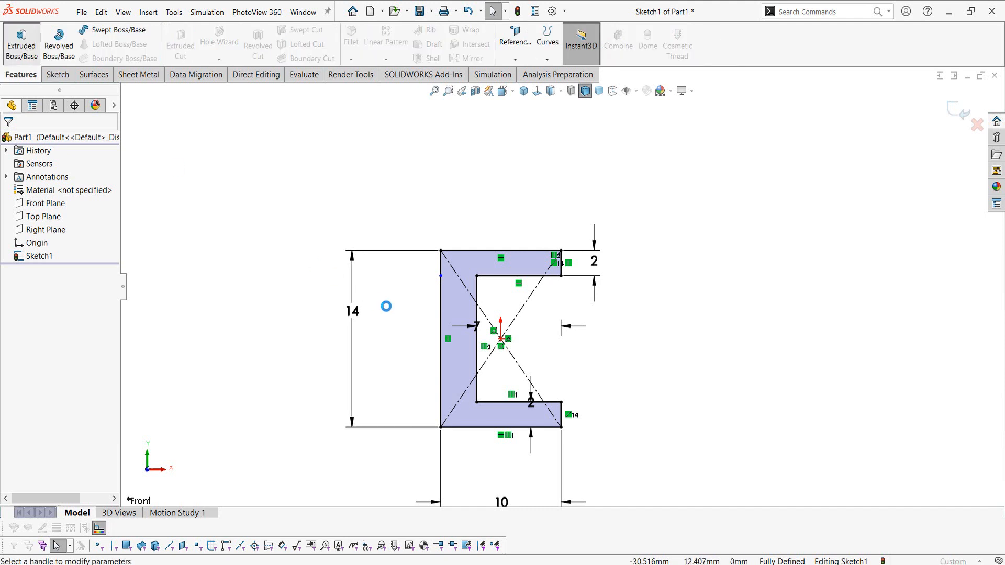
pyautogui.click(65, 217)
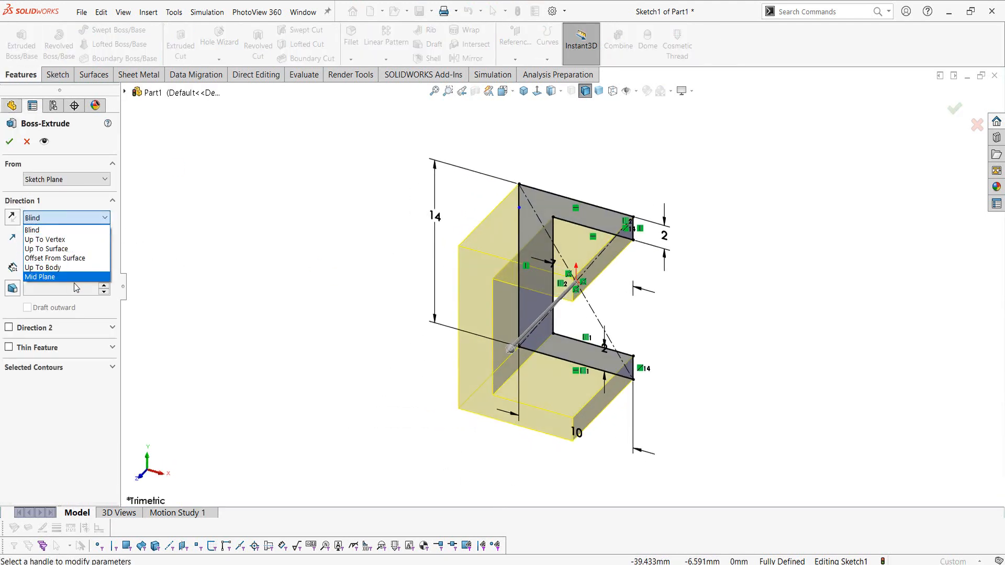
pyautogui.click(73, 277)
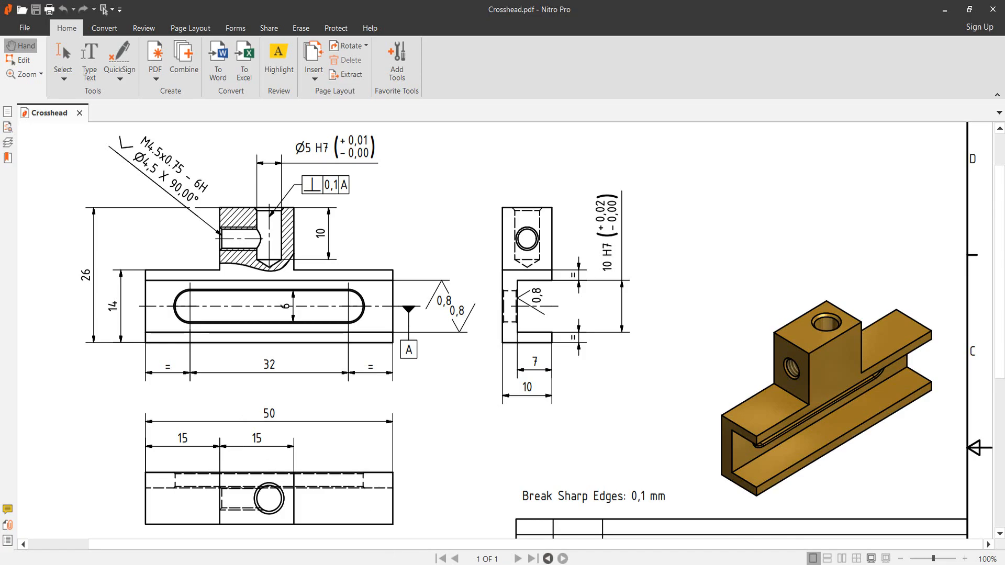
pyautogui.hotkey('alt', 'Tab')
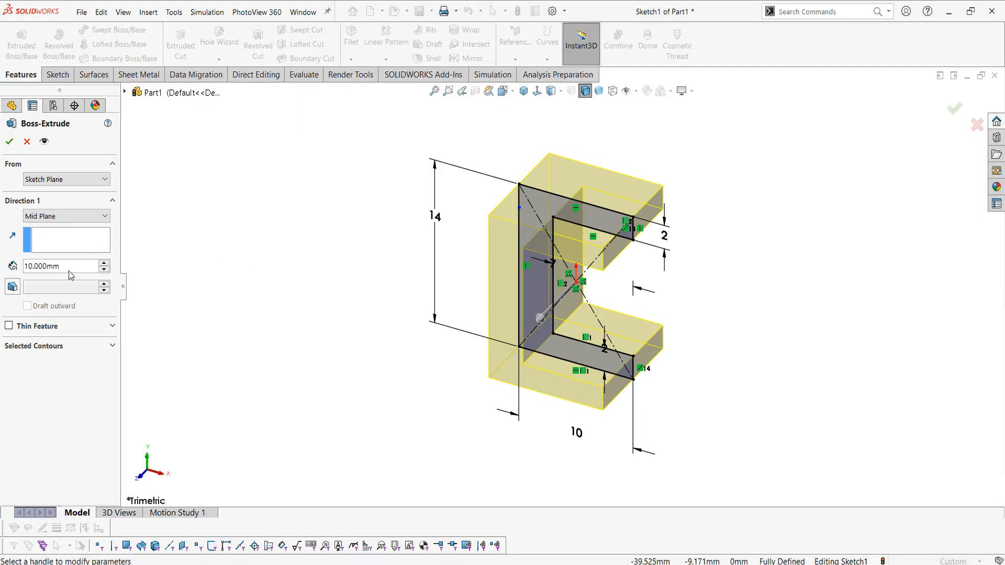
pyautogui.moveTo(67, 267); pyautogui.dragTo(7, 267)
pyautogui.write('50')
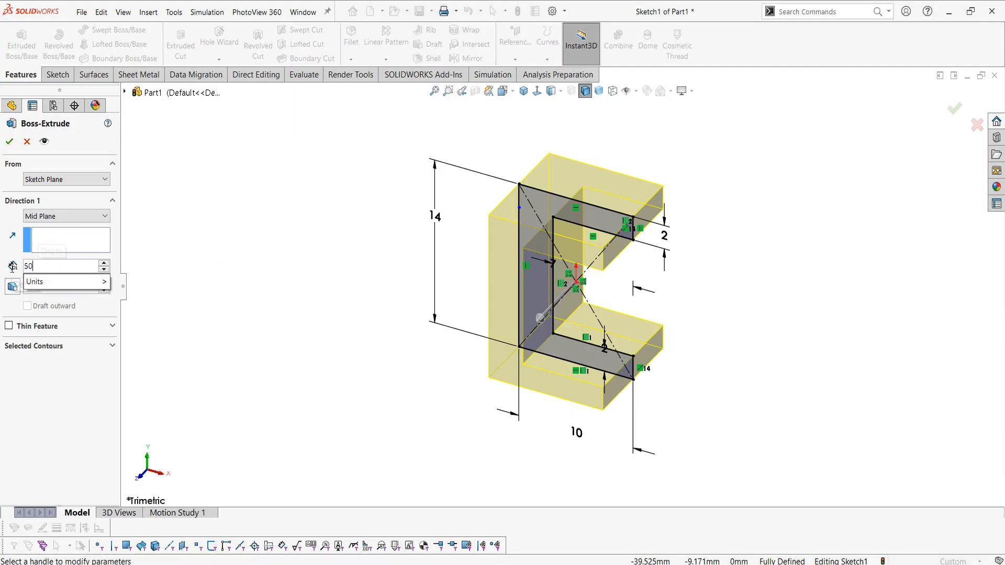
pyautogui.press('Return')
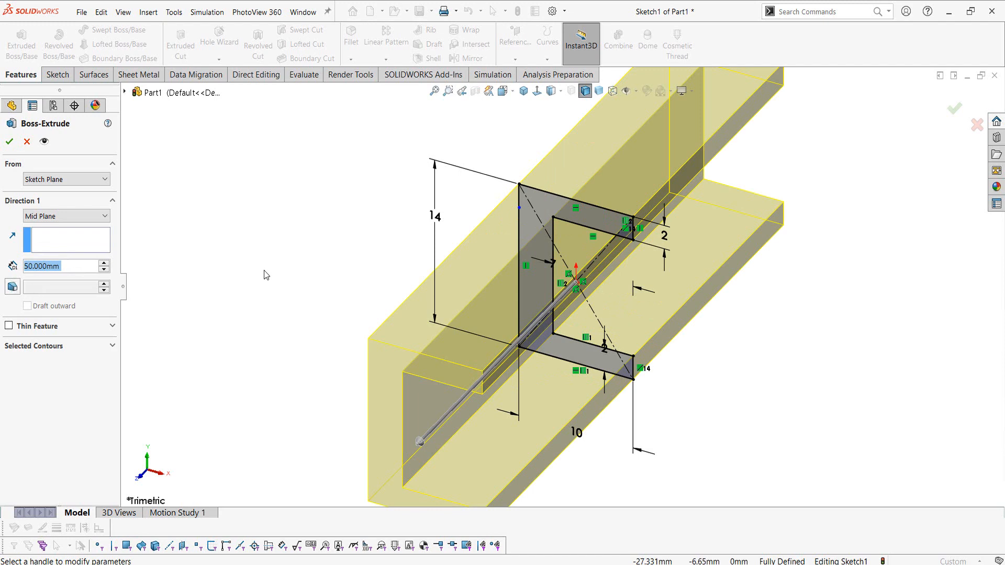
pyautogui.click(8, 142)
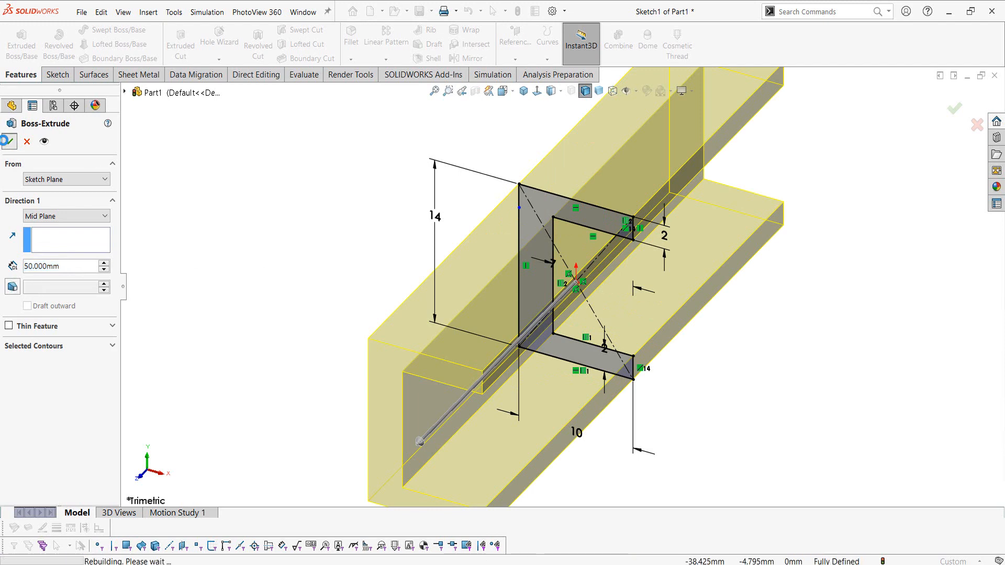
# On the channel's inner face, sketch a horizontal centerpoint slot at the origin, about 31.7 mm between arc centers and 5.3 mm wide
pyautogui.moveTo(580, 307); pyautogui.dragTo(544, 294, button='middle')
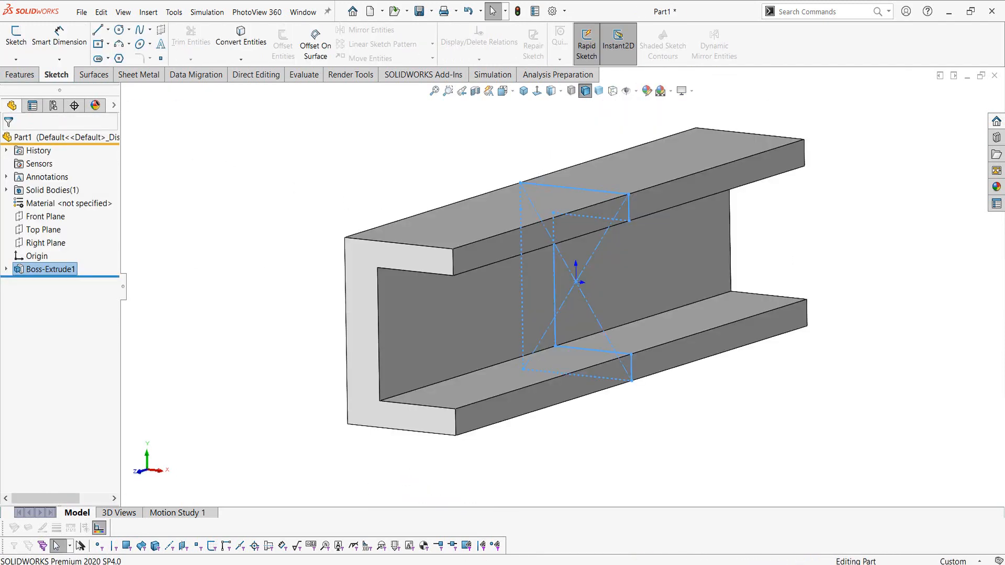
pyautogui.click(489, 342)
pyautogui.click(520, 314)
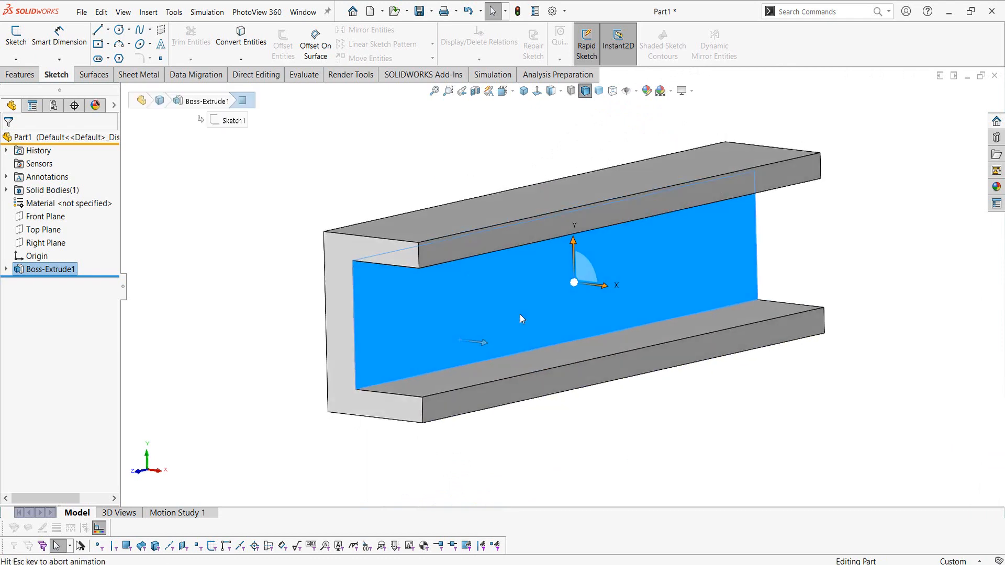
pyautogui.click(98, 58)
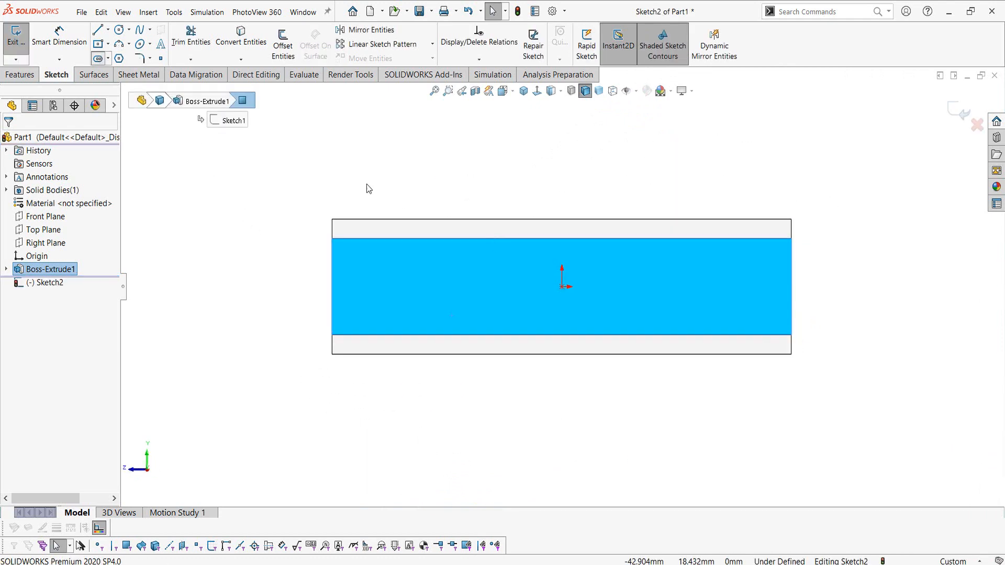
pyautogui.click(563, 287)
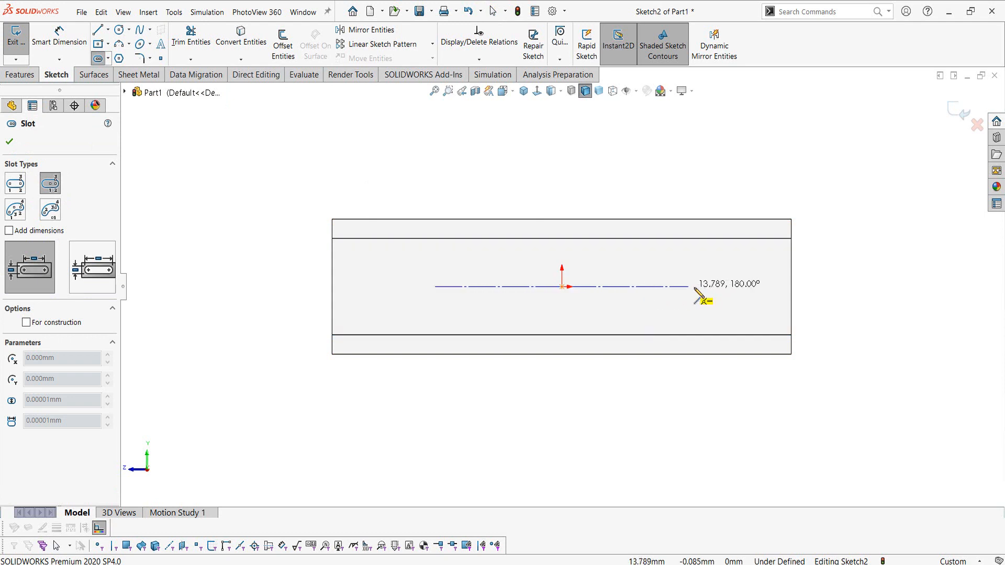
pyautogui.click(708, 287)
pyautogui.click(709, 261)
pyautogui.press('Escape')
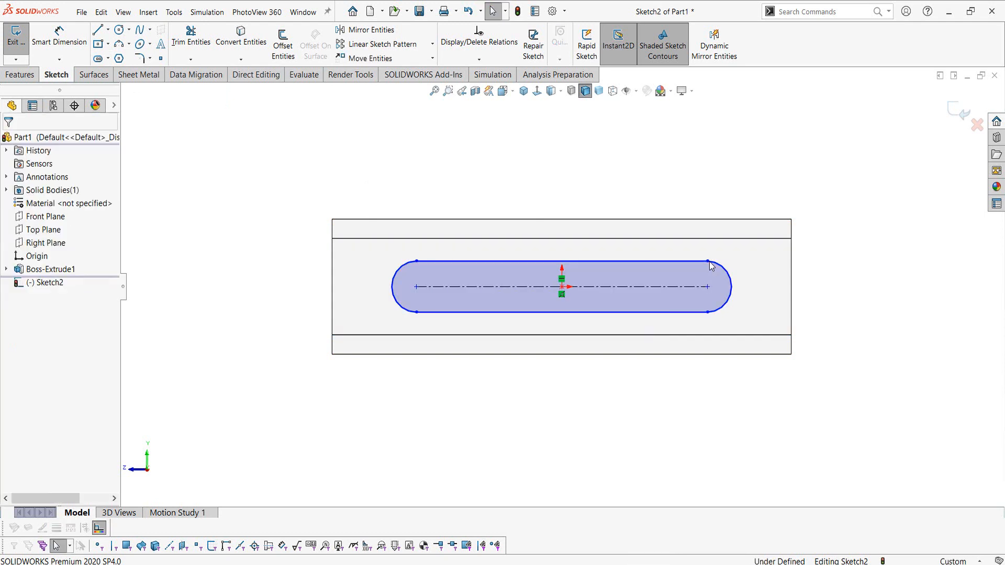
# Check the slot size in the Crosshead PDF drawing, then dimension the slot's center-to-center length as 32 mm in SOLIDWORKS
pyautogui.press('d')
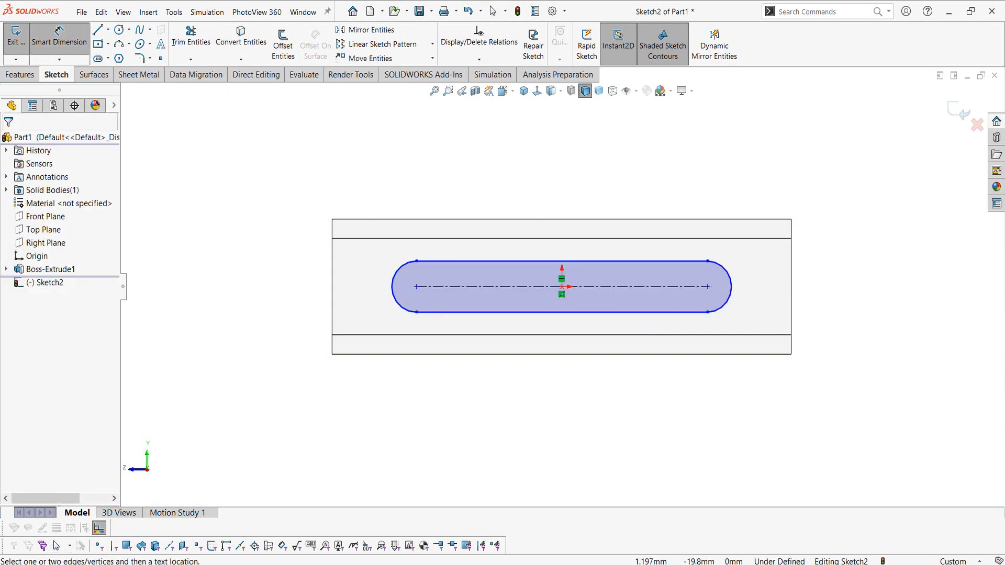
pyautogui.hotkey('alt', 'Tab')
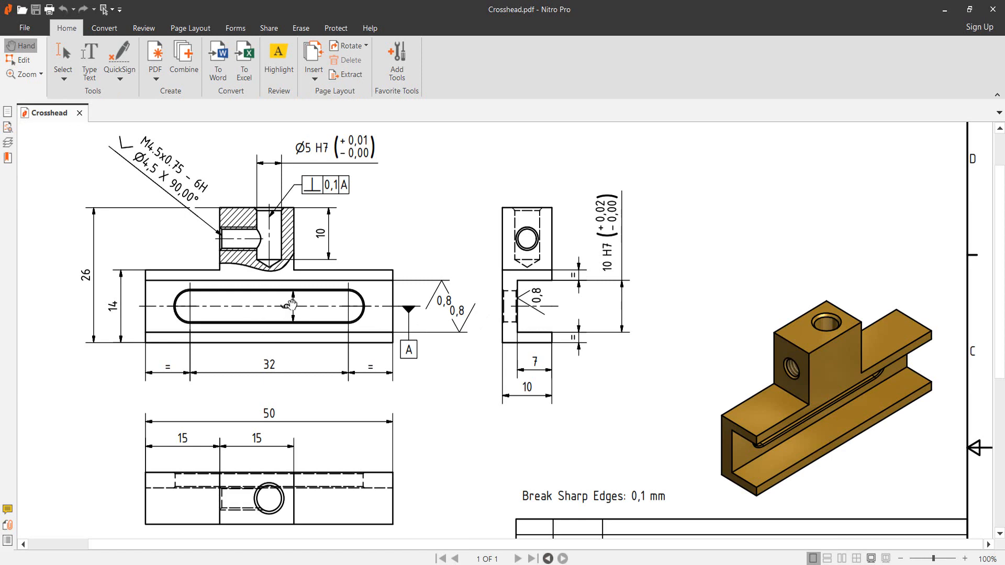
pyautogui.hotkey('alt', 'Tab')
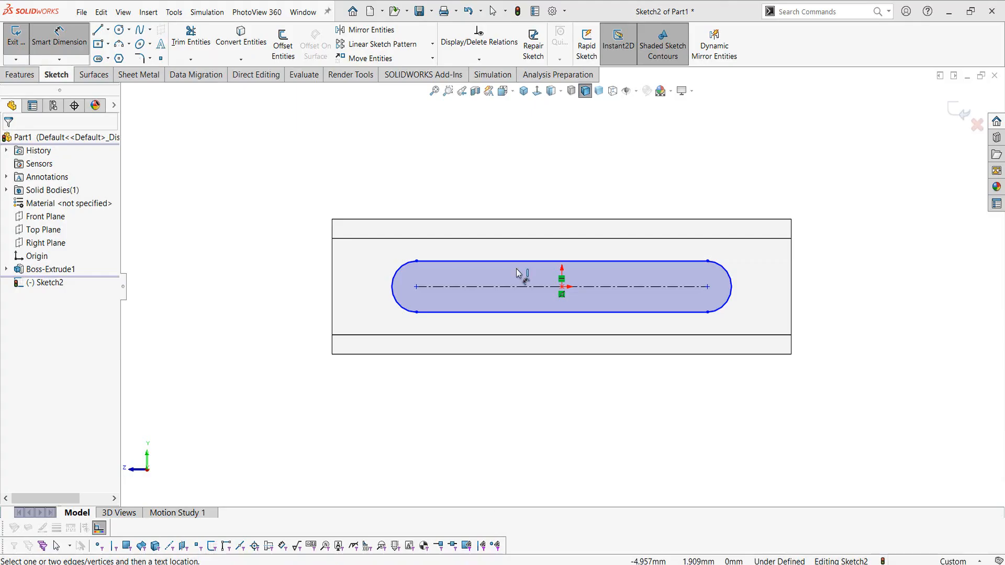
pyautogui.click(590, 288)
pyautogui.click(587, 175)
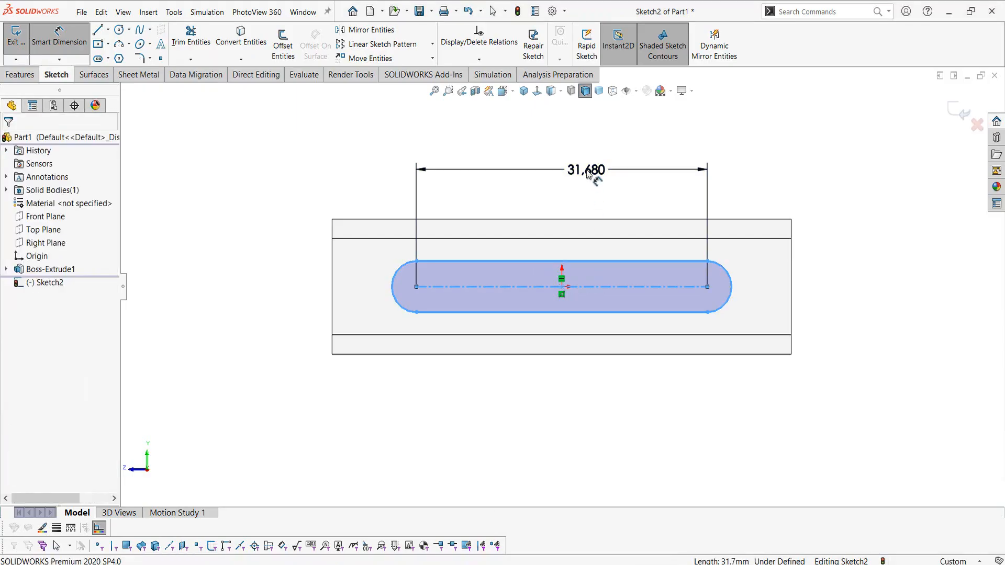
pyautogui.write('32')
pyautogui.press('Return')
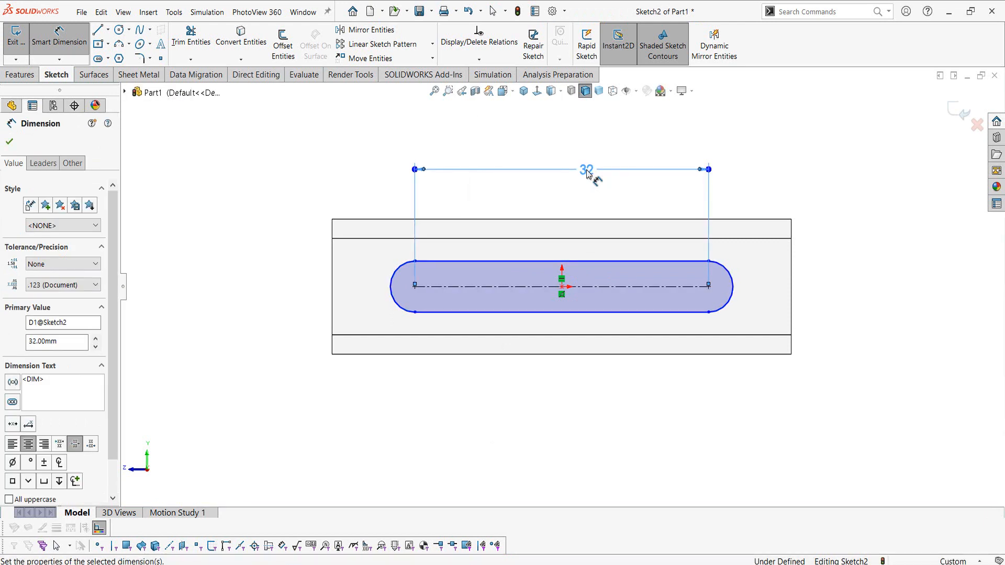
# Dimension the slot's width as 6 mm
pyautogui.click(523, 312)
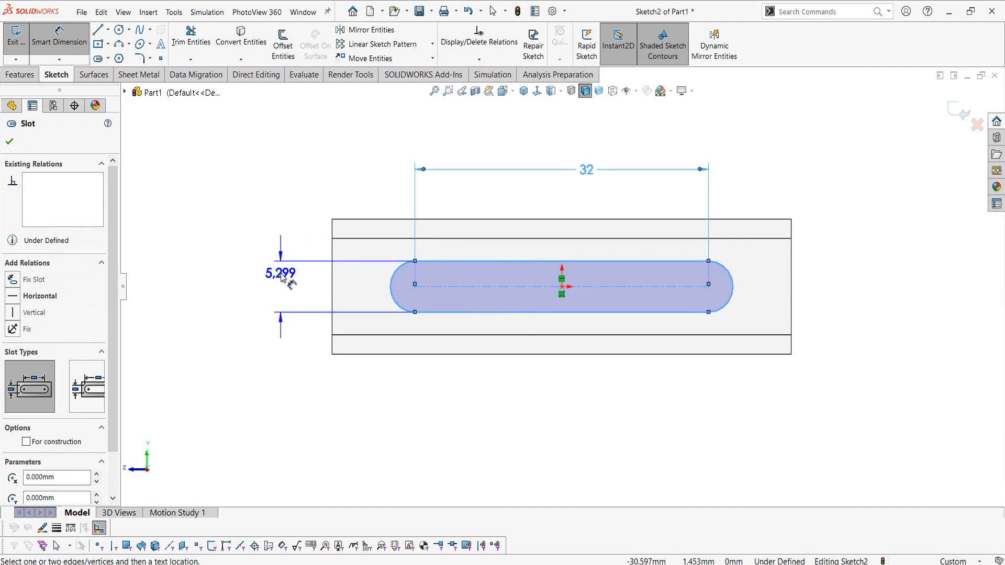
pyautogui.click(281, 277)
pyautogui.write('6')
pyautogui.press('Return')
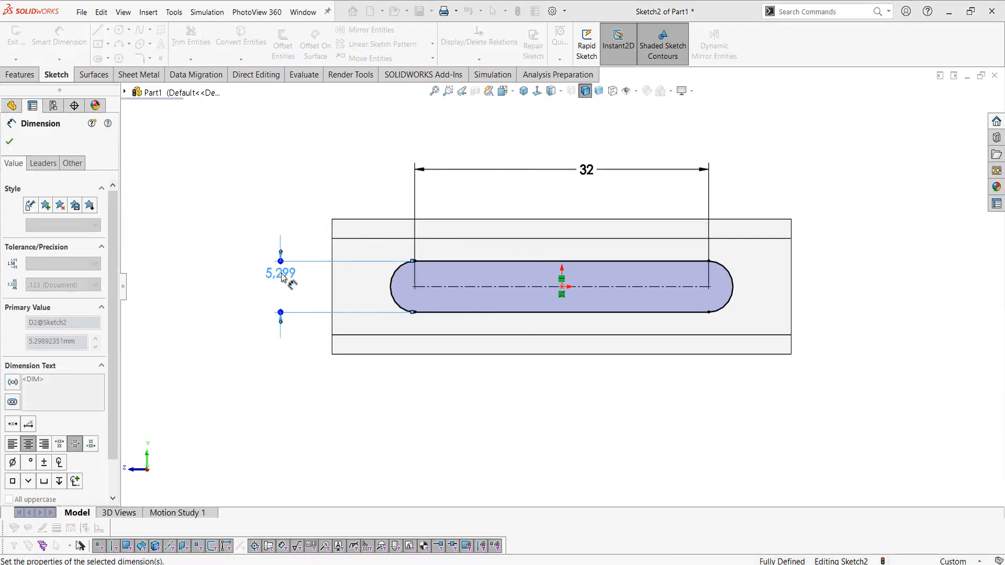
pyautogui.press('Escape')
pyautogui.press('Escape')
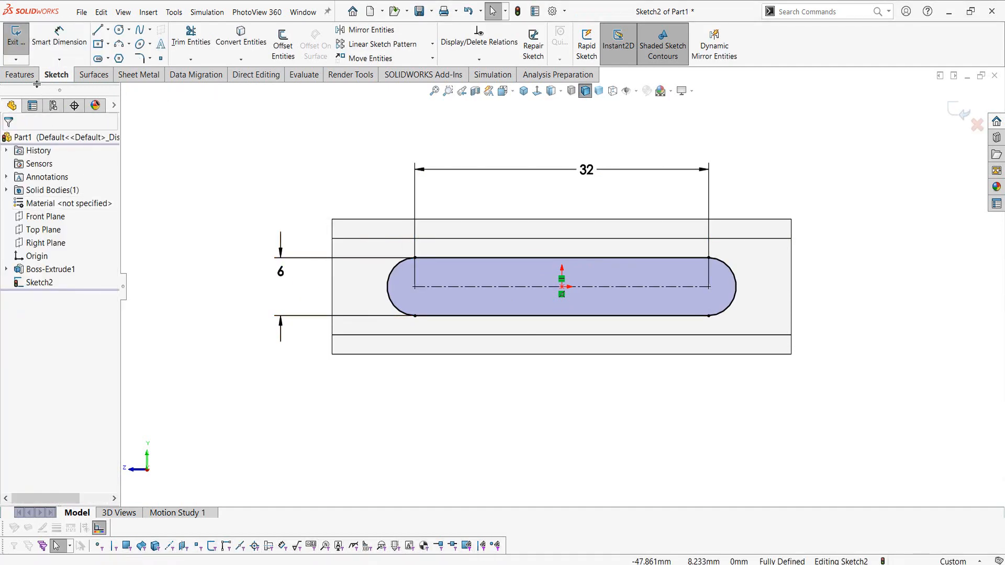
# Cut the slot through the channel's web using Extruded Cut with the Up To Next end condition
pyautogui.click(19, 74)
pyautogui.click(180, 45)
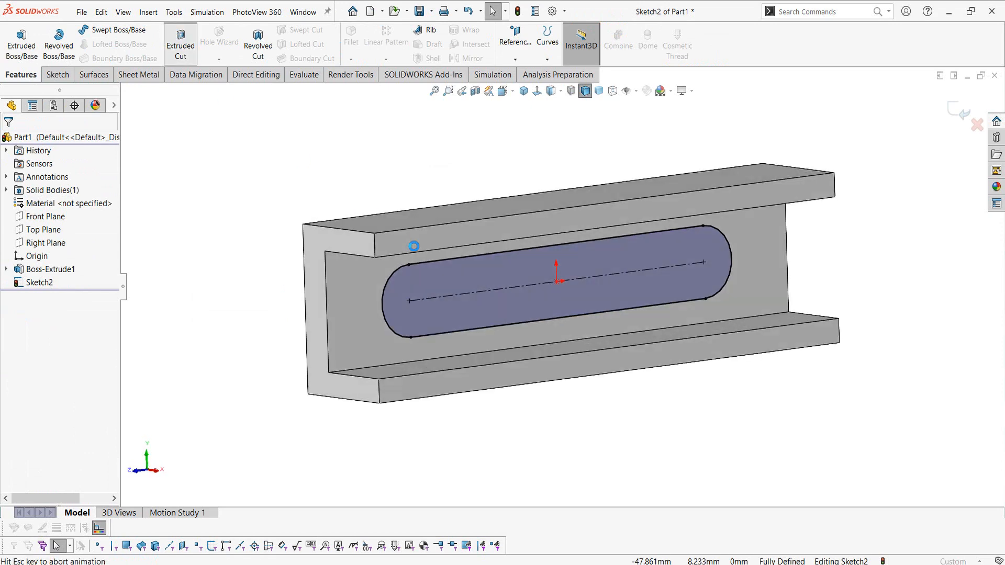
pyautogui.click(55, 219)
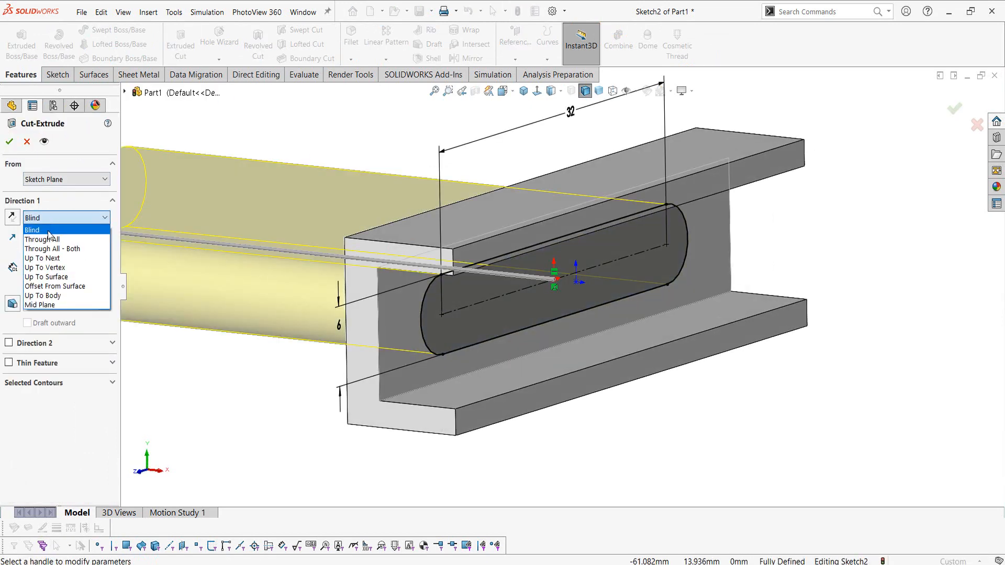
pyautogui.click(43, 259)
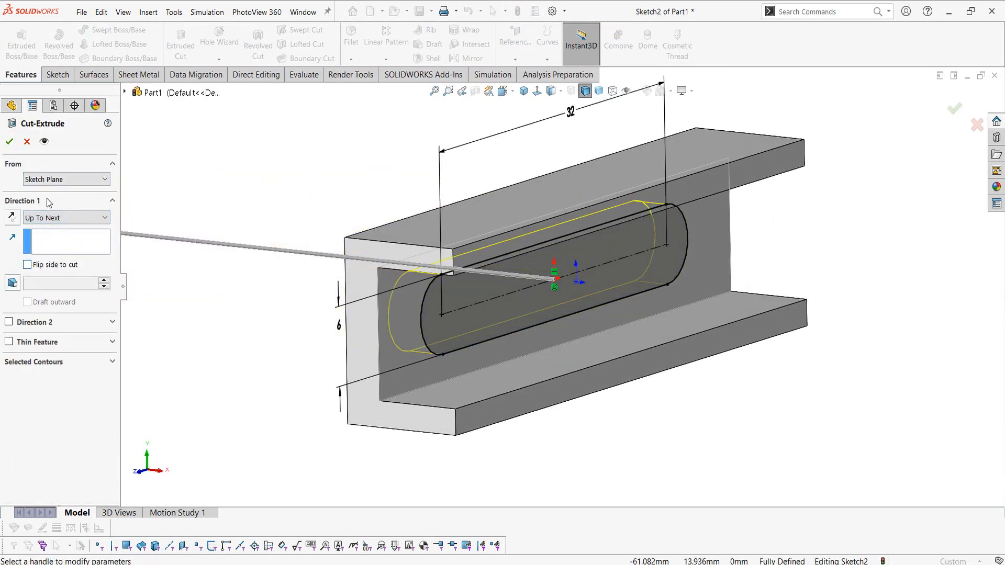
pyautogui.click(10, 147)
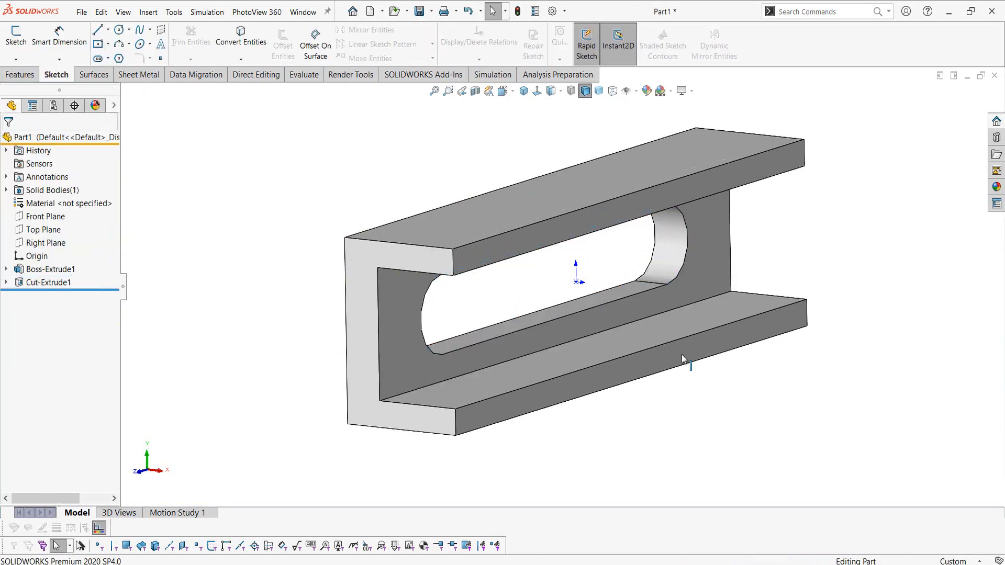
# Check the raised block in the Crosshead PDF drawing, then sketch a center rectangle spanning the top face's width below the origin in SOLIDWORKS
pyautogui.hotkey('alt', 'Tab')
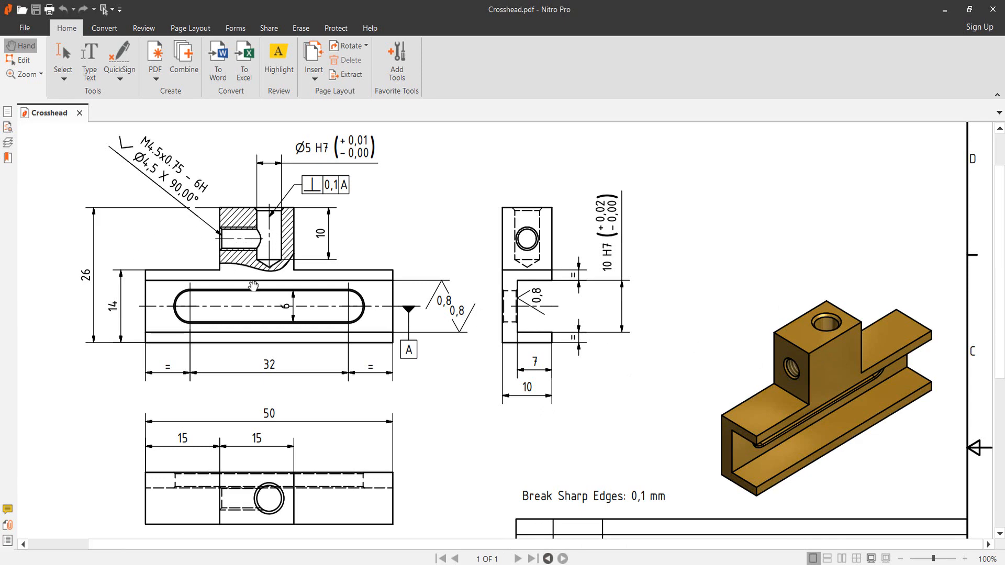
pyautogui.hotkey('alt', 'Tab')
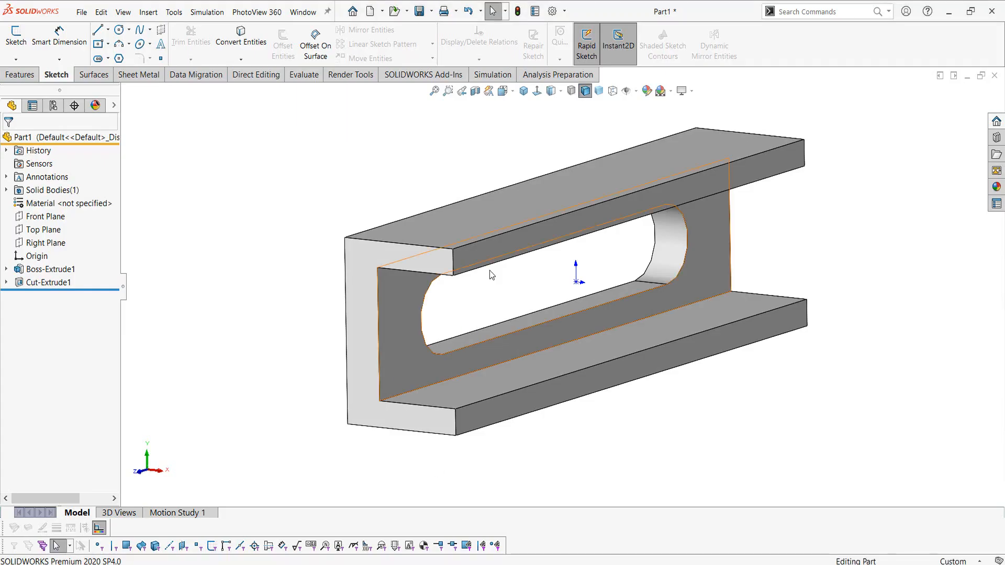
pyautogui.click(614, 175)
pyautogui.click(662, 142)
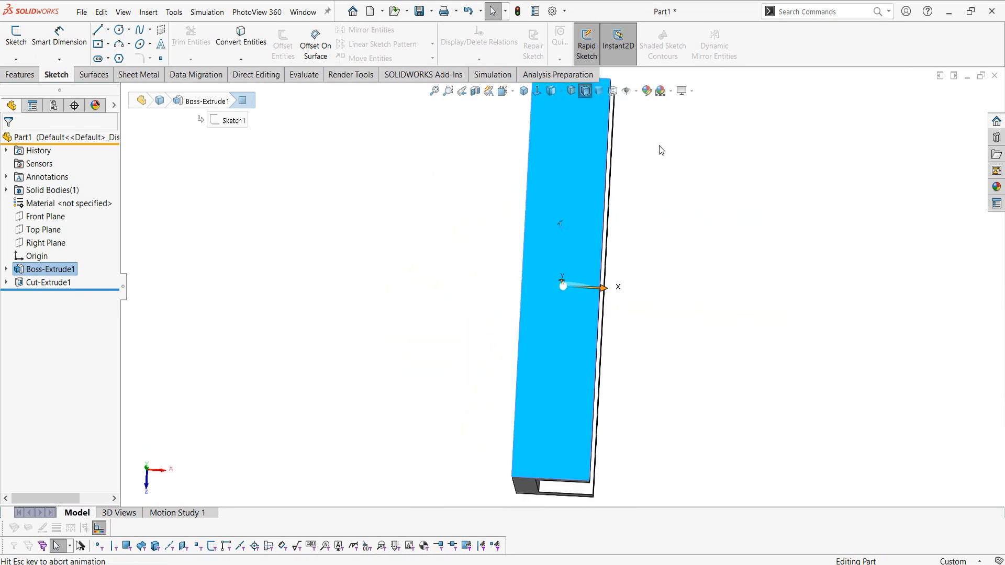
pyautogui.click(98, 46)
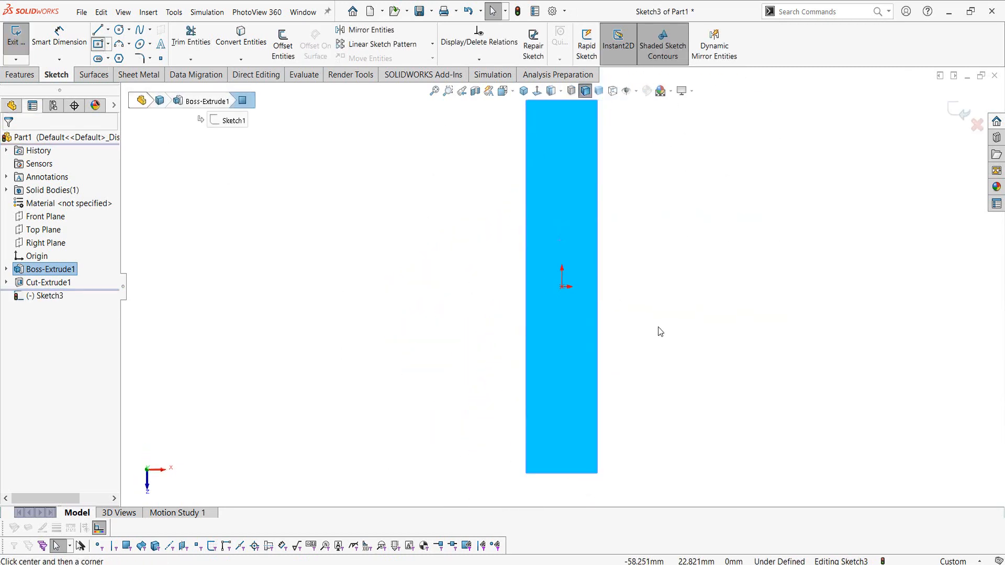
pyautogui.click(561, 324)
pyautogui.click(597, 371)
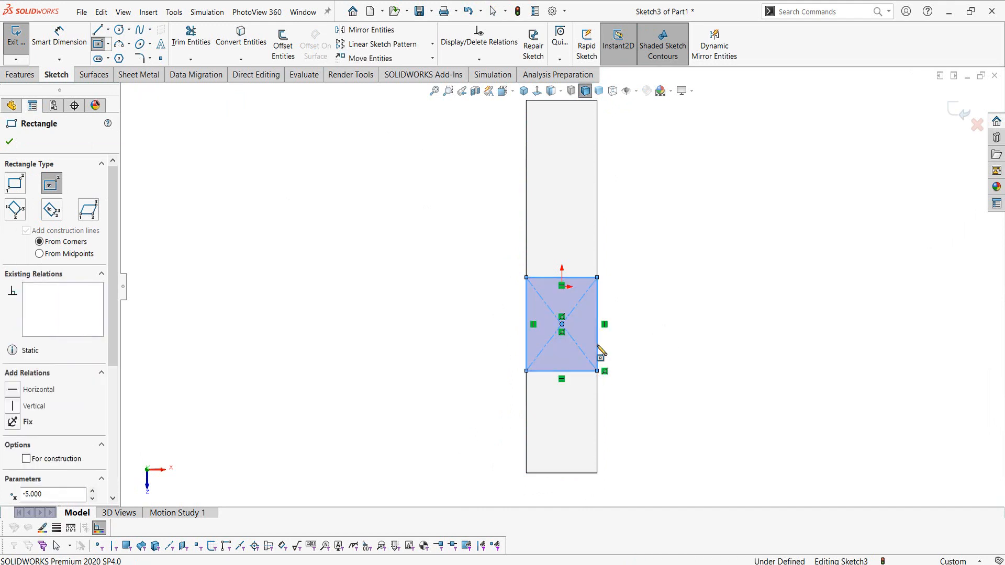
pyautogui.press('Escape')
# Dimension the distance from the rectangle's lower edge to the top face's lower end edge as 15 mm
pyautogui.moveTo(381, 323); pyautogui.dragTo(362, 250, button='right')
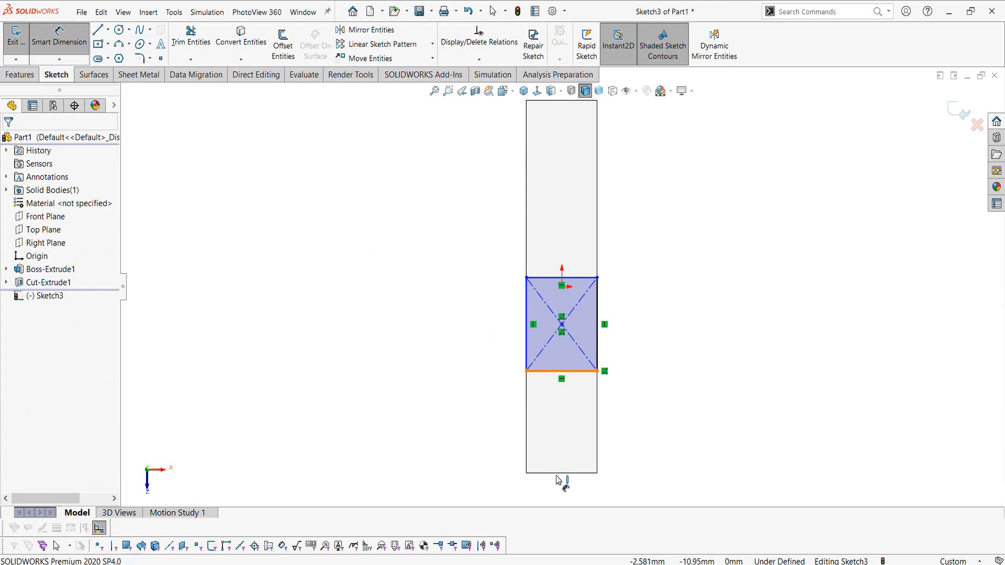
pyautogui.click(562, 371)
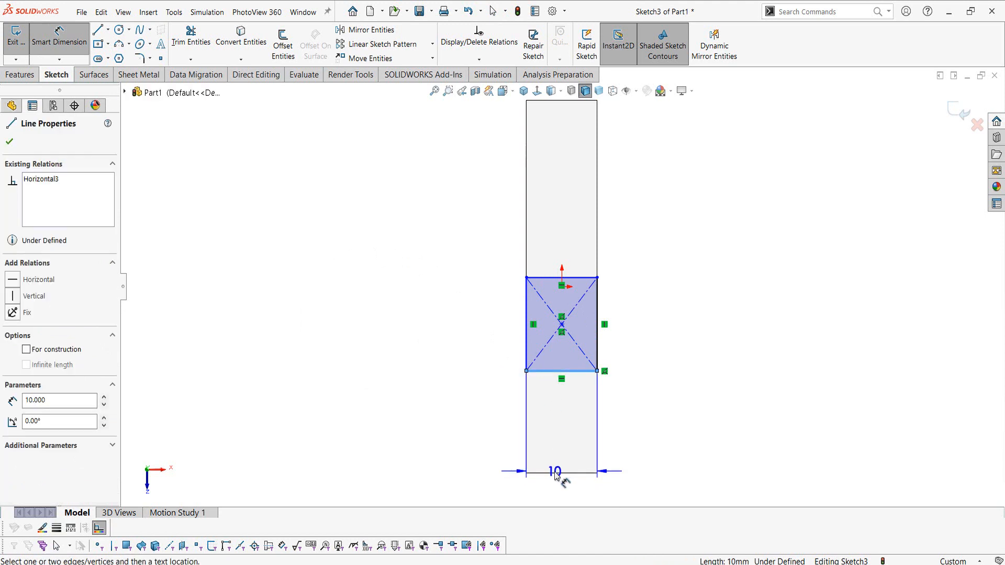
pyautogui.click(550, 473)
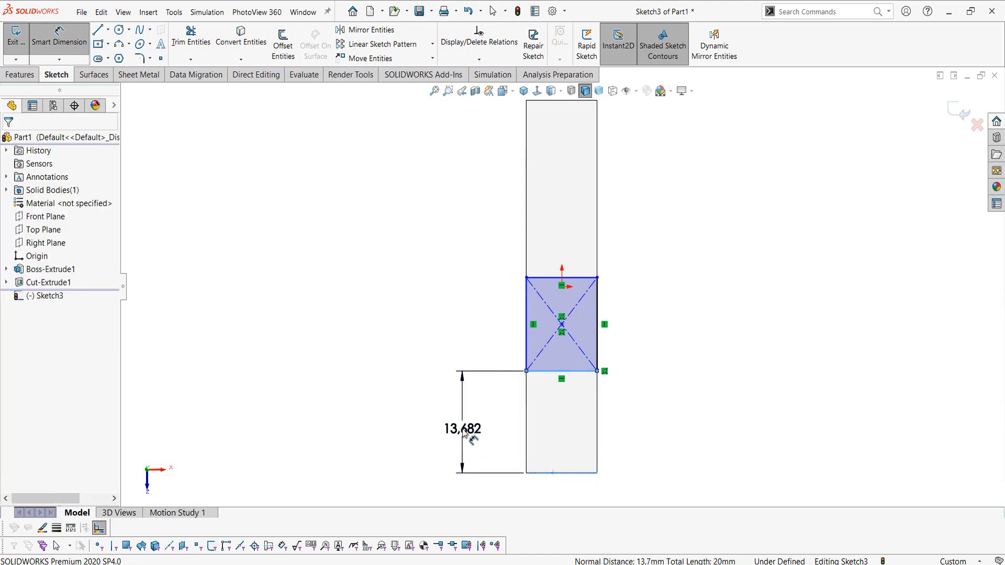
pyautogui.click(463, 433)
pyautogui.write('15')
pyautogui.press('Return')
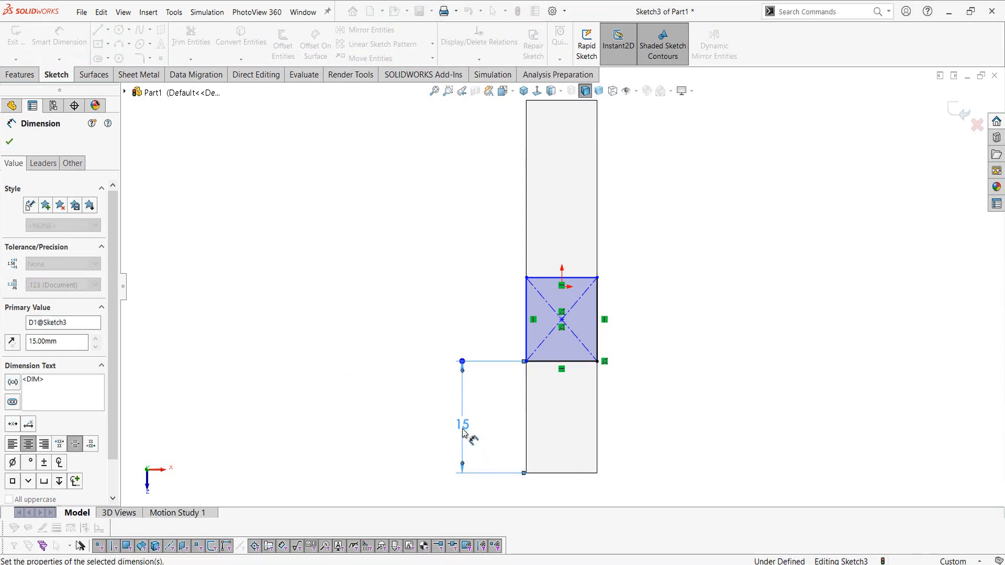
# Dimension the rectangle's length along the channel as 15 mm
pyautogui.click(505, 301)
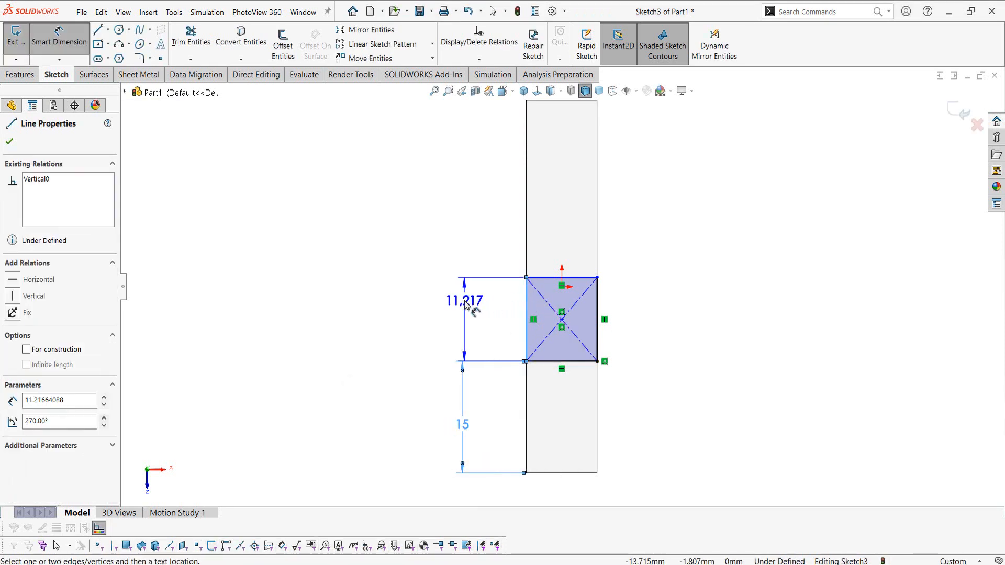
pyautogui.click(466, 305)
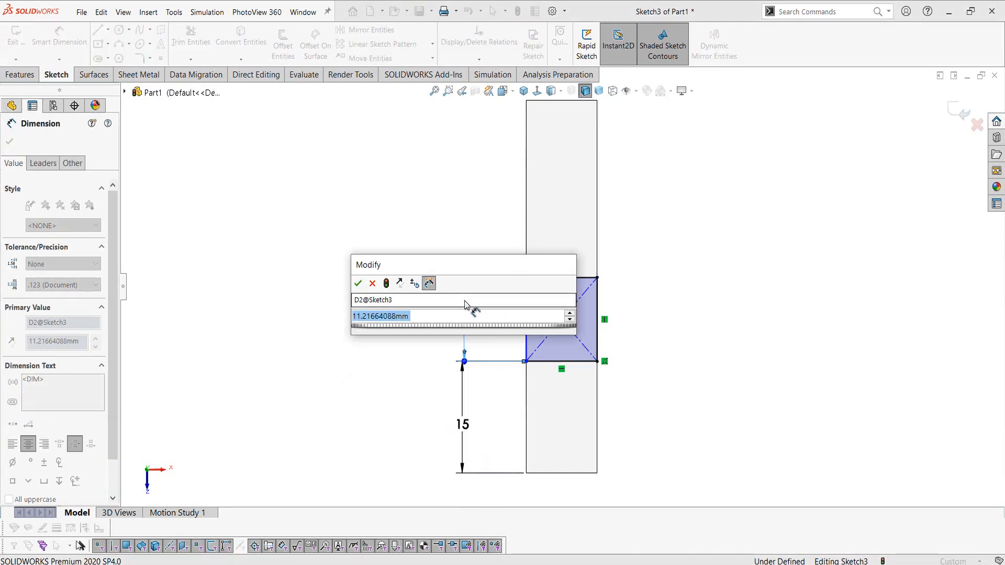
pyautogui.write('15')
pyautogui.press('Return')
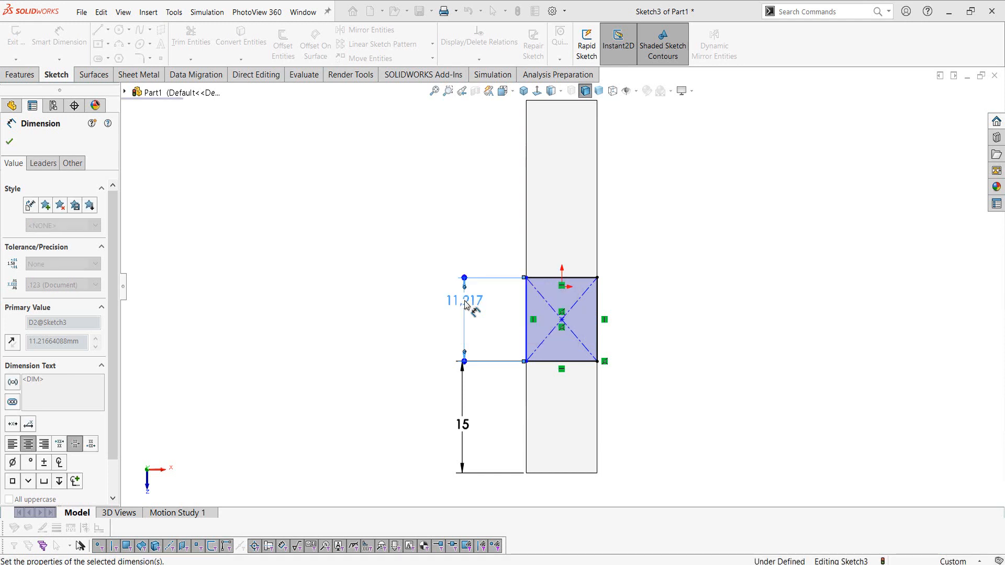
pyautogui.press('Escape')
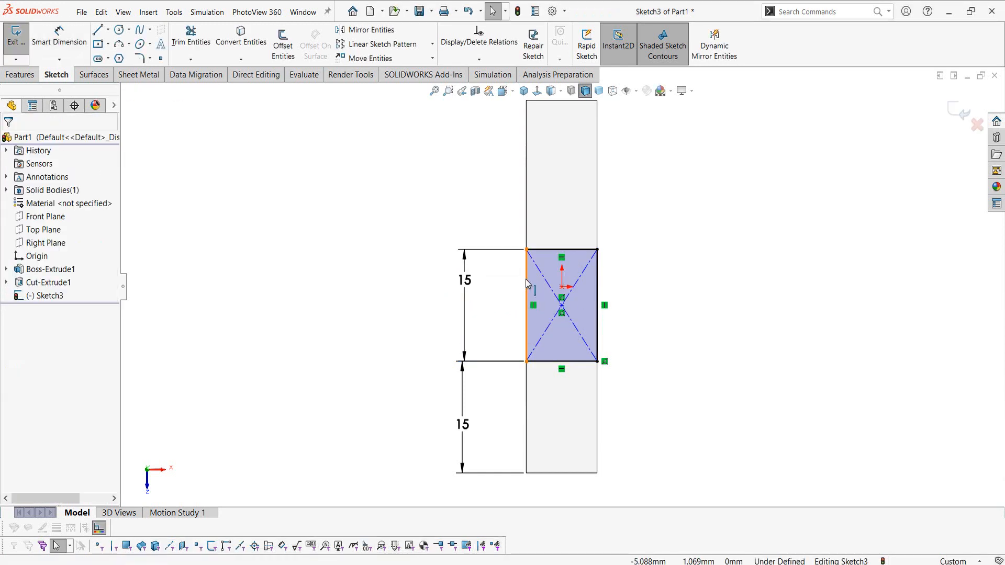
# Make the rectangle's left side collinear with the left edge of the channel's top face
pyautogui.click(527, 284)
pyautogui.keyDown('ctrl'); pyautogui.click(528, 204); pyautogui.keyUp('ctrl')
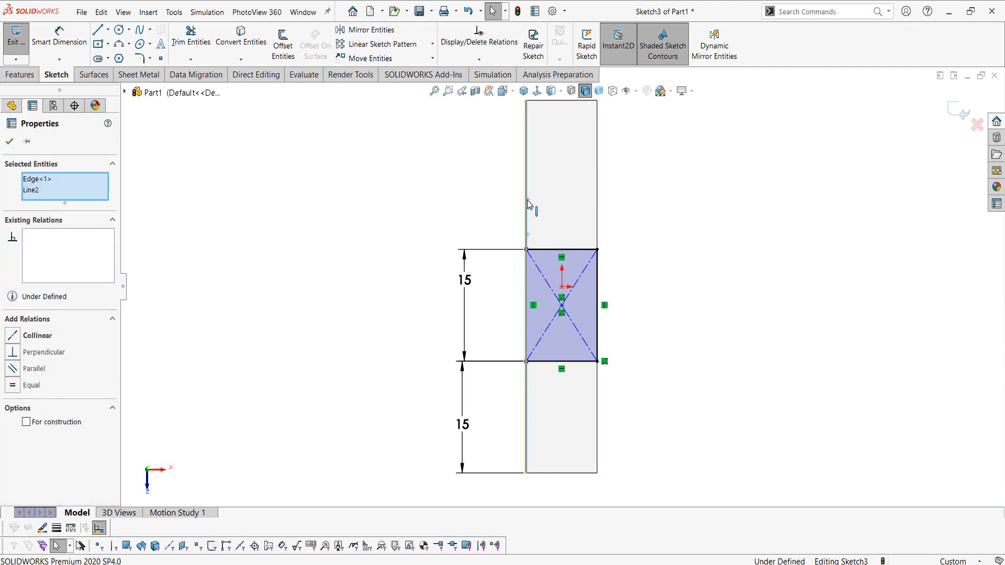
pyautogui.click(557, 151)
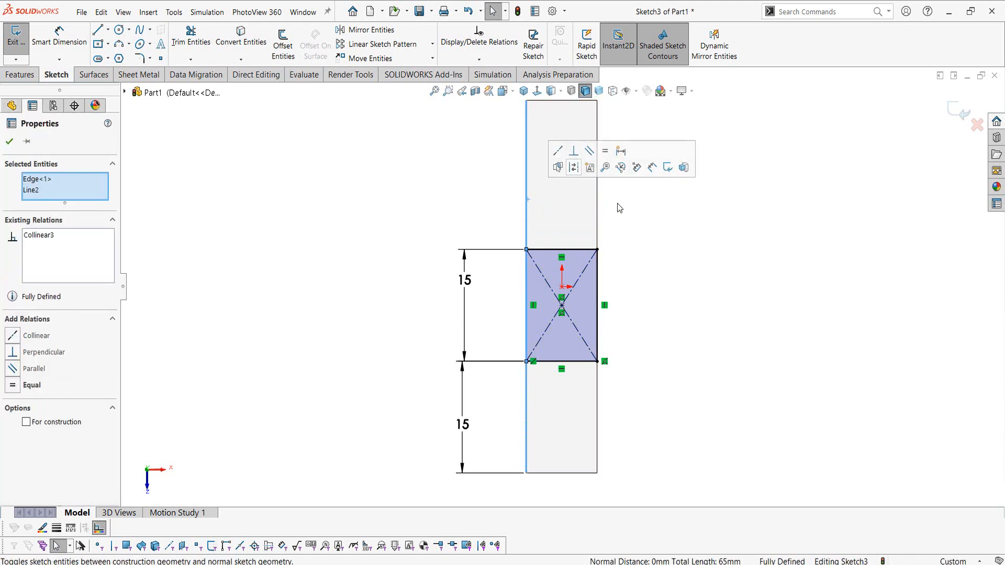
pyautogui.press('Escape')
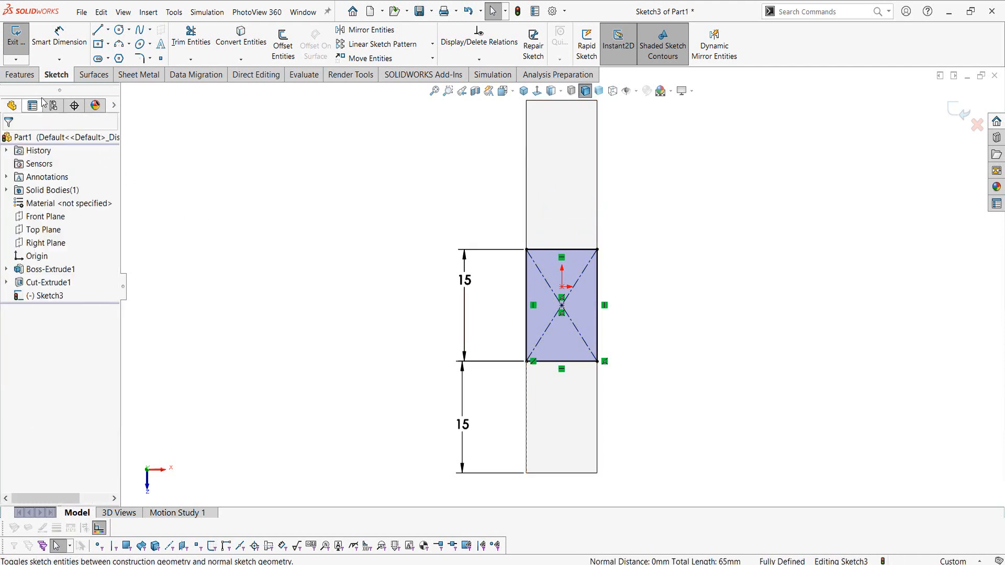
# Set up an Extruded Boss of the rectangle with the Offset From Surface end condition and a 26 mm offset distance
pyautogui.click(19, 74)
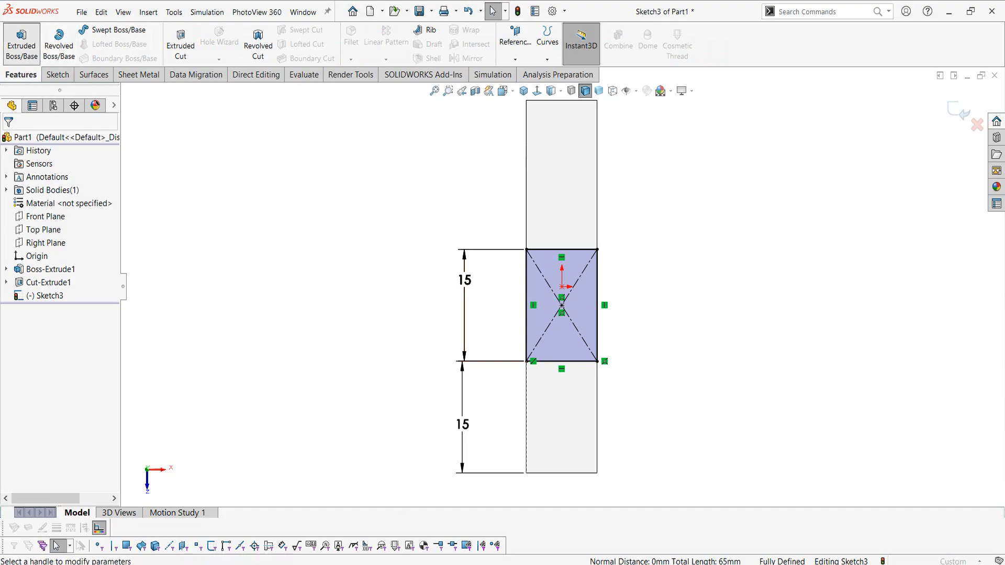
pyautogui.click(21, 45)
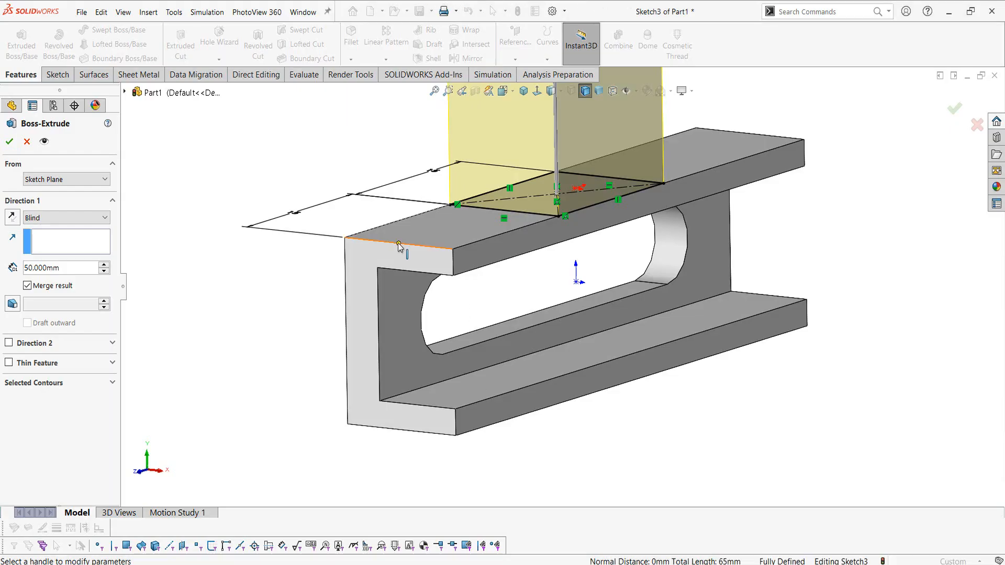
pyautogui.click(84, 220)
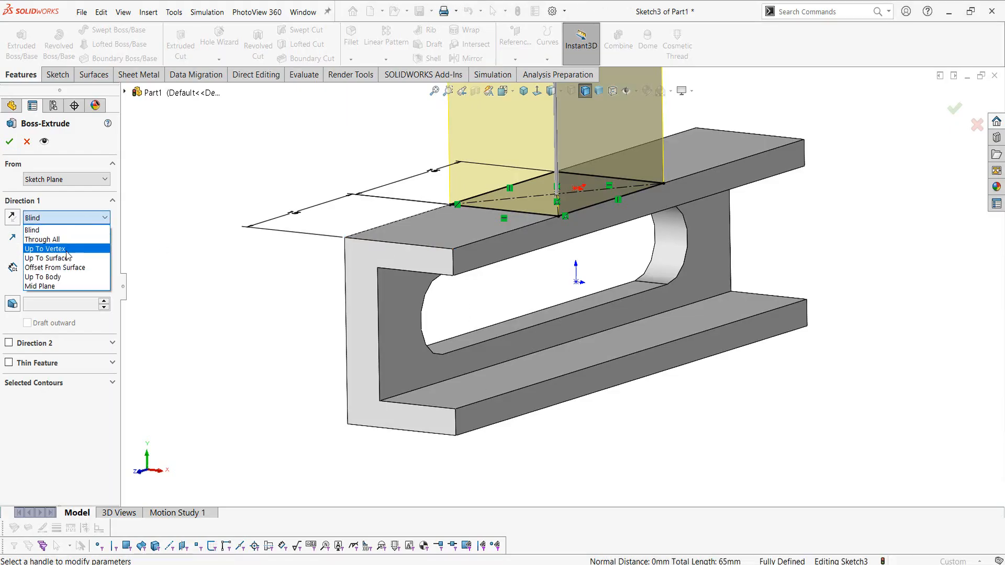
pyautogui.click(59, 268)
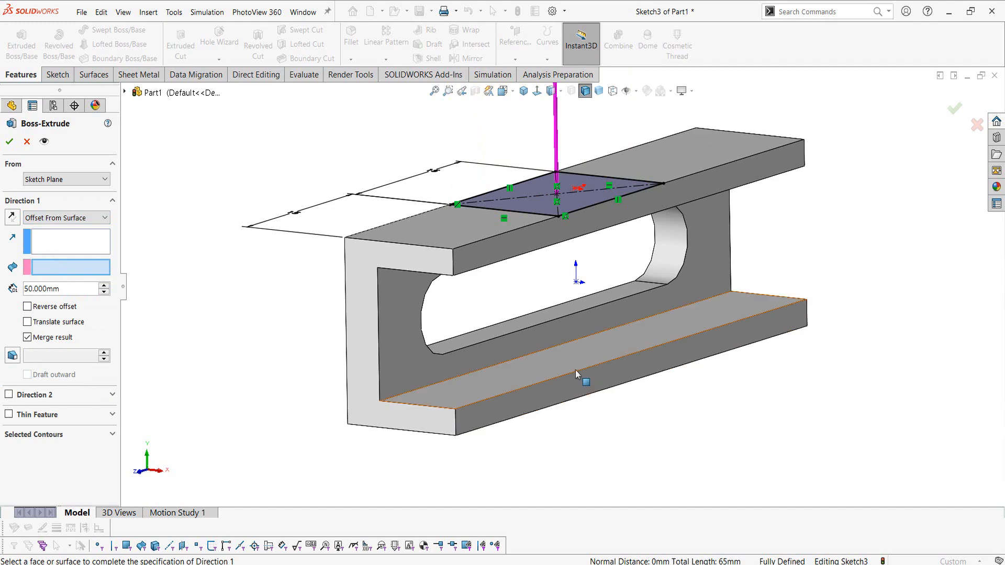
pyautogui.moveTo(610, 420); pyautogui.dragTo(2, 273, button='middle')
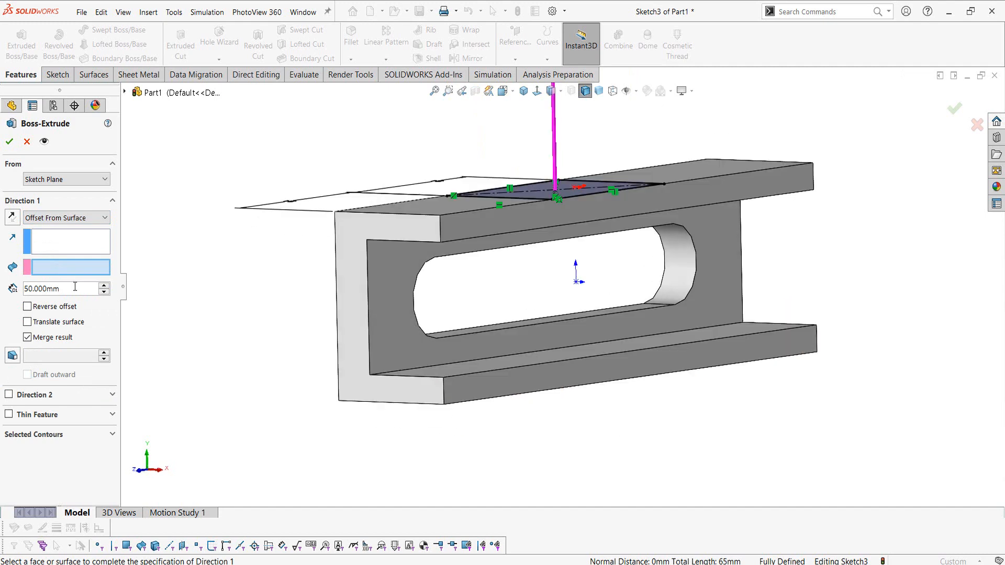
pyautogui.write('26')
pyautogui.press('Return')
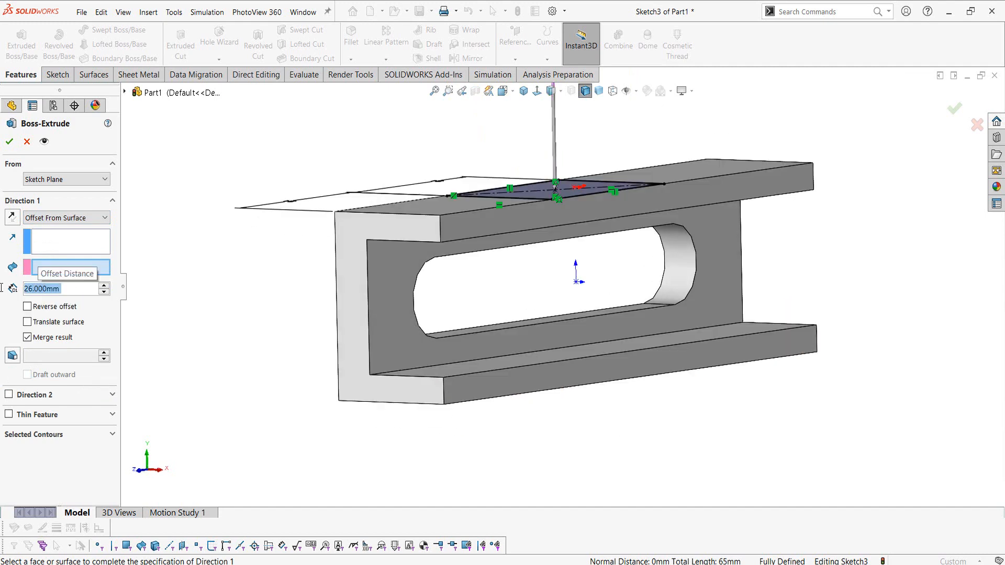
# Use the channel's underside as the offset reference, reverse the extrusion direction so the block rises upward, and finish the boss
pyautogui.moveTo(544, 376); pyautogui.dragTo(545, 292, button='middle')
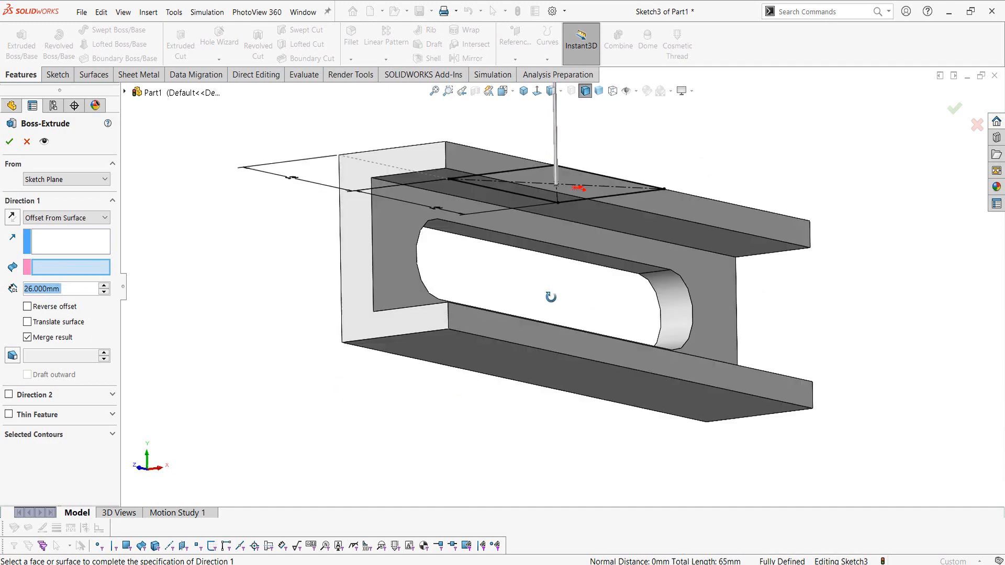
pyautogui.scroll(-5, 477, 316)
pyautogui.click(530, 318)
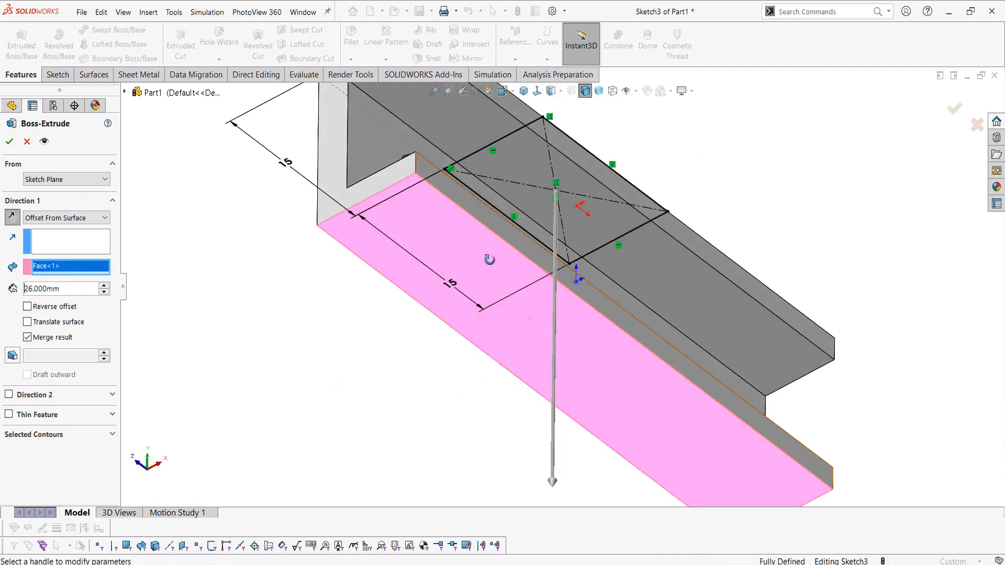
pyautogui.moveTo(489, 258); pyautogui.dragTo(325, 311, button='middle')
pyautogui.scroll(3, 535, 226)
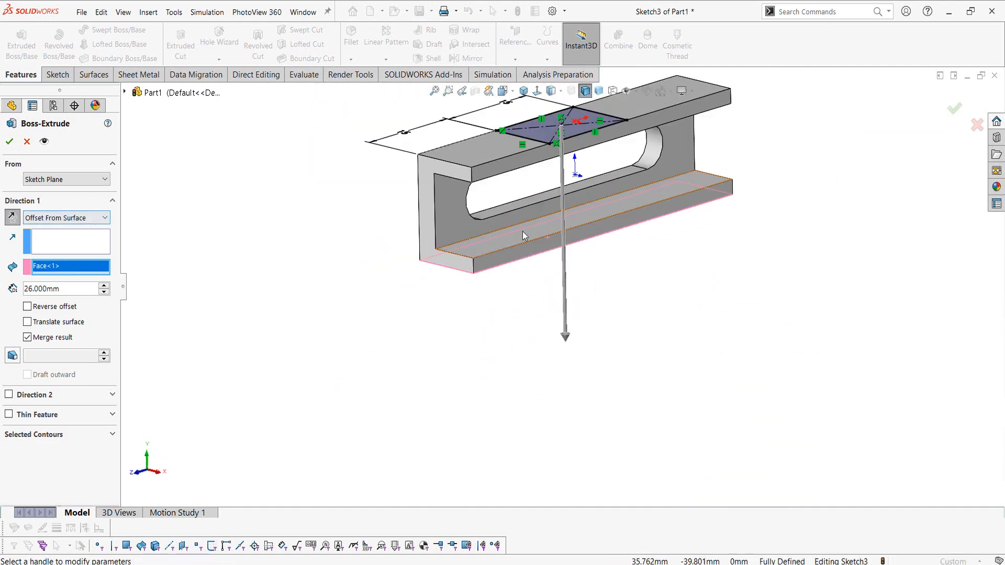
pyautogui.click(13, 218)
pyautogui.scroll(3, 560, 284)
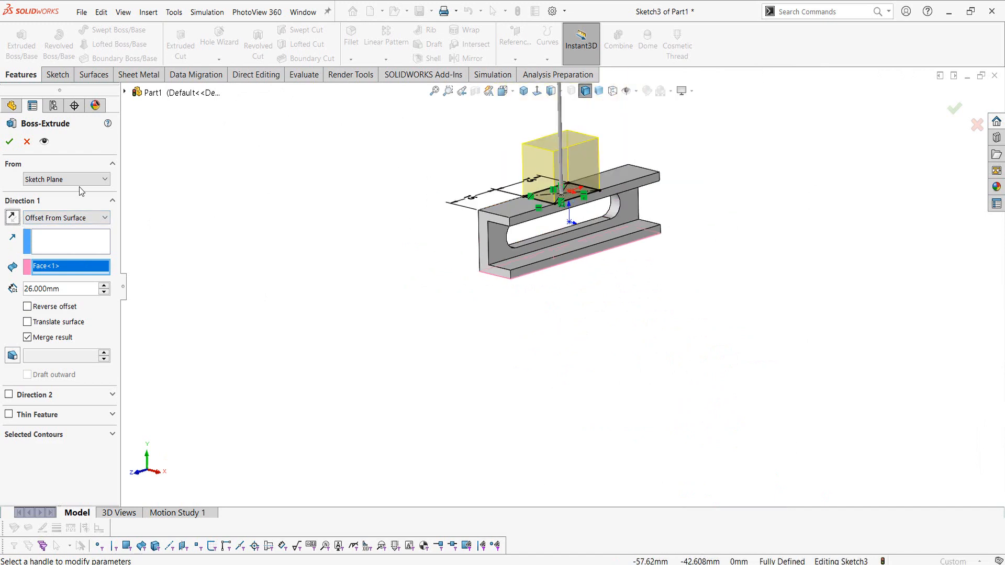
pyautogui.click(9, 142)
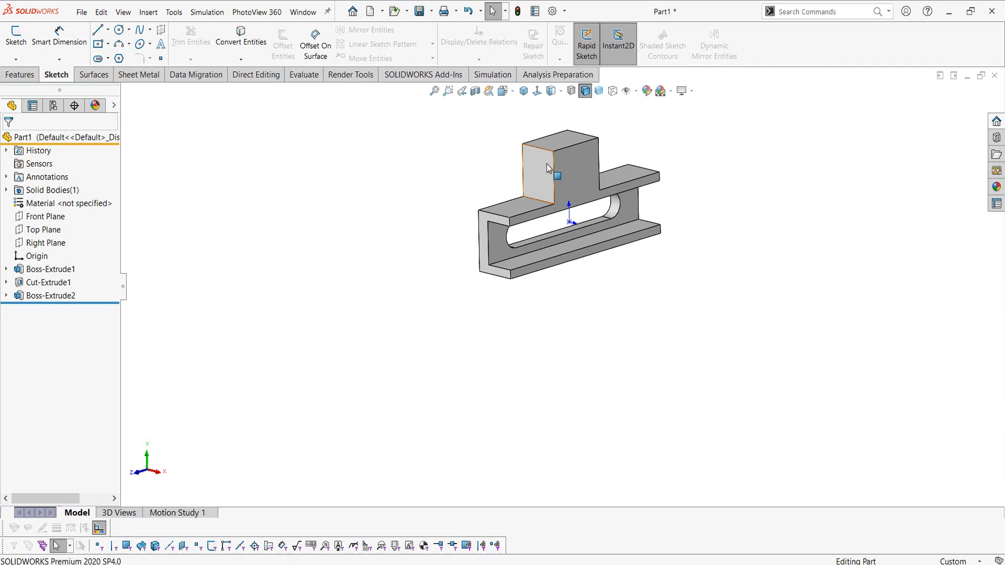
# Sketch a point at the origin on the raised block's top face and exit the sketch
pyautogui.scroll(-5, 560, 149)
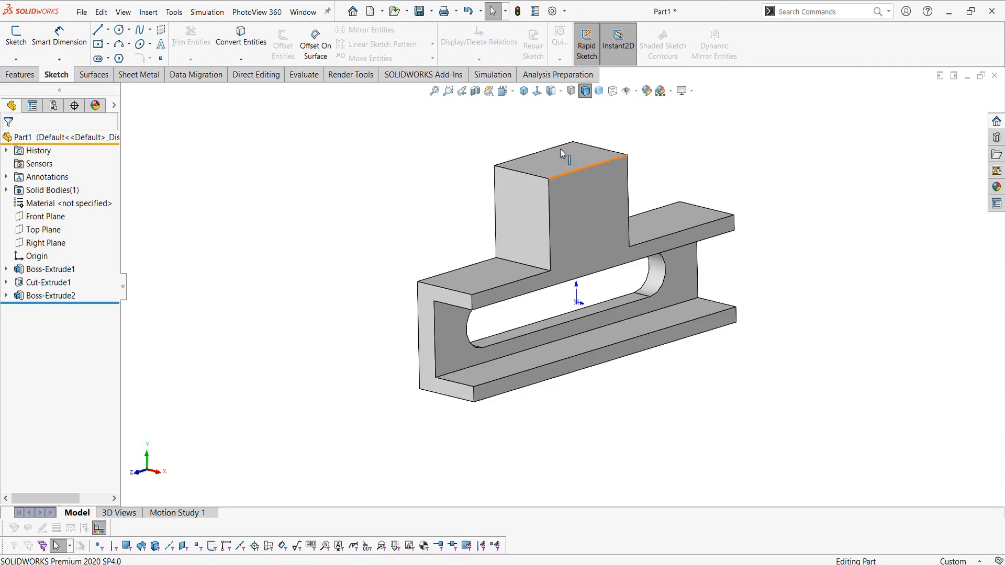
pyautogui.click(627, 183)
pyautogui.click(650, 139)
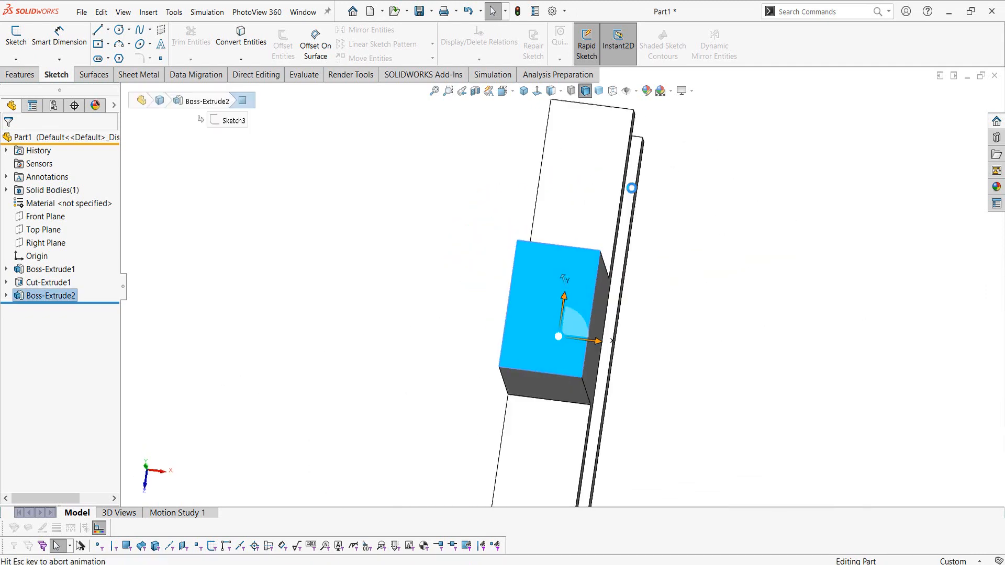
pyautogui.click(161, 58)
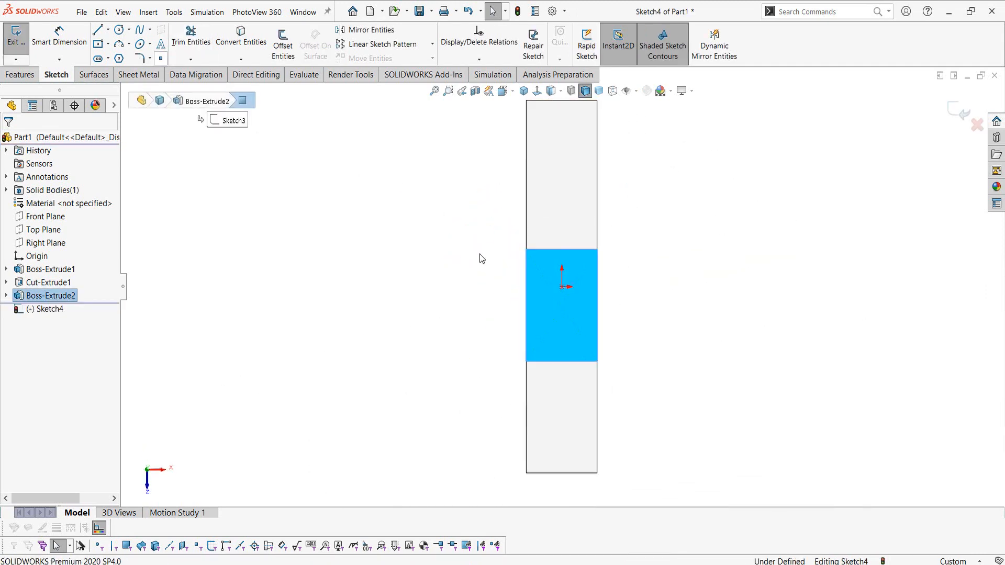
pyautogui.click(563, 287)
pyautogui.press('Escape')
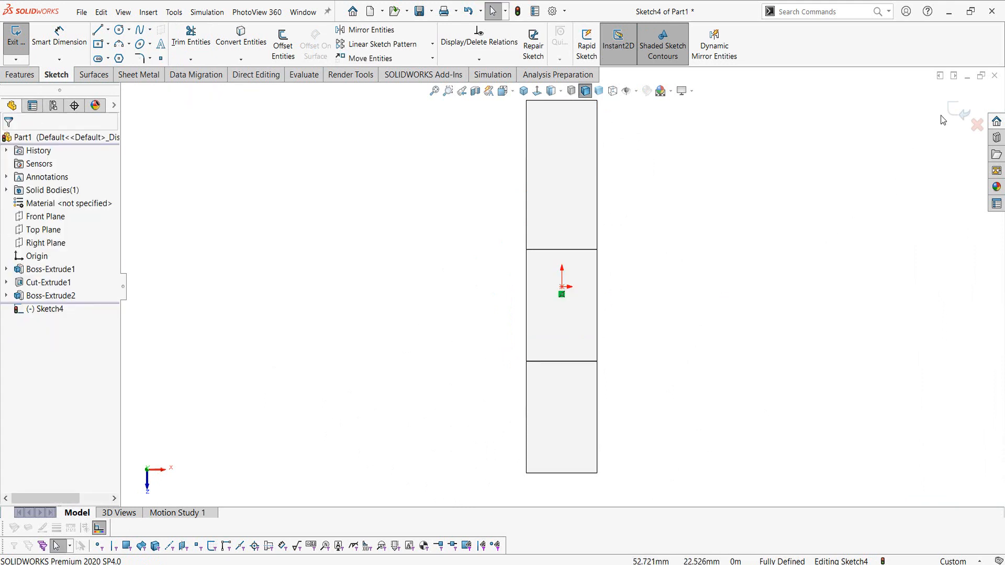
pyautogui.click(958, 109)
# Start a Hole Wizard hole of the plain Hole type in ANSI Metric, using Drill sizes and size Ø5.0
pyautogui.click(38, 75)
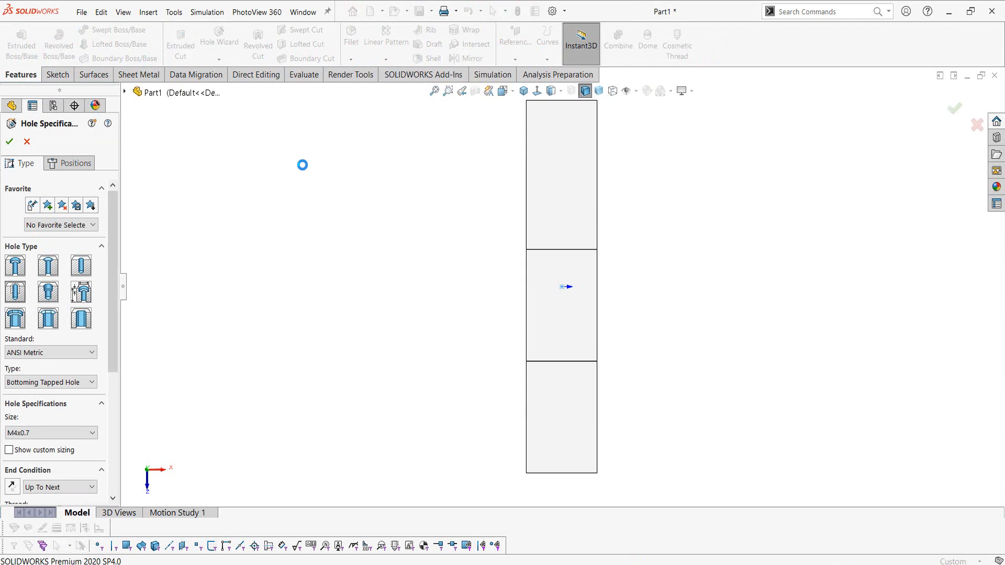
pyautogui.click(72, 269)
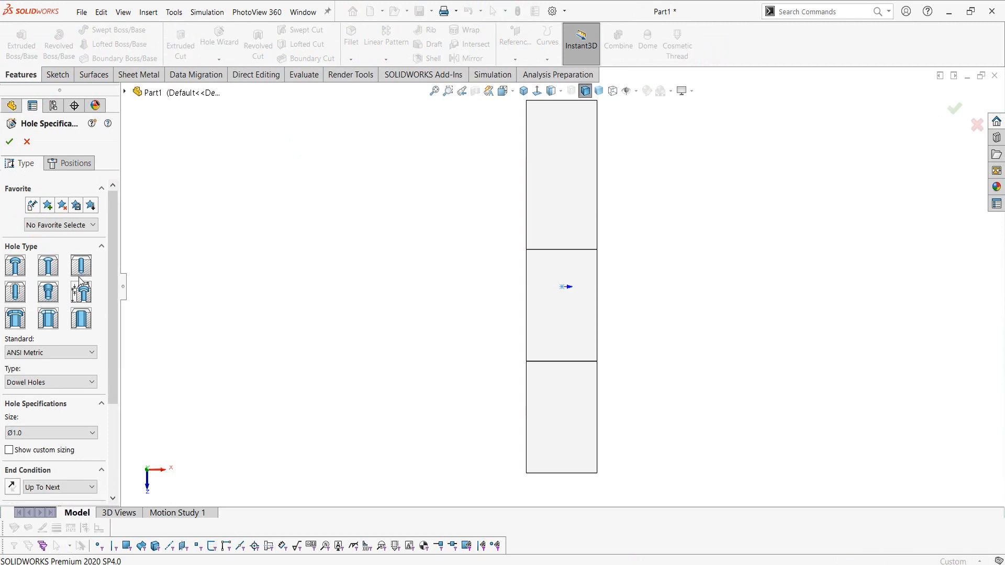
pyautogui.click(31, 382)
pyautogui.click(21, 402)
pyautogui.scroll(-2, 85, 435)
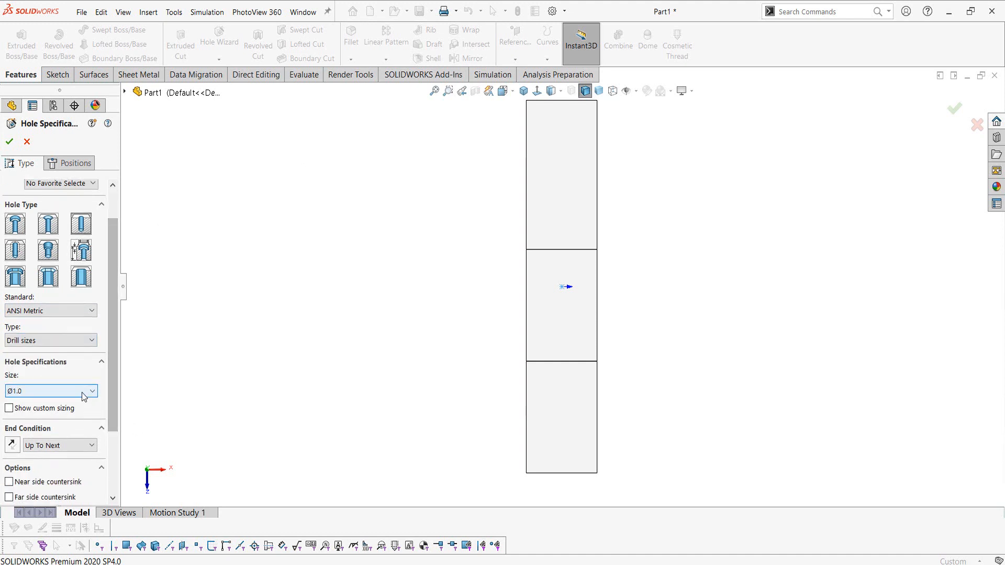
pyautogui.click(84, 392)
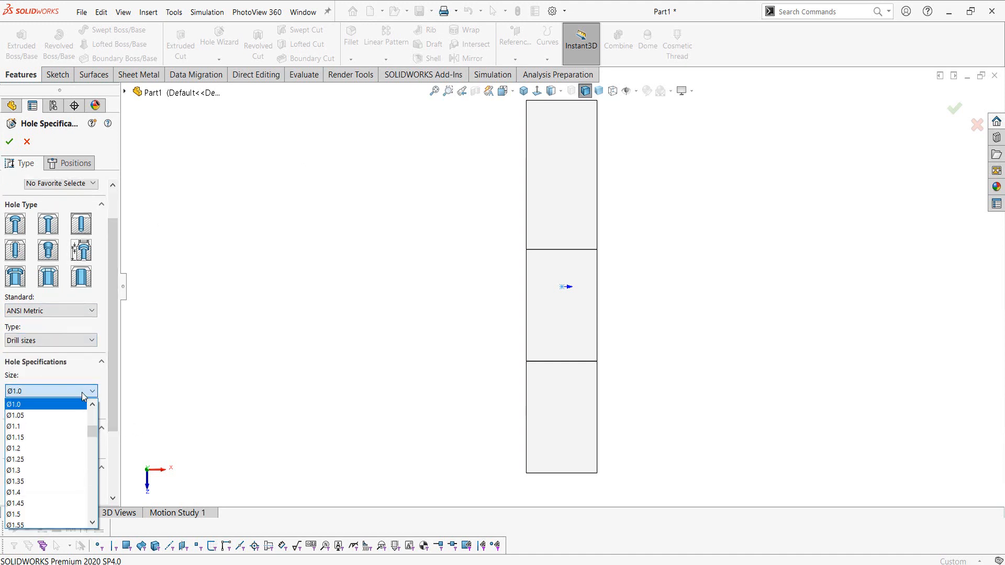
pyautogui.scroll(-15, 39, 488)
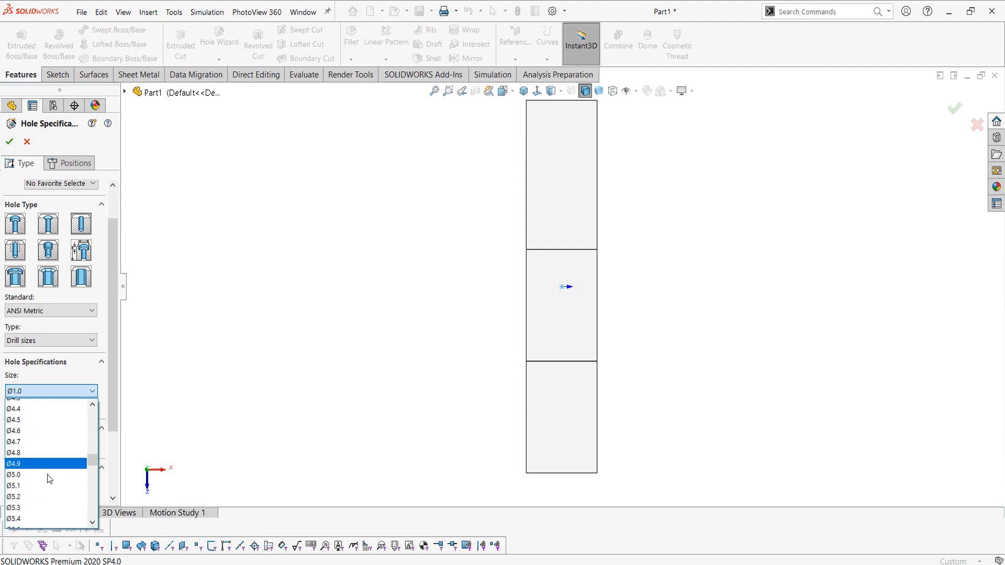
pyautogui.click(42, 448)
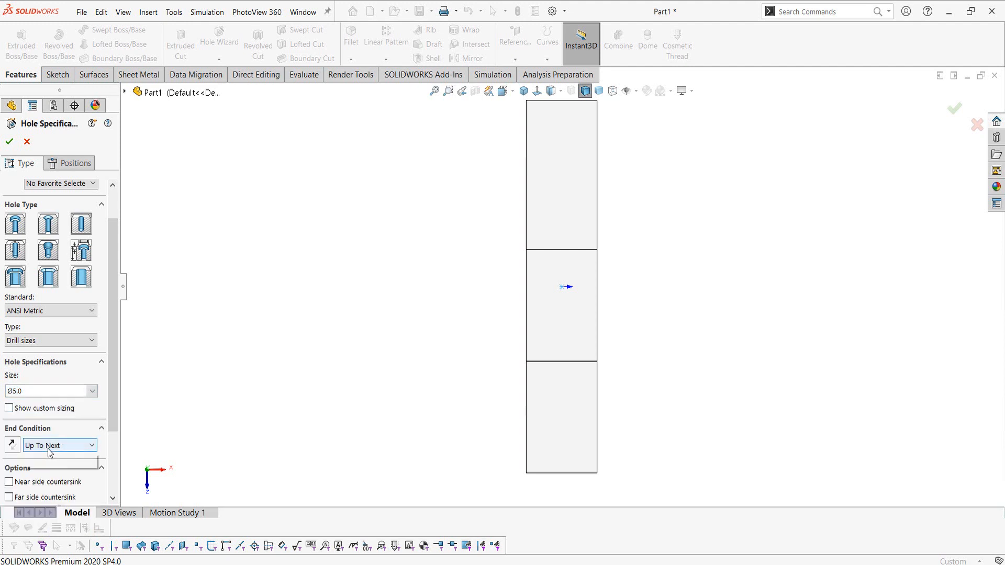
# Set the hole's end condition to Blind with a depth of 10 mm
pyautogui.click(50, 447)
pyautogui.click(48, 459)
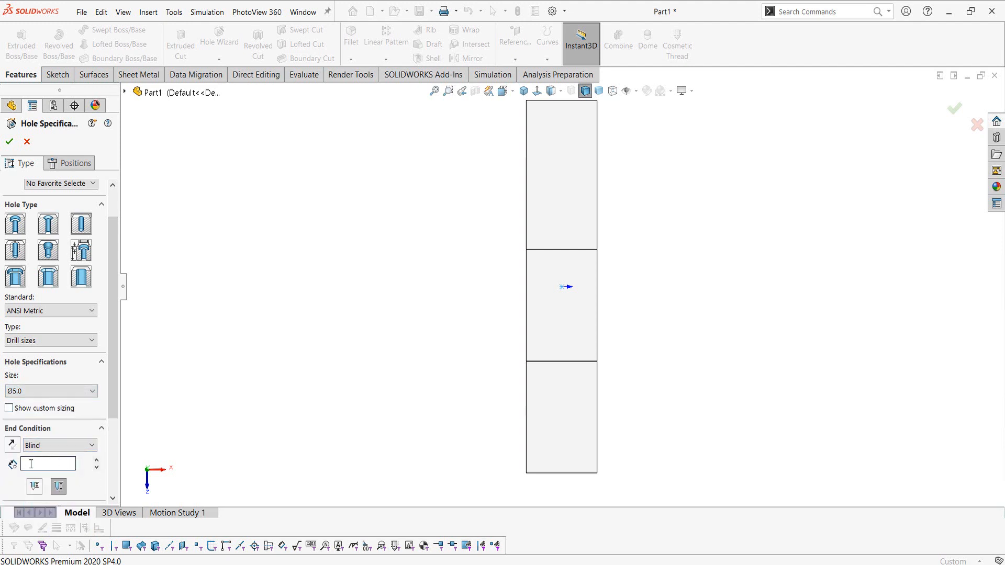
pyautogui.write('10')
pyautogui.press('Return')
# Position the hole at the sketched point on the raised block's top face and finish the Hole Wizard feature
pyautogui.click(69, 163)
pyautogui.click(68, 281)
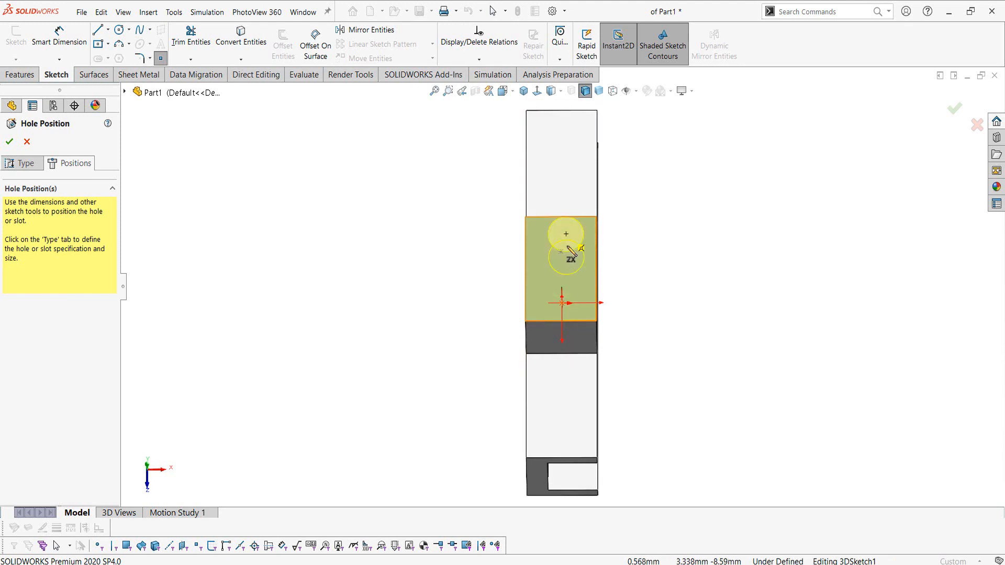
pyautogui.click(561, 252)
pyautogui.press('Return')
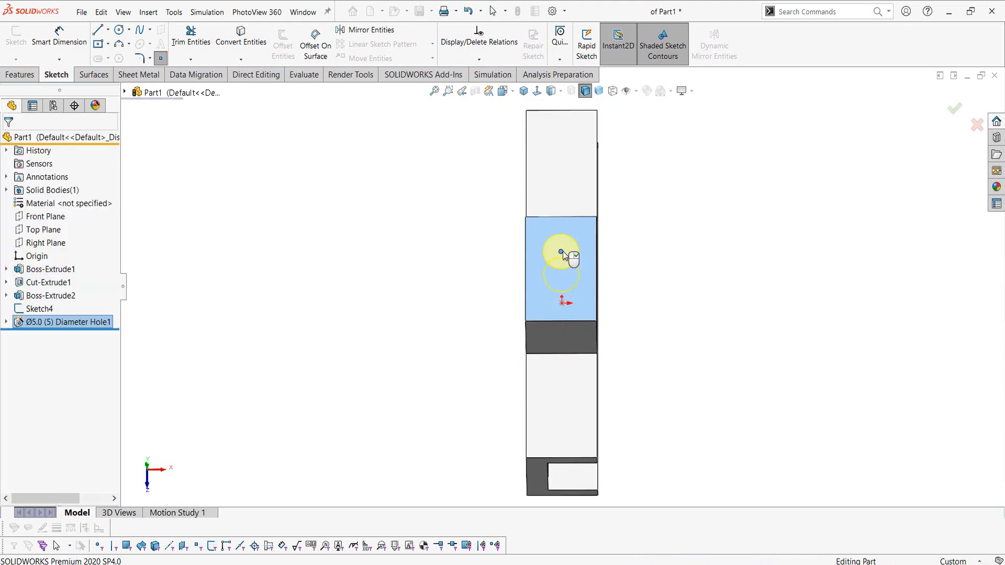
# Start a sketch on the raised block's front face and draw a horizontal construction line across its mid-height from edge to edge
pyautogui.moveTo(608, 278); pyautogui.dragTo(615, 267, button='middle')
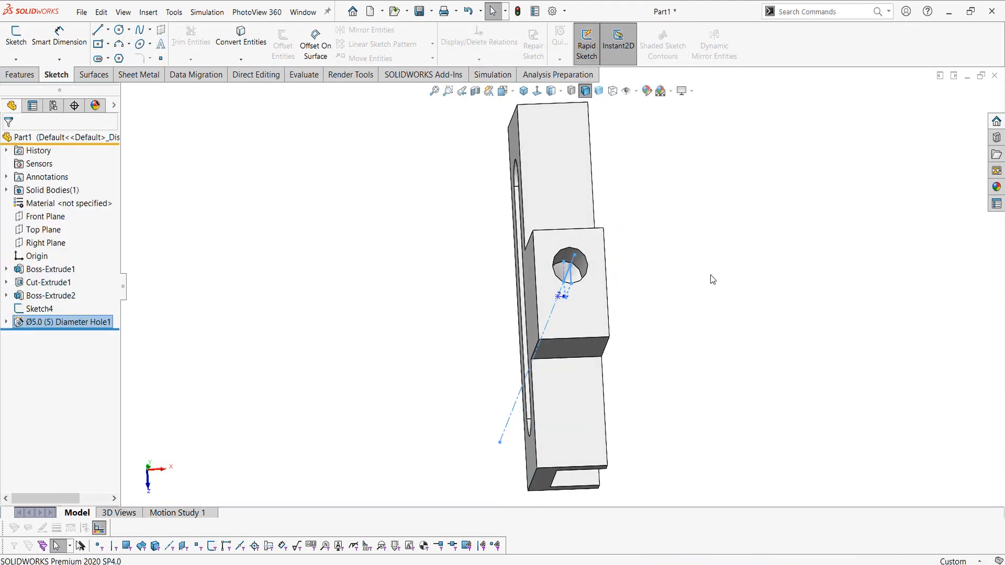
pyautogui.press('Escape')
pyautogui.moveTo(561, 292)
pyautogui.mouseDown(button='middle')
pyautogui.moveTo(595, 287)
pyautogui.moveTo(559, 300)
pyautogui.mouseUp(button='middle')
pyautogui.click(559, 300)
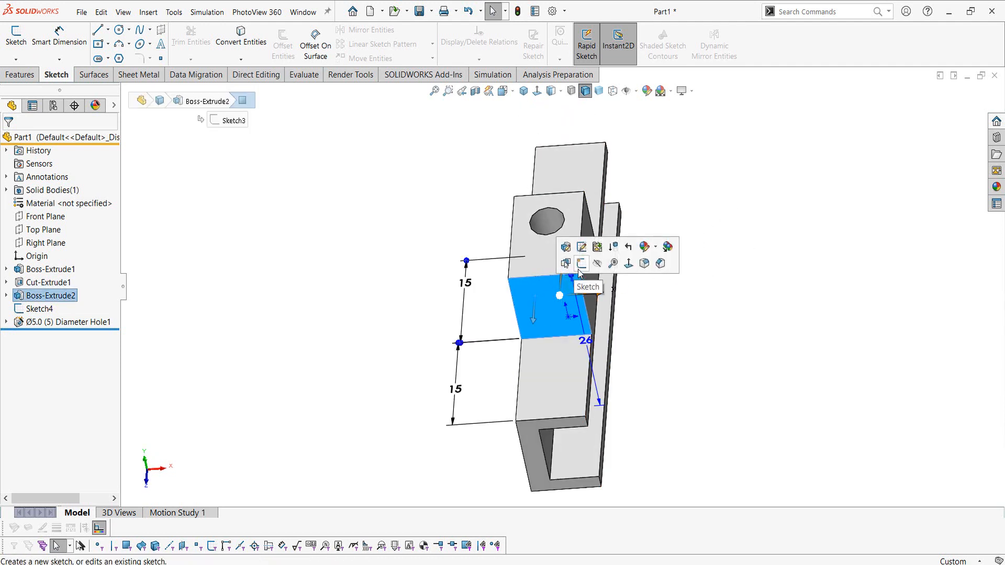
pyautogui.click(581, 273)
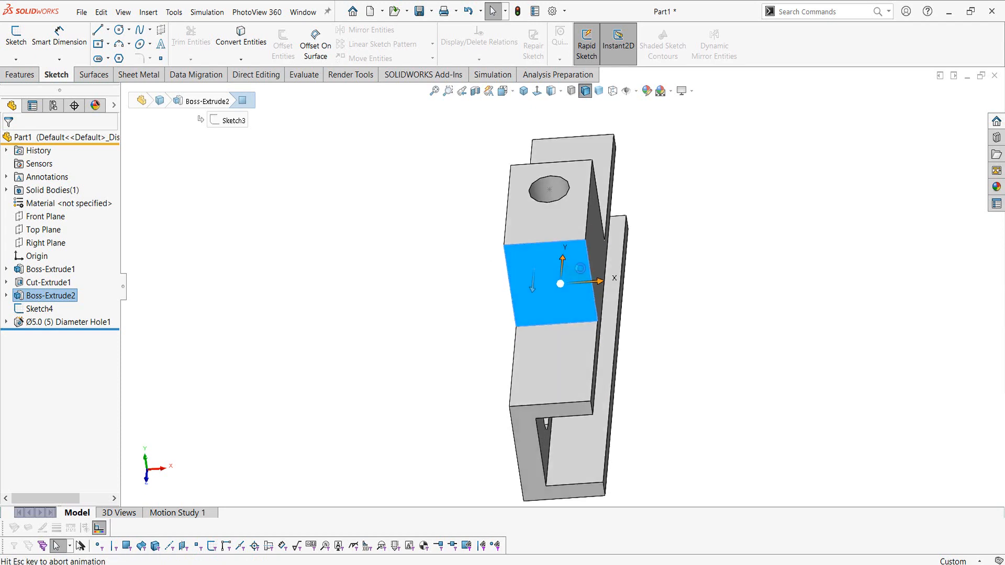
pyautogui.click(107, 30)
pyautogui.click(128, 49)
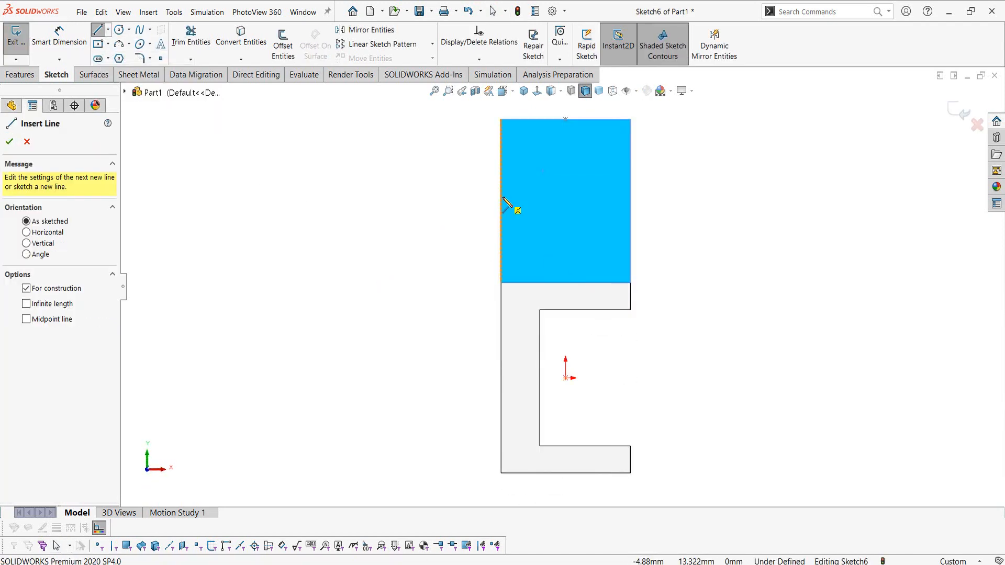
pyautogui.click(501, 201)
pyautogui.click(630, 201)
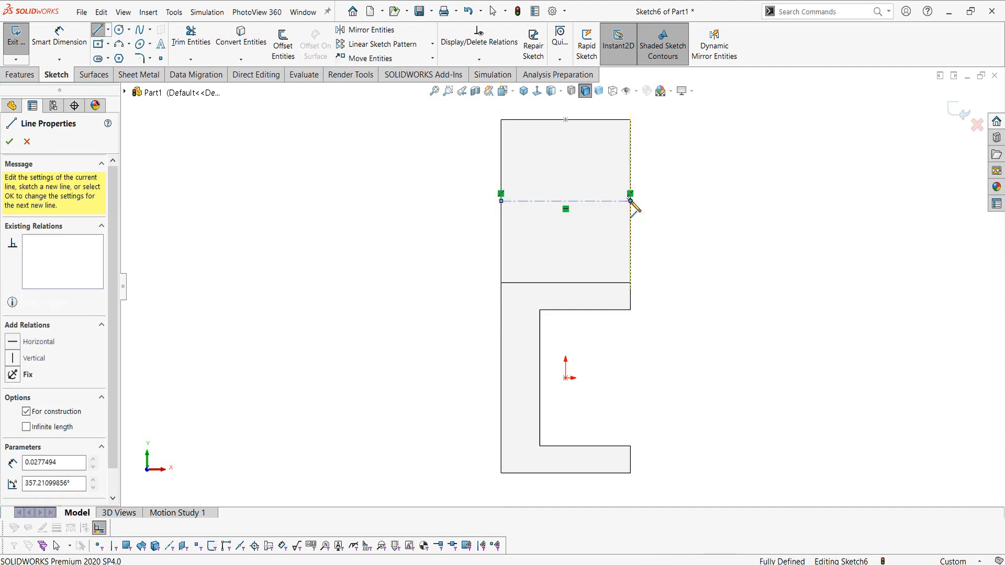
pyautogui.press('Escape')
pyautogui.press('Escape')
# Place a sketch point at the construction line's midpoint and exit the sketch
pyautogui.click(160, 58)
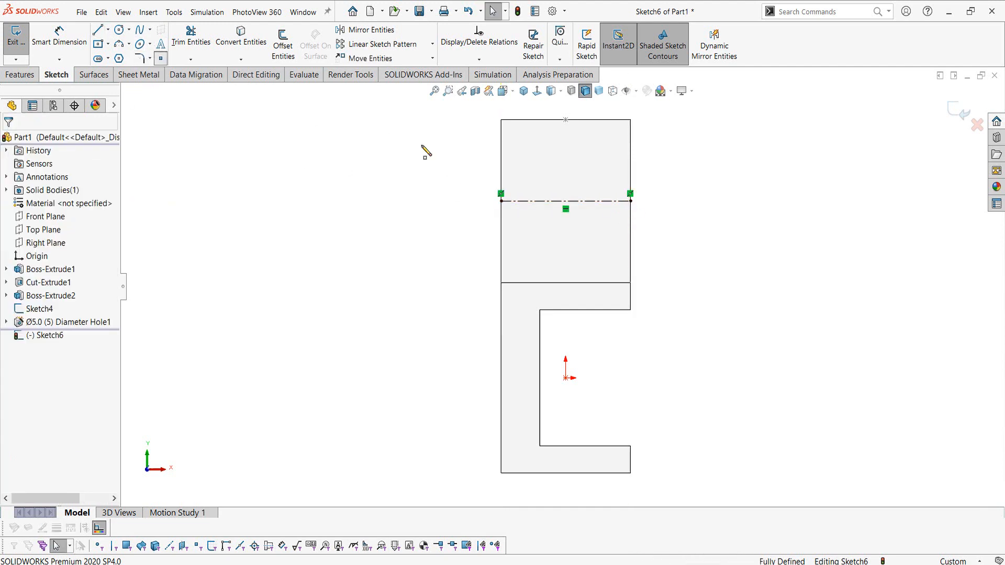
pyautogui.click(565, 201)
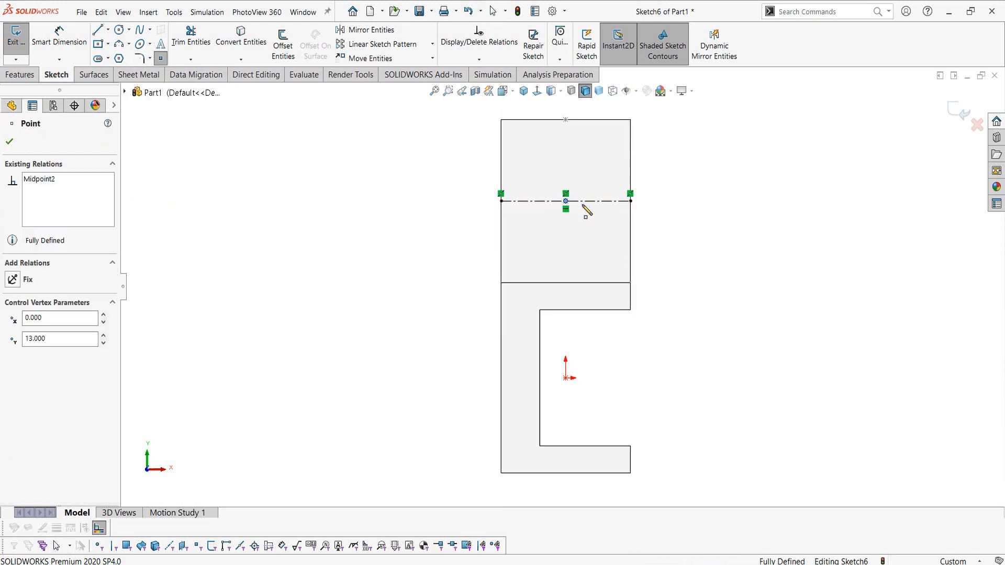
pyautogui.press('Escape')
pyautogui.hotkey('ctrl', '7')
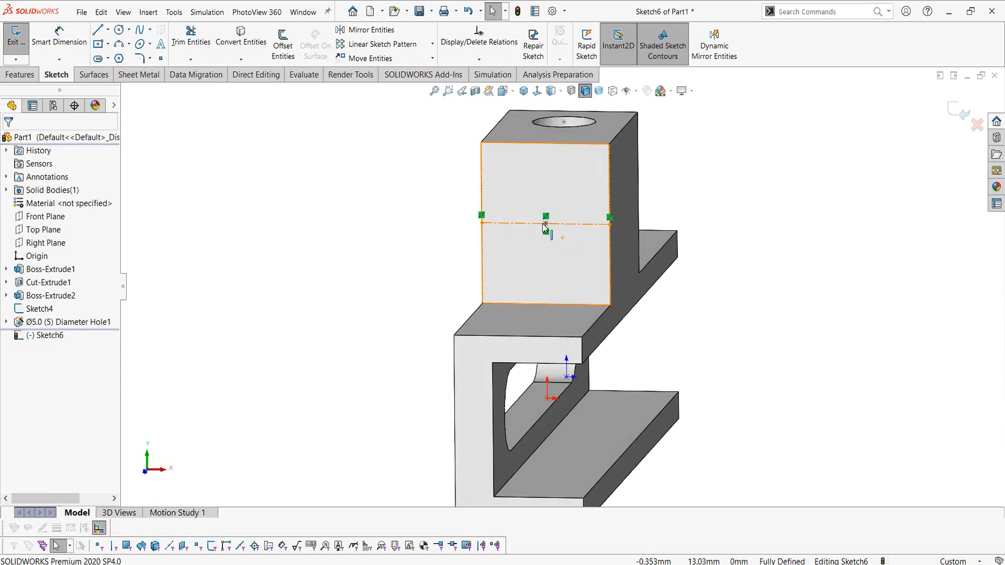
pyautogui.click(27, 76)
pyautogui.hotkey('ctrl', 'b')
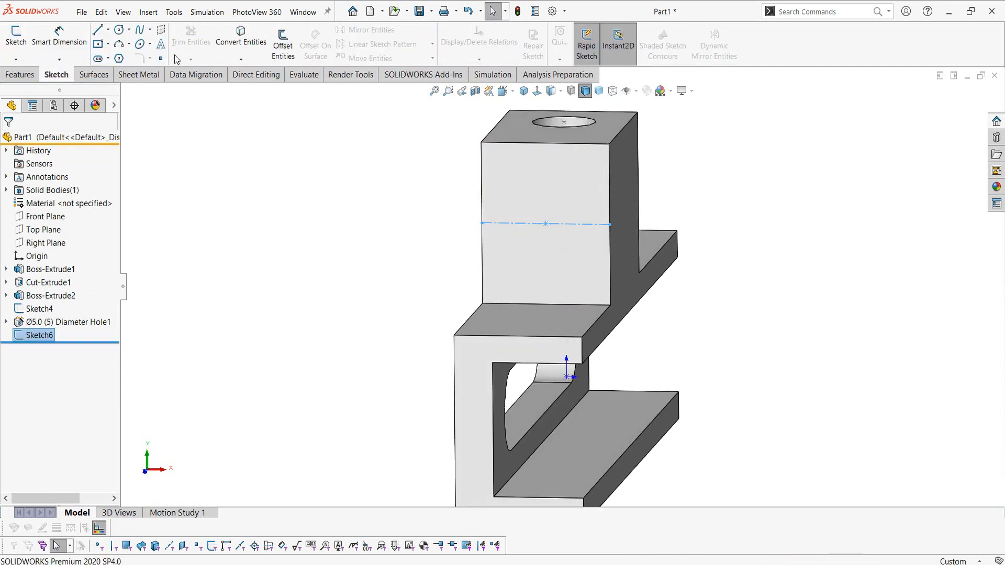
# Start a Hole Wizard Straight Tap in ANSI Metric, with type Bottoming Tapped Hole and size M4x0.7
pyautogui.click(19, 75)
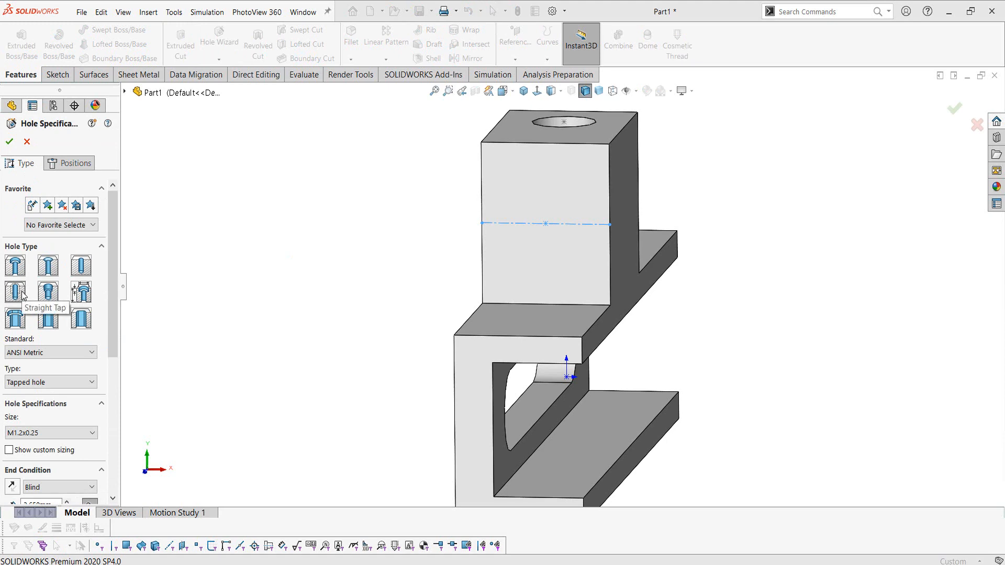
pyautogui.click(62, 385)
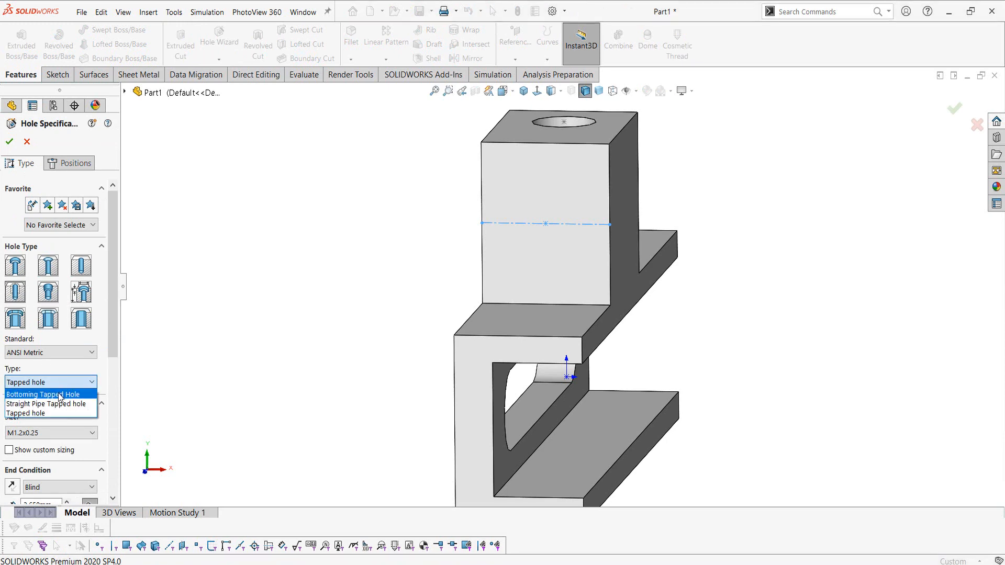
pyautogui.click(59, 395)
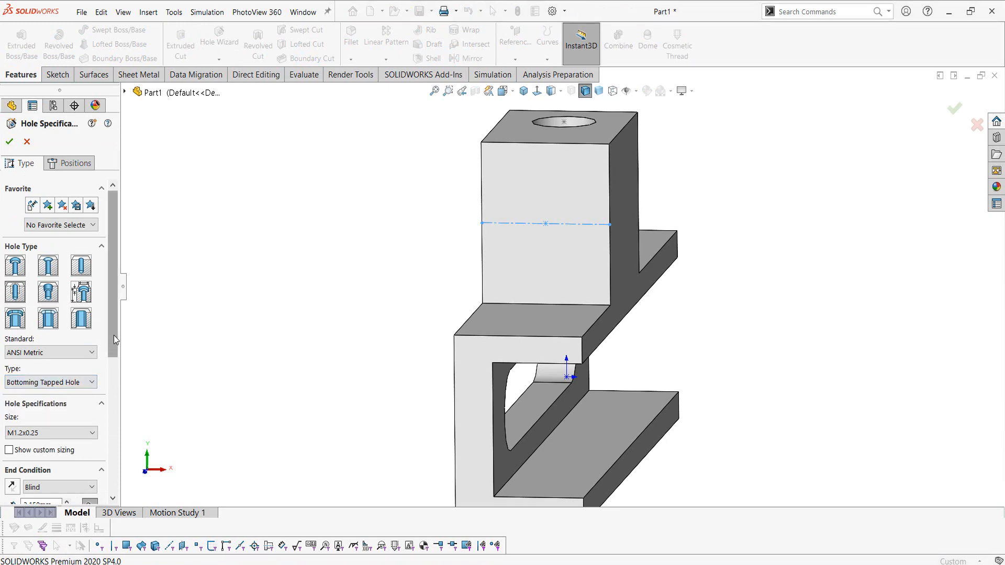
pyautogui.moveTo(114, 335); pyautogui.dragTo(108, 374)
pyautogui.click(61, 360)
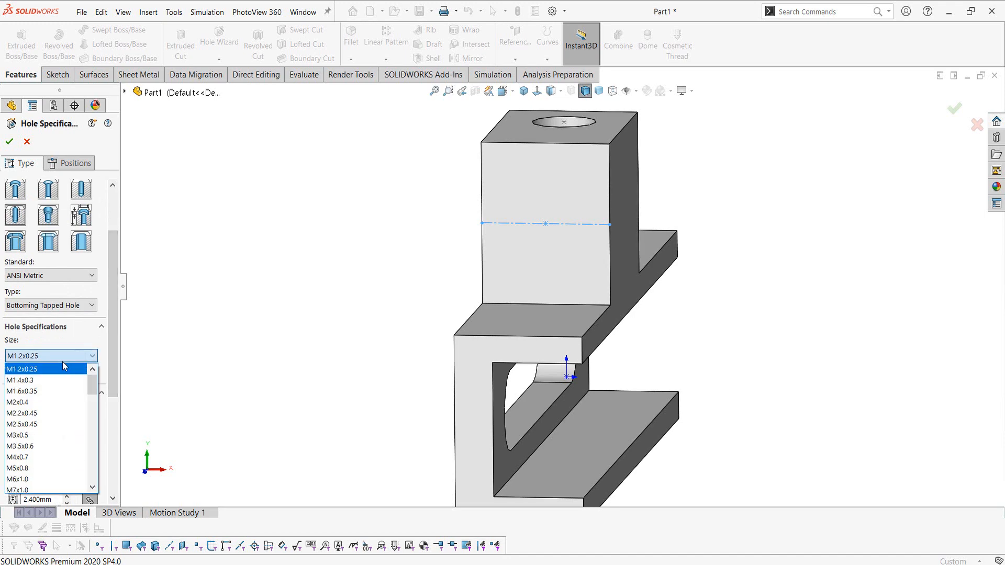
pyautogui.scroll(-2, 61, 398)
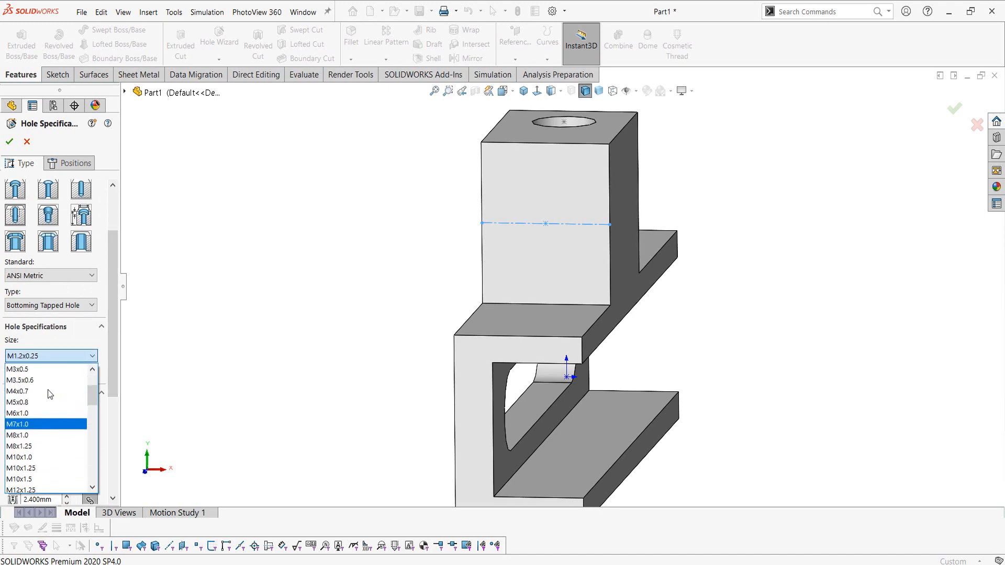
pyautogui.click(48, 391)
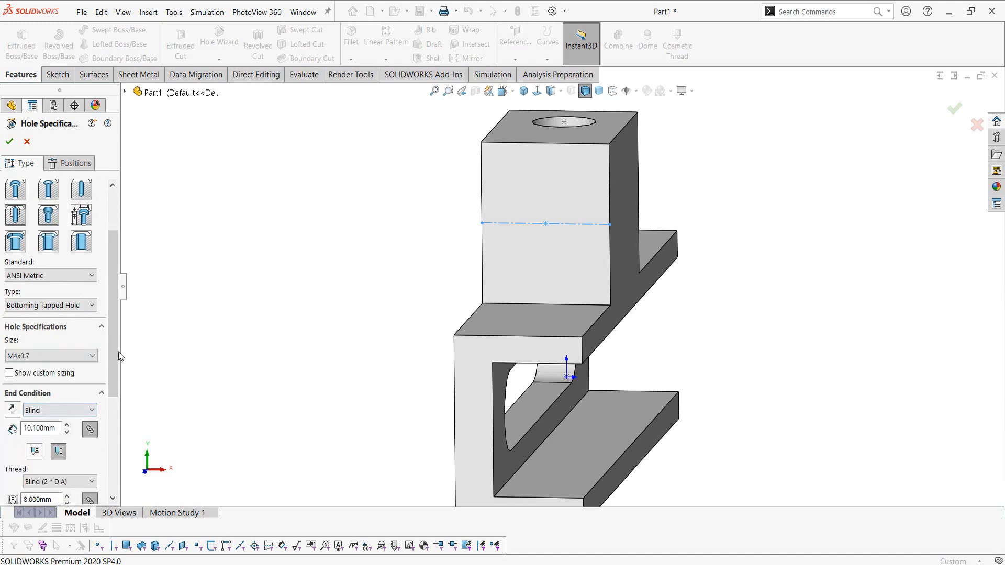
# Set the tapped hole's end condition to Up To Next
pyautogui.moveTo(115, 351); pyautogui.dragTo(111, 362)
pyautogui.click(50, 392)
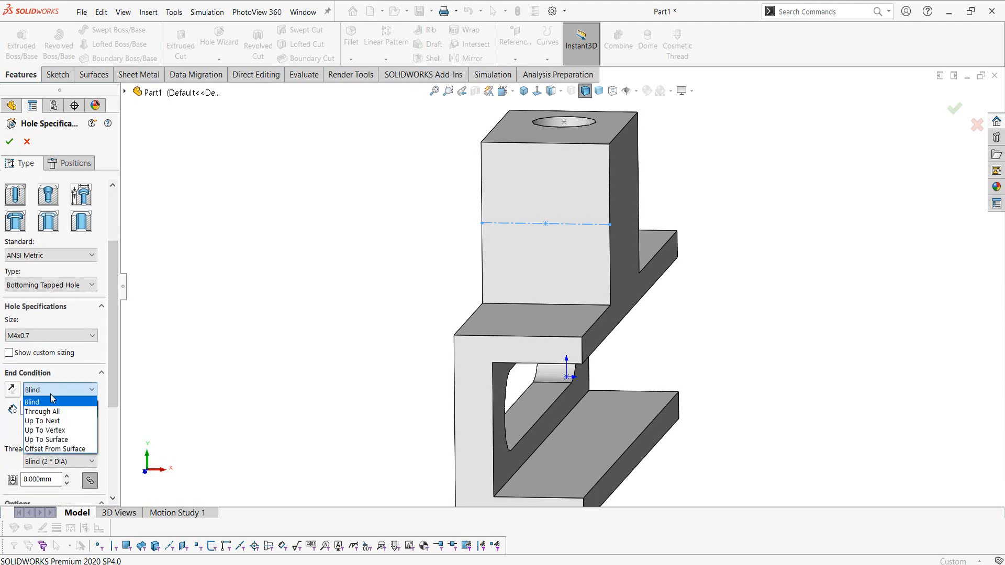
pyautogui.click(42, 421)
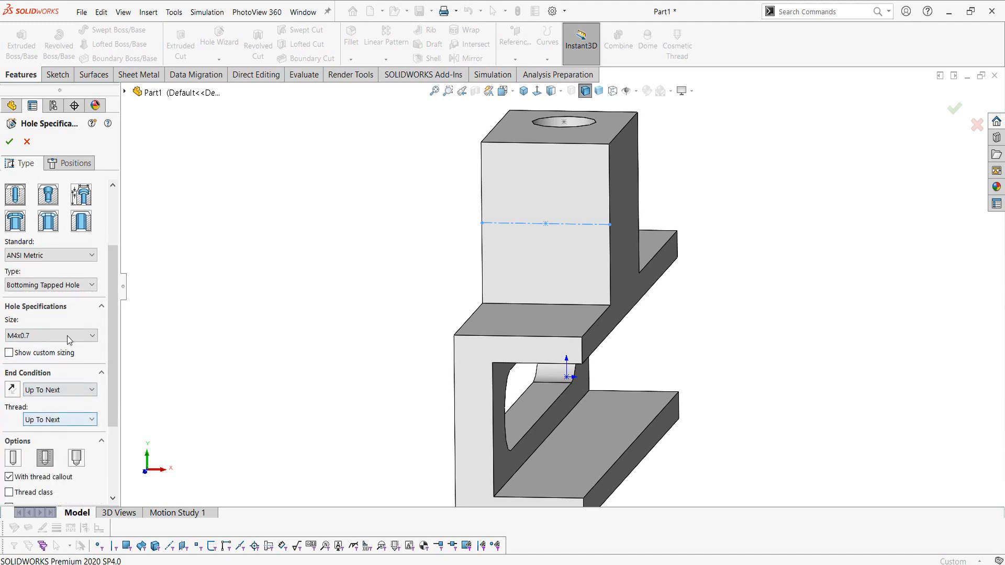
# Position the tapped hole at the sketched point on the raised block's front face and finish the feature
pyautogui.click(67, 170)
pyautogui.click(54, 281)
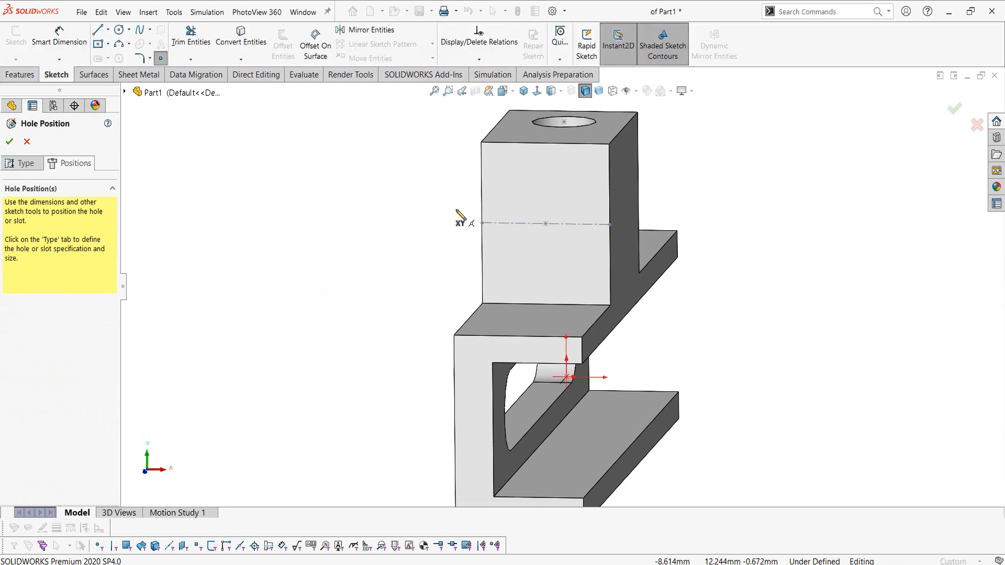
pyautogui.moveTo(460, 218)
pyautogui.mouseDown(button='middle')
pyautogui.moveTo(440, 214)
pyautogui.moveTo(472, 225)
pyautogui.mouseUp(button='middle')
pyautogui.click(502, 232)
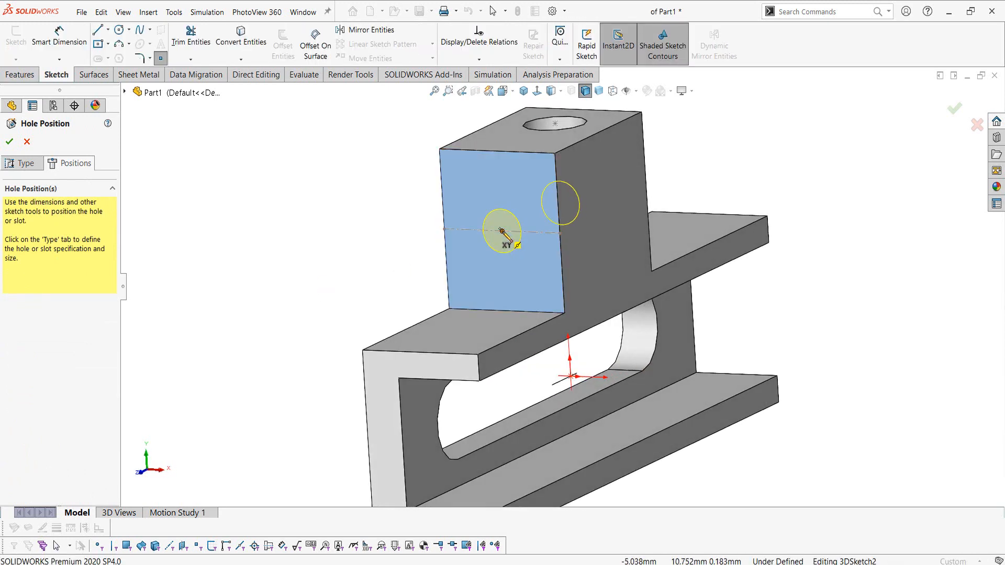
pyautogui.press('Return')
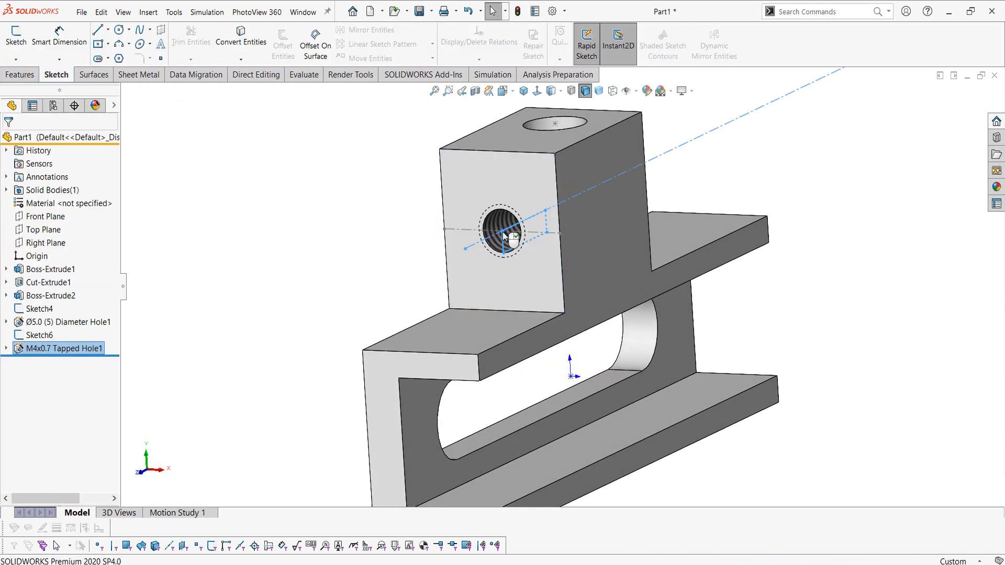
# Section the part along the Right Plane to examine where the tapped hole meets the 5 mm hole, then close the section
pyautogui.moveTo(492, 231); pyautogui.dragTo(524, 220, button='middle')
pyautogui.moveTo(573, 201); pyautogui.dragTo(479, 225, button='middle')
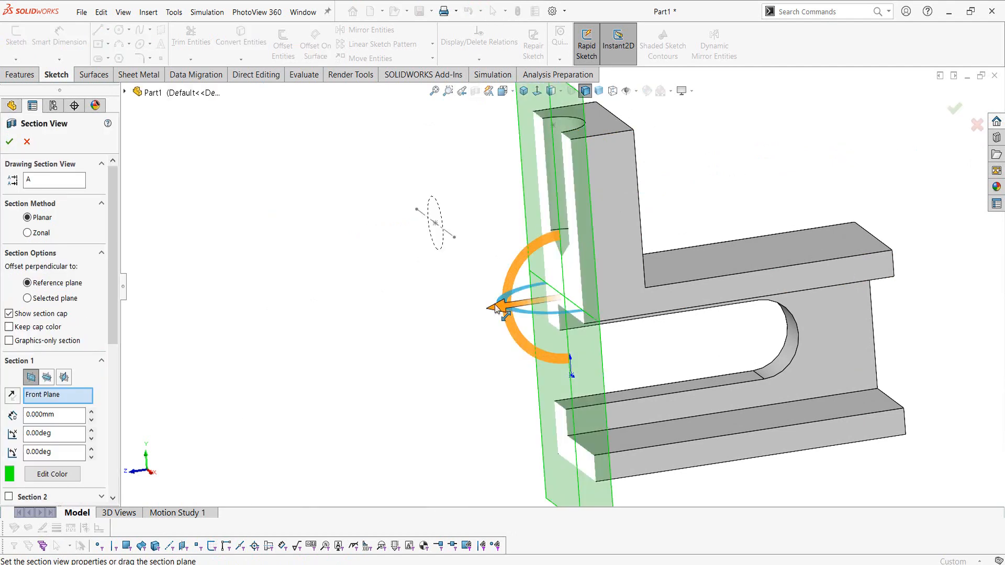
pyautogui.click(47, 378)
pyautogui.click(63, 378)
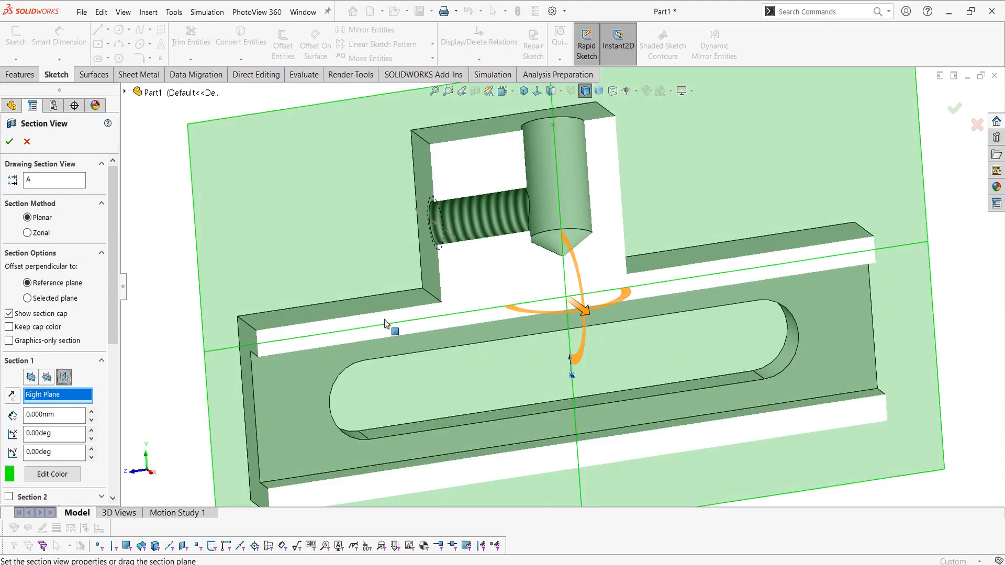
pyautogui.moveTo(526, 182); pyautogui.dragTo(519, 217, button='middle')
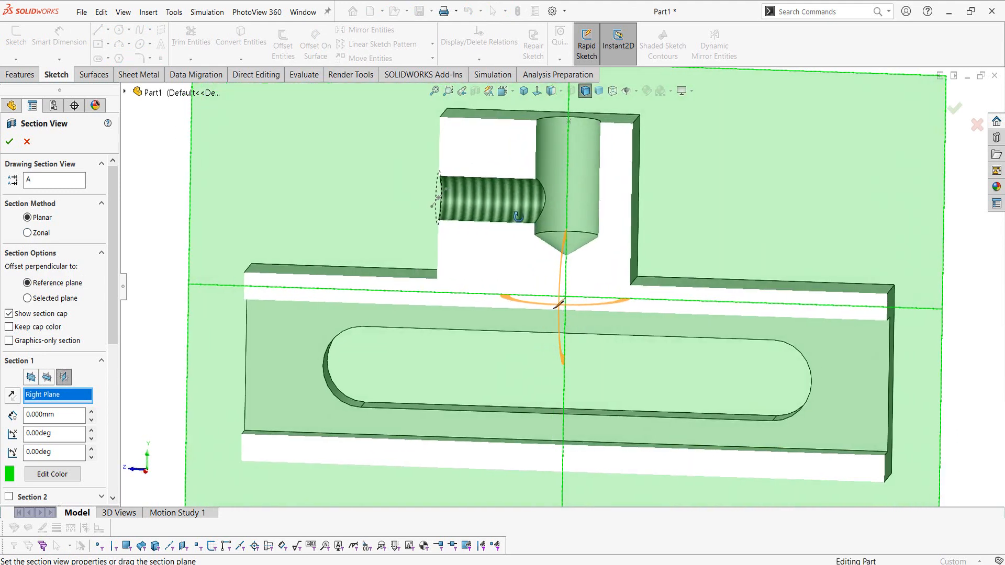
pyautogui.click(10, 141)
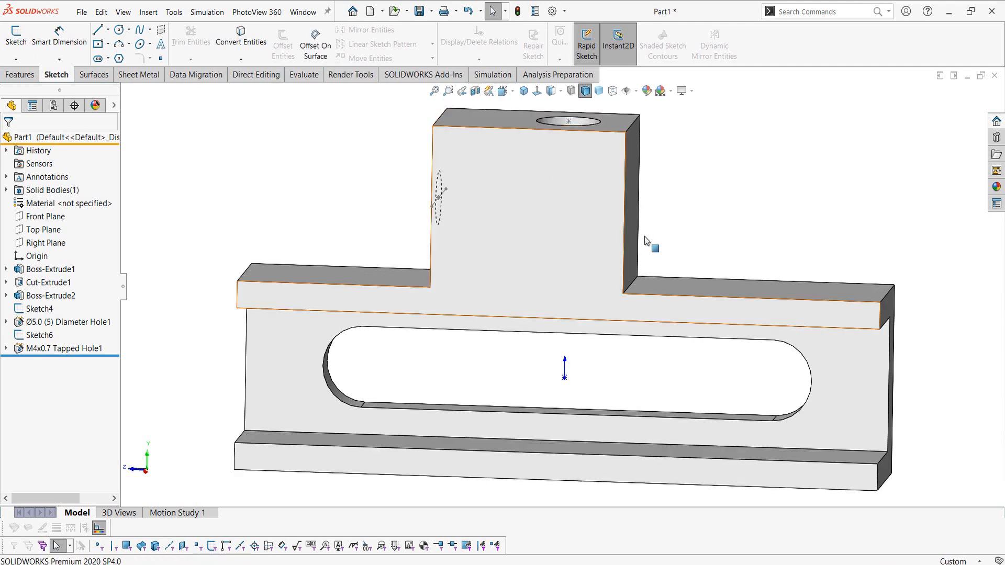
# Chamfer the 5 mm hole's top rim and the slot's outer edge loop by 0.5 mm at 45 degrees
pyautogui.moveTo(645, 241); pyautogui.dragTo(590, 471, button='middle')
pyautogui.moveTo(475, 249)
pyautogui.mouseDown(button='middle')
pyautogui.moveTo(484, 293)
pyautogui.moveTo(469, 287)
pyautogui.mouseUp(button='middle')
pyautogui.click(19, 76)
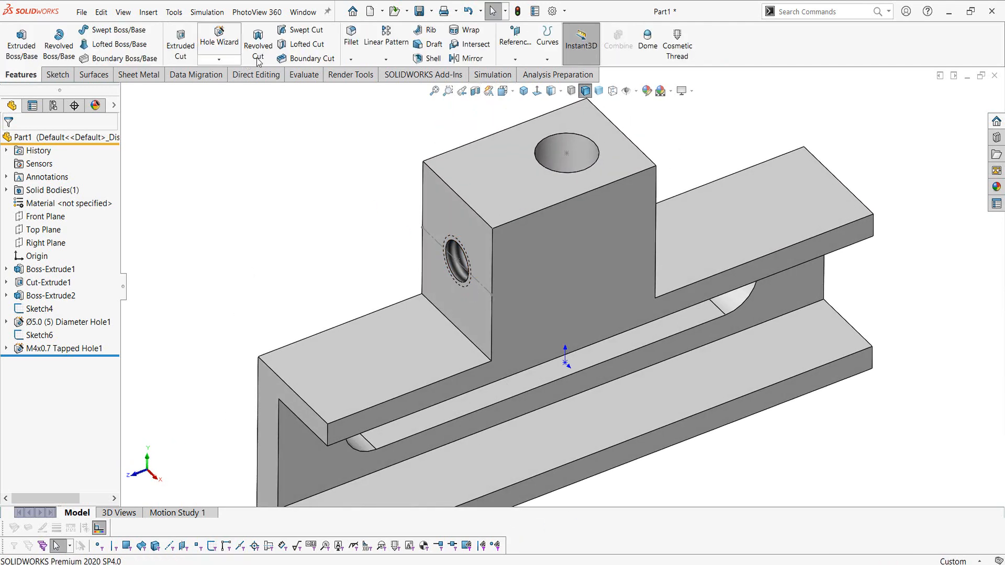
pyautogui.click(351, 59)
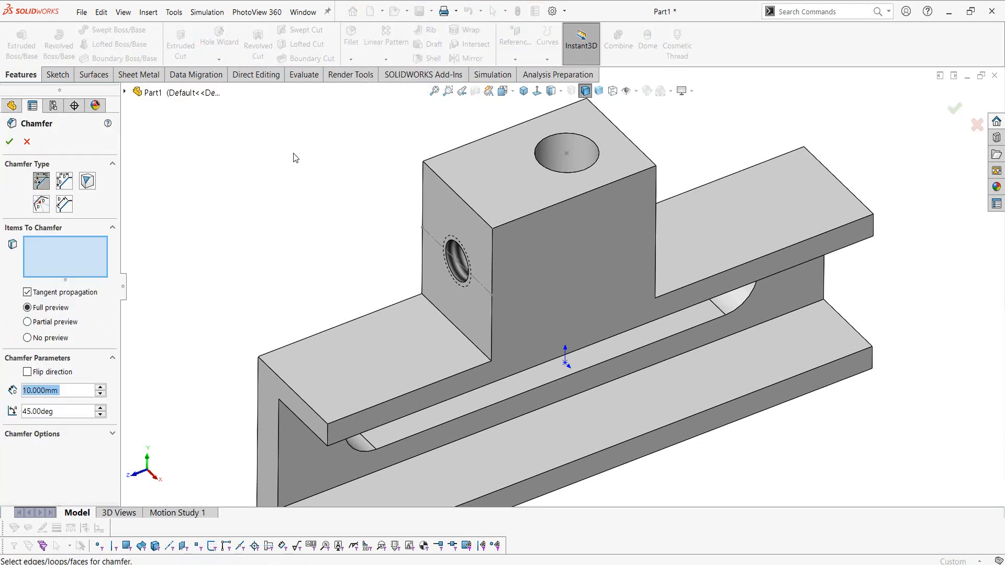
pyautogui.write('0.5')
pyautogui.press('Return')
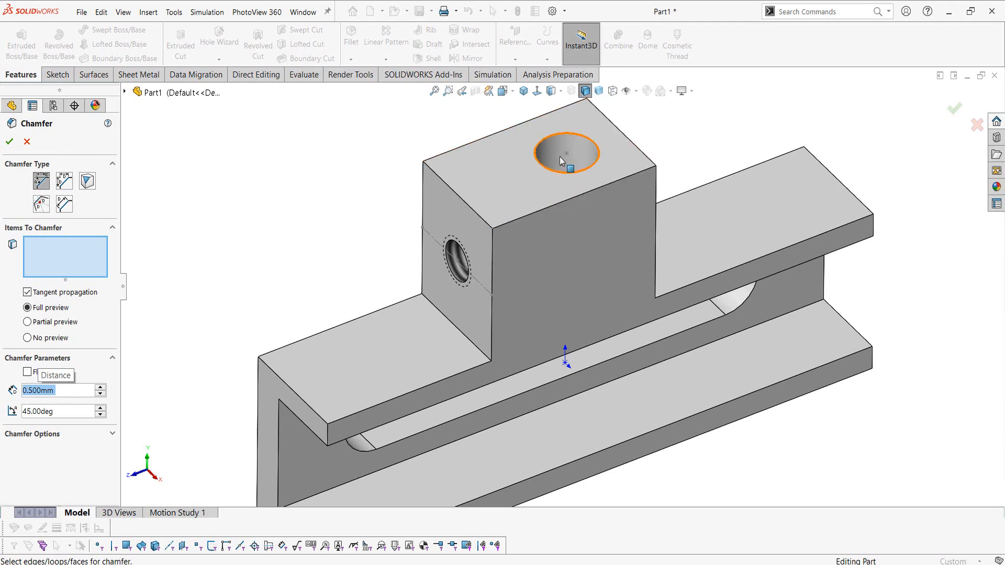
pyautogui.click(537, 151)
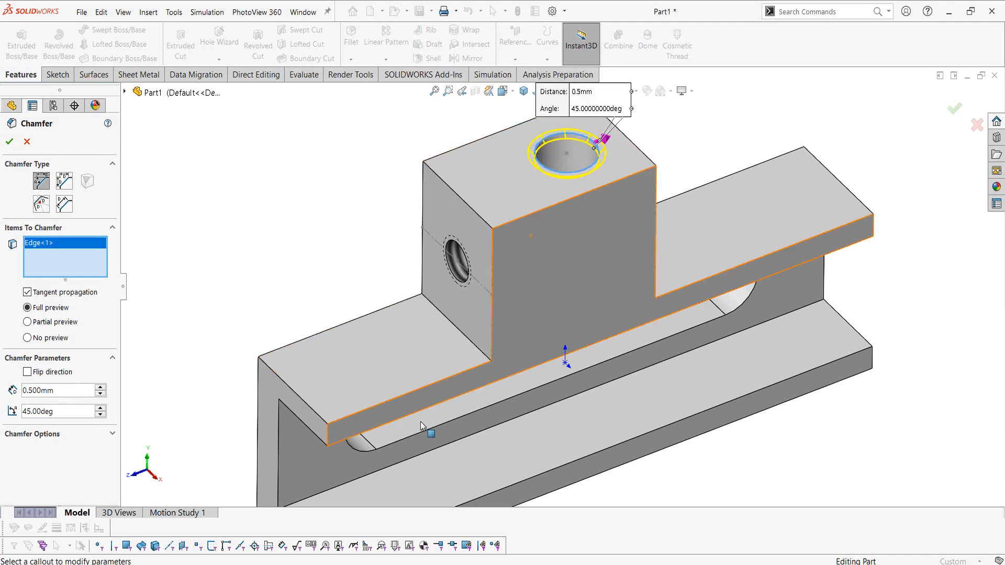
pyautogui.moveTo(425, 407); pyautogui.dragTo(341, 290, button='middle')
pyautogui.click(394, 347)
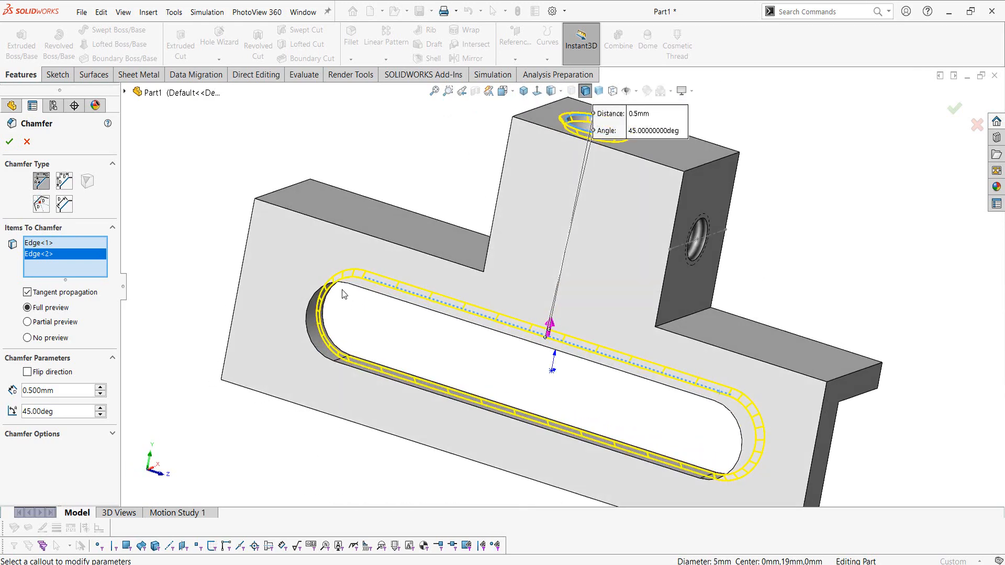
pyautogui.click(361, 291)
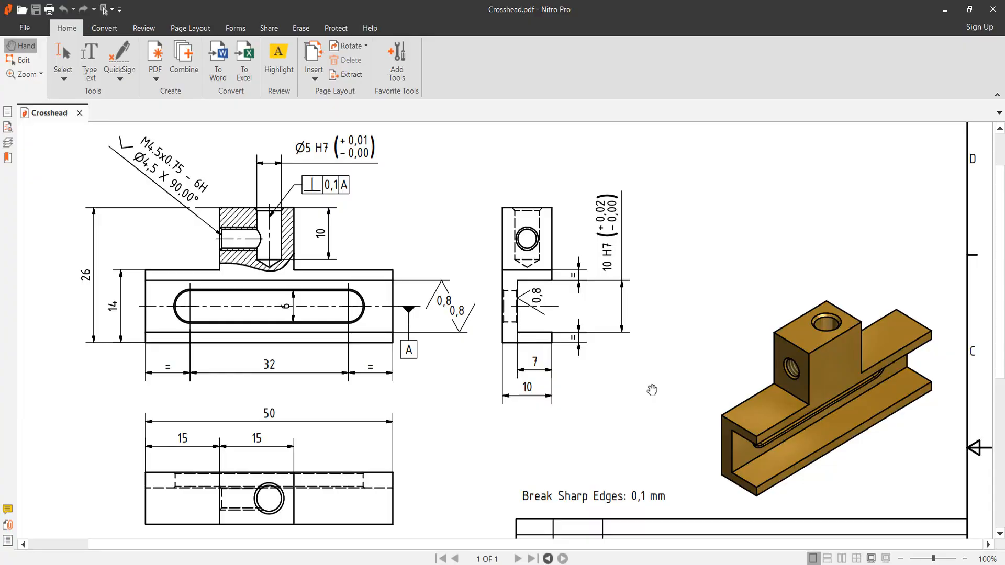
# Consult the PDF drawing and assign the Brass material from Copper Alloys to the part
pyautogui.moveTo(651, 390)
pyautogui.mouseDown()
pyautogui.moveTo(595, 308)
pyautogui.moveTo(582, 252)
pyautogui.mouseUp()
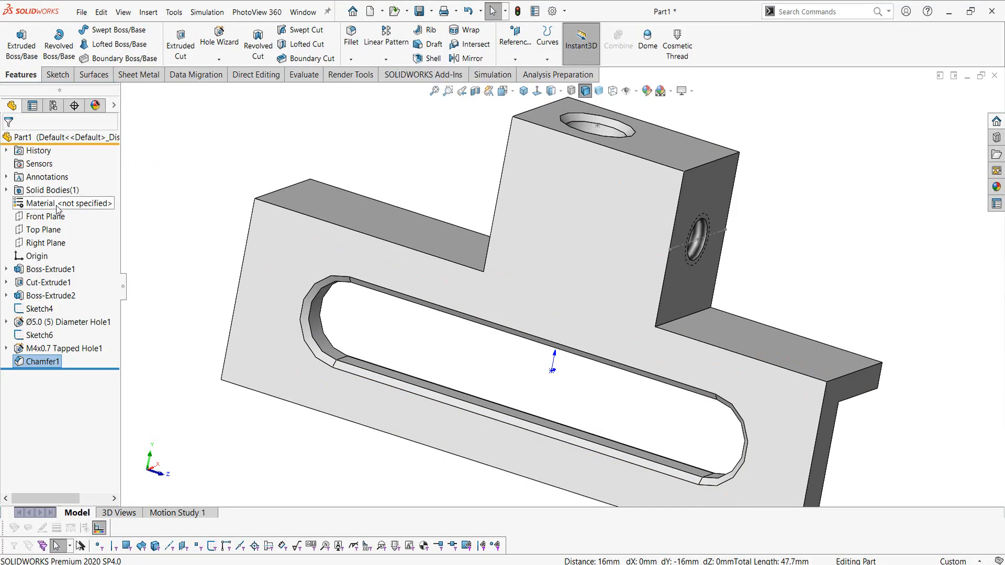
pyautogui.rightClick(71, 205)
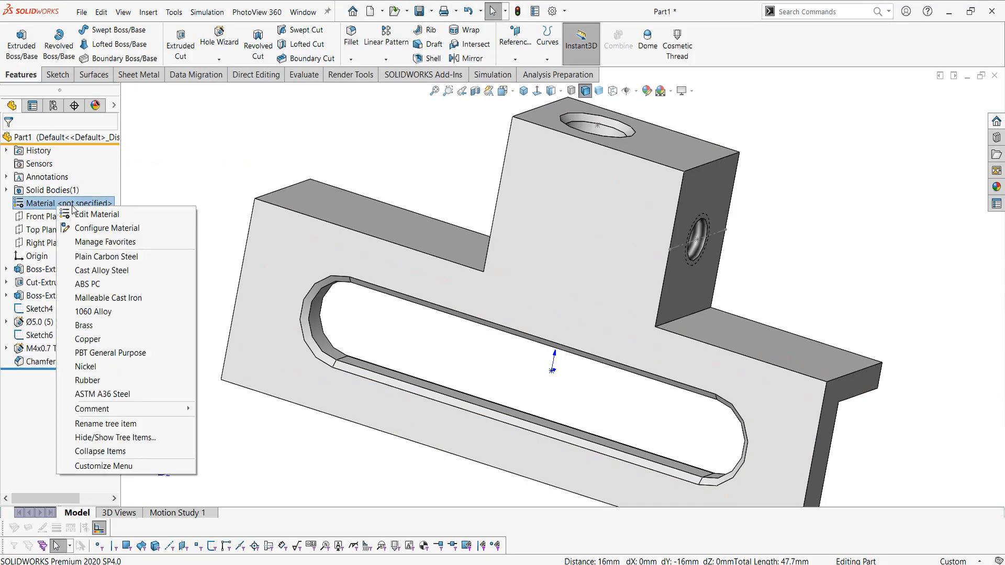
pyautogui.click(77, 215)
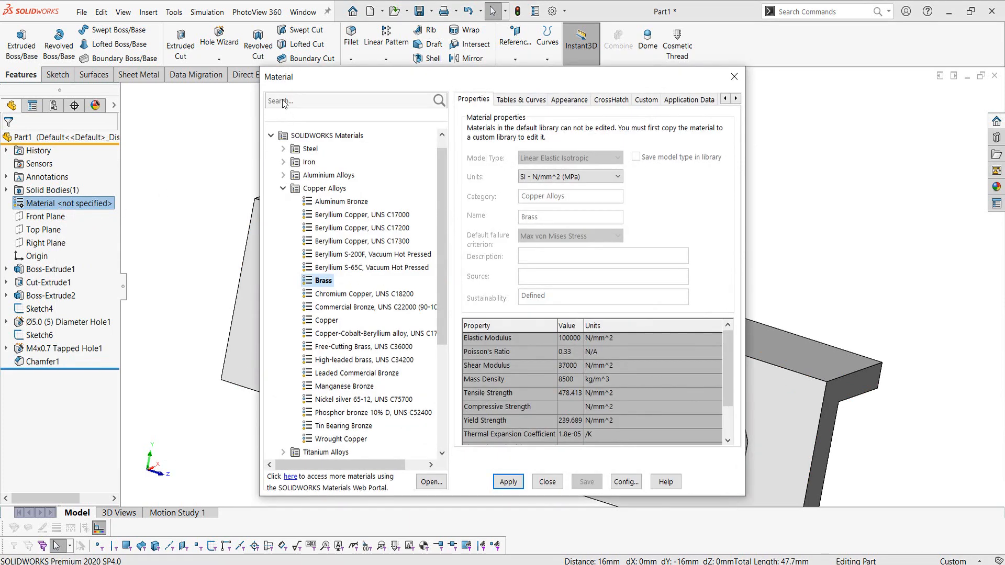
pyautogui.click(283, 103)
pyautogui.click(323, 283)
pyautogui.click(508, 482)
pyautogui.click(550, 483)
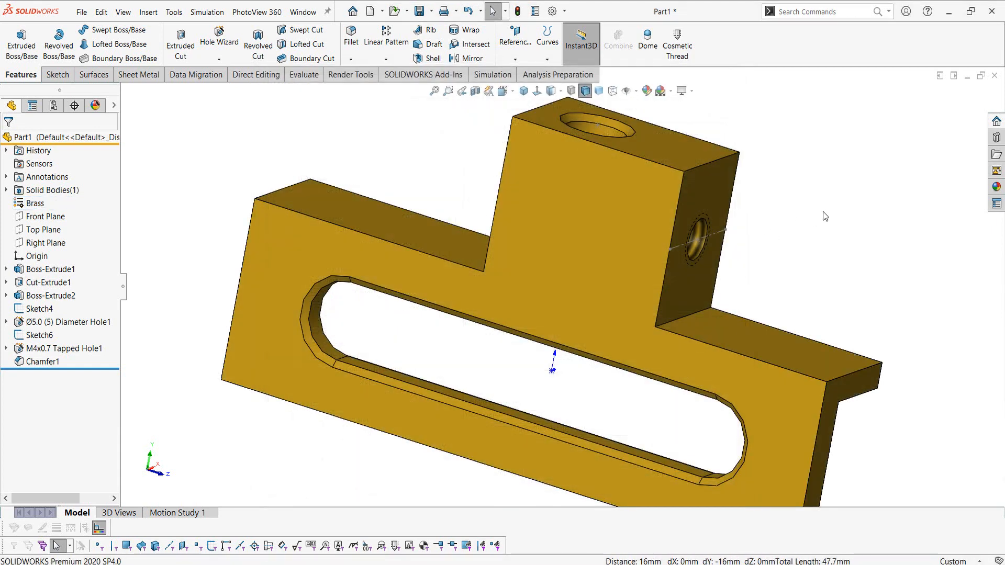
# Hide the leftover sketch line that crosses the M4 tapped hole on the raised block
pyautogui.moveTo(824, 216); pyautogui.dragTo(797, 220, button='middle')
pyautogui.click(702, 237)
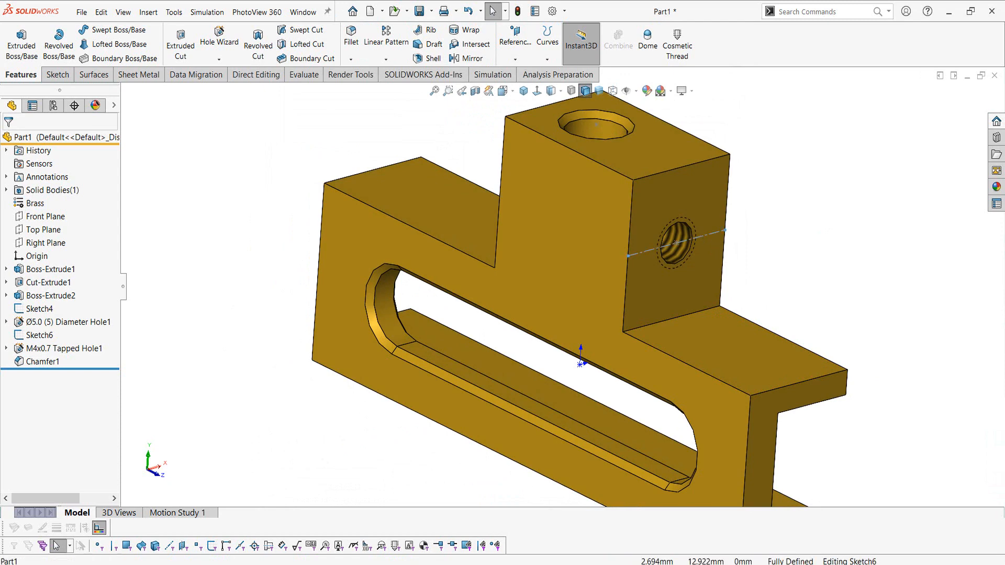
pyautogui.click(597, 124)
pyautogui.click(764, 198)
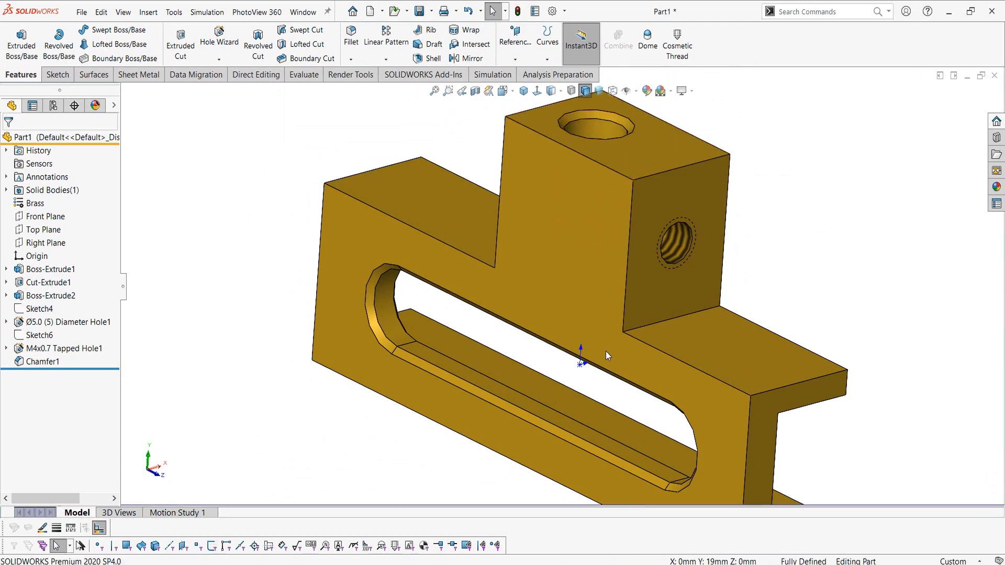
# Save the finished part as Crosshead in the Parts folder of the Horizontal Stirling Engine Assembly
pyautogui.scroll(1, 645, 226)
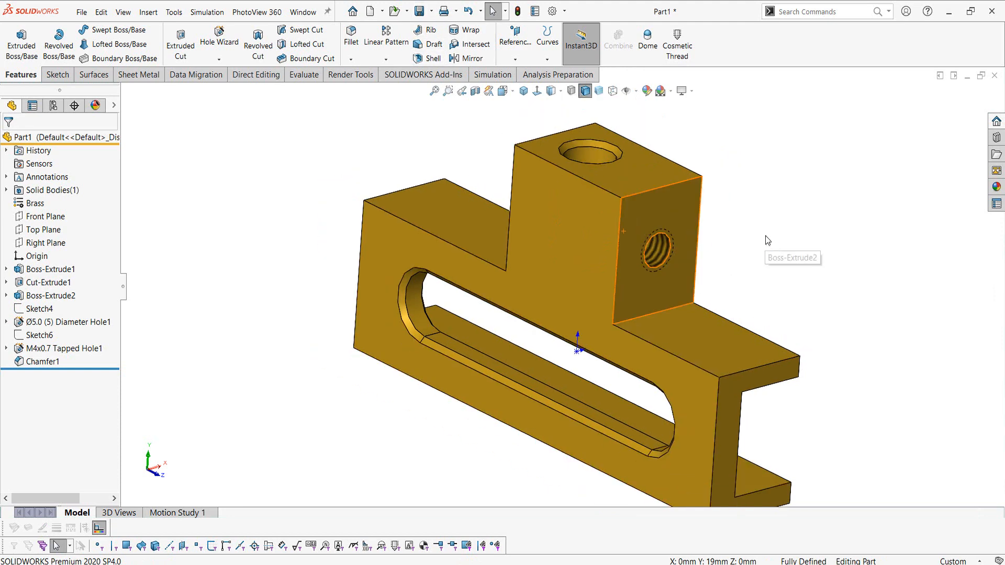
pyautogui.moveTo(766, 240); pyautogui.dragTo(602, 246, button='middle')
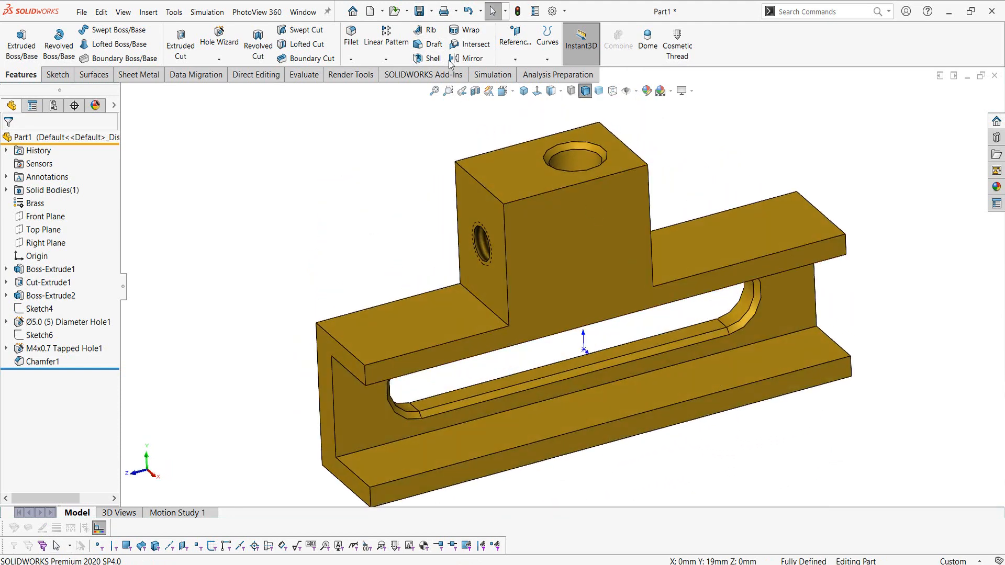
pyautogui.click(432, 11)
pyautogui.write('C')
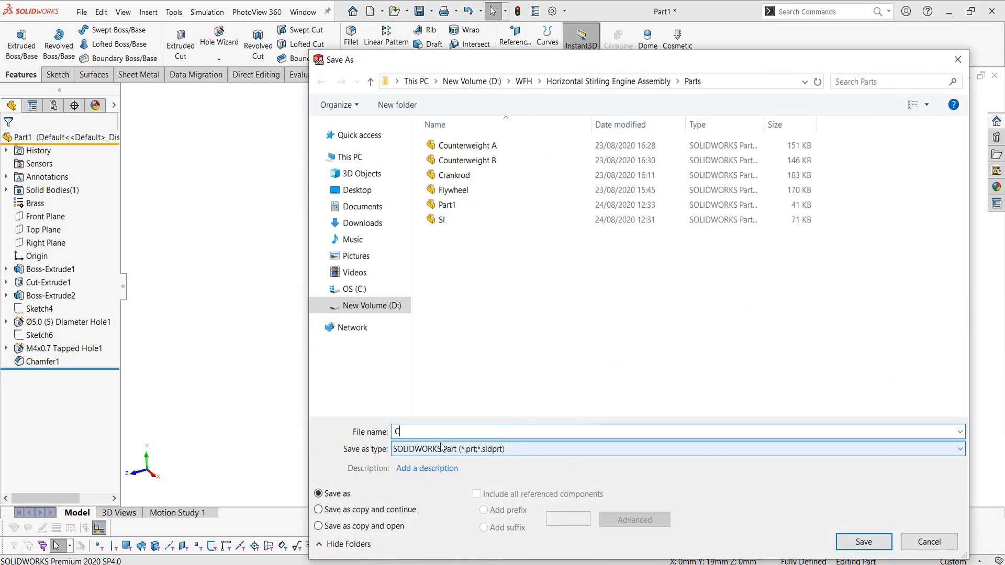
pyautogui.write('rosshead')
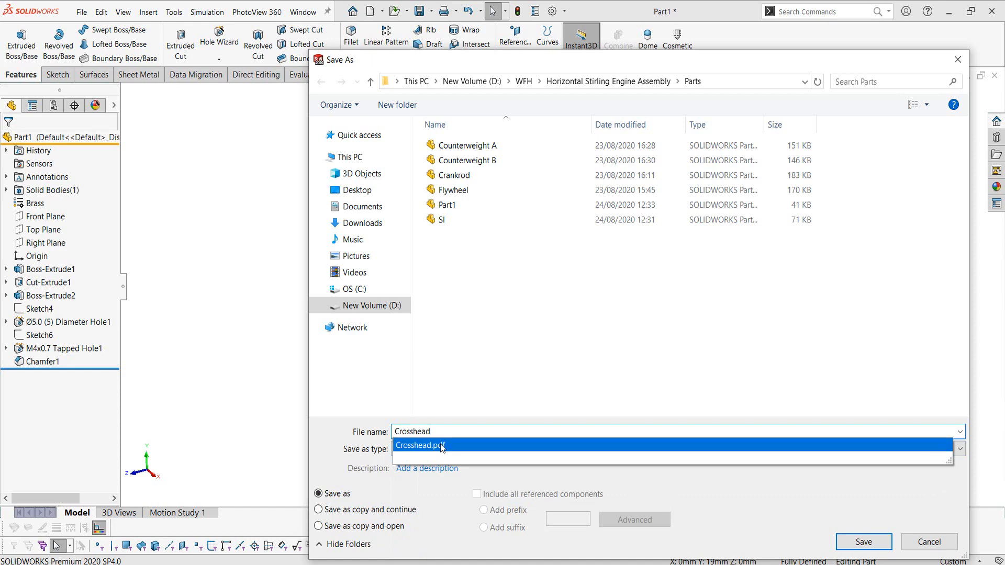
pyautogui.press('Return')
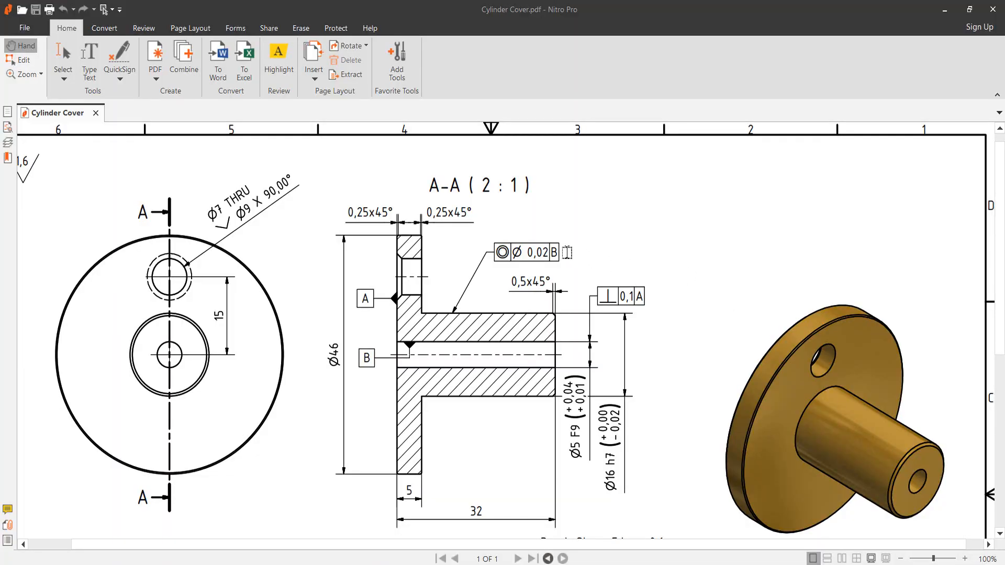
# Consult the Cylinder Cover PDF drawing in Nitro Pro, switch to SOLIDWORKS and create a new part document
pyautogui.scroll(-2, 554, 218)
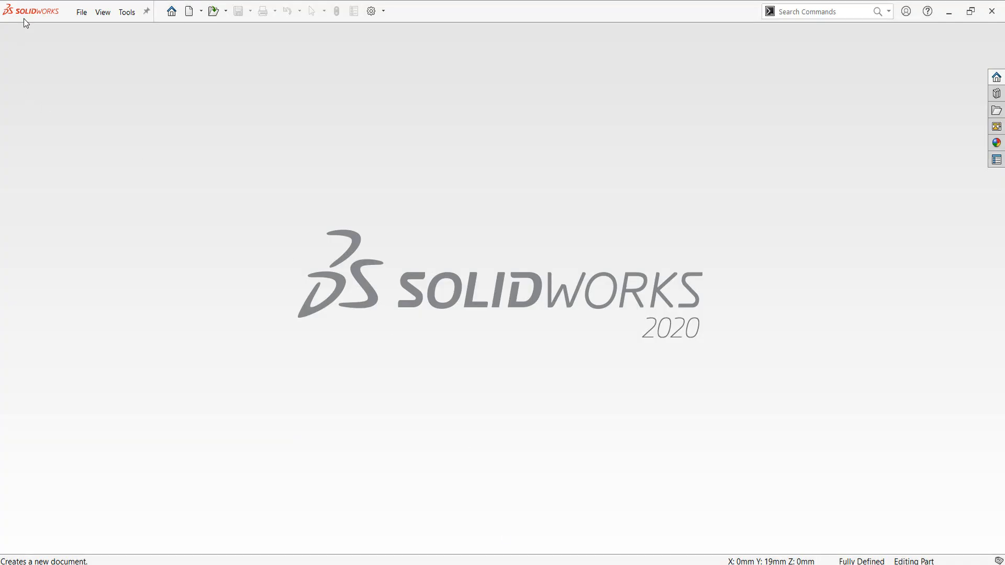
pyautogui.click(189, 11)
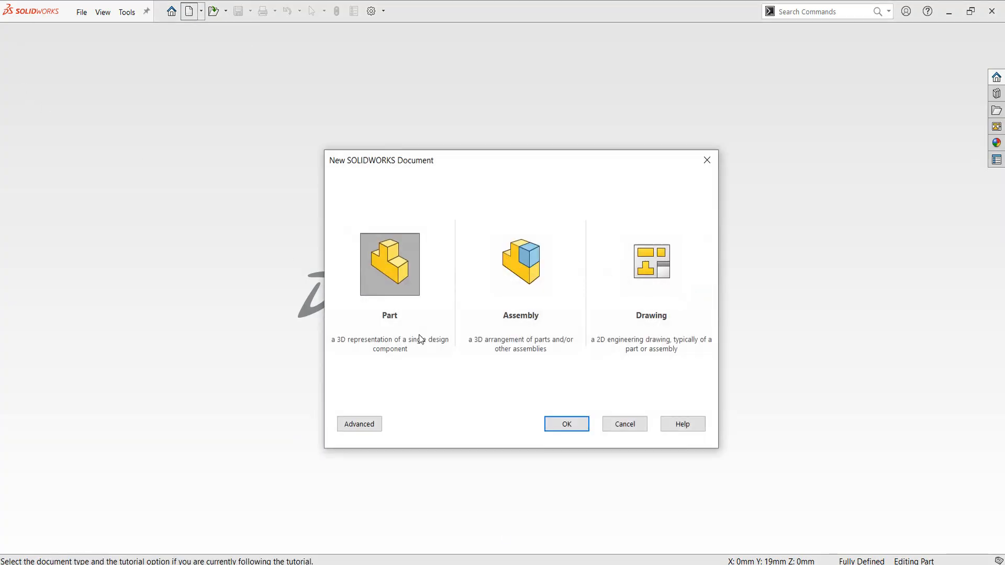
pyautogui.click(570, 424)
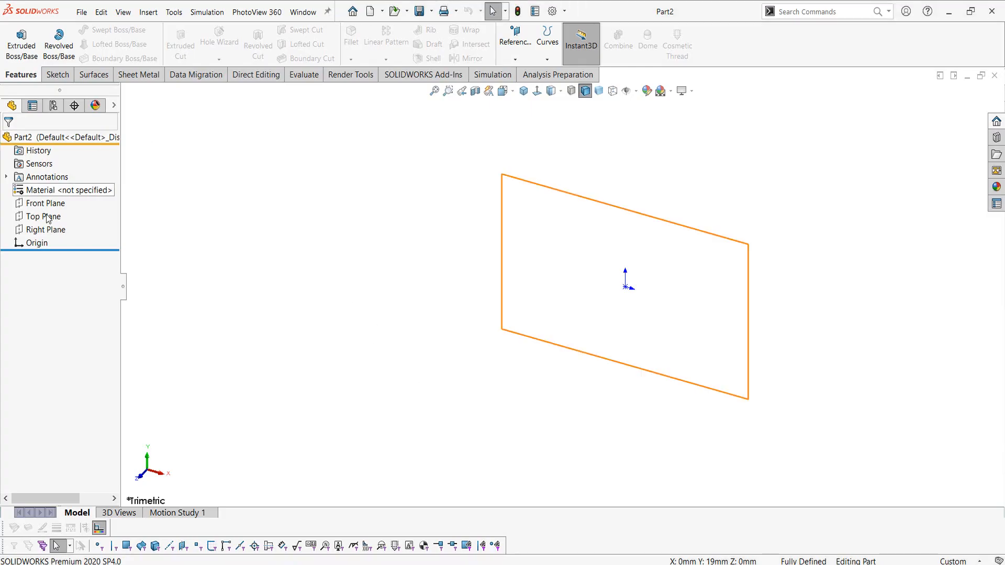
# Start a sketch on the Right Plane and draw a horizontal centerline from the origin
pyautogui.click(45, 230)
pyautogui.click(51, 216)
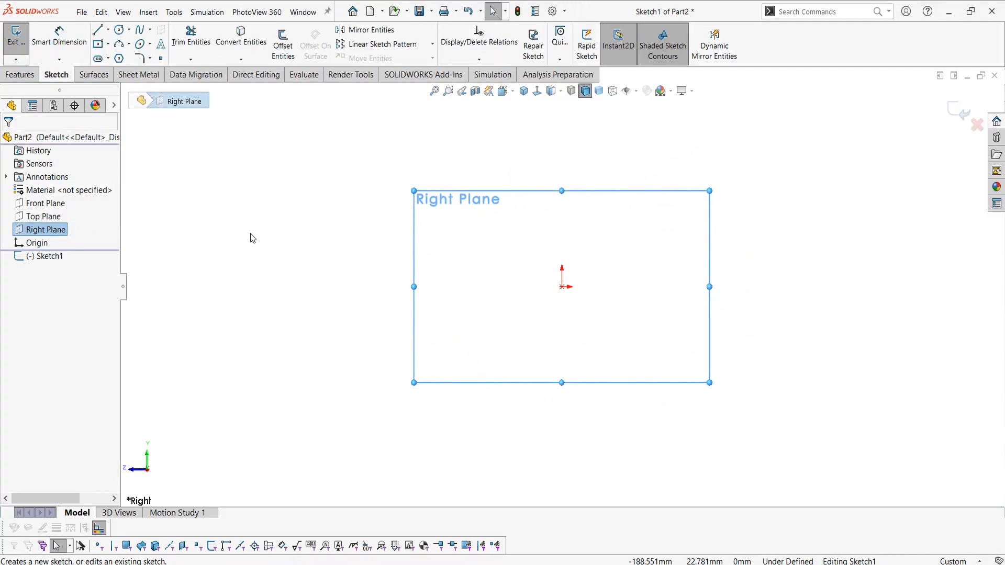
pyautogui.click(108, 29)
pyautogui.click(126, 58)
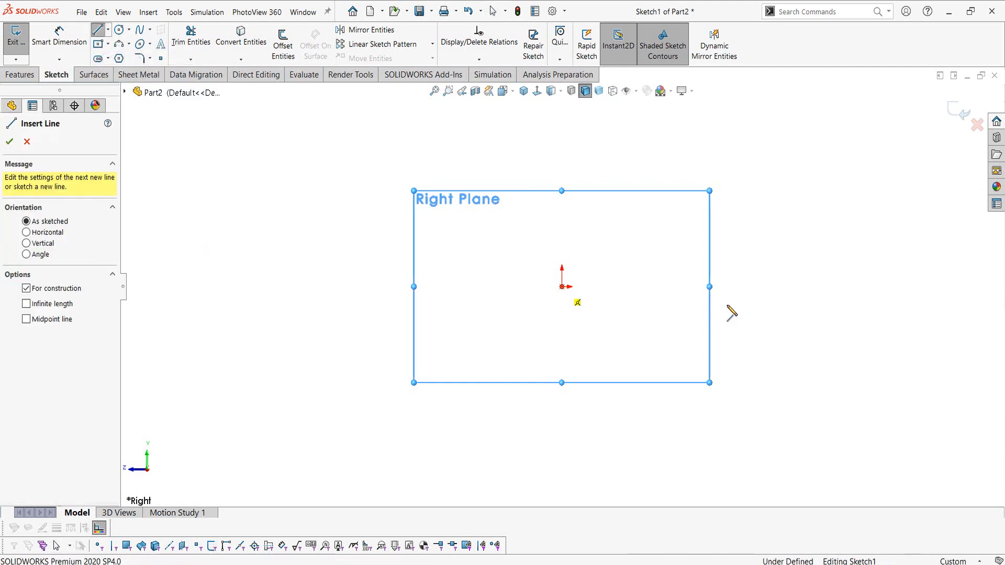
pyautogui.click(562, 287)
pyautogui.click(897, 287)
pyautogui.press('Escape')
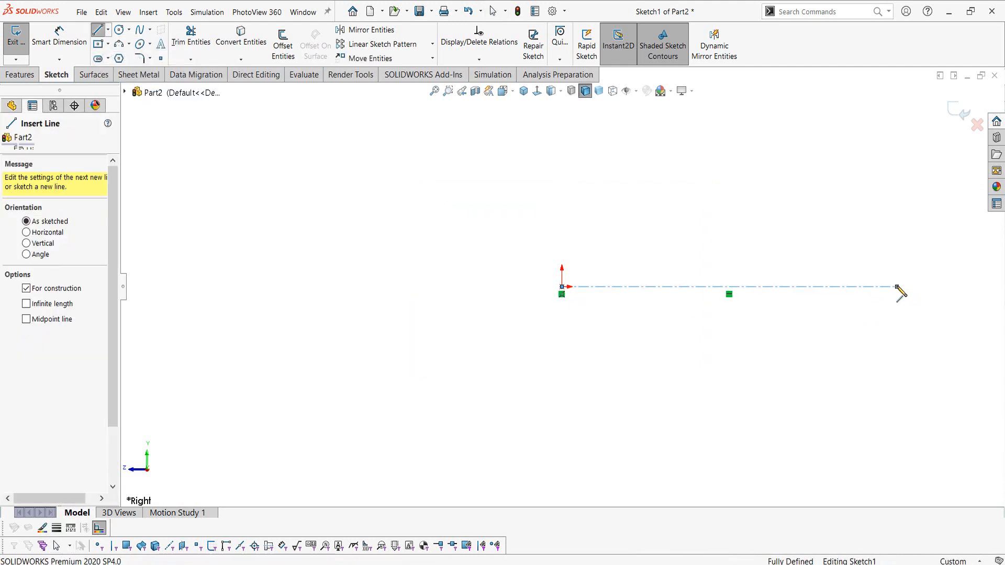
pyautogui.press('Escape')
pyautogui.scroll(-2, 570, 273)
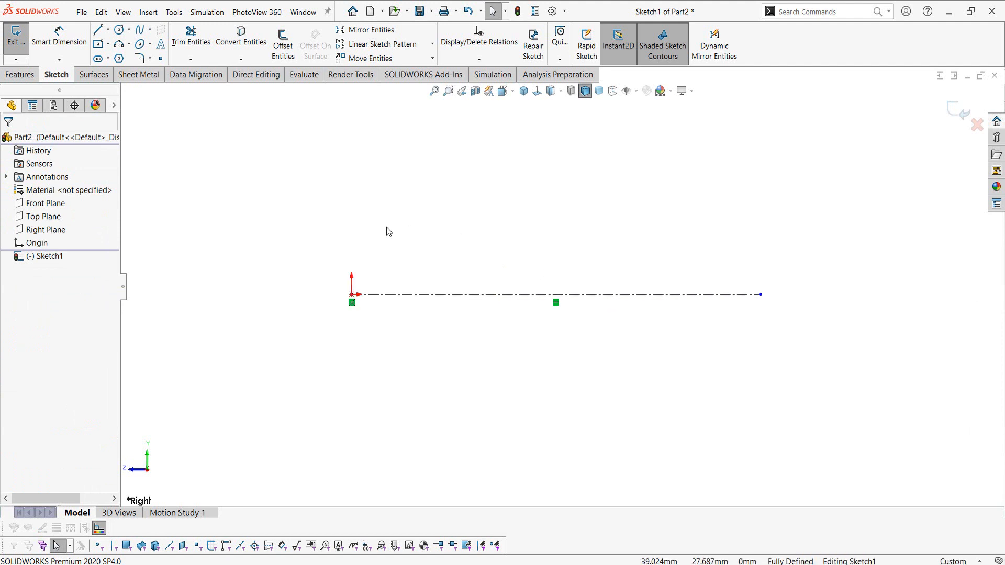
# Sketch a closed L-shaped half profile above the centerline, about 177 mm long and 73 mm high, with the flange at the origin end
pyautogui.press('l')
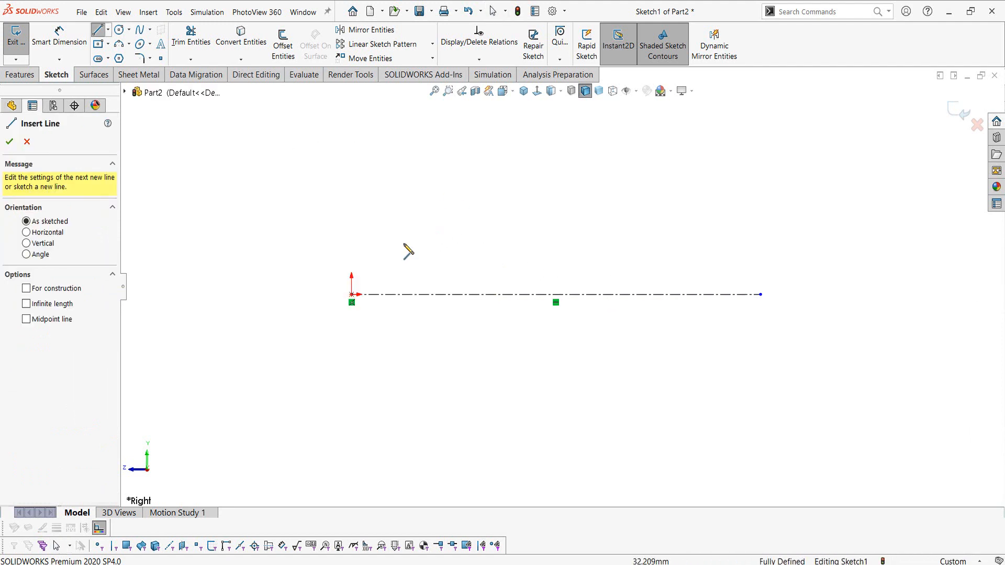
pyautogui.click(351, 269)
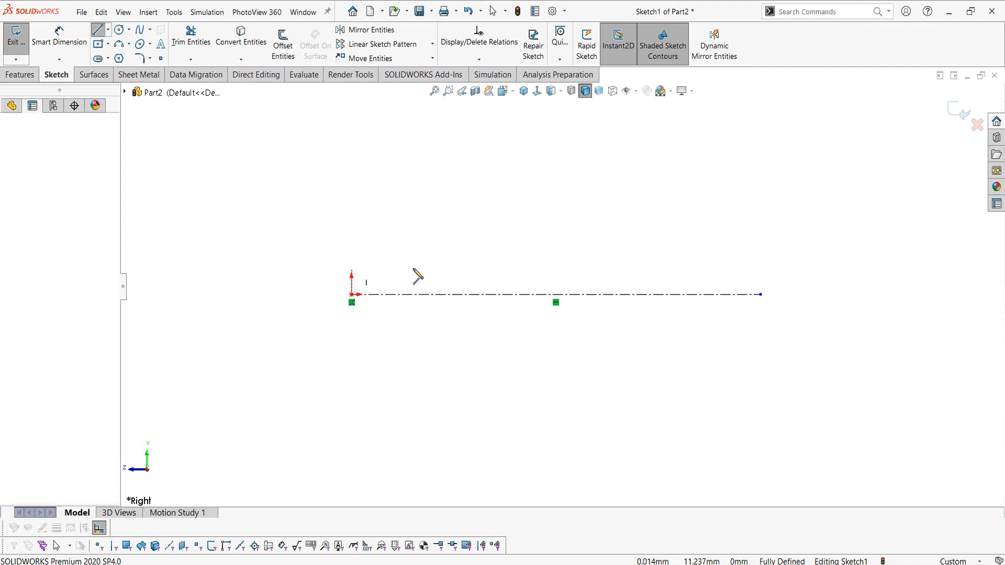
pyautogui.click(746, 269)
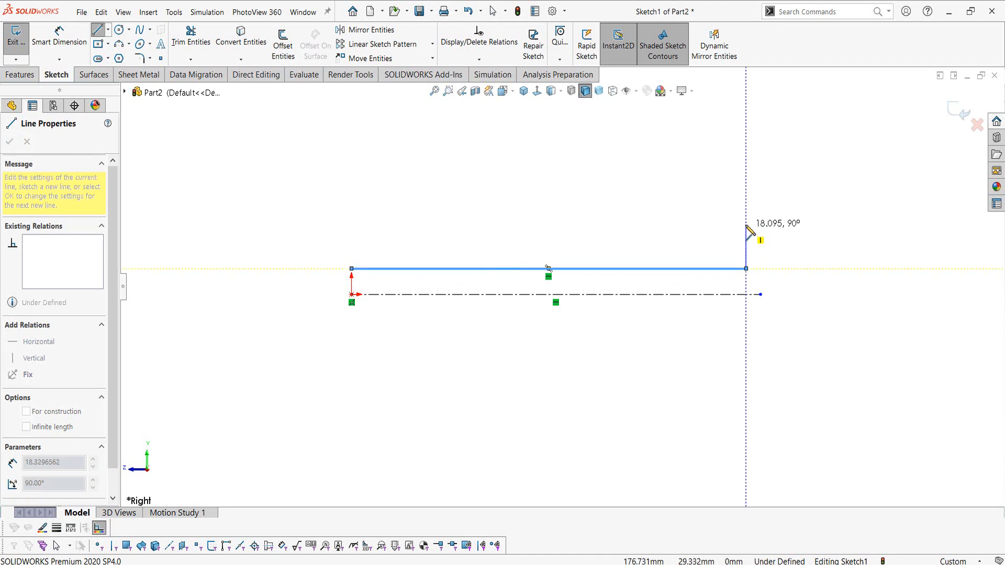
pyautogui.click(746, 217)
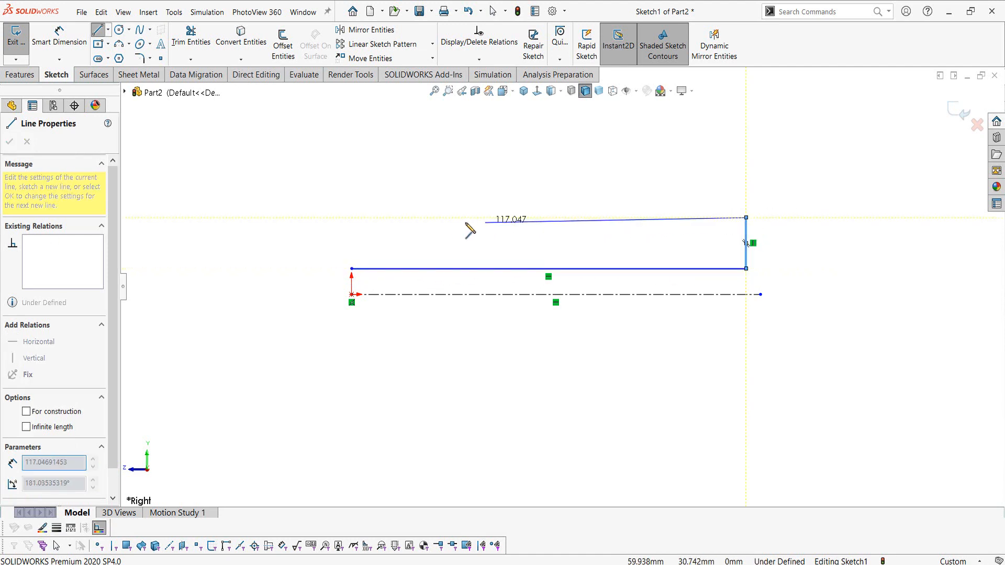
pyautogui.click(422, 217)
pyautogui.click(422, 98)
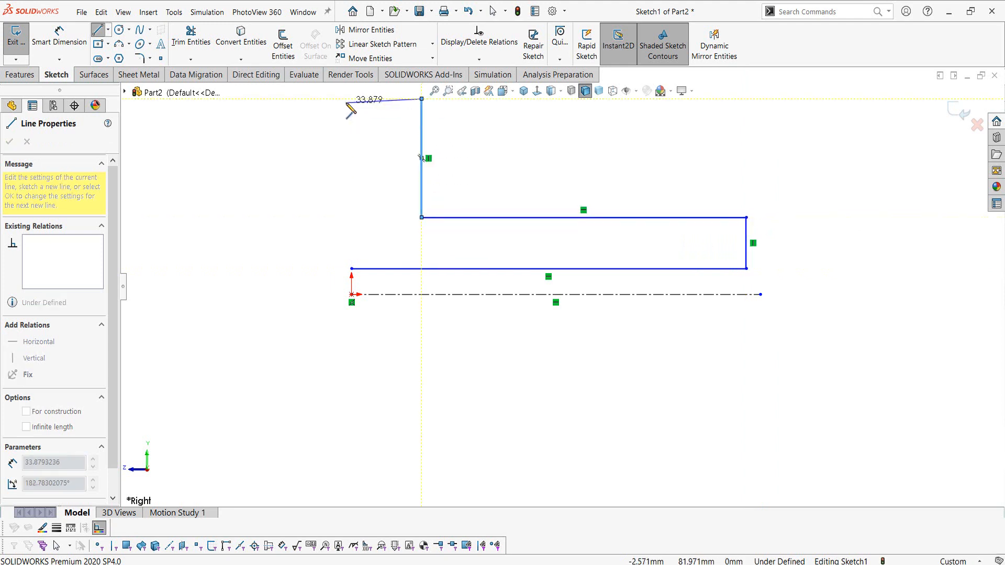
pyautogui.click(347, 99)
pyautogui.click(352, 269)
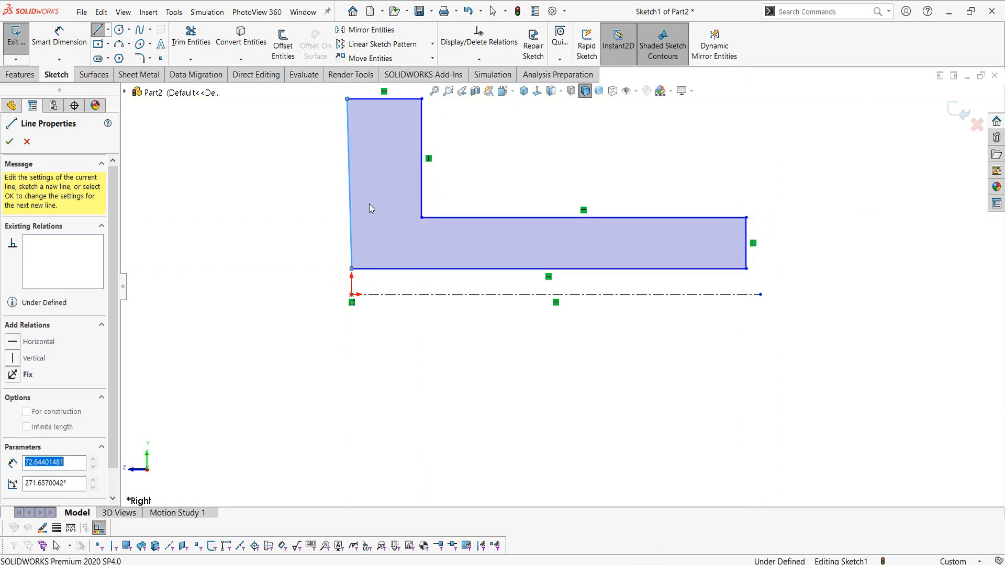
pyautogui.press('Escape')
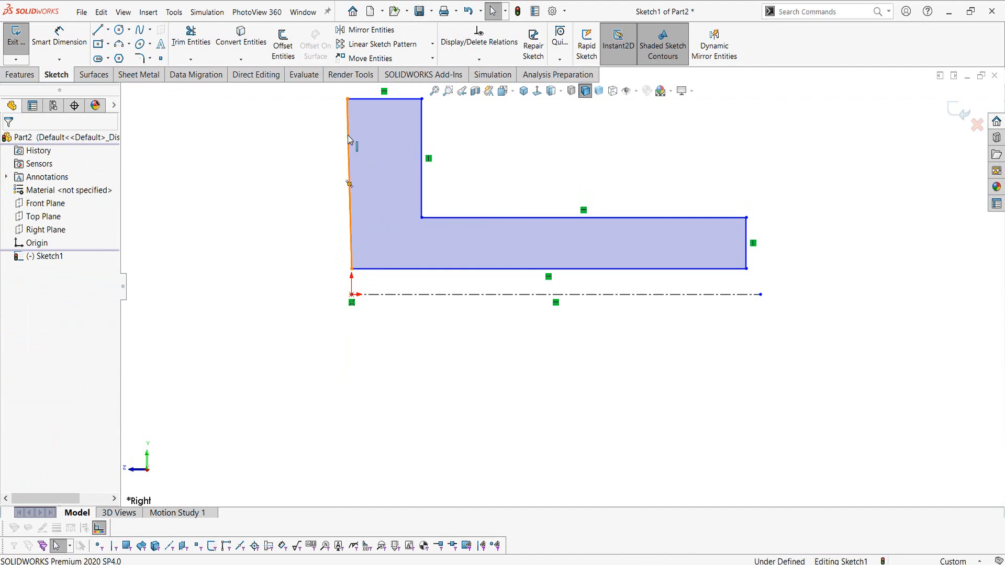
# Make the slanted outer flange edge of the L-shaped profile vertical
pyautogui.click(348, 135)
pyautogui.click(397, 83)
pyautogui.click(437, 344)
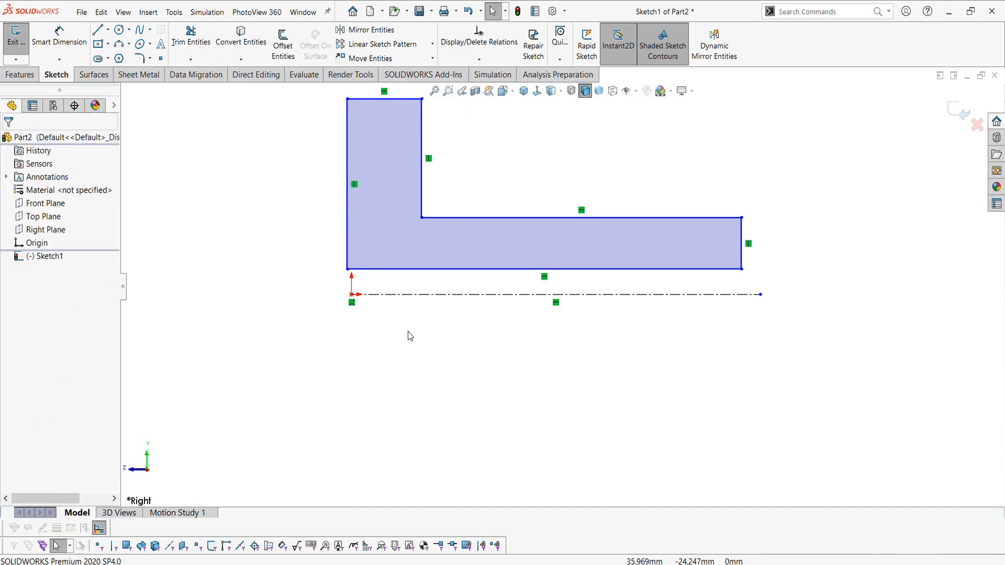
pyautogui.click(347, 200)
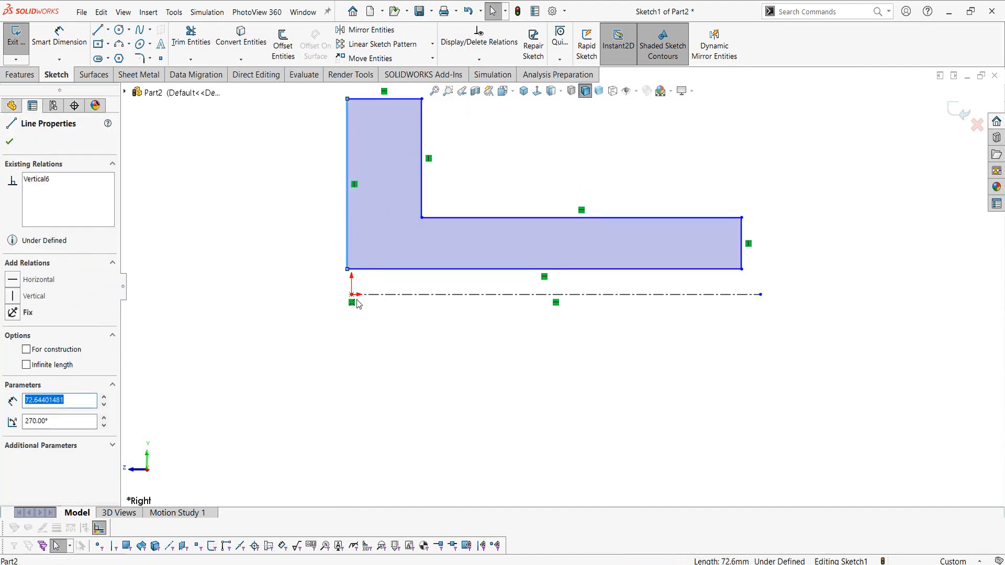
pyautogui.keyDown('ctrl'); pyautogui.click(353, 297); pyautogui.keyUp('ctrl')
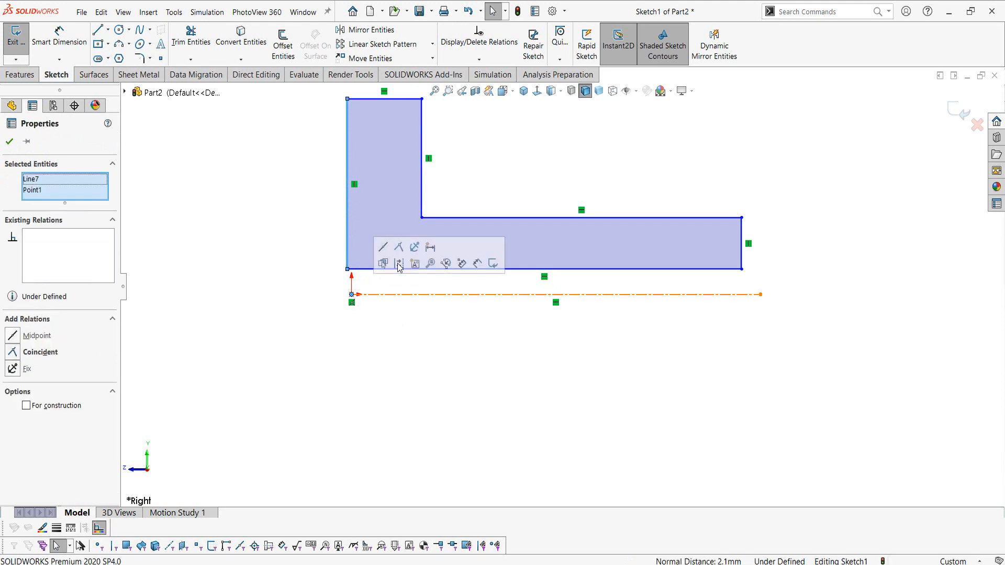
pyautogui.click(359, 362)
# Align the profile's lower flange corner vertically with the origin
pyautogui.scroll(-3, 366, 296)
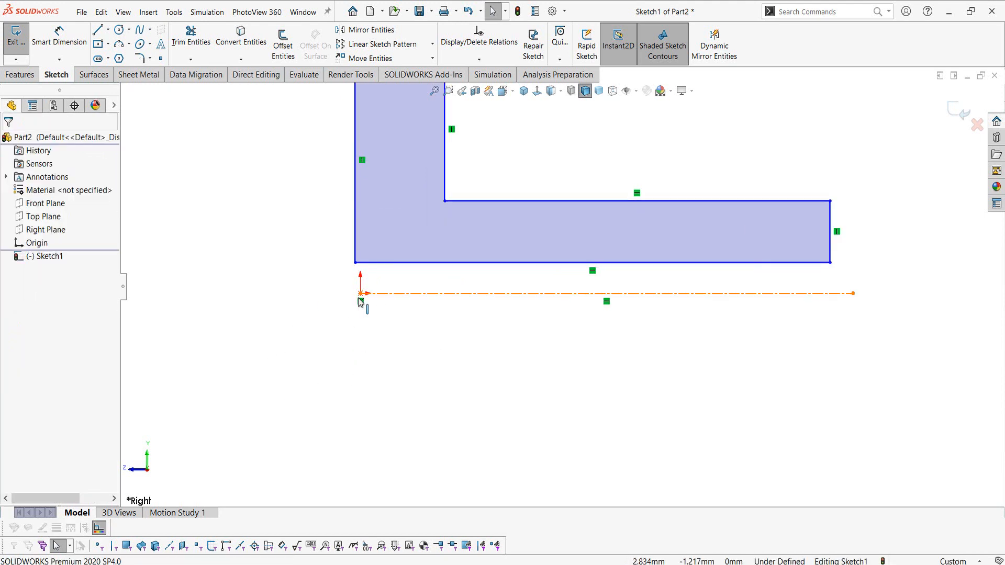
pyautogui.click(372, 292)
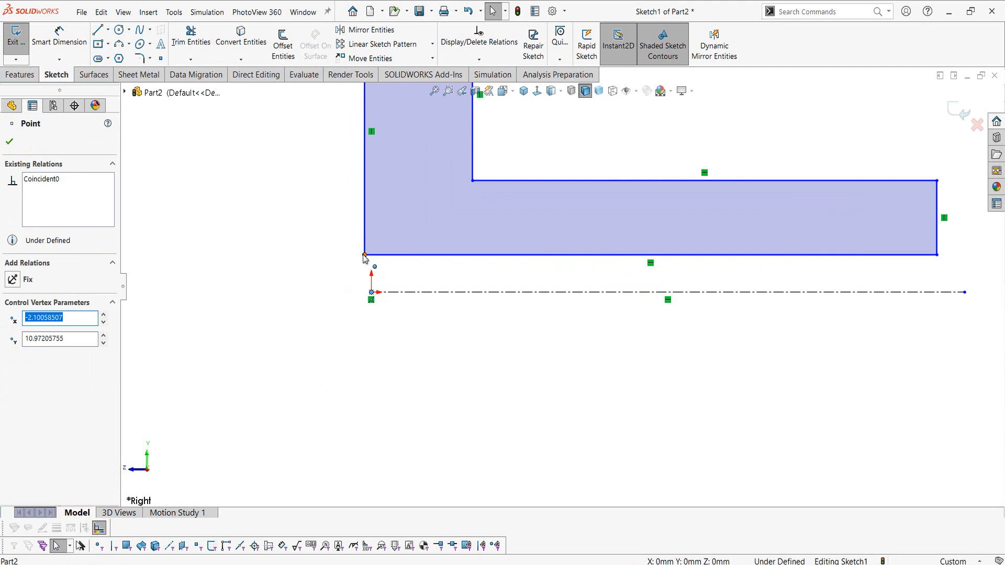
pyautogui.keyDown('ctrl'); pyautogui.click(365, 255); pyautogui.keyUp('ctrl')
pyautogui.click(409, 206)
pyautogui.click(556, 397)
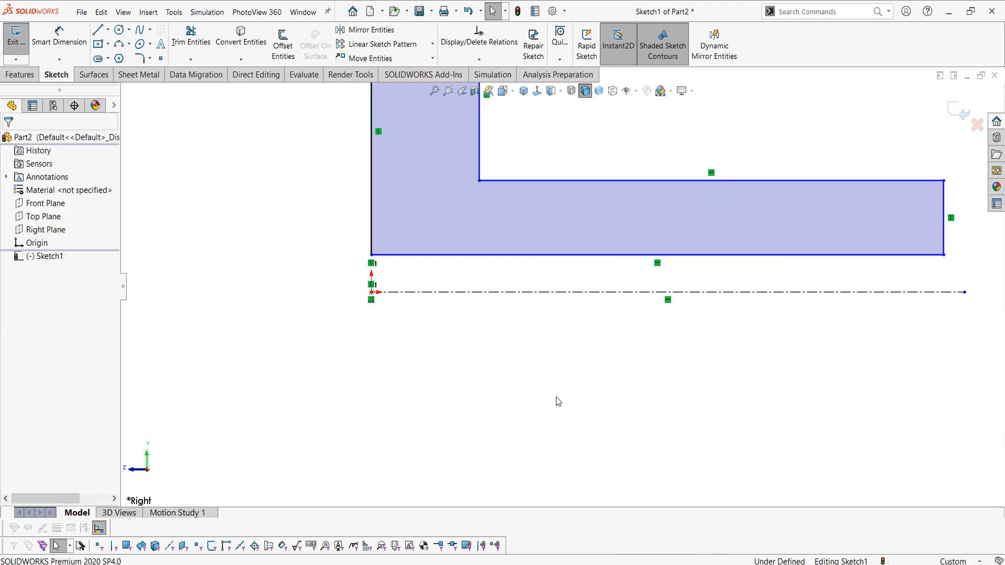
# Dimension the profile's inner horizontal edge and set its length to 32 mm
pyautogui.press('z')
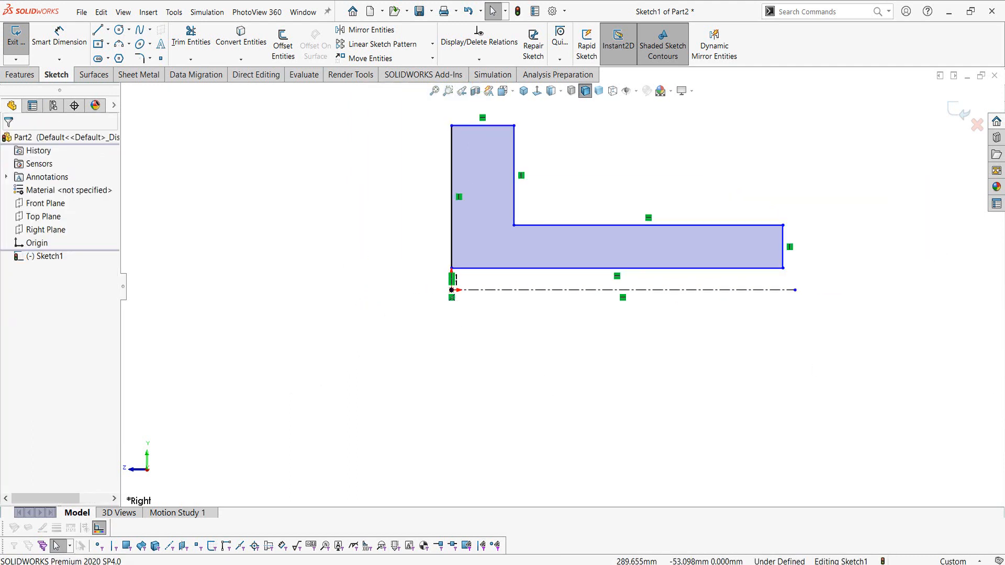
pyautogui.press('d')
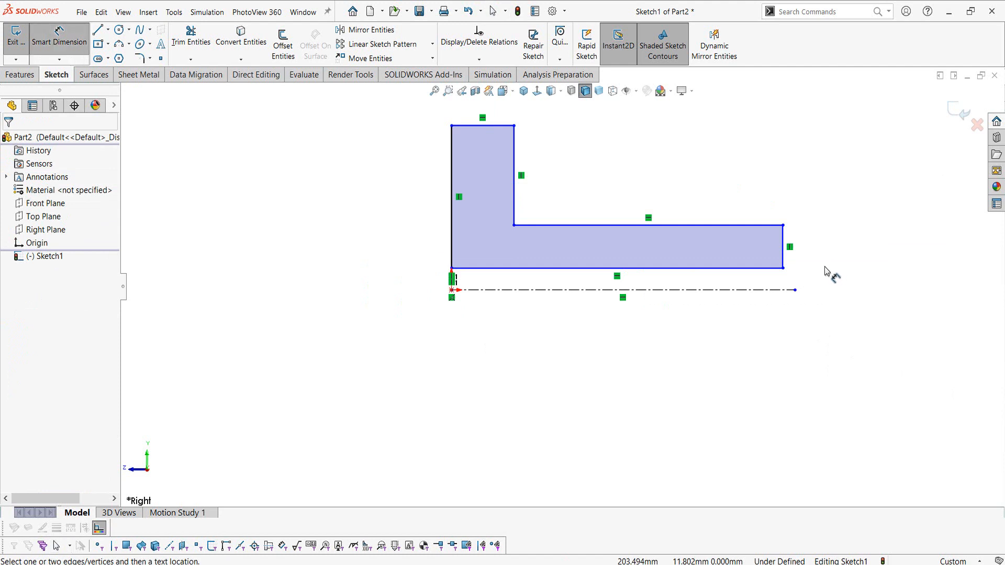
pyautogui.click(661, 269)
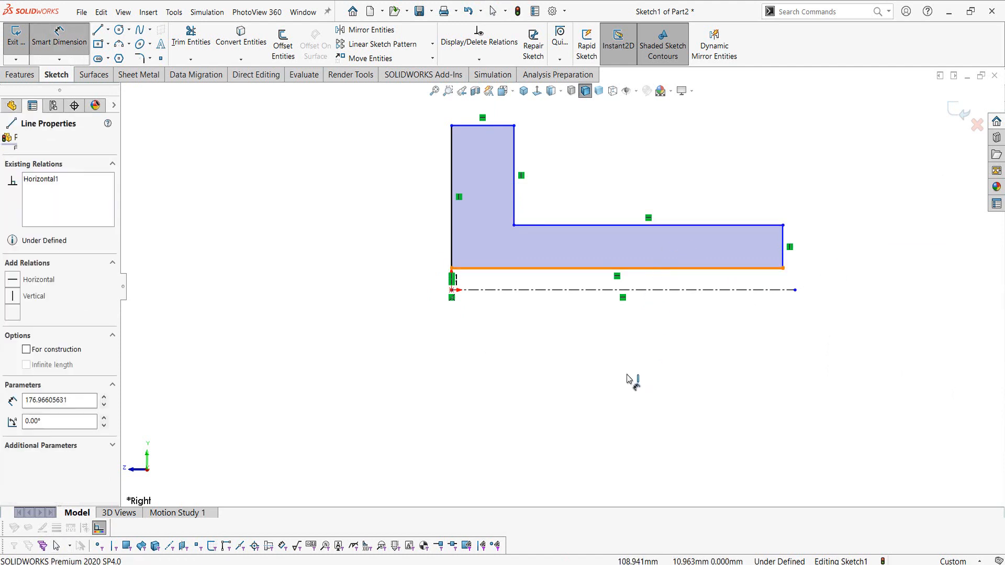
pyautogui.click(628, 378)
pyautogui.write('32')
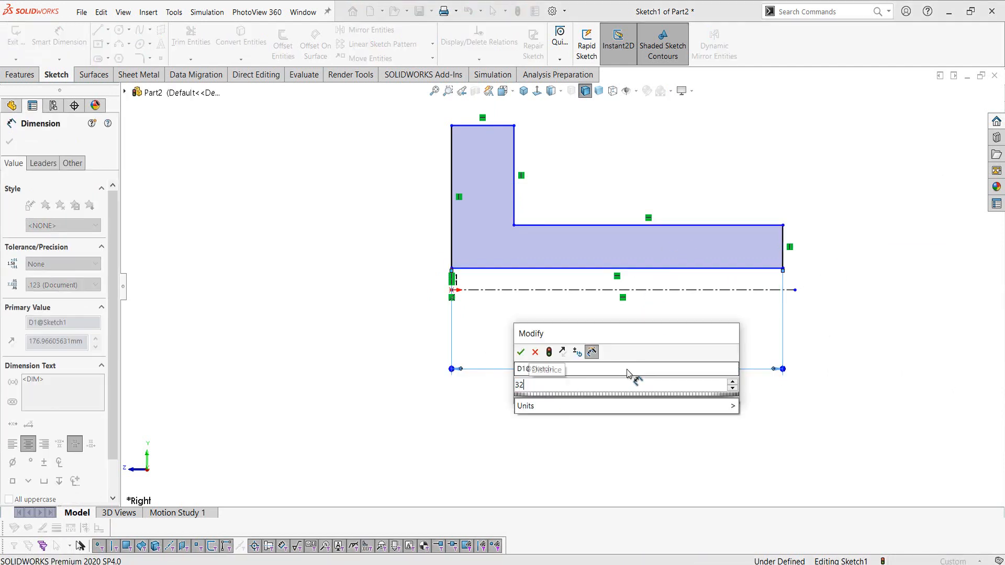
pyautogui.press('Return')
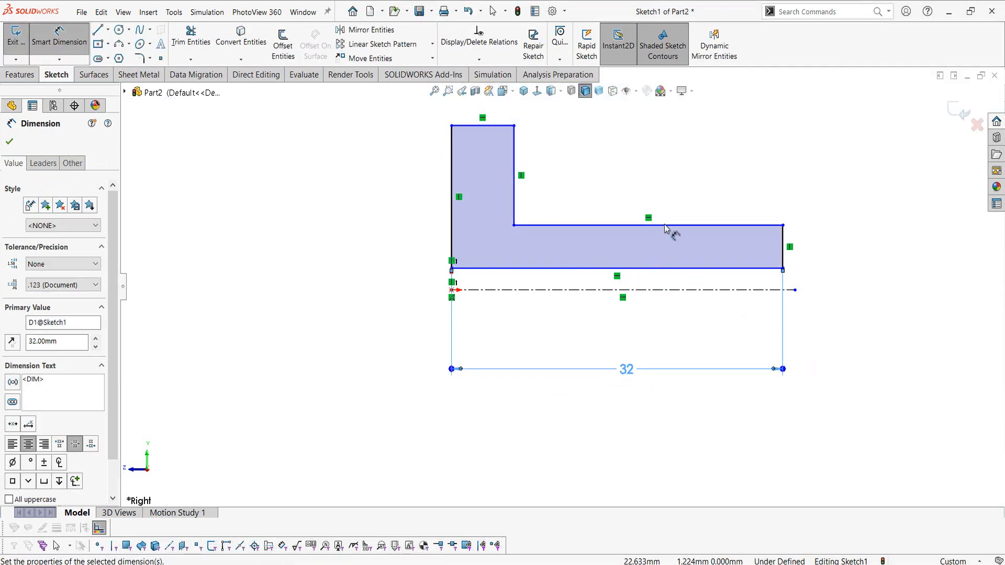
# Check the drawing and dimension the flange's outer edge from the centerline as a 46 mm diameter
pyautogui.click(497, 125)
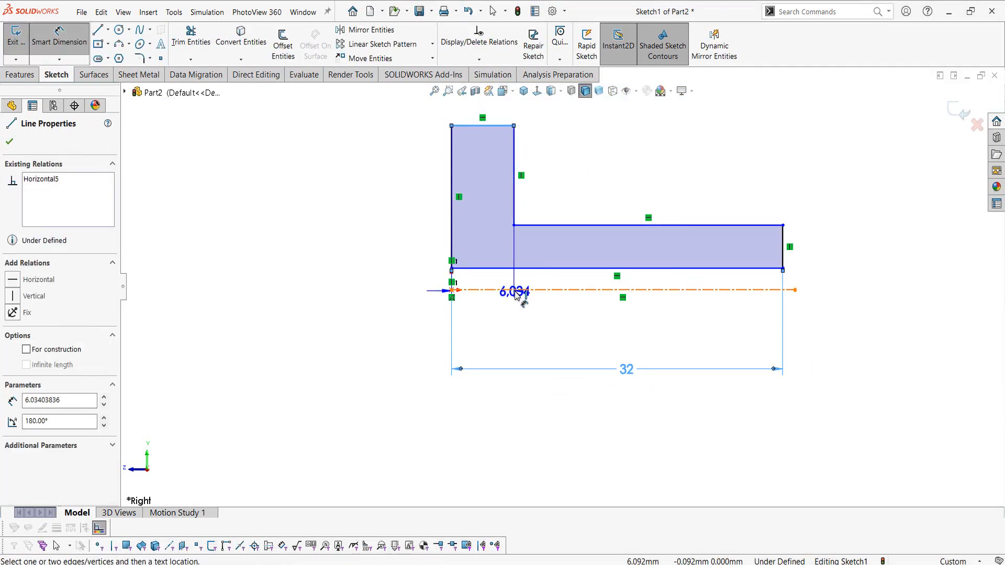
pyautogui.click(516, 292)
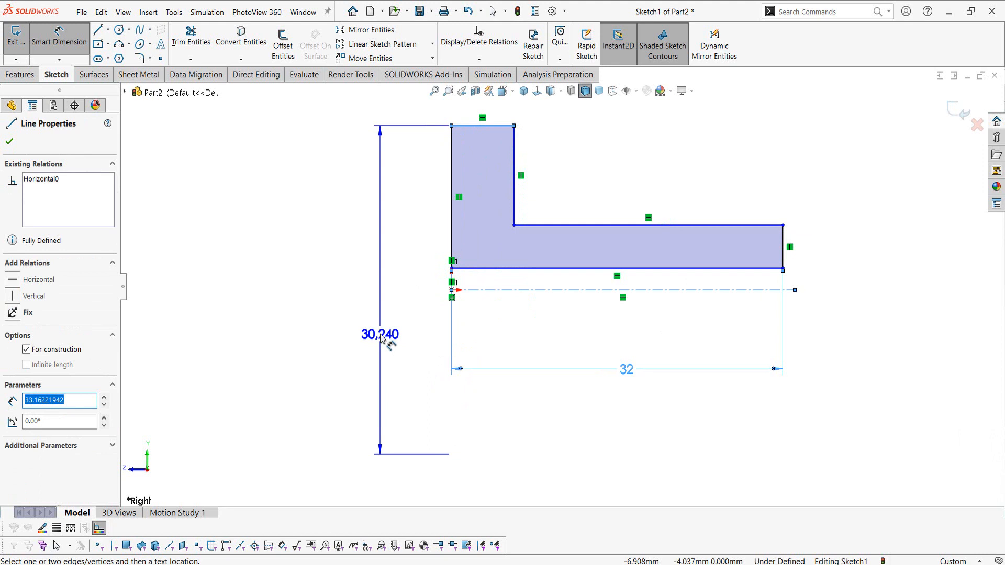
pyautogui.click(381, 338)
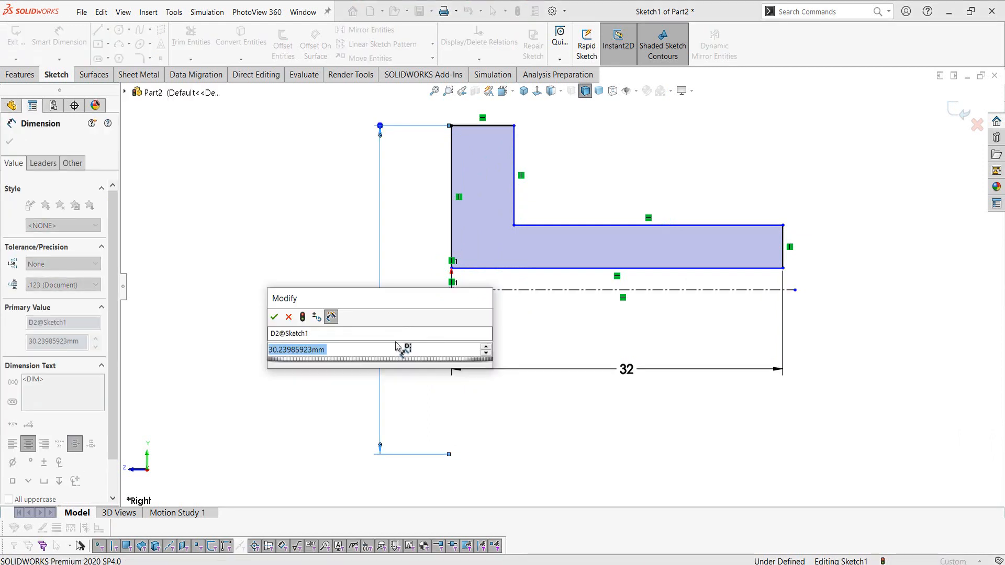
pyautogui.hotkey('alt', 'Tab')
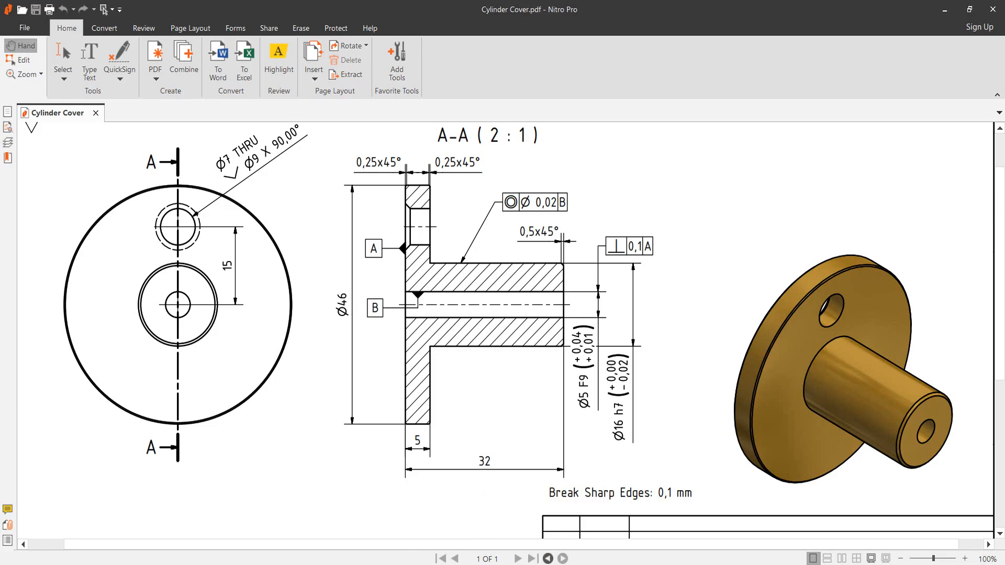
pyautogui.hotkey('alt', 'Tab')
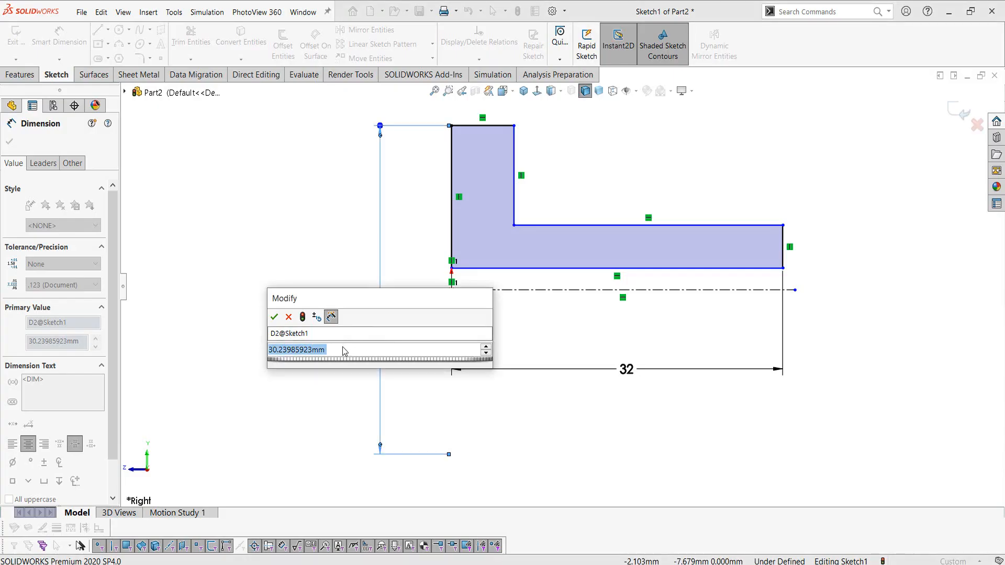
pyautogui.write('46')
pyautogui.press('Return')
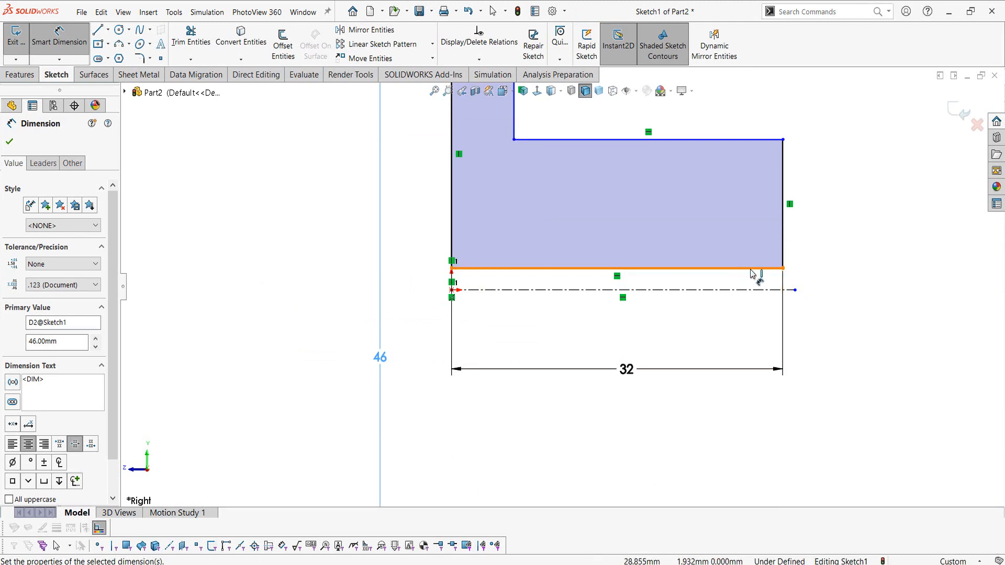
# Check the drawing and dimension the profile's inner horizontal edge about the centerline as a 5 mm bore diameter
pyautogui.hotkey('alt', 'Tab')
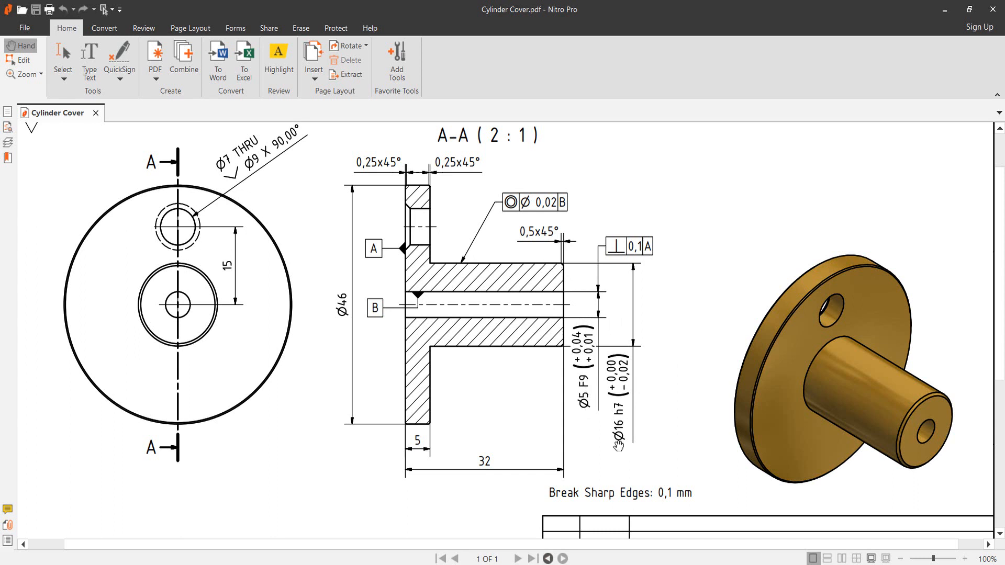
pyautogui.hotkey('alt', 'Tab')
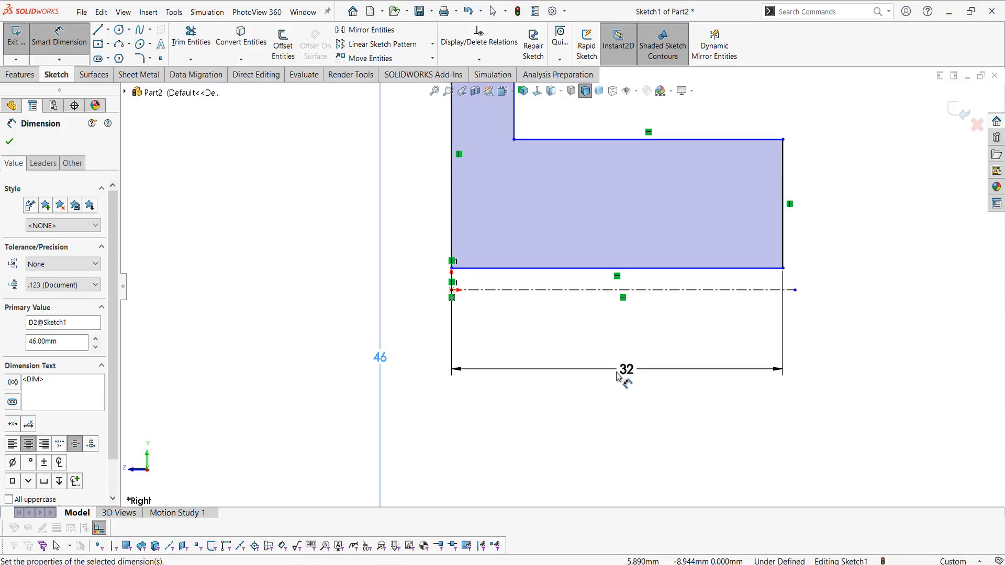
pyautogui.click(714, 269)
pyautogui.click(719, 290)
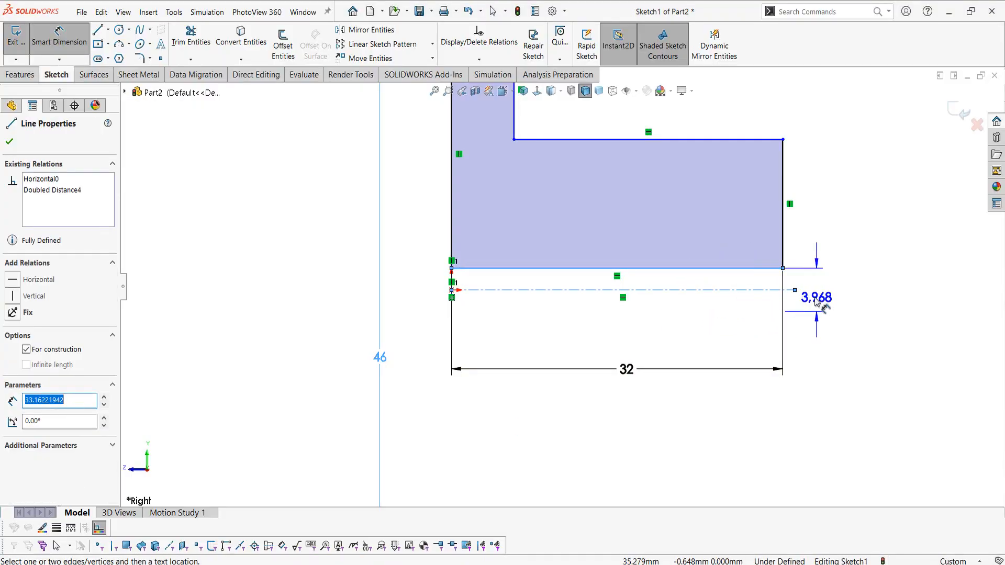
pyautogui.click(823, 301)
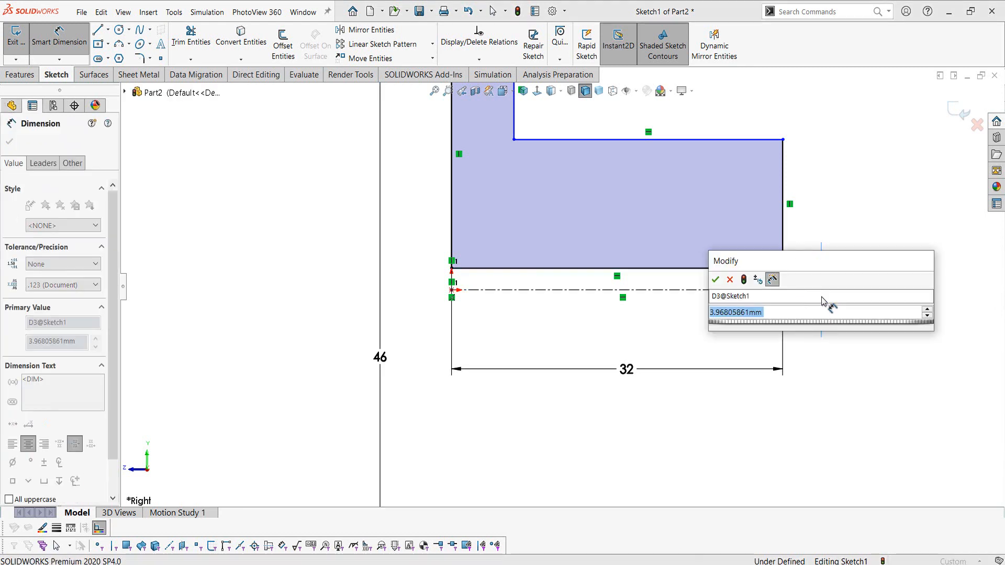
pyautogui.write('8')
pyautogui.press('Return')
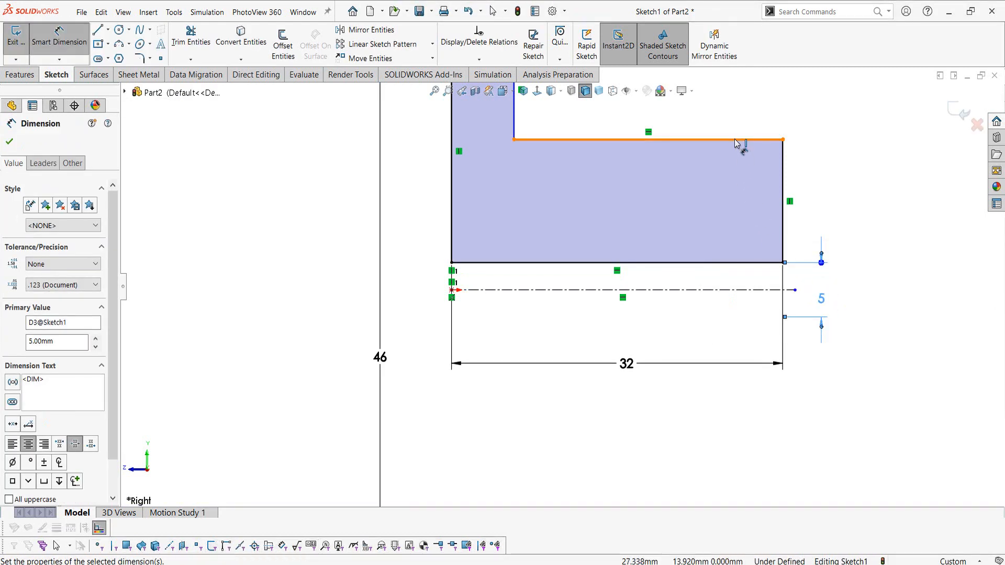
# Dimension the hub's outer horizontal edge about the centerline as a 16 mm diameter
pyautogui.click(740, 140)
pyautogui.click(763, 289)
pyautogui.click(884, 320)
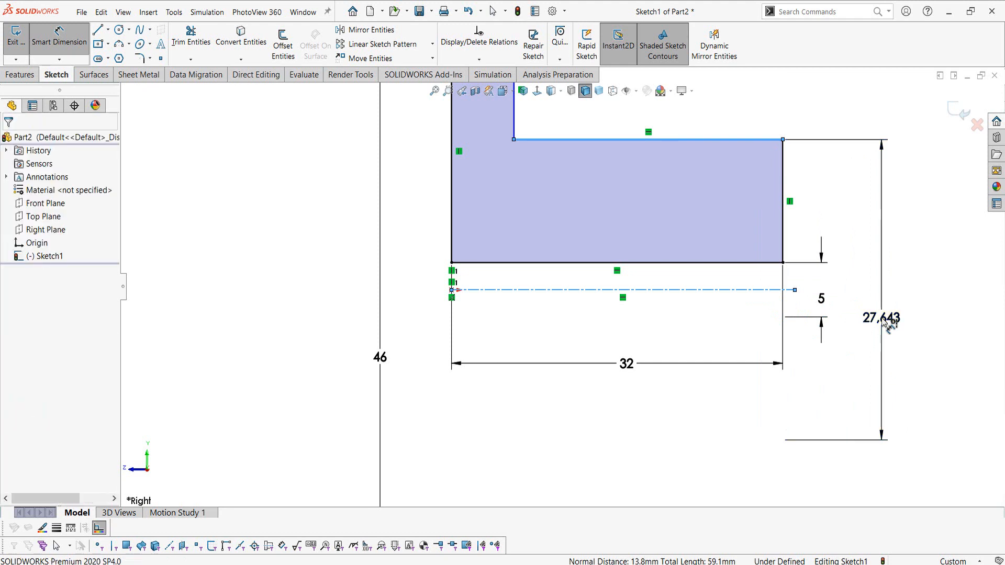
pyautogui.write('16')
pyautogui.press('Return')
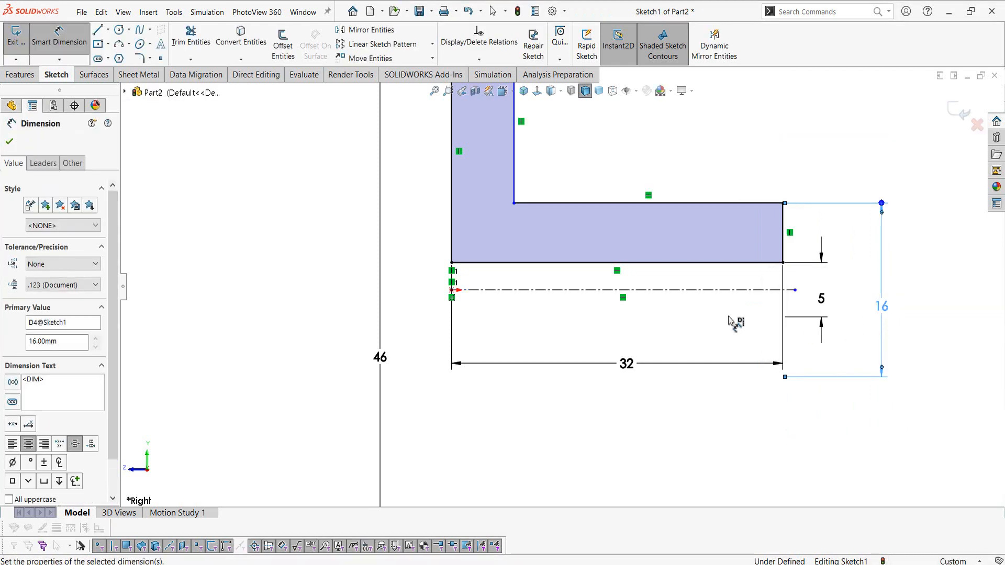
# Dimension the short outer edge of the flange and set the flange thickness to 5 mm
pyautogui.press('f')
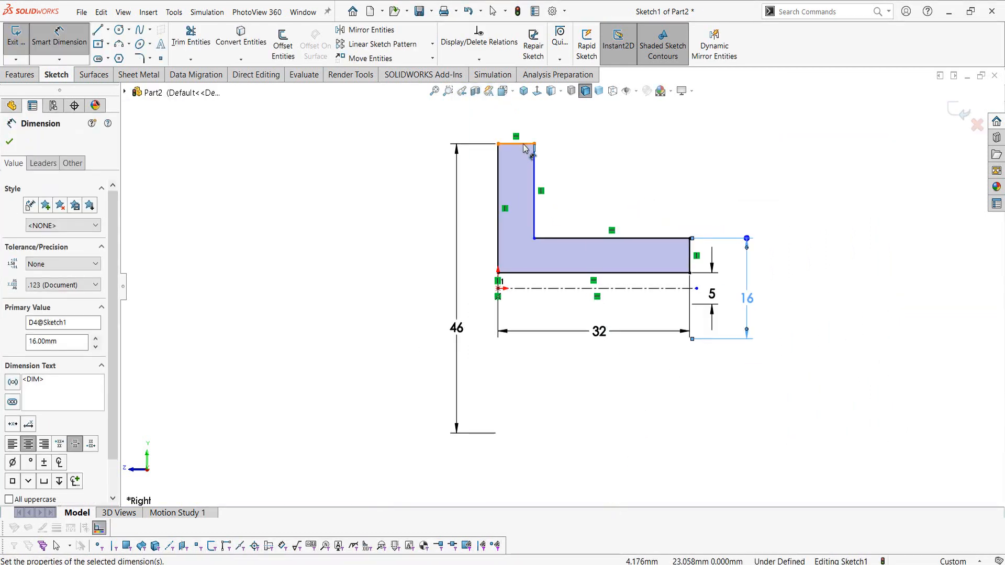
pyautogui.click(524, 143)
pyautogui.press('Escape')
pyautogui.click(534, 144)
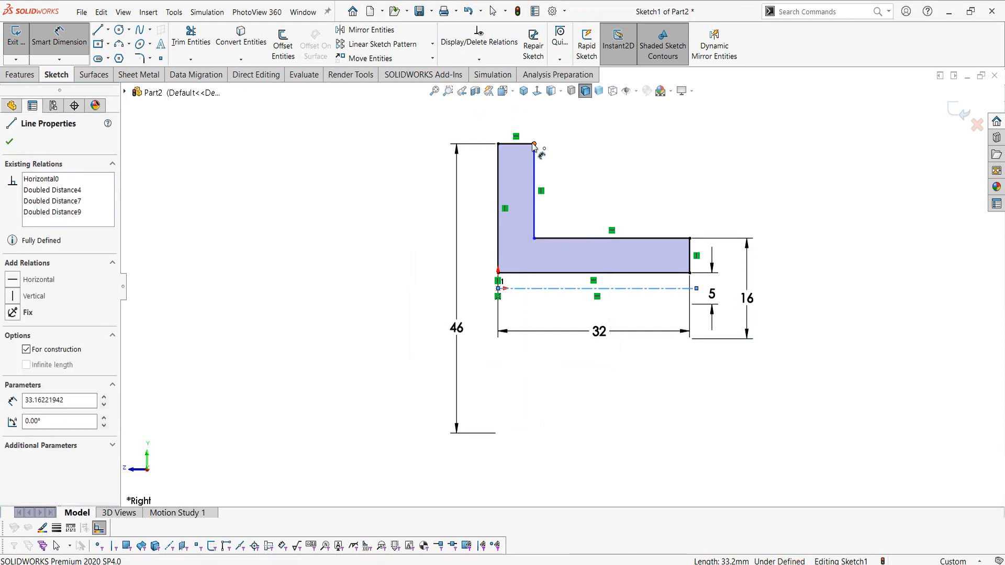
pyautogui.click(528, 144)
pyautogui.press('Escape')
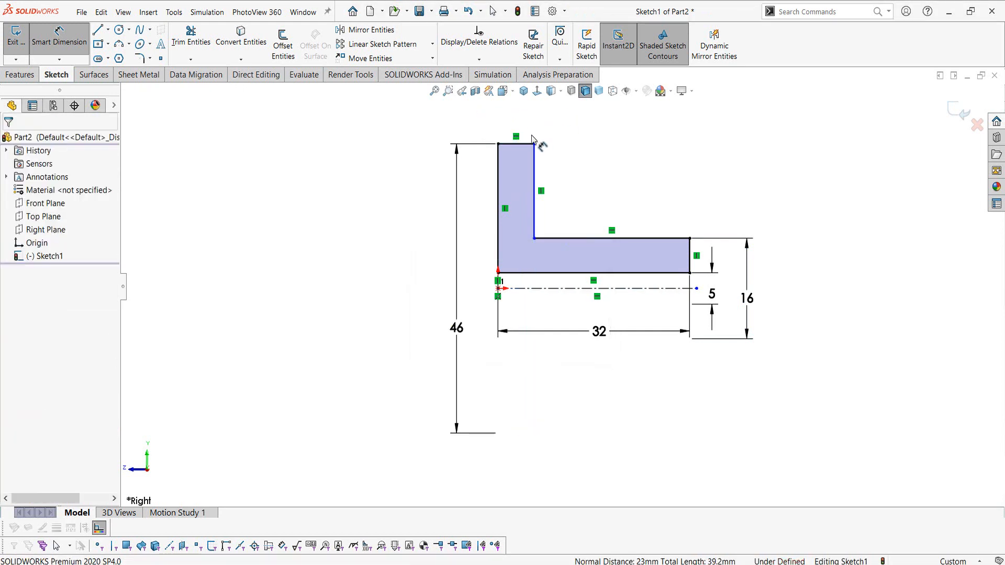
pyautogui.click(529, 145)
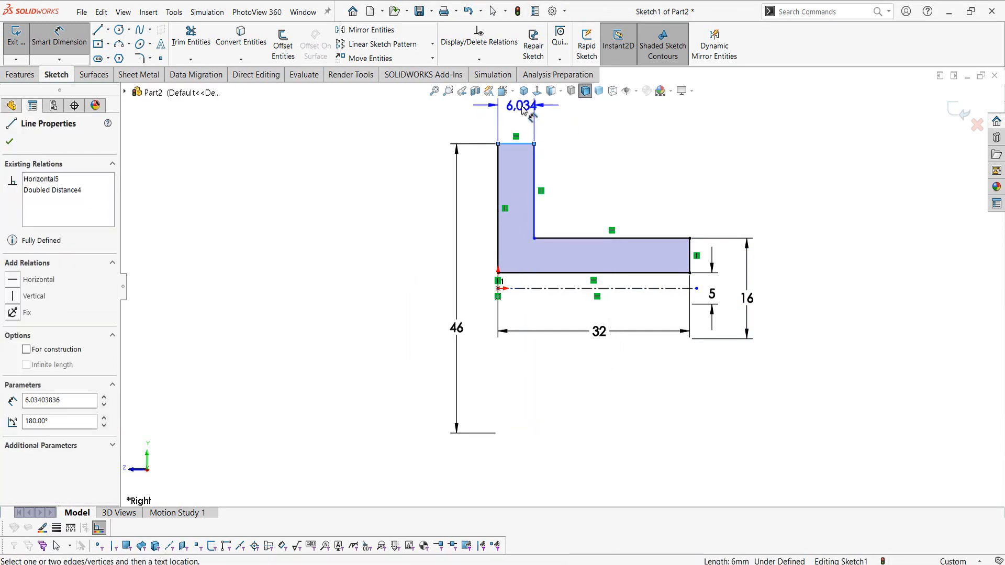
pyautogui.click(522, 108)
pyautogui.write('5')
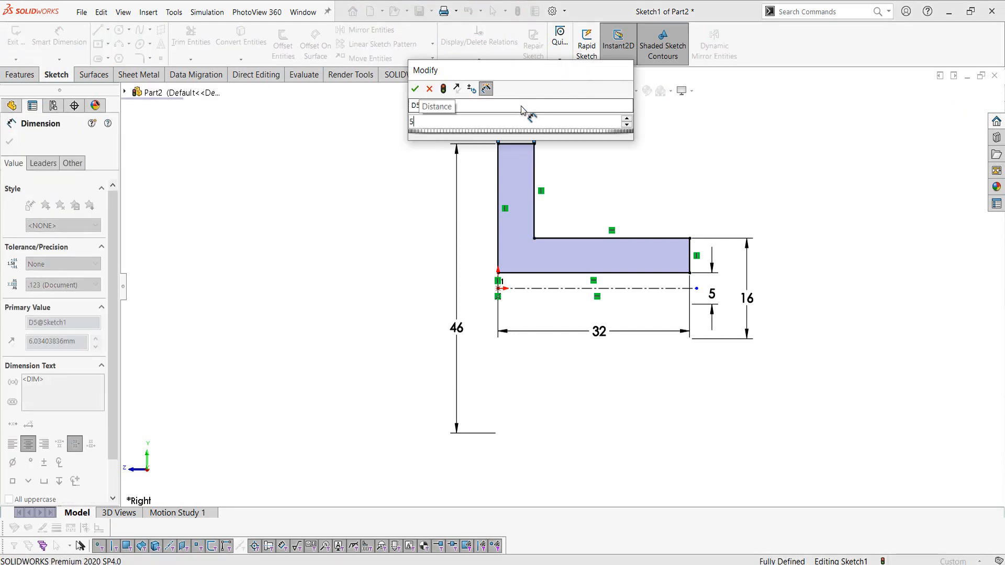
pyautogui.press('Return')
pyautogui.press('Escape')
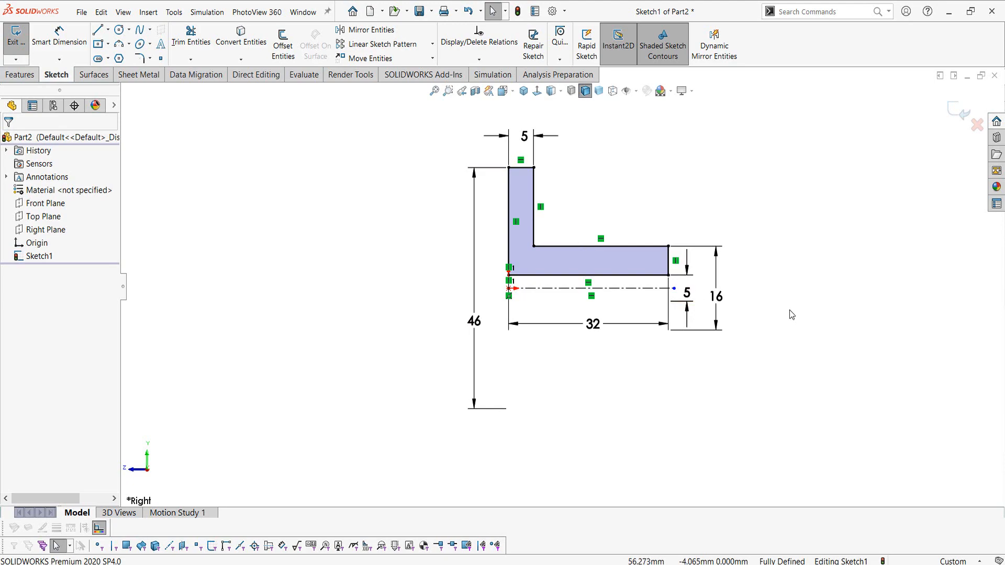
# Check the chamfer sizes in the drawing and add 0.25 mm equal-distance sketch chamfers to both outer flange corners
pyautogui.hotkey('alt', 'Tab')
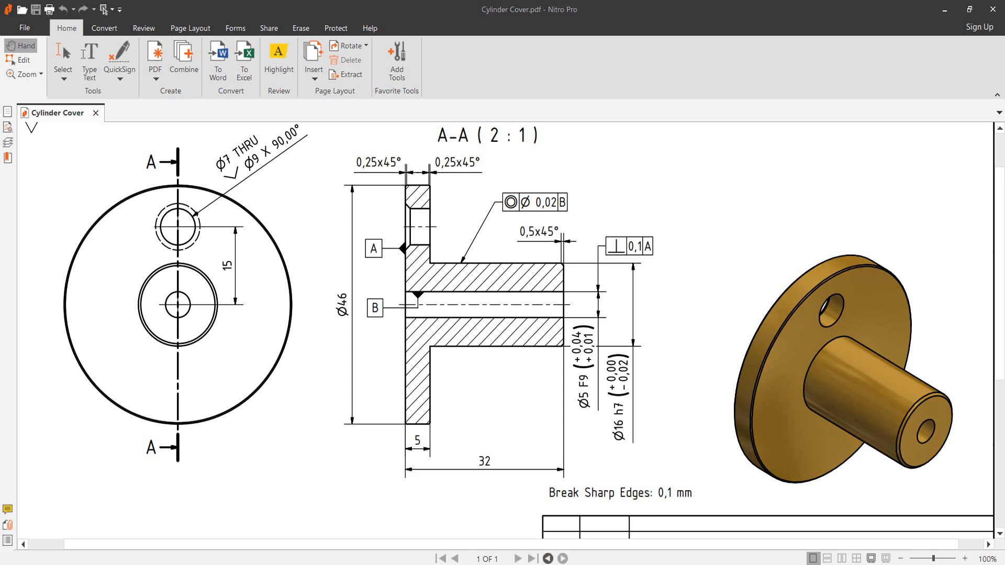
pyautogui.hotkey('alt', 'Tab')
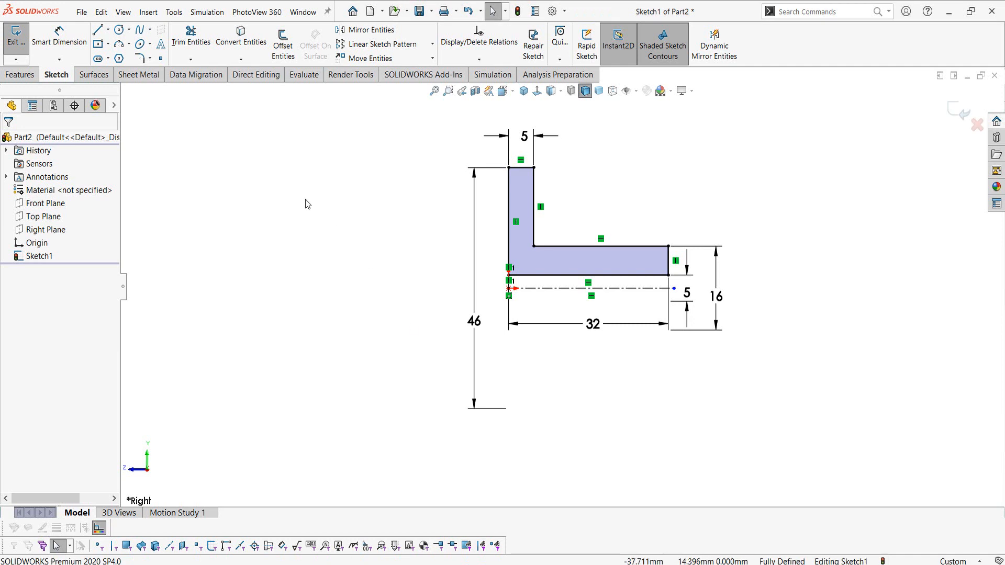
pyautogui.click(150, 58)
pyautogui.click(157, 143)
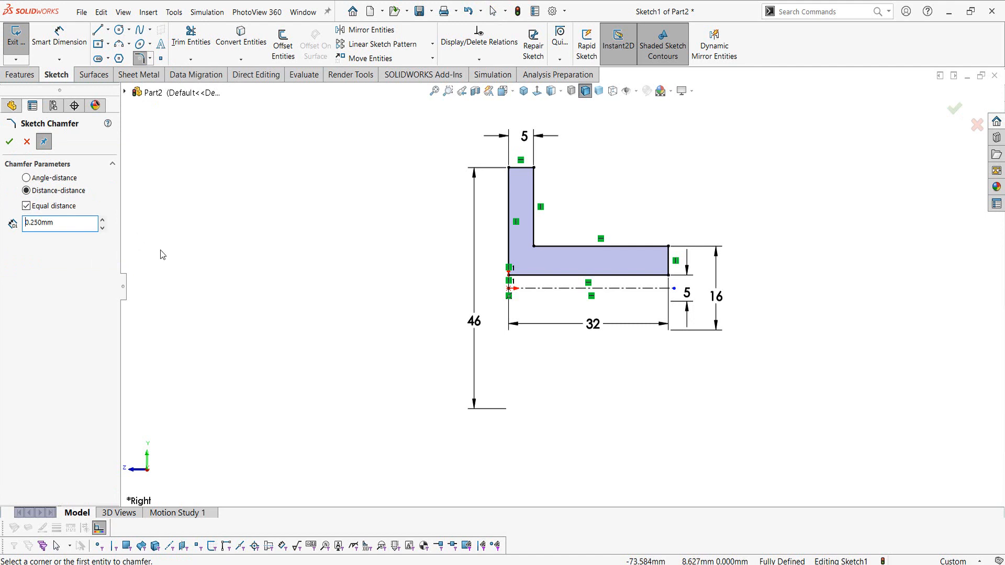
pyautogui.click(508, 167)
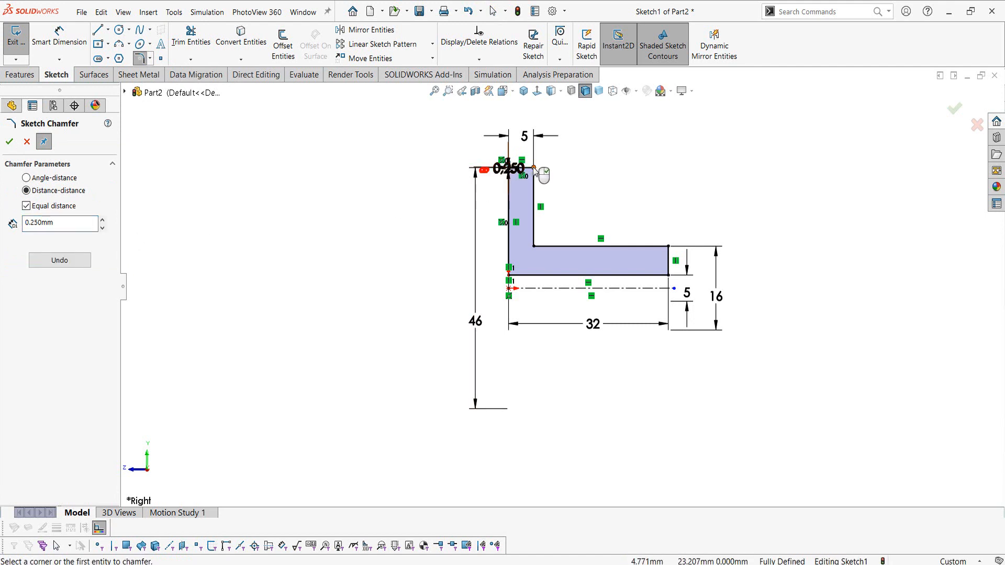
pyautogui.click(534, 168)
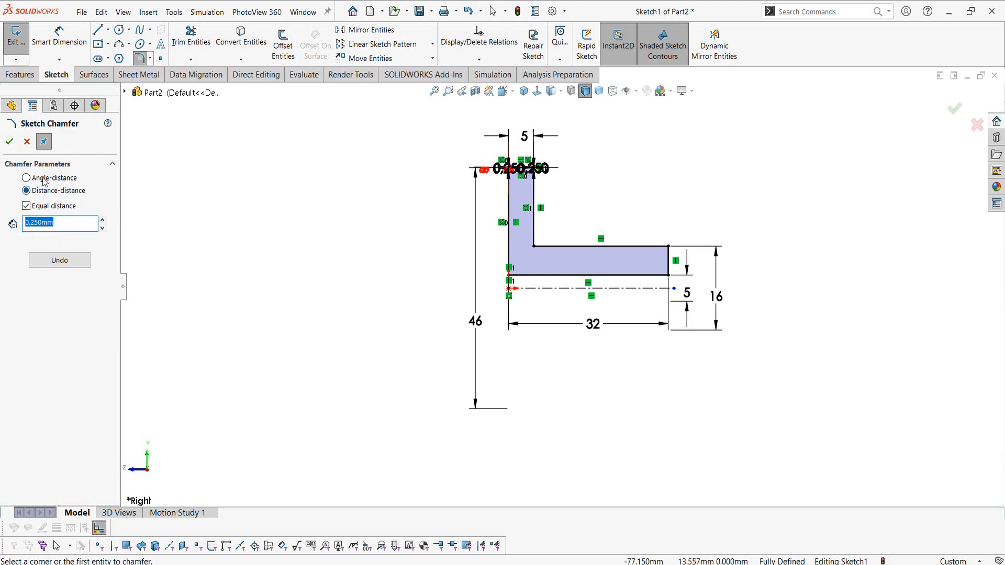
pyautogui.click(9, 143)
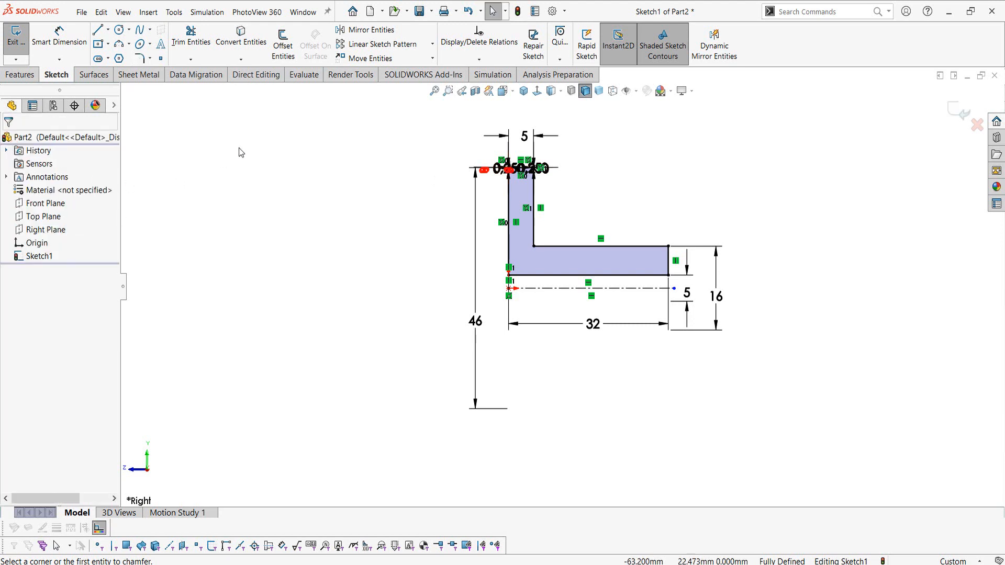
# Add an angle-distance sketch chamfer of 0.5 mm at 45° to the outer corner of the hub's free end
pyautogui.click(150, 58)
pyautogui.click(176, 88)
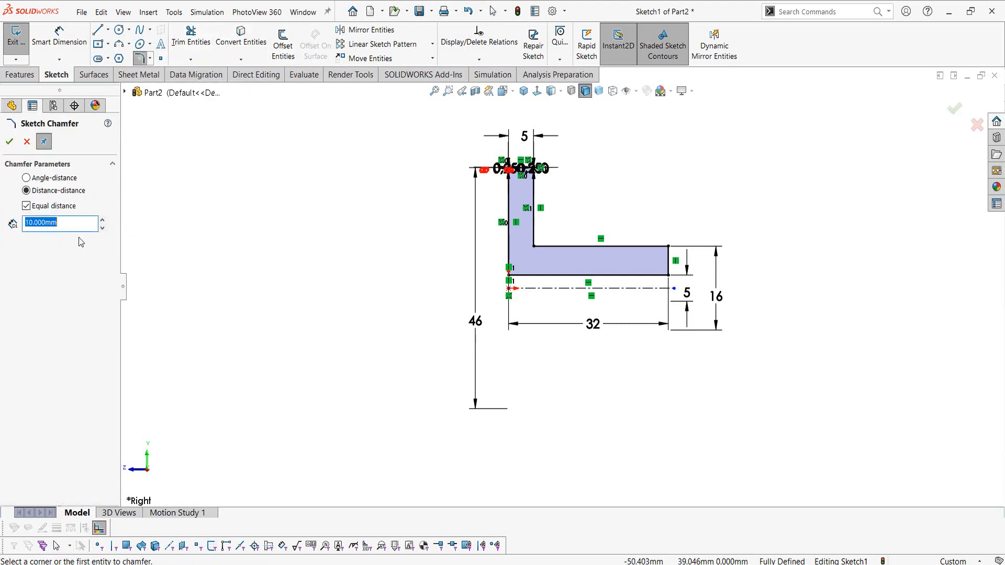
pyautogui.click(38, 179)
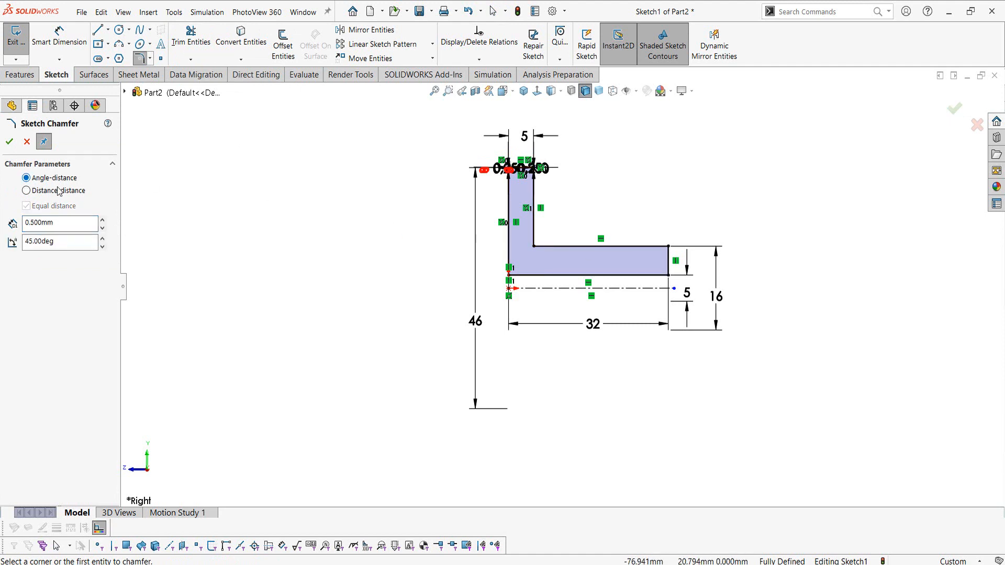
pyautogui.doubleClick(60, 241)
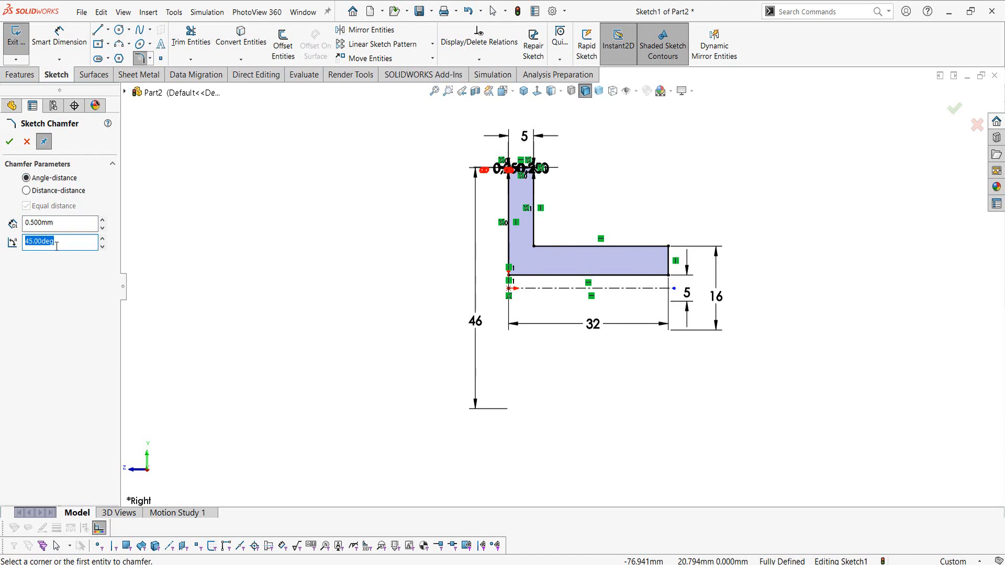
pyautogui.click(669, 248)
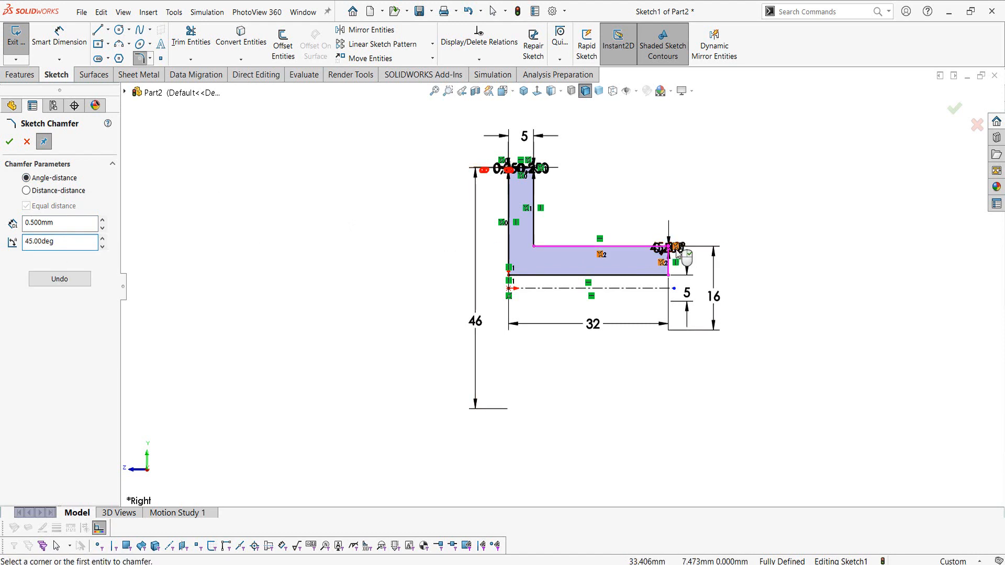
pyautogui.scroll(-5, 669, 249)
pyautogui.click(9, 142)
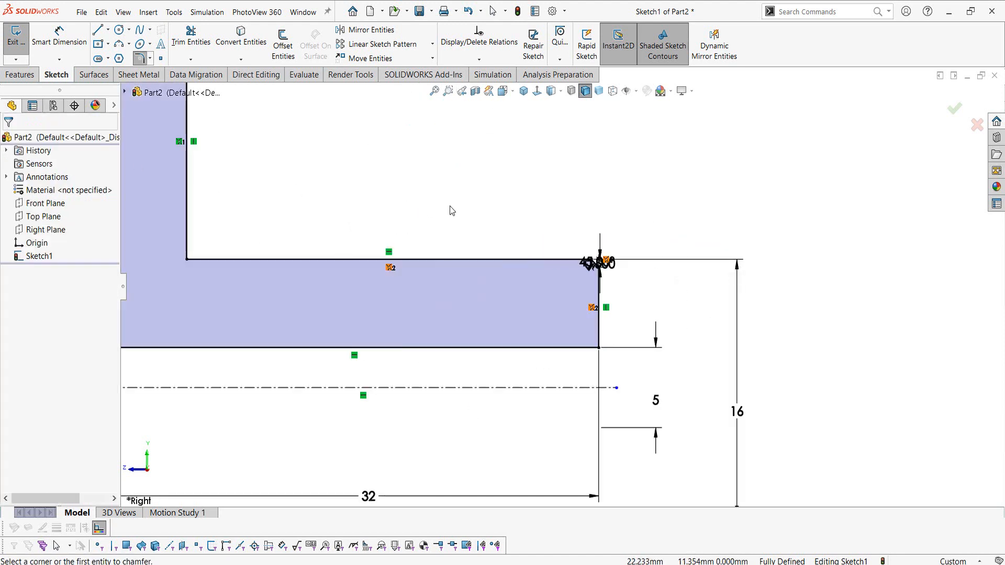
# Revolve the chamfered profile 360° about the centerline to create the solid cover body
pyautogui.click(20, 74)
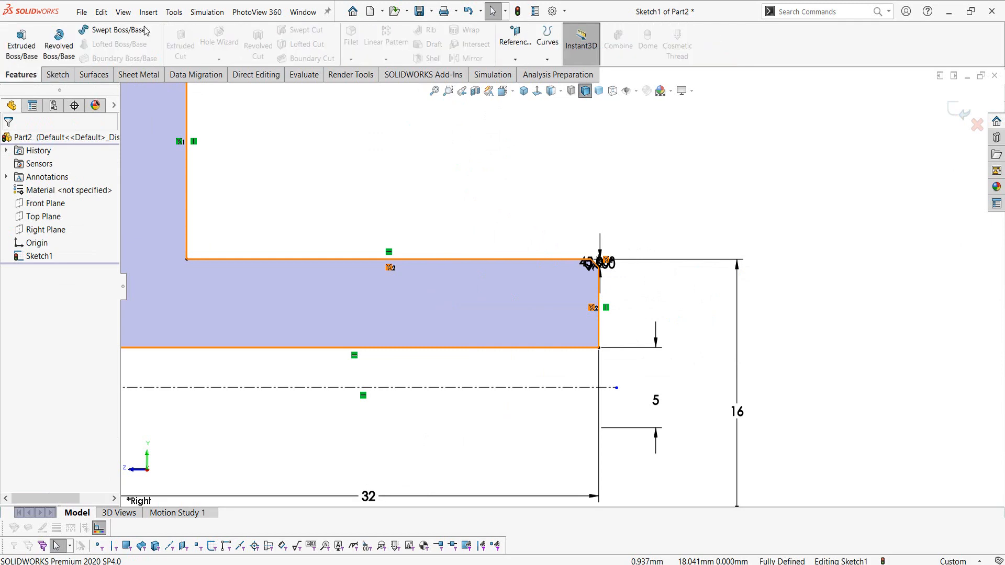
pyautogui.click(59, 42)
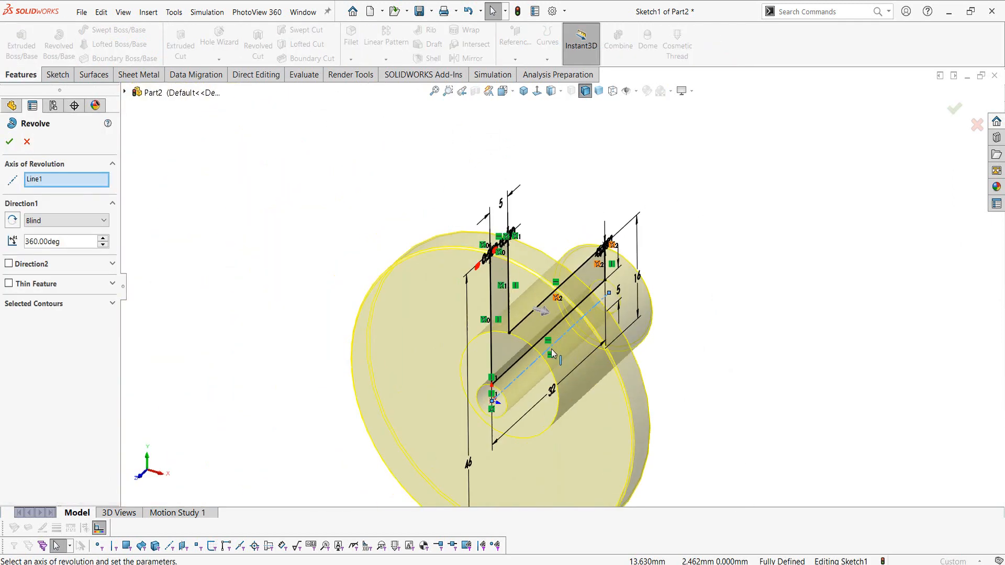
pyautogui.moveTo(609, 354); pyautogui.dragTo(619, 391, button='middle')
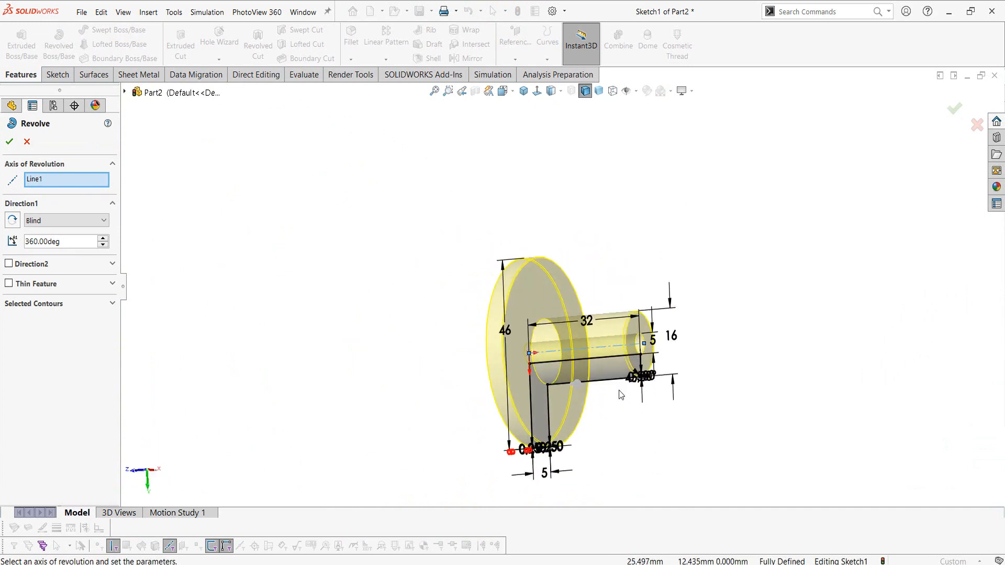
pyautogui.click(9, 145)
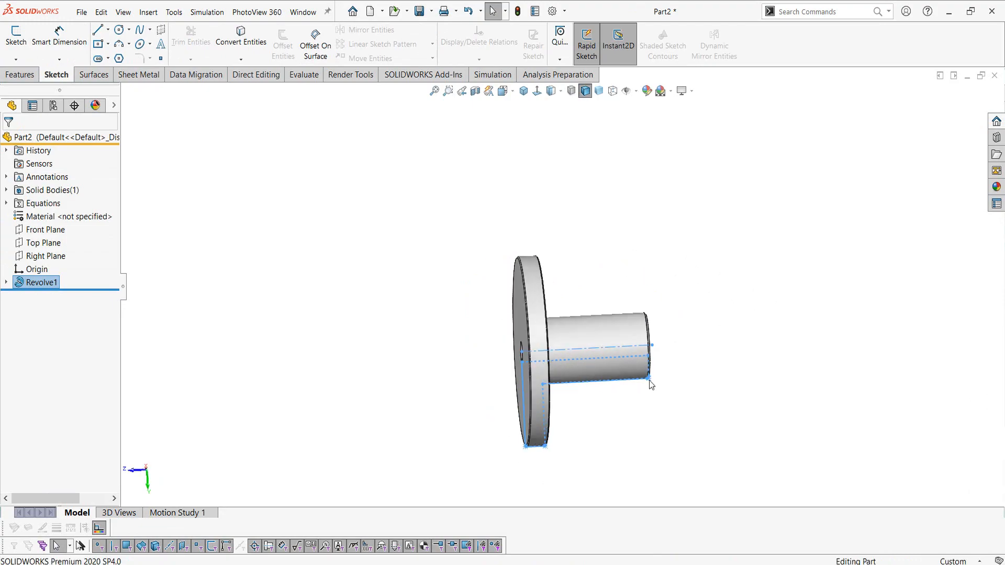
# Check the offset hole in the PDF drawing and sketch a circle about 6.5 mm in diameter above the bore on the flange's outer face
pyautogui.hotkey('alt', 'Tab')
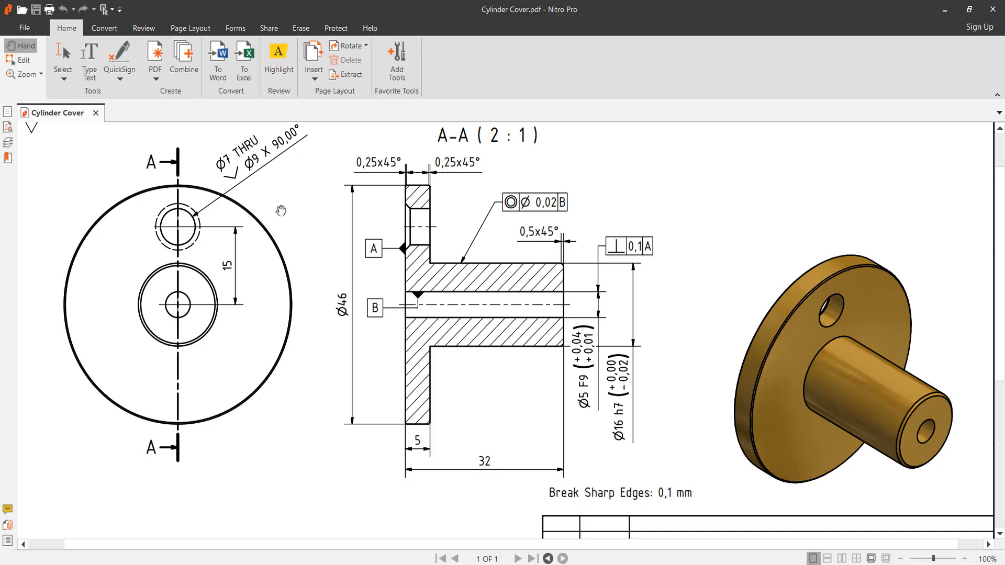
pyautogui.scroll(1, 309, 210)
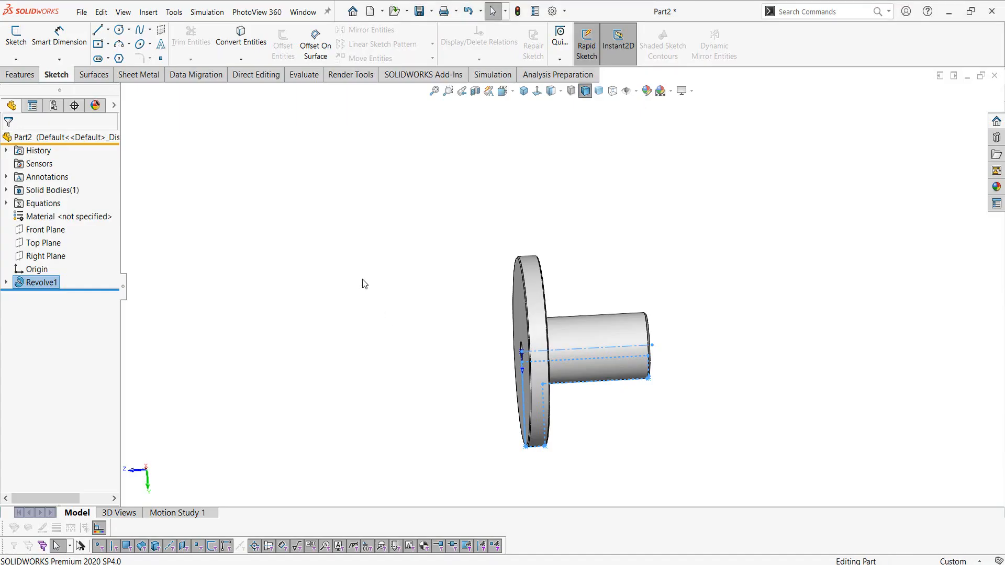
pyautogui.moveTo(485, 285); pyautogui.dragTo(555, 262, button='middle')
pyautogui.click(563, 256)
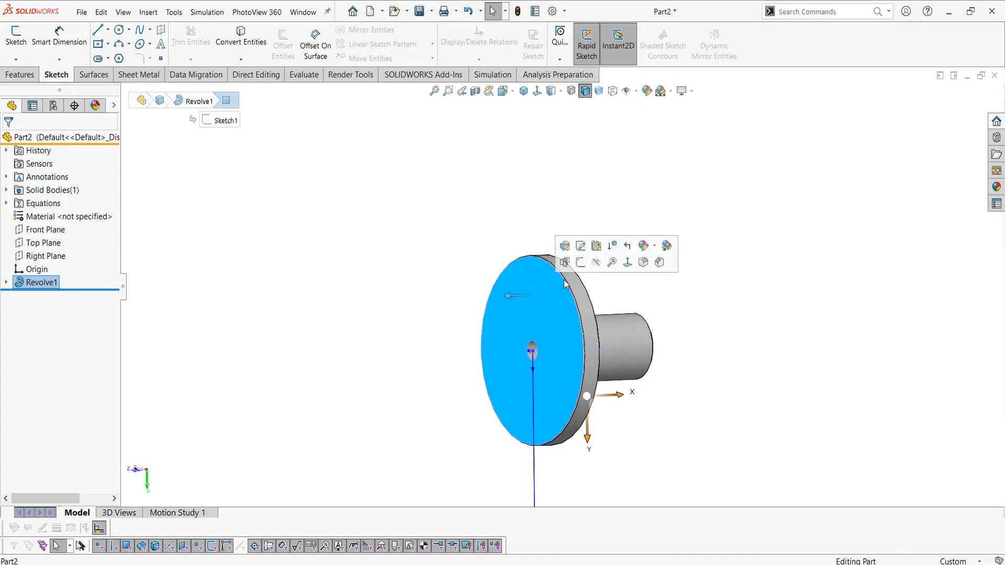
pyautogui.click(589, 265)
pyautogui.moveTo(214, 233); pyautogui.dragTo(257, 237, button='right')
pyautogui.click(562, 166)
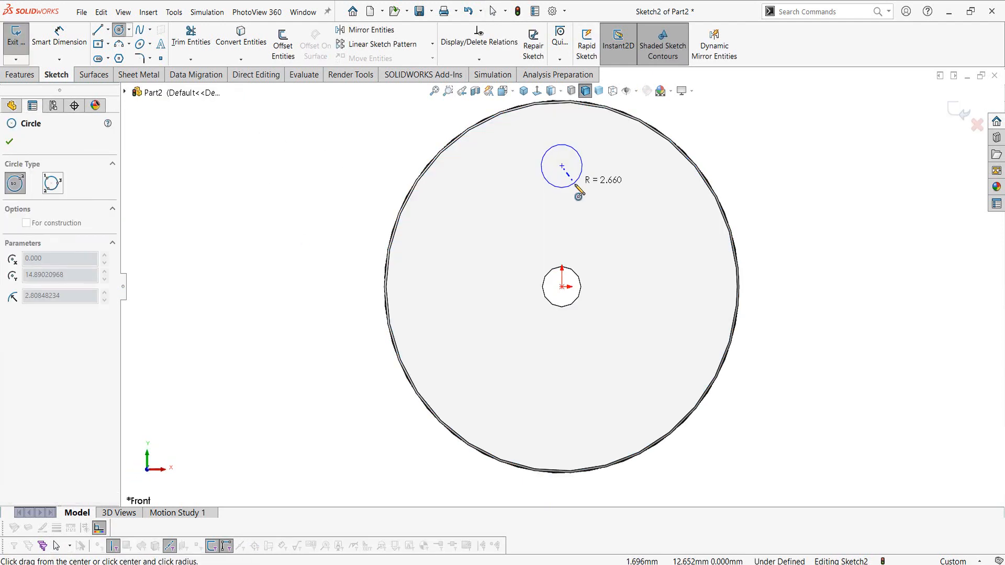
pyautogui.click(582, 199)
pyautogui.press('Escape')
# Dimension the circle's diameter as 7 mm and its center distance from the origin as 15 mm
pyautogui.moveTo(773, 178); pyautogui.dragTo(773, 136, button='right')
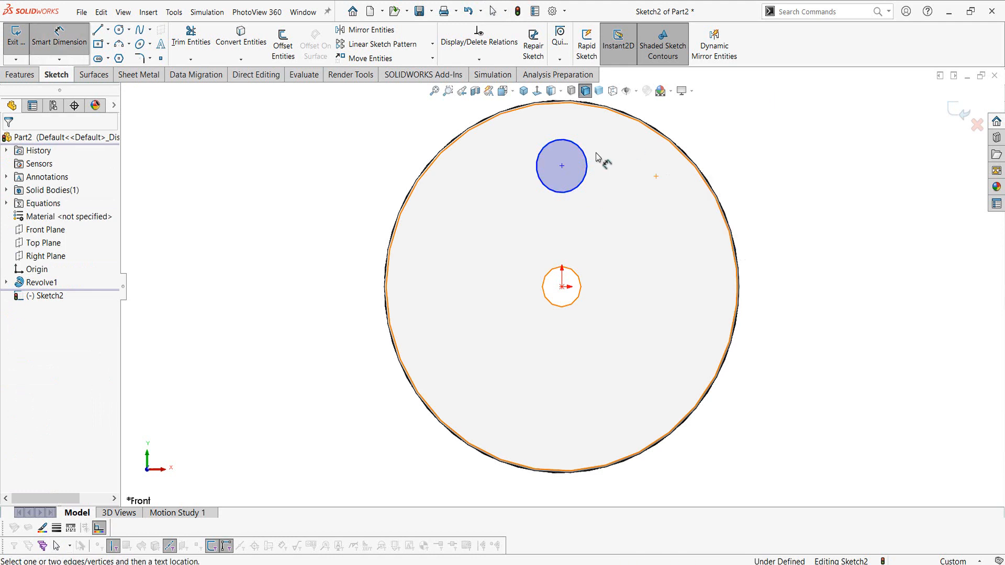
pyautogui.click(582, 157)
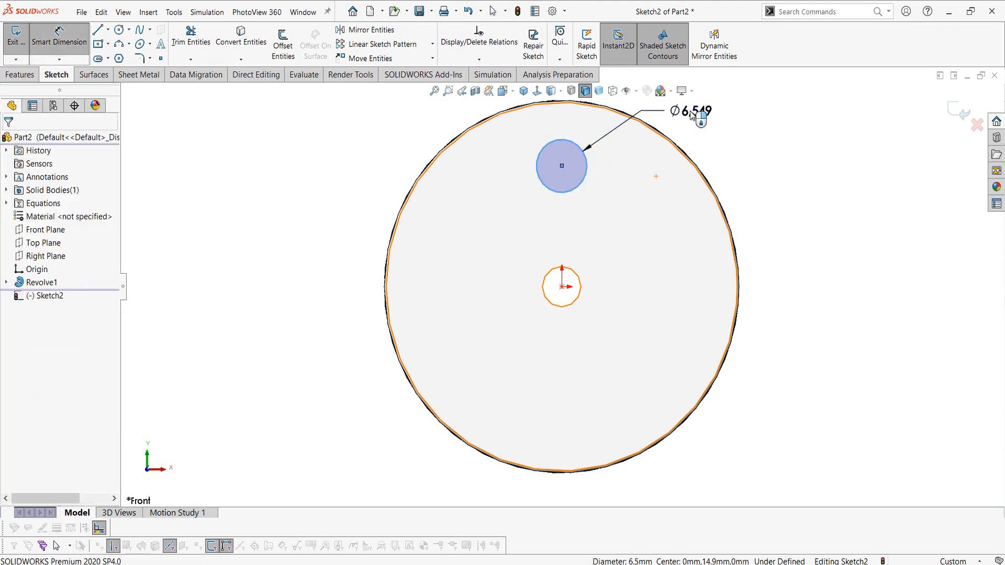
pyautogui.click(691, 116)
pyautogui.write('7.00mm')
pyautogui.press('Return')
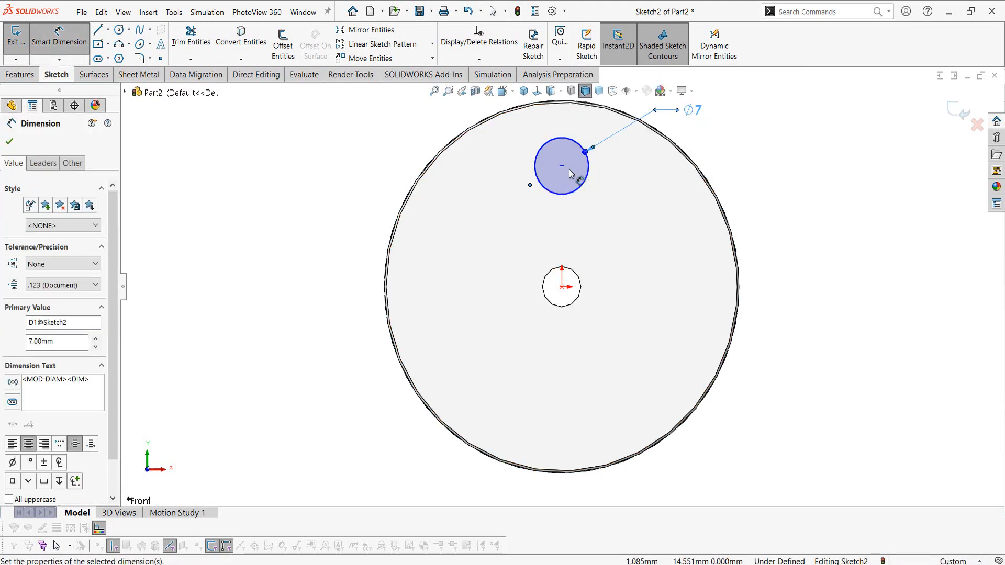
pyautogui.click(563, 286)
pyautogui.click(666, 238)
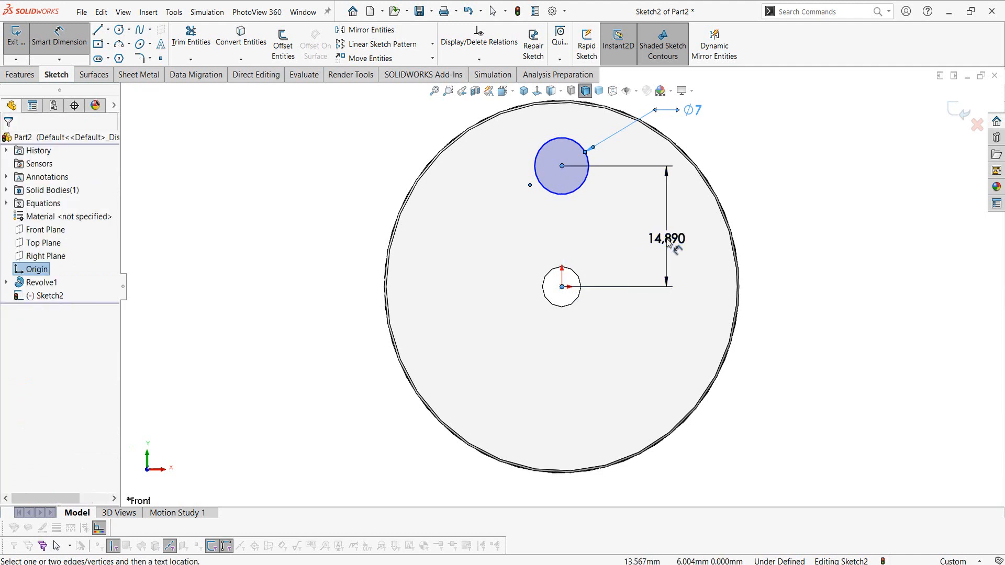
pyautogui.click(668, 242)
pyautogui.write('15')
pyautogui.press('Return')
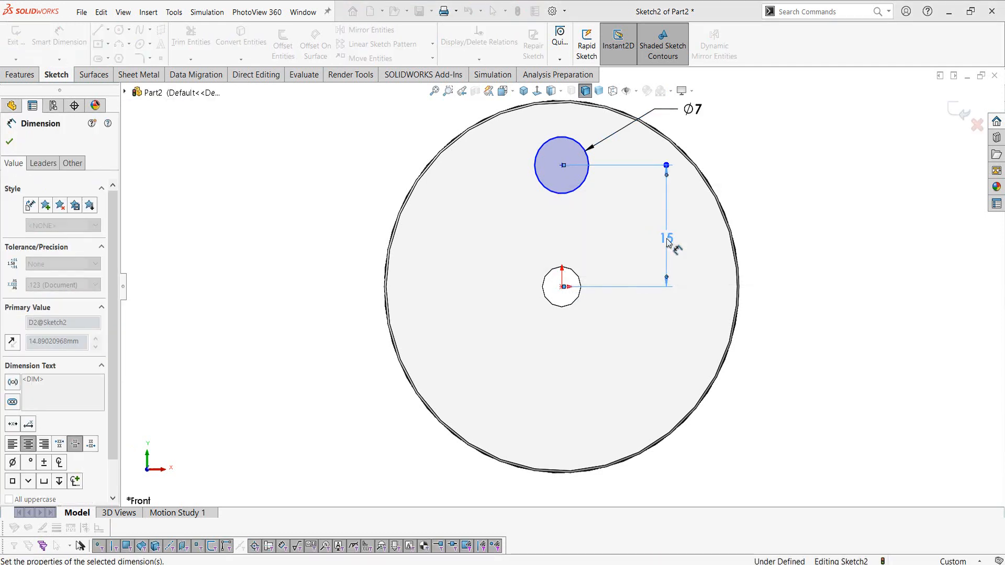
pyautogui.press('Escape')
# Add a Vertical relation between the origin and the circle's center point
pyautogui.click(563, 291)
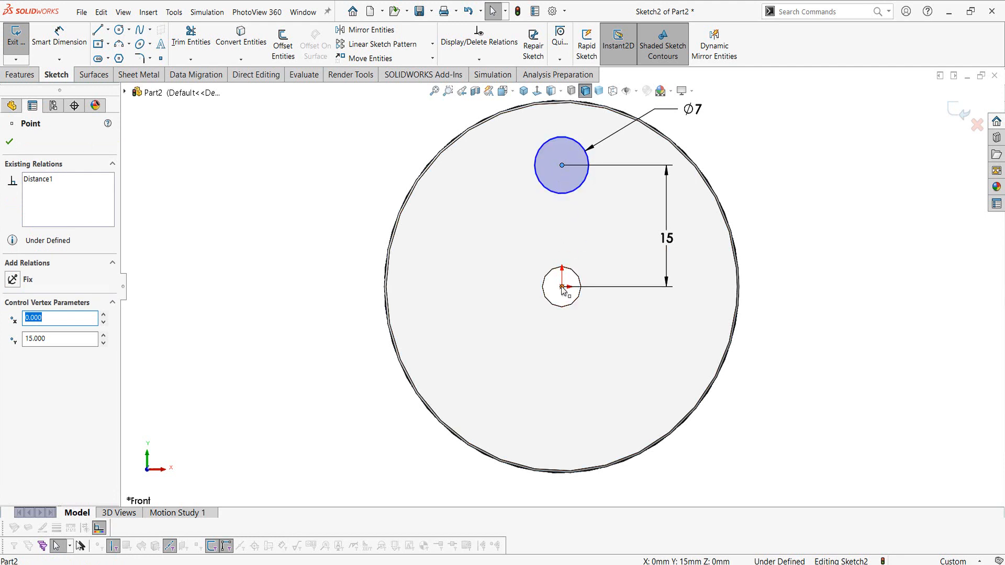
pyautogui.click(562, 285)
pyautogui.keyDown('ctrl'); pyautogui.click(569, 168); pyautogui.keyUp('ctrl')
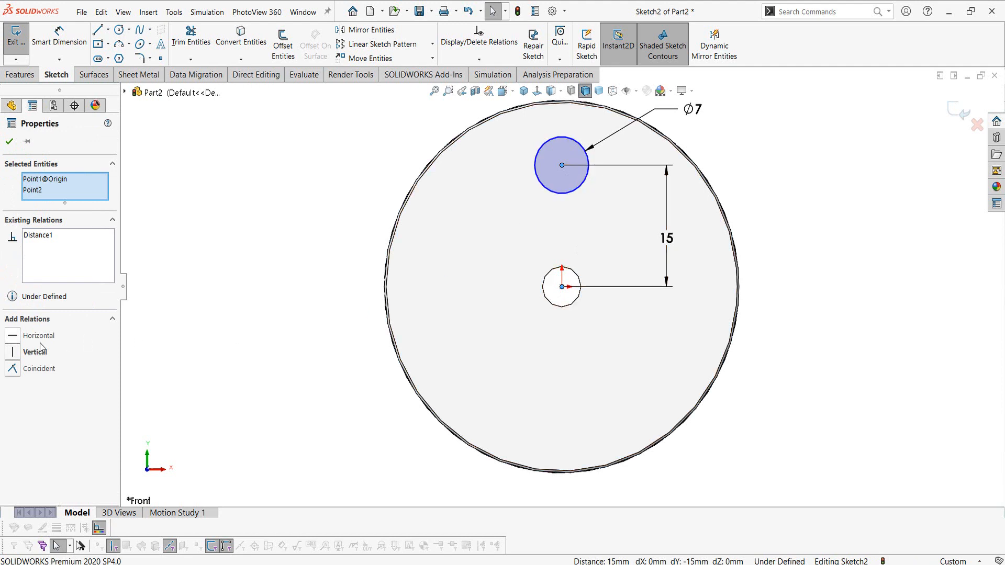
pyautogui.click(16, 354)
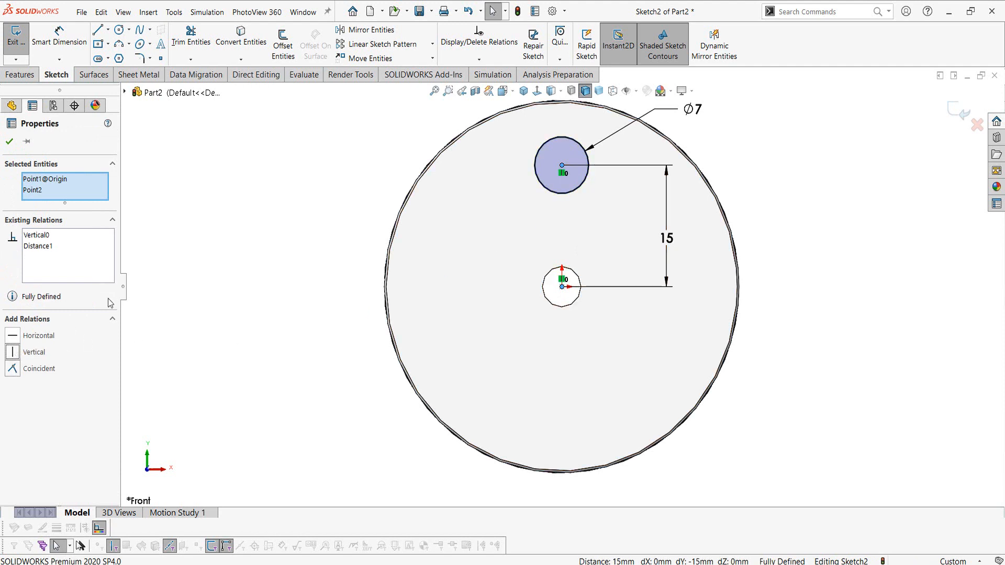
pyautogui.click(173, 254)
# Cut the 7 mm circle through the flange with an Extruded Cut using the Up To Next end condition
pyautogui.click(21, 74)
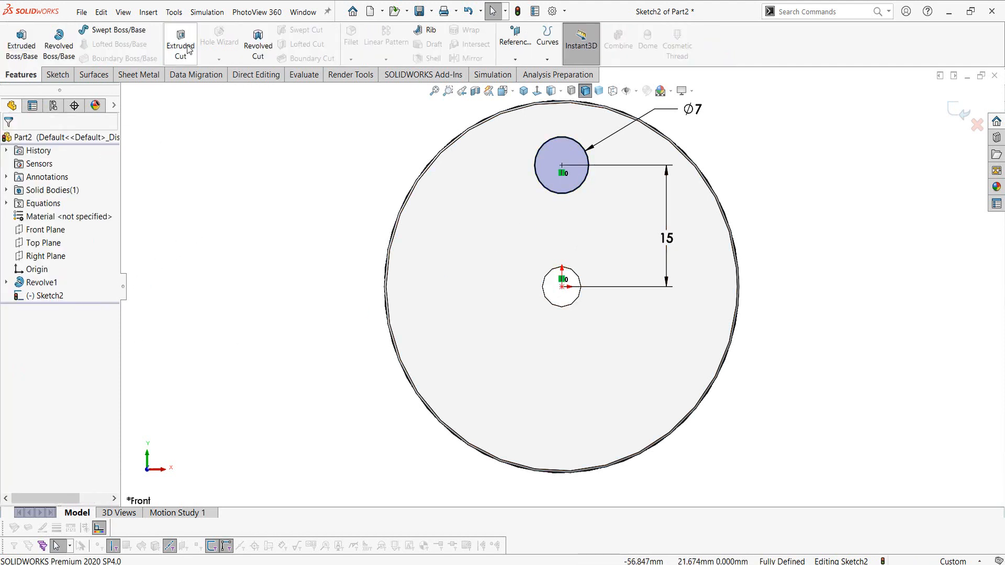
pyautogui.click(181, 48)
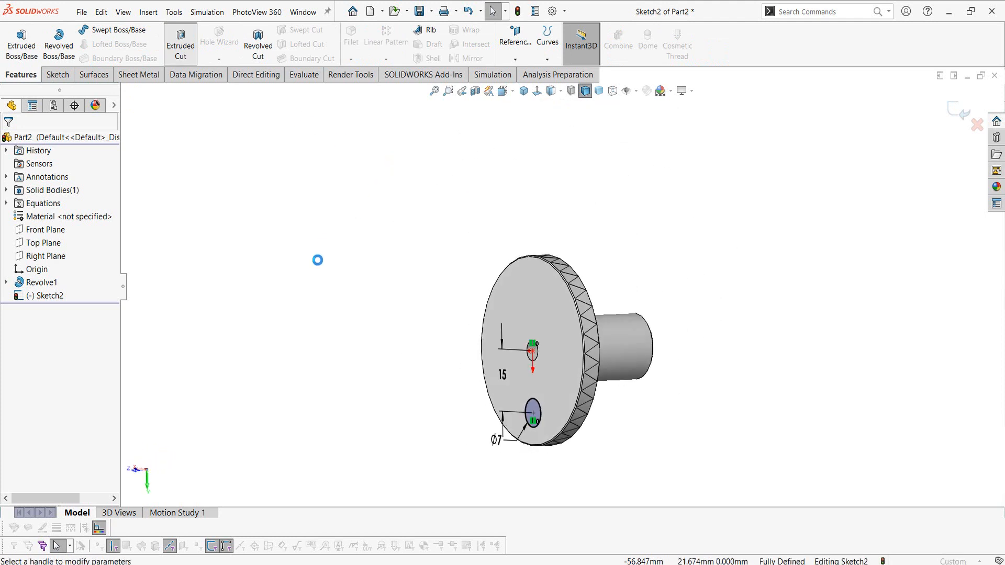
pyautogui.click(62, 218)
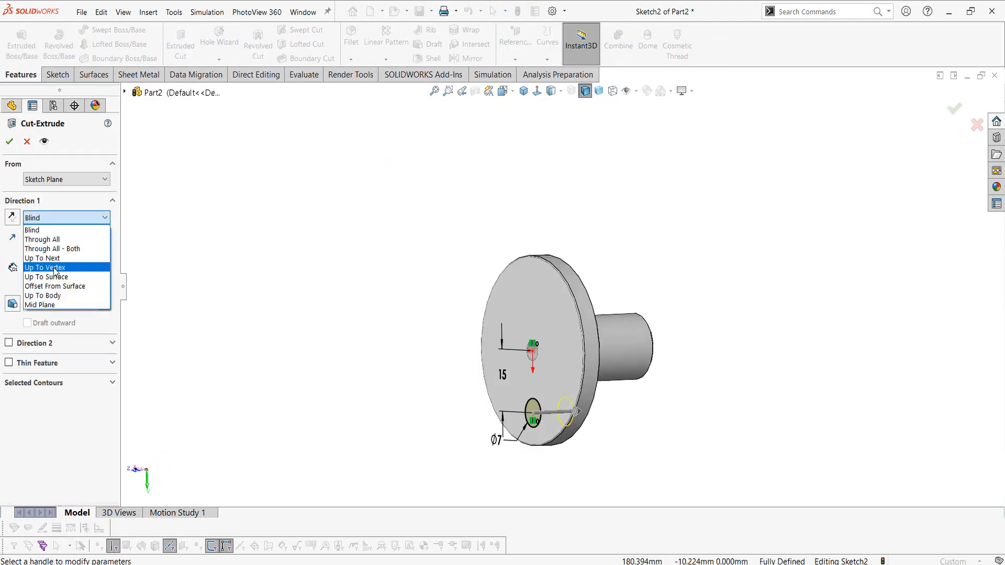
pyautogui.click(52, 258)
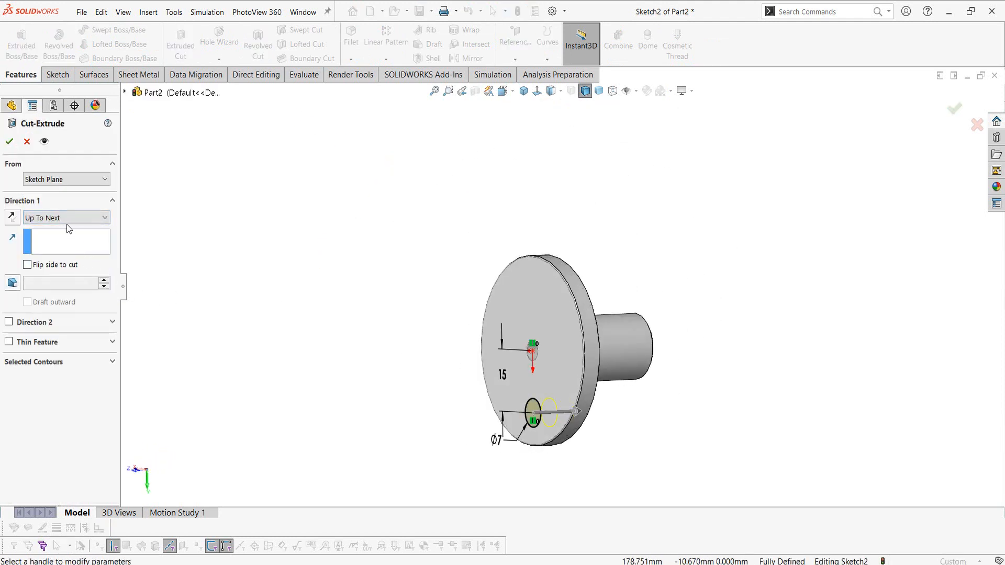
pyautogui.click(9, 142)
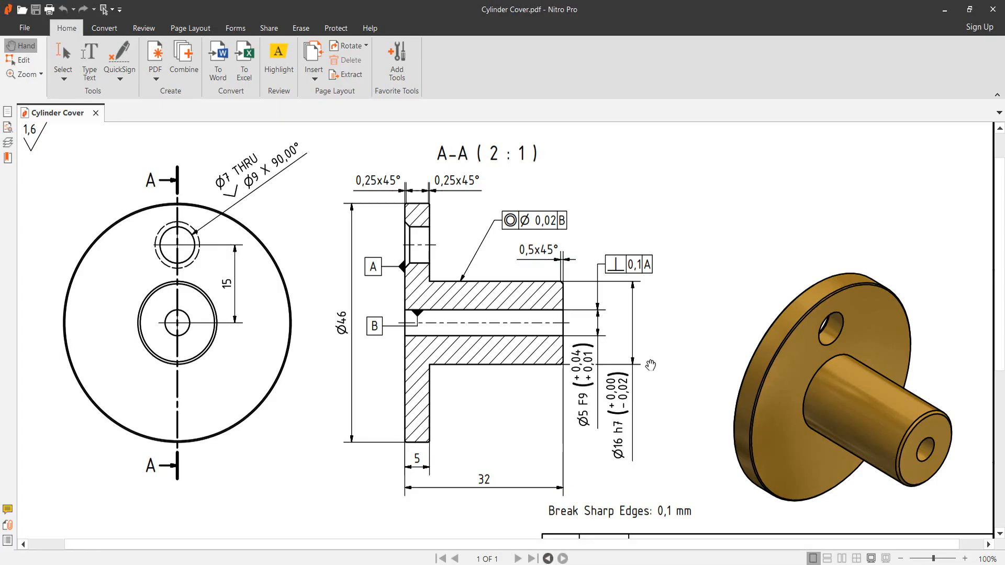
# Check the material in the drawing's title block and assign Brass from the Copper Alloys category to the part
pyautogui.moveTo(664, 359); pyautogui.dragTo(646, 224)
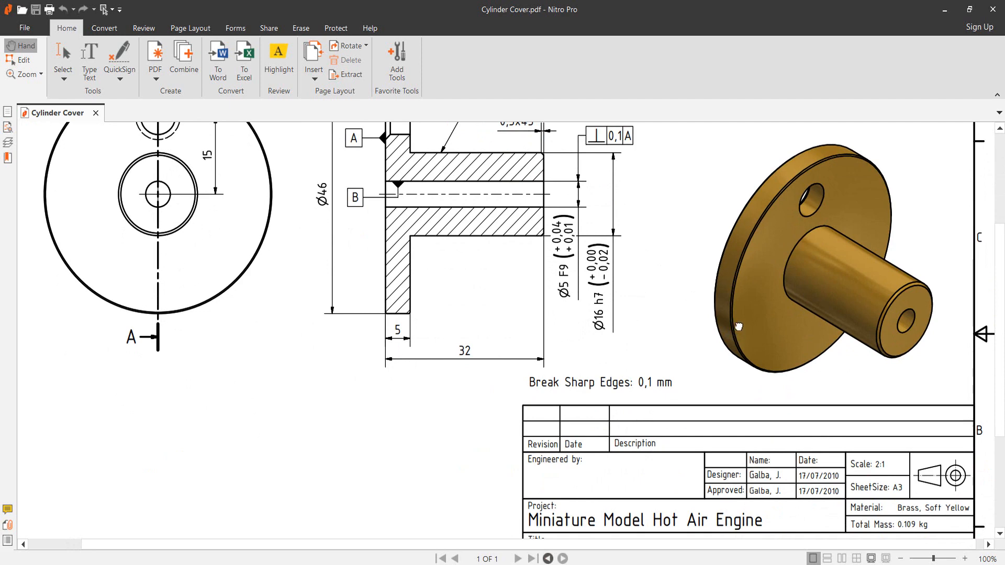
pyautogui.moveTo(739, 327); pyautogui.dragTo(742, 315)
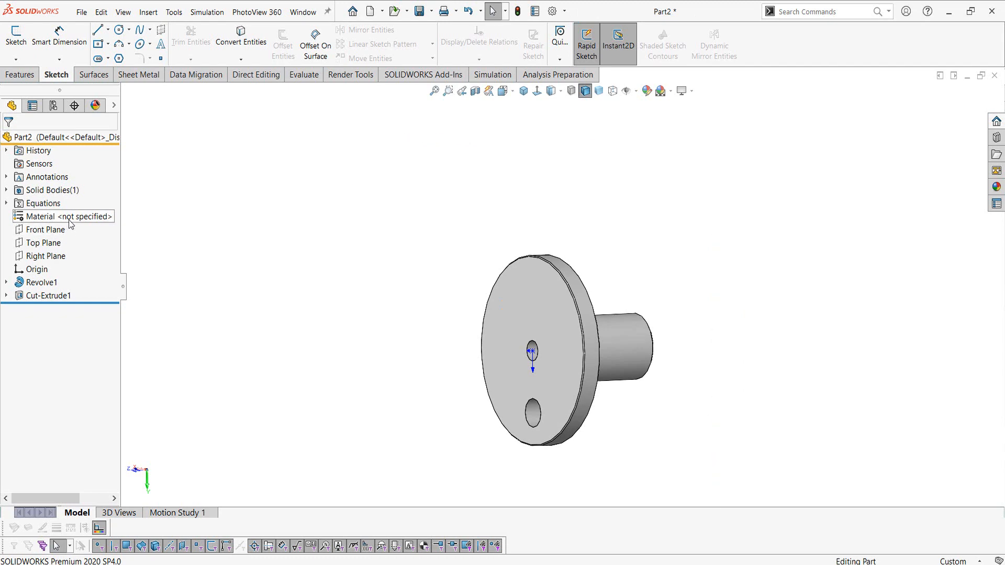
pyautogui.rightClick(71, 224)
pyautogui.click(92, 228)
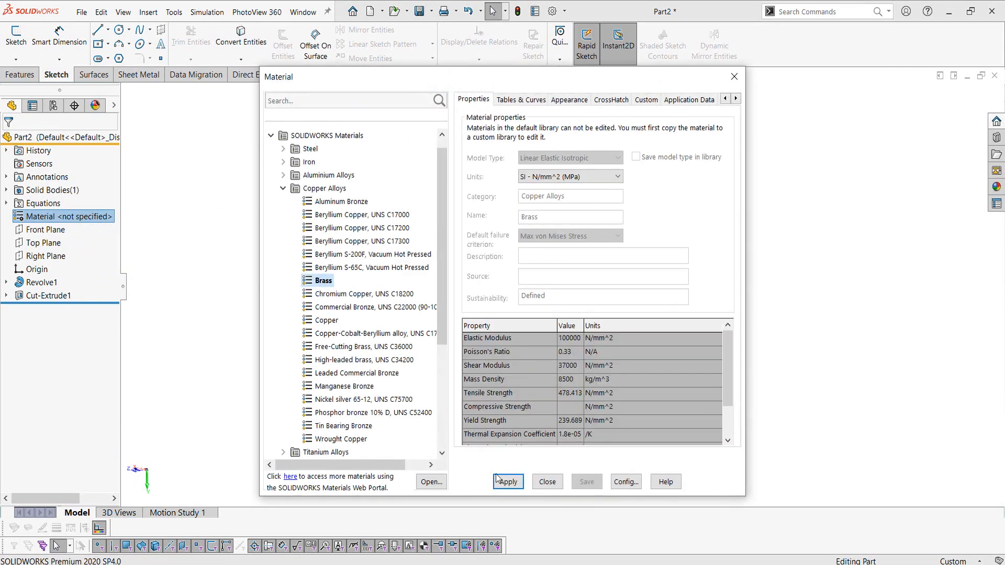
pyautogui.click(509, 482)
pyautogui.click(548, 482)
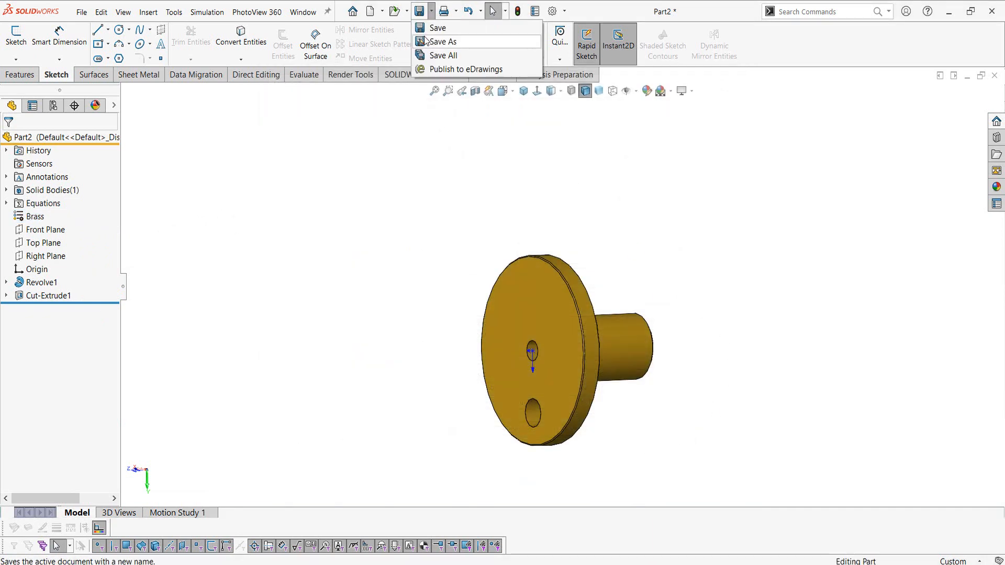
# Check the part title in the drawing and save the part as Cylinder Cover in the Parts folder
pyautogui.hotkey('ctrl', 's')
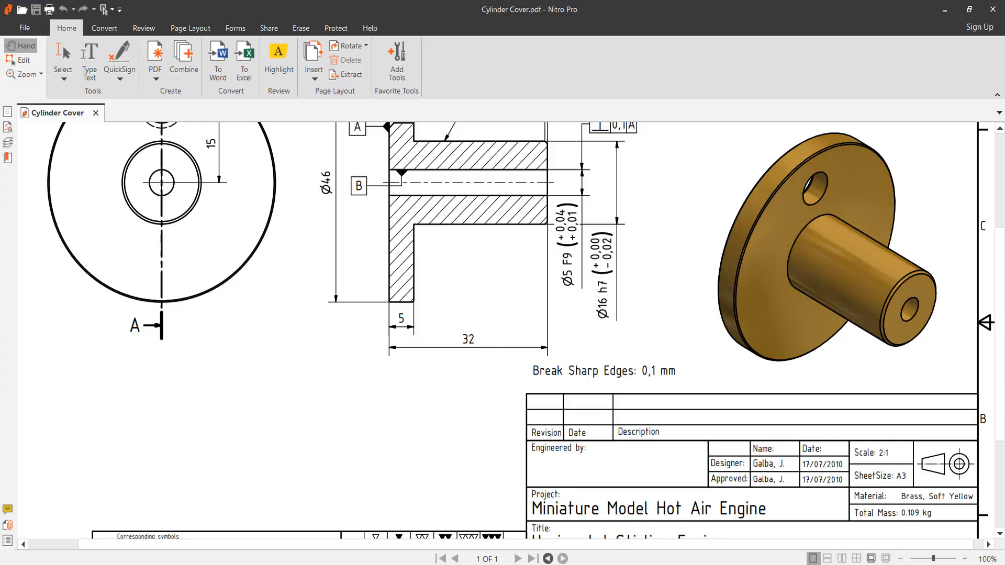
pyautogui.scroll(-3, 716, 435)
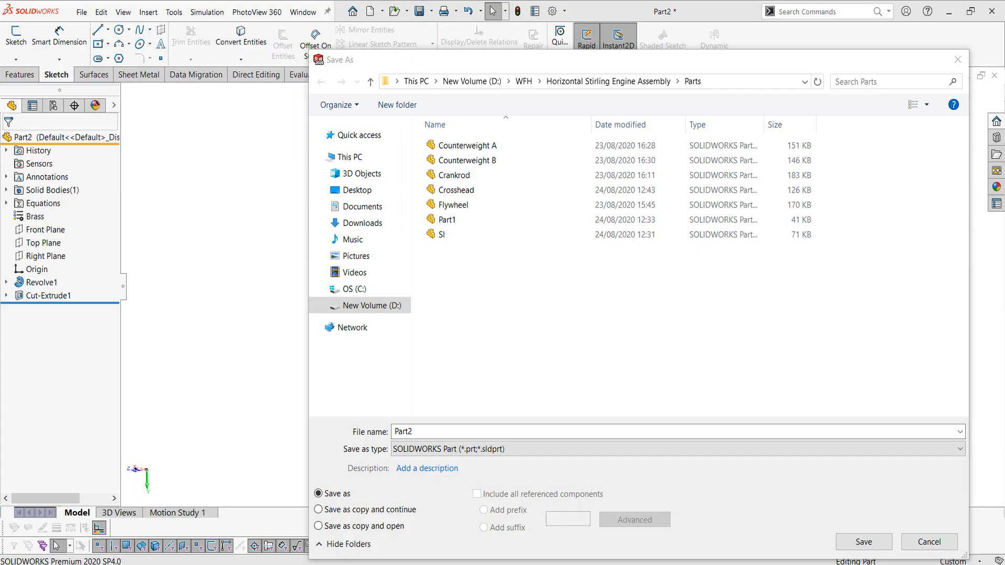
pyautogui.click(469, 428)
pyautogui.write('C')
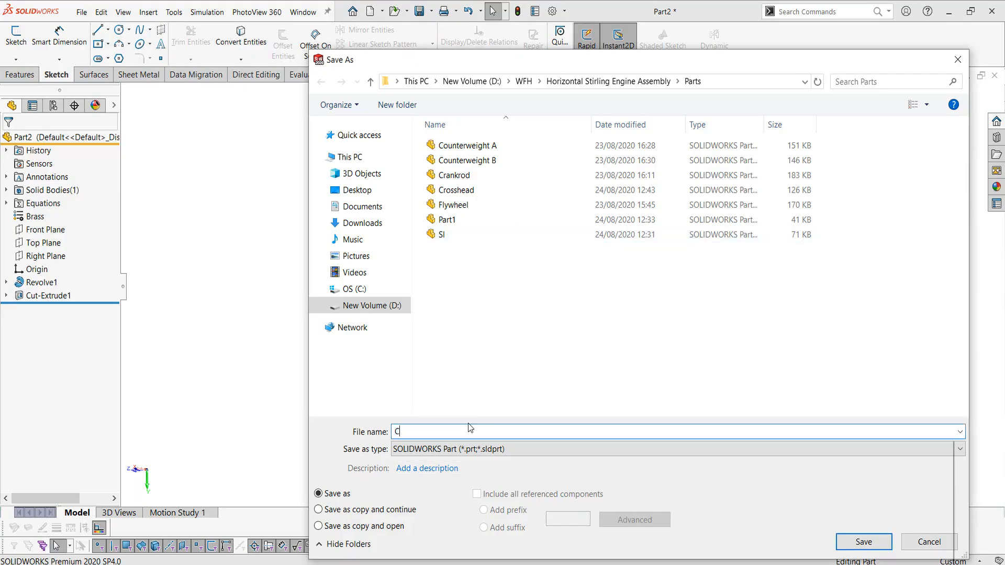
pyautogui.write('y')
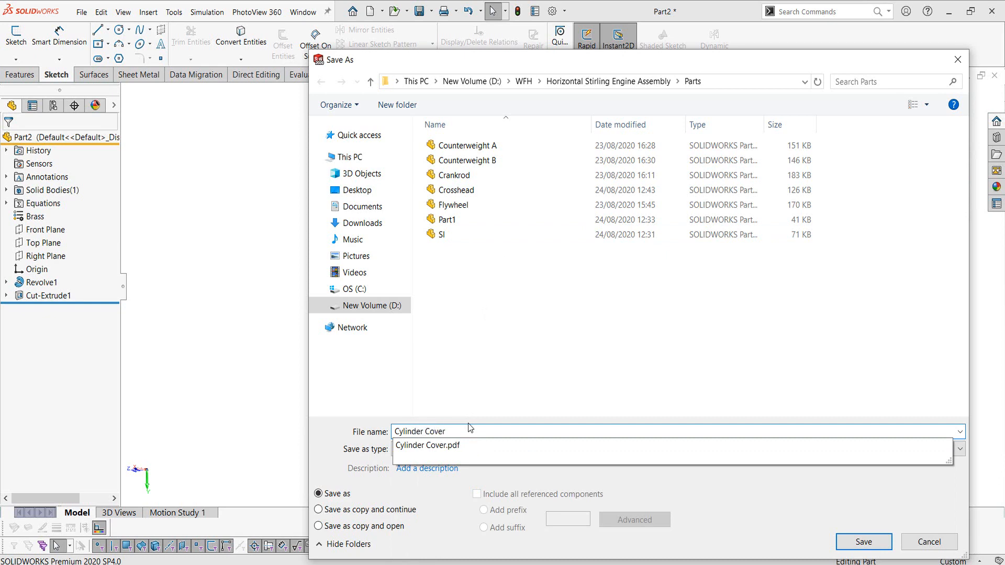
pyautogui.write('linder Cover')
pyautogui.press('Return')
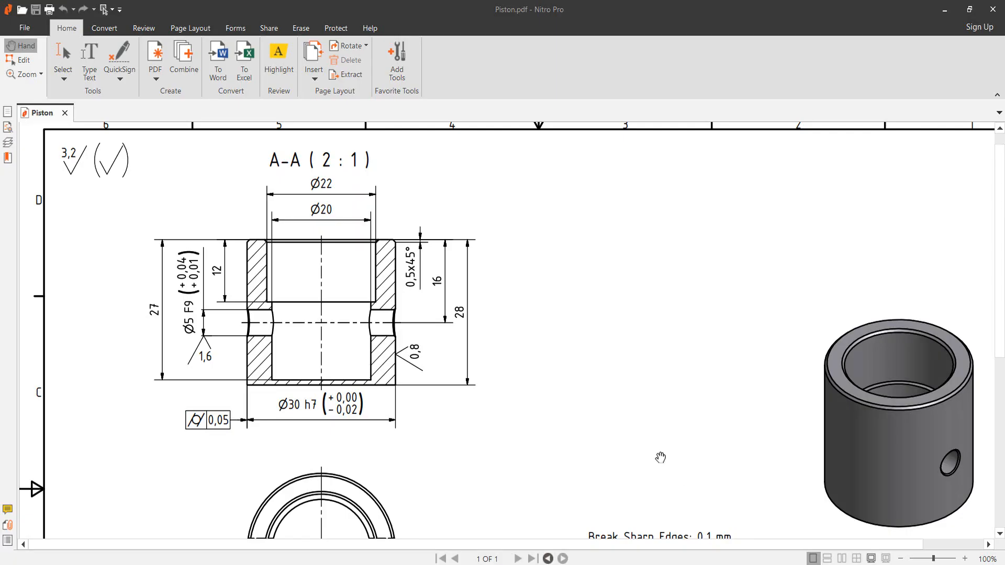
# Review the Piston drawing's section, top view and dimensions, and open a sketch on the Front Plane of a new part
pyautogui.moveTo(631, 397); pyautogui.dragTo(610, 366)
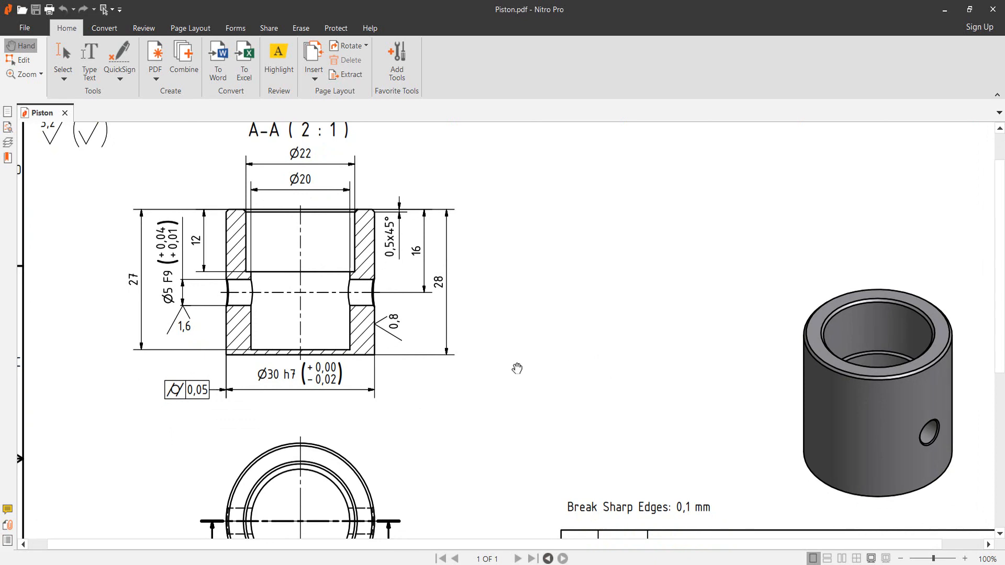
pyautogui.moveTo(517, 368)
pyautogui.mouseDown()
pyautogui.moveTo(502, 341)
pyautogui.moveTo(427, 286)
pyautogui.mouseUp()
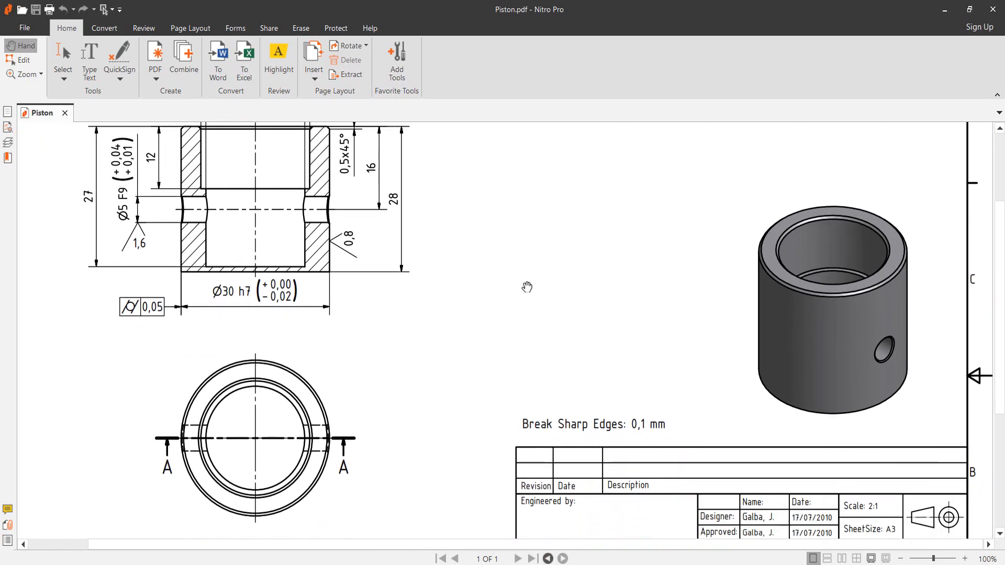
pyautogui.scroll(3, 496, 294)
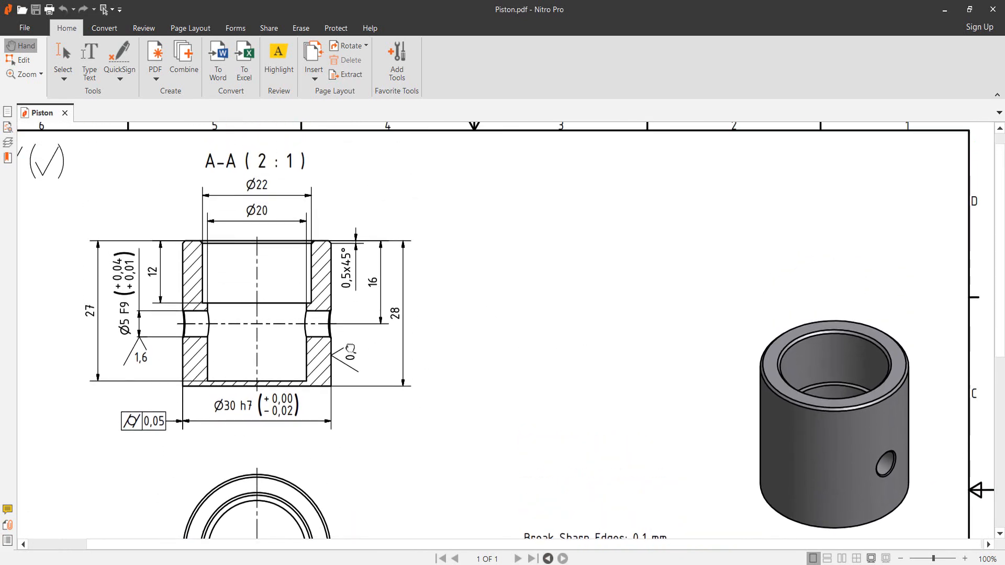
pyautogui.moveTo(403, 365)
pyautogui.mouseDown()
pyautogui.moveTo(463, 373)
pyautogui.moveTo(467, 385)
pyautogui.mouseUp()
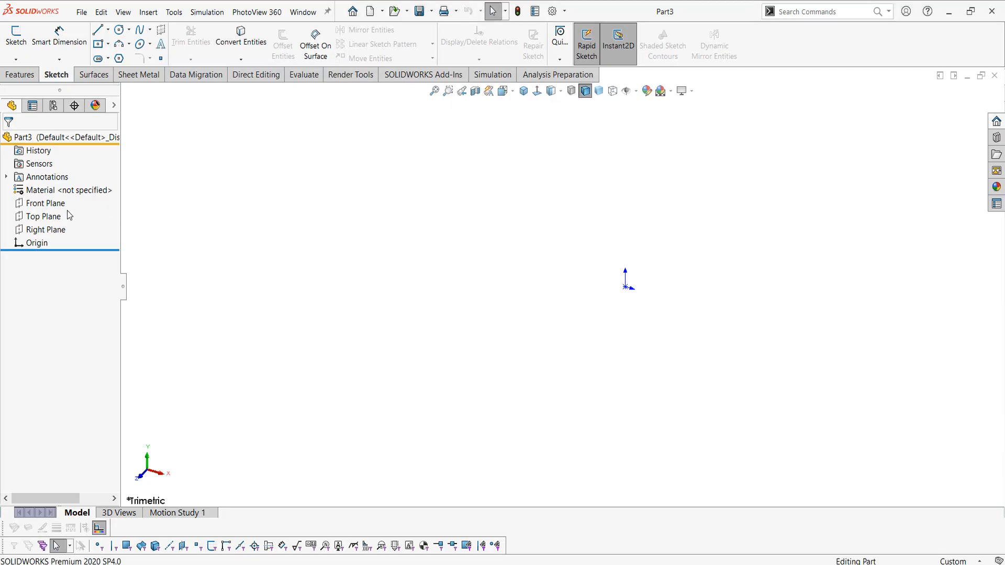
pyautogui.click(60, 203)
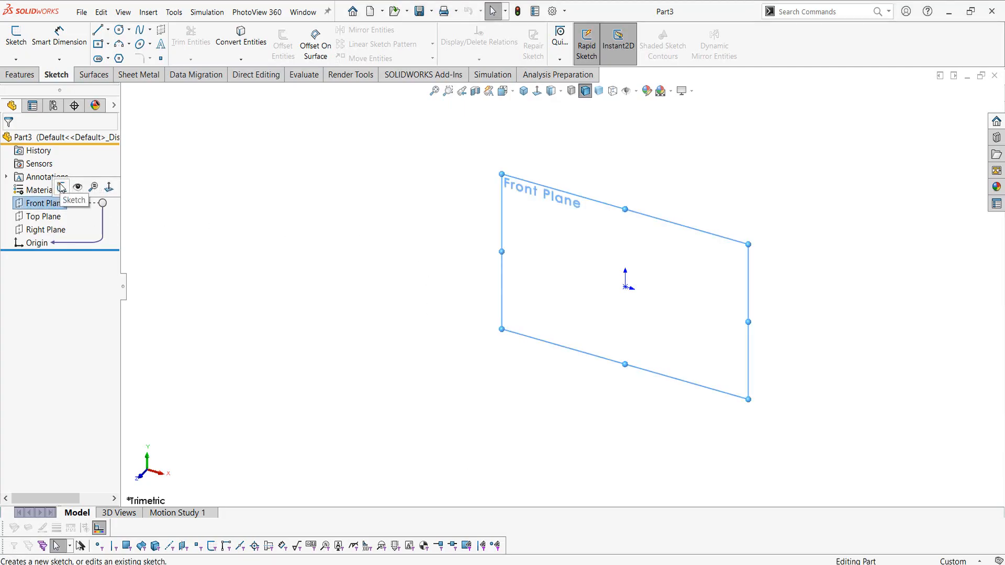
pyautogui.click(61, 187)
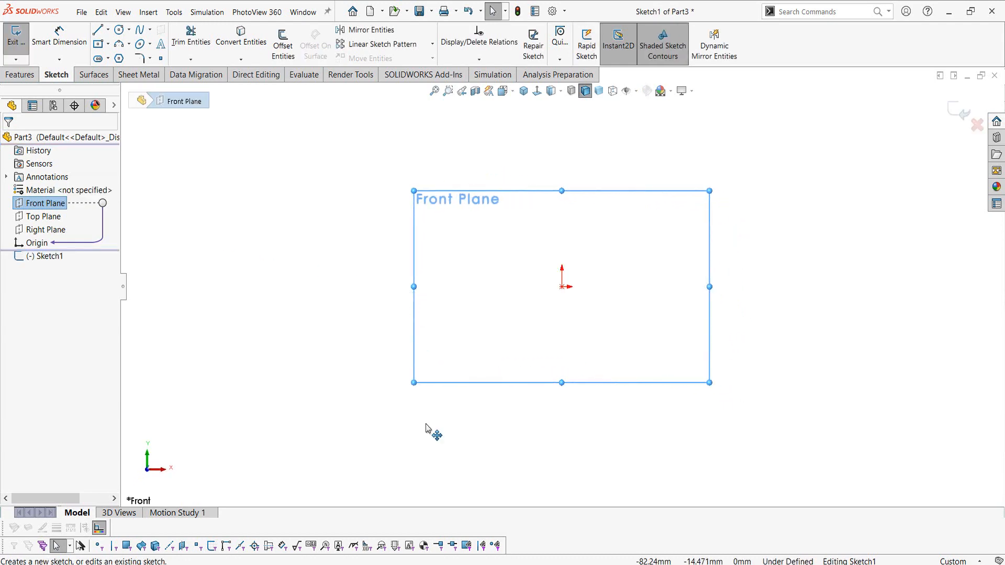
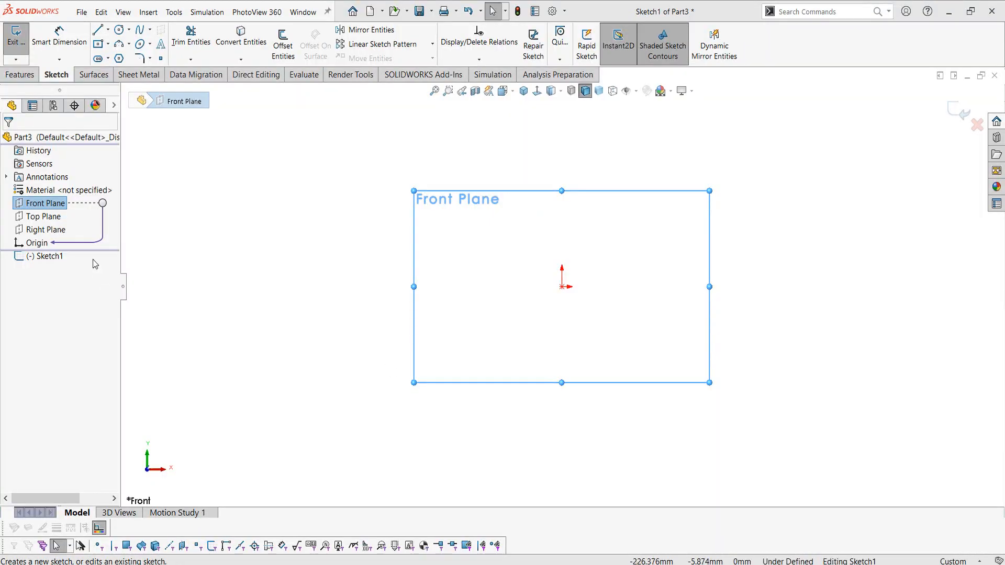
# Draw a vertical centerline upward from the origin
pyautogui.click(108, 30)
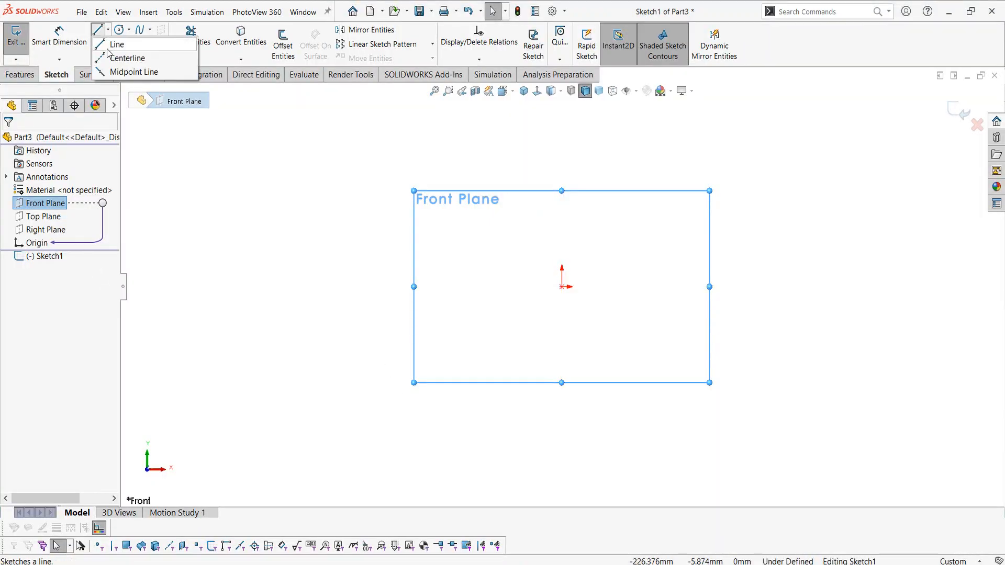
pyautogui.click(128, 56)
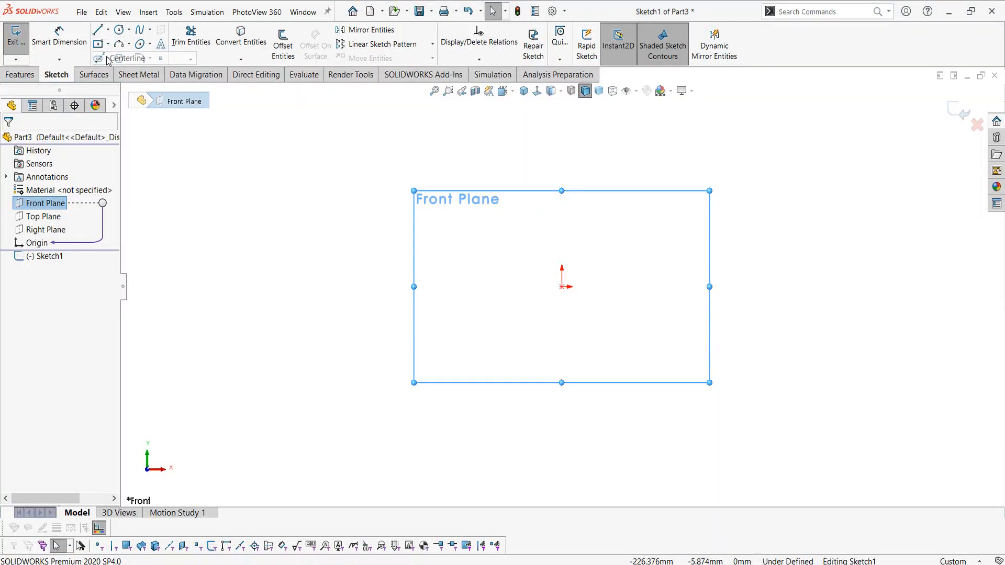
pyautogui.click(562, 286)
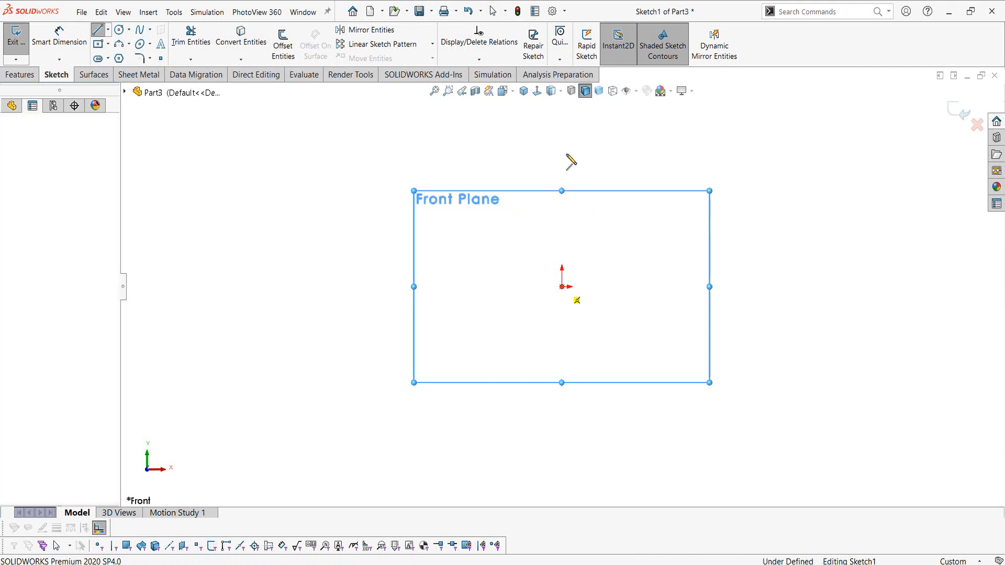
pyautogui.click(562, 113)
pyautogui.press('Escape')
pyautogui.scroll(-2, 555, 207)
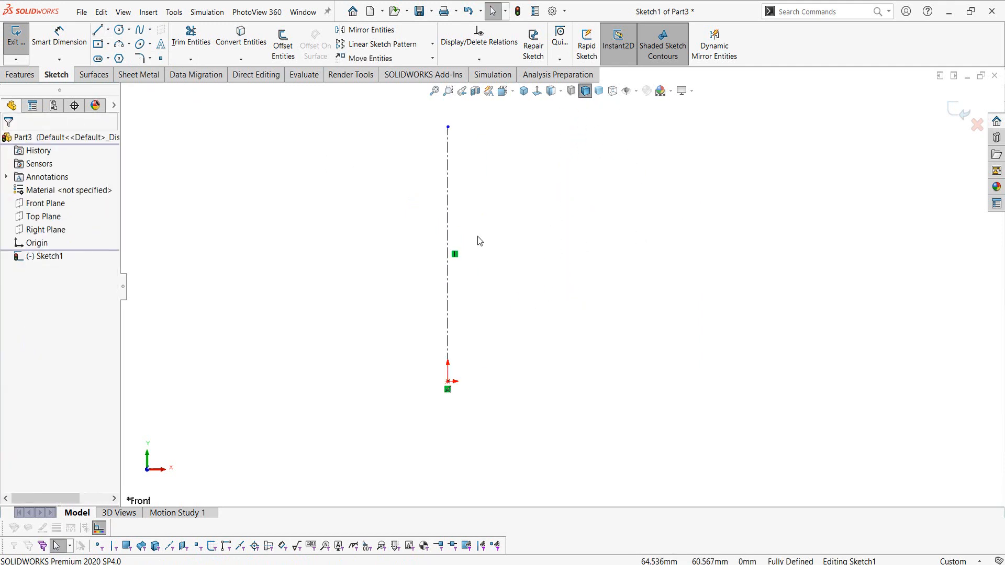
# Start the Line tool for the piston's profile
pyautogui.click(102, 31)
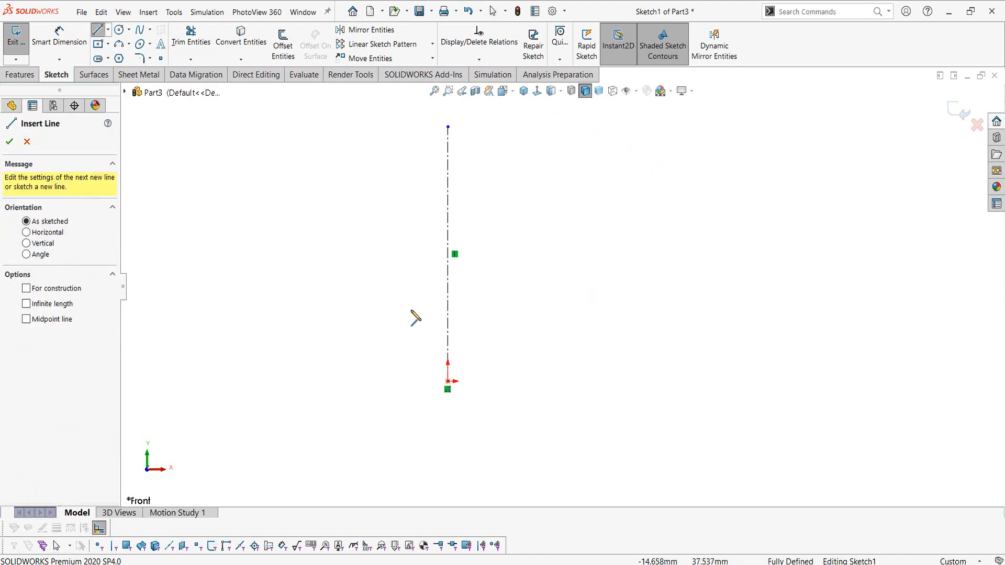
# Sketch a closed stepped half-profile from the origin beside the centerline, about 113 mm tall with a floor about 5.6 mm thick
pyautogui.click(448, 382)
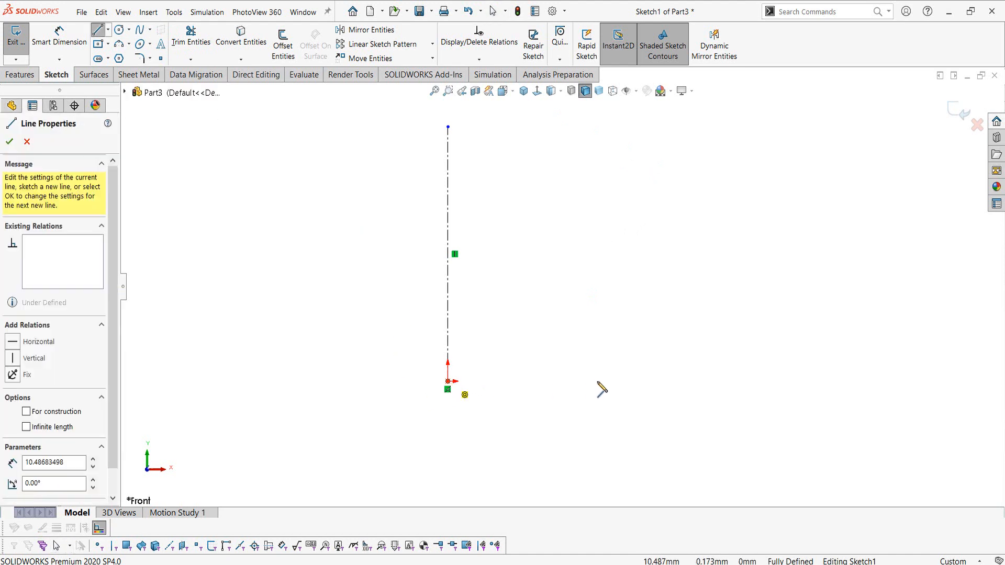
pyautogui.click(670, 382)
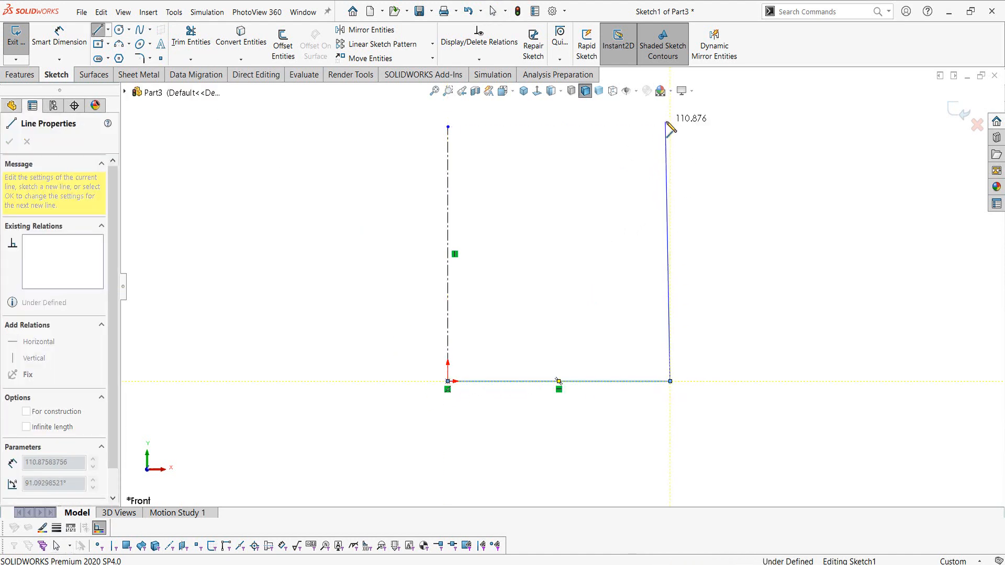
pyautogui.click(620, 117)
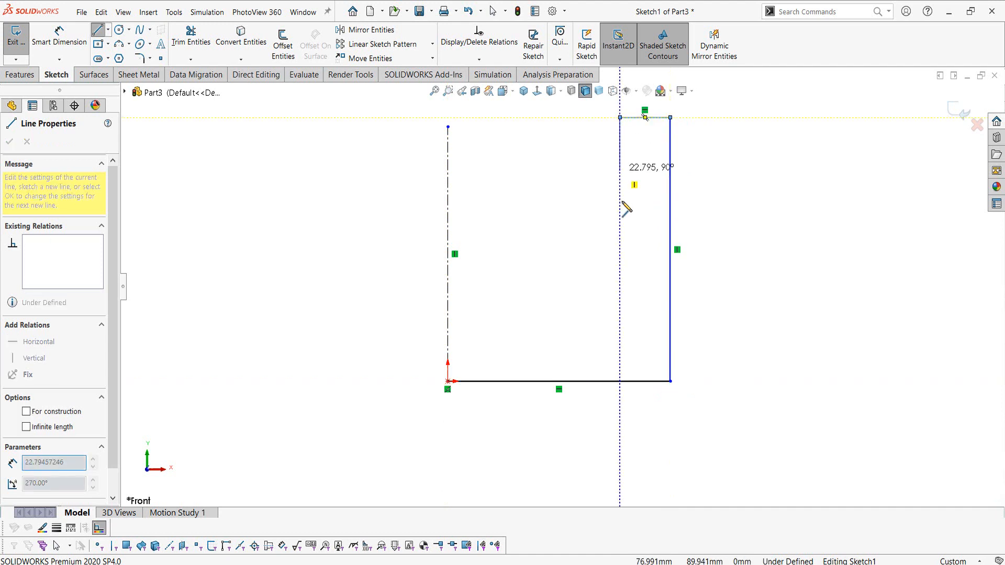
pyautogui.click(619, 250)
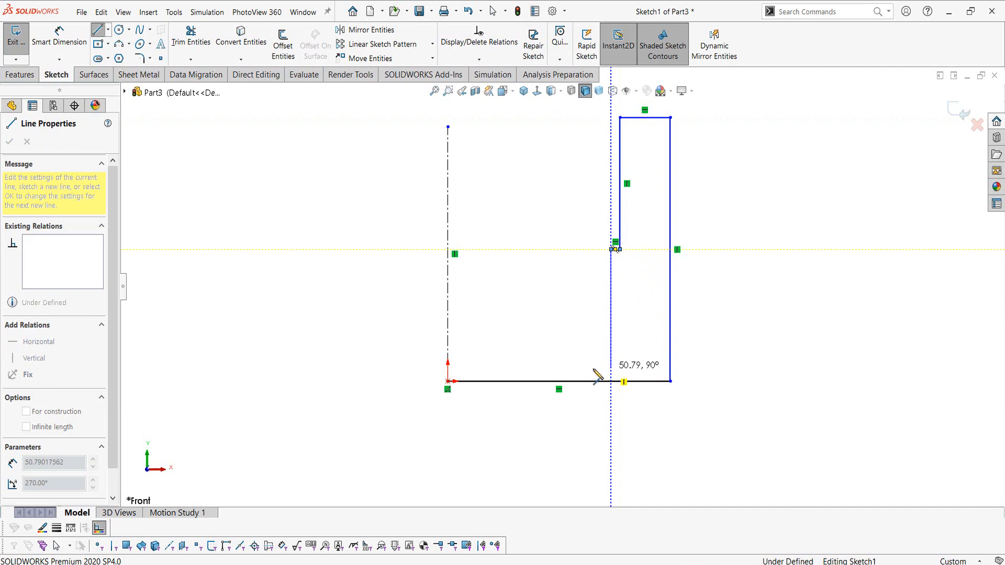
pyautogui.click(611, 368)
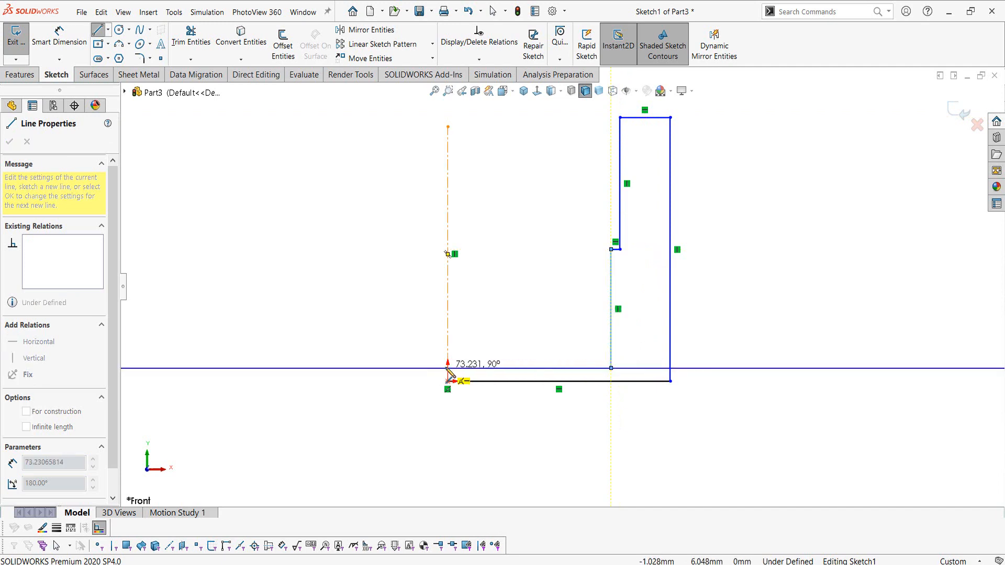
pyautogui.click(448, 368)
pyautogui.click(447, 381)
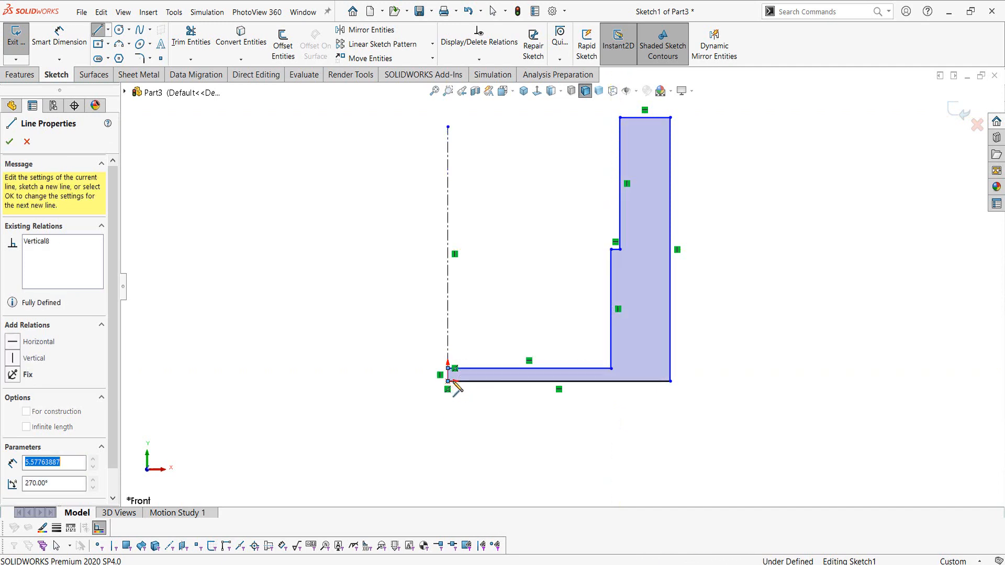
pyautogui.press('Escape')
pyautogui.press('f')
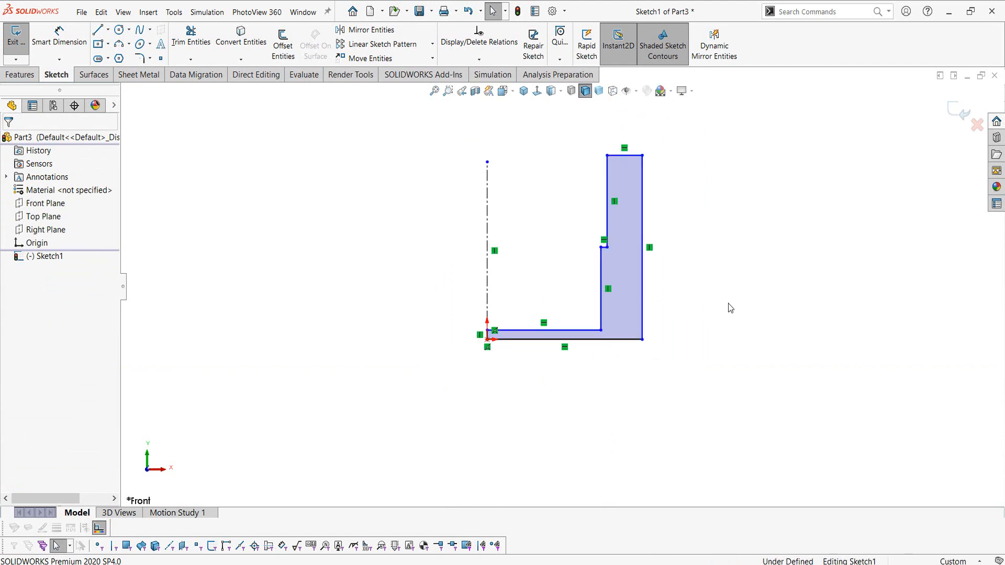
# Dimension the height of the profile's outer vertical line as 28 mm
pyautogui.moveTo(731, 307); pyautogui.dragTo(727, 230, button='right')
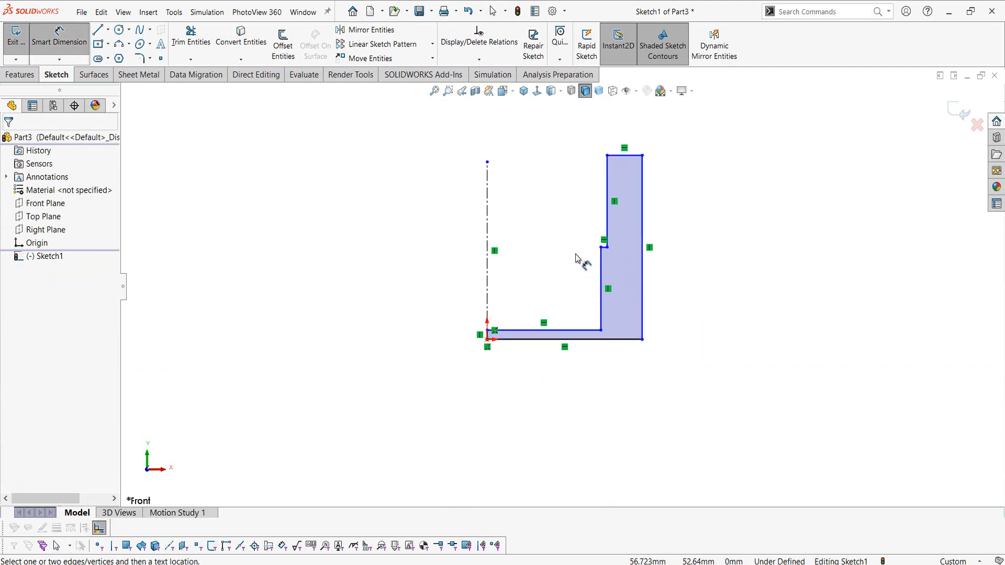
pyautogui.click(649, 270)
pyautogui.click(775, 280)
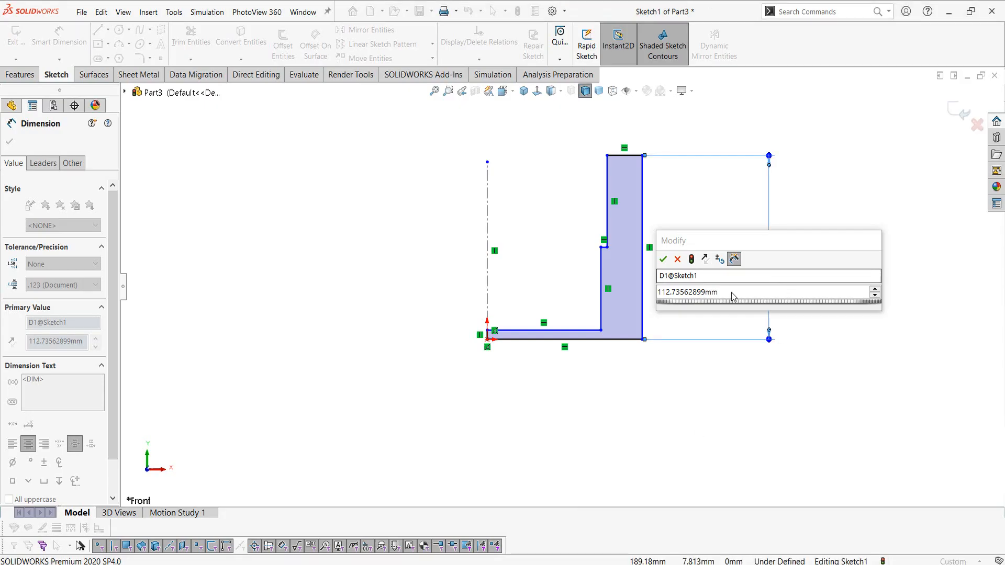
pyautogui.write('28')
pyautogui.press('Return')
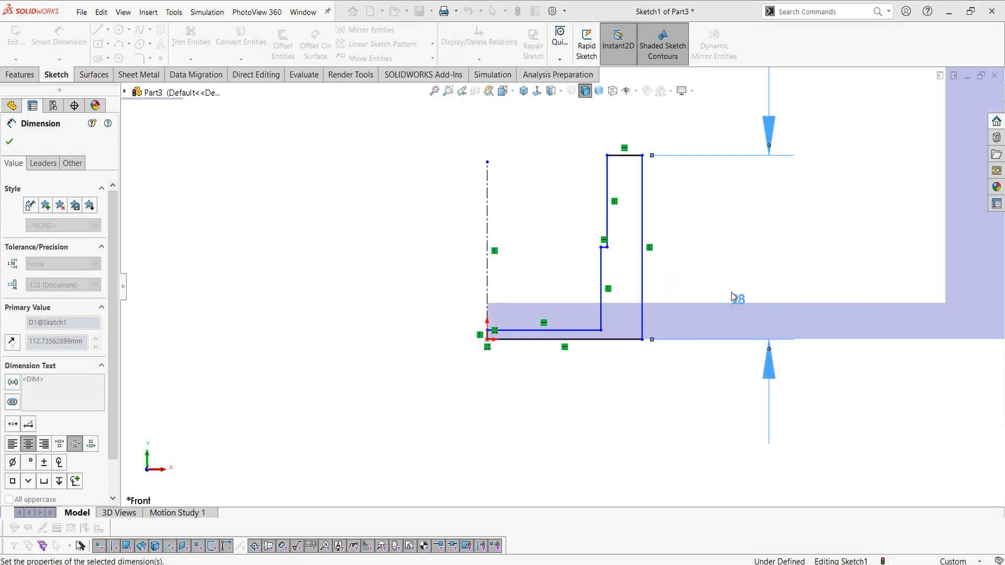
# Dimension the distance from the inner floor line to the profile's top edge as 27 mm
pyautogui.click(587, 331)
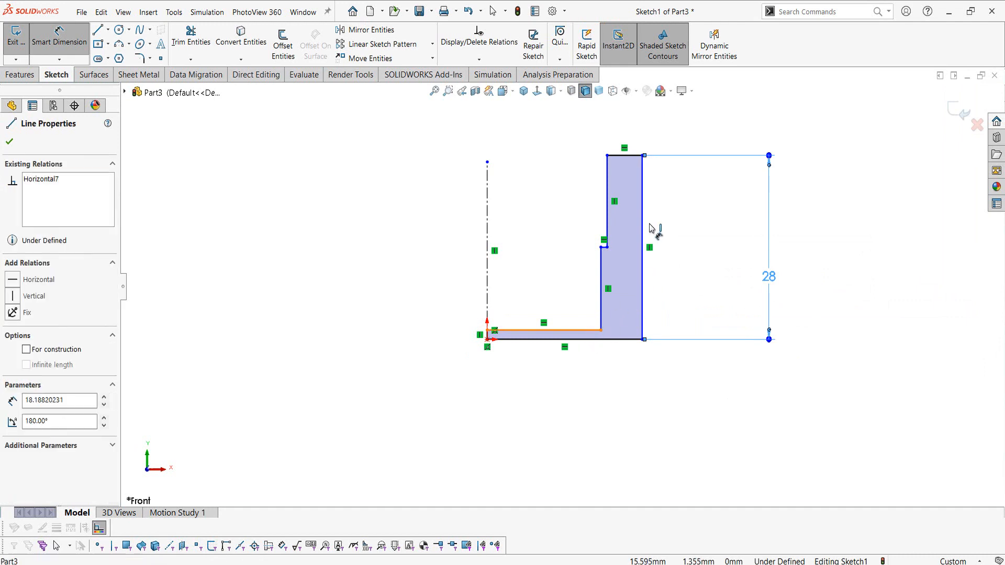
pyautogui.click(619, 155)
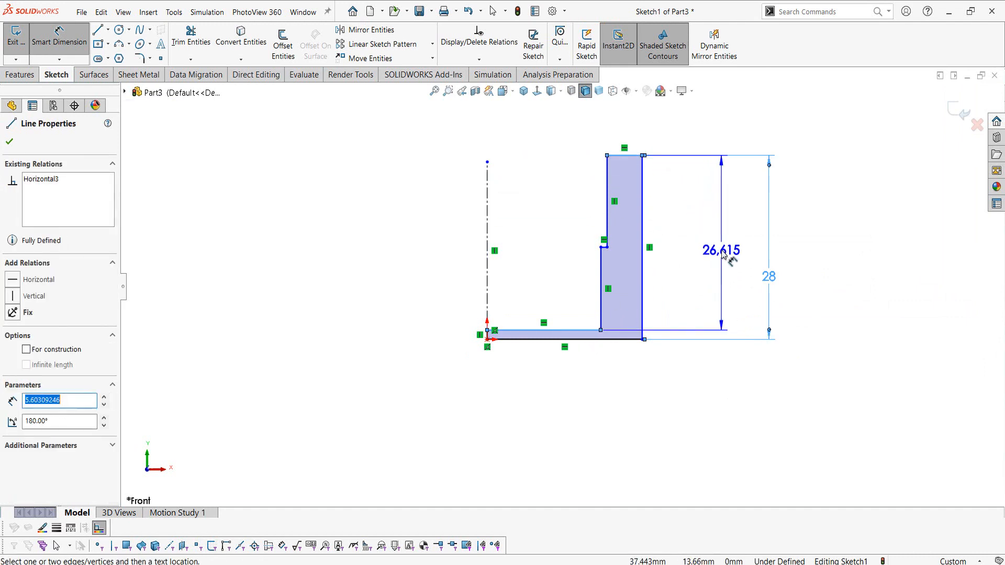
pyautogui.click(722, 254)
pyautogui.write('27')
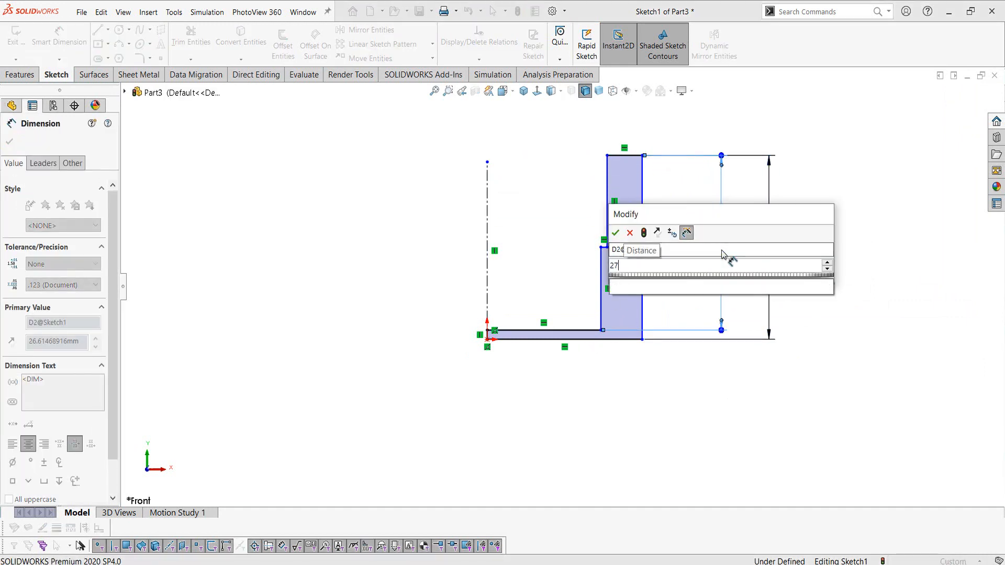
pyautogui.press('Return')
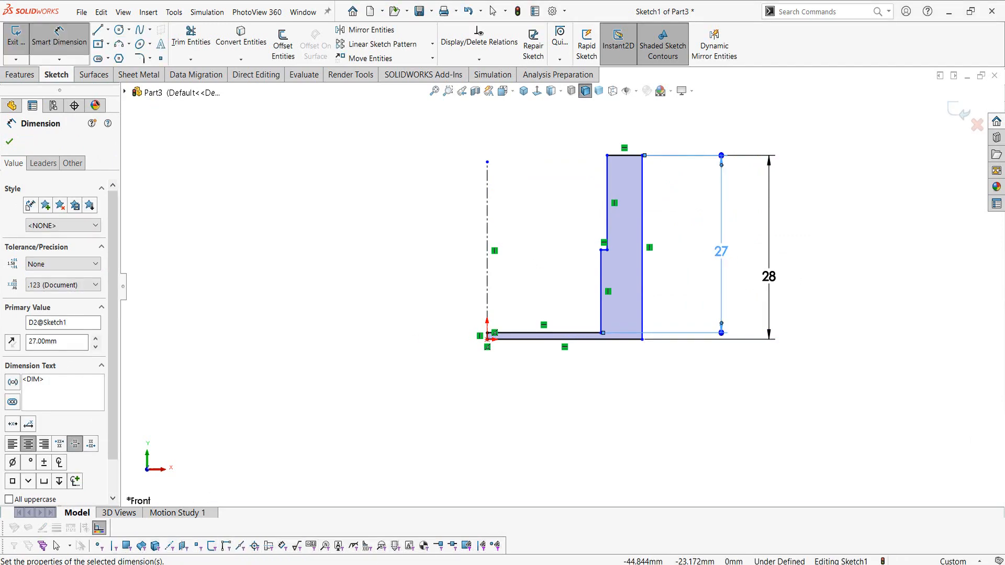
# Check the Piston drawing in Nitro Pro and dimension the height of the sketch's upper inner wall as 12 mm
pyautogui.hotkey('alt', 'Tab')
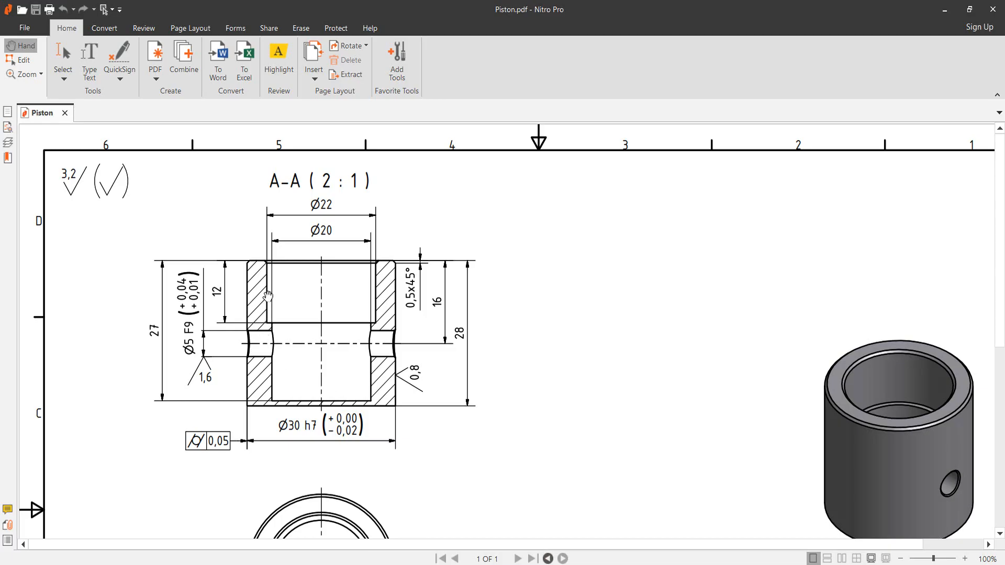
pyautogui.hotkey('alt', 'Tab')
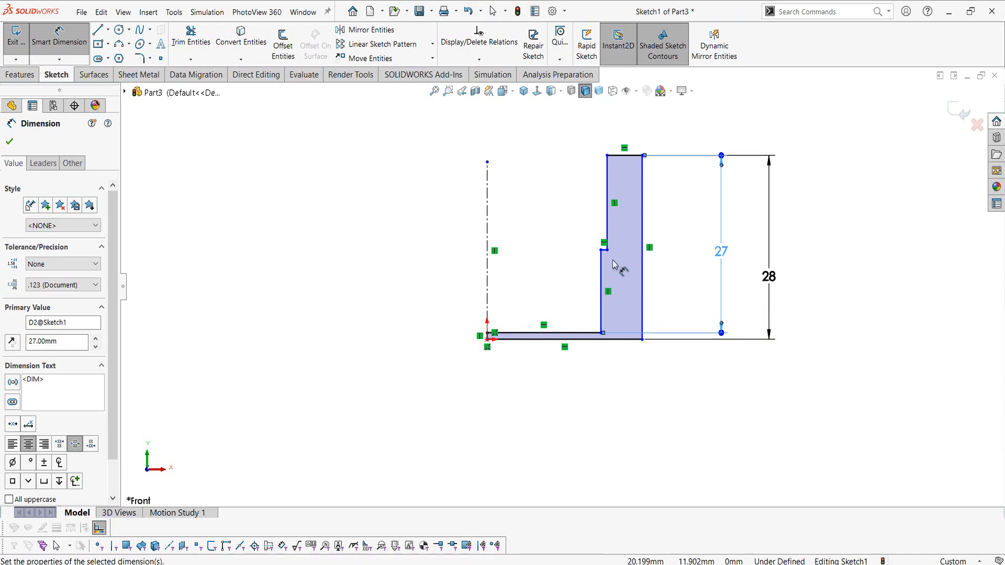
pyautogui.click(609, 220)
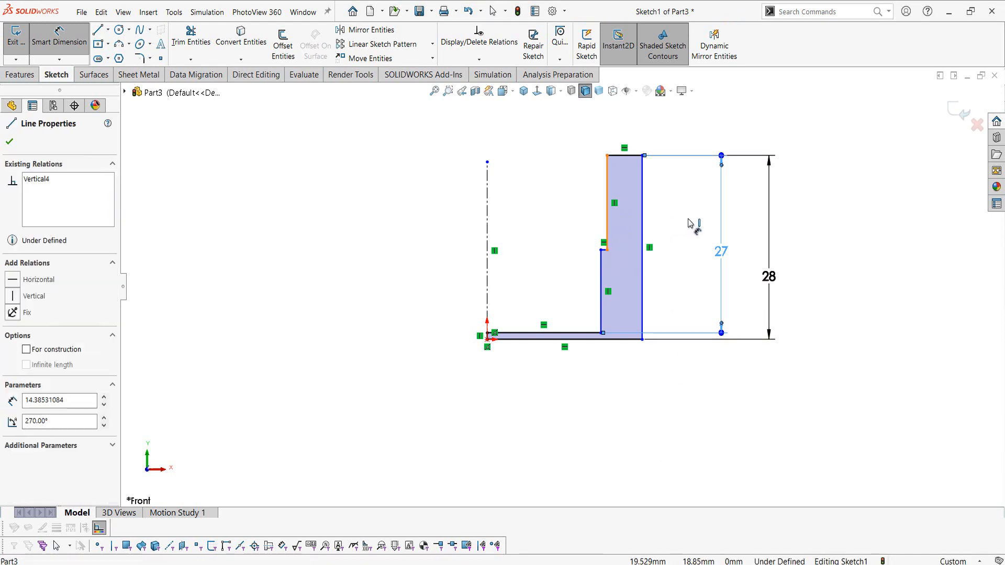
pyautogui.click(691, 220)
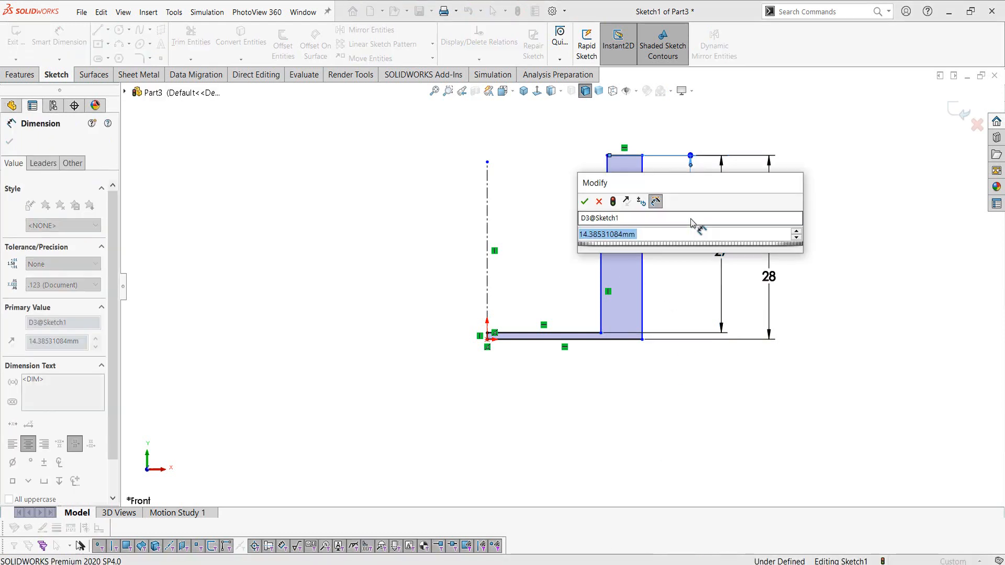
pyautogui.write('12')
pyautogui.press('Escape')
pyautogui.press('Return')
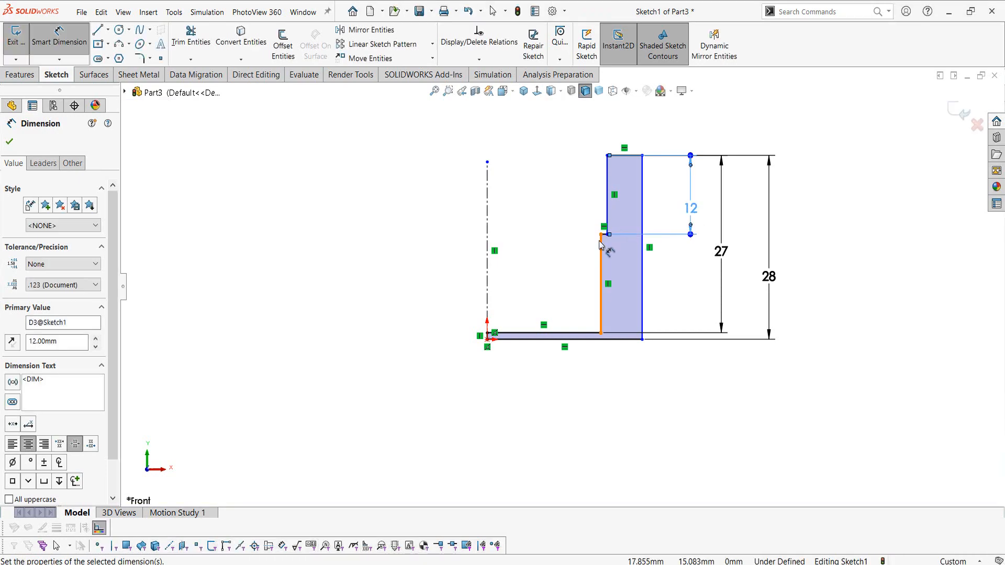
# Check the Piston drawing in Nitro Pro and dimension the outer wall's diameter about the centerline as 30 mm
pyautogui.hotkey('alt', 'Tab')
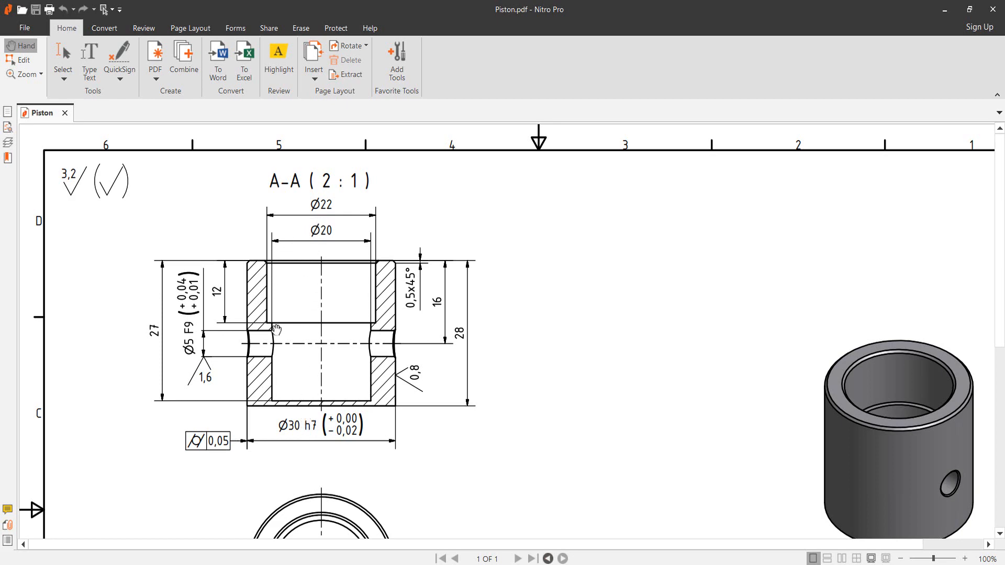
pyautogui.hotkey('alt', 'Tab')
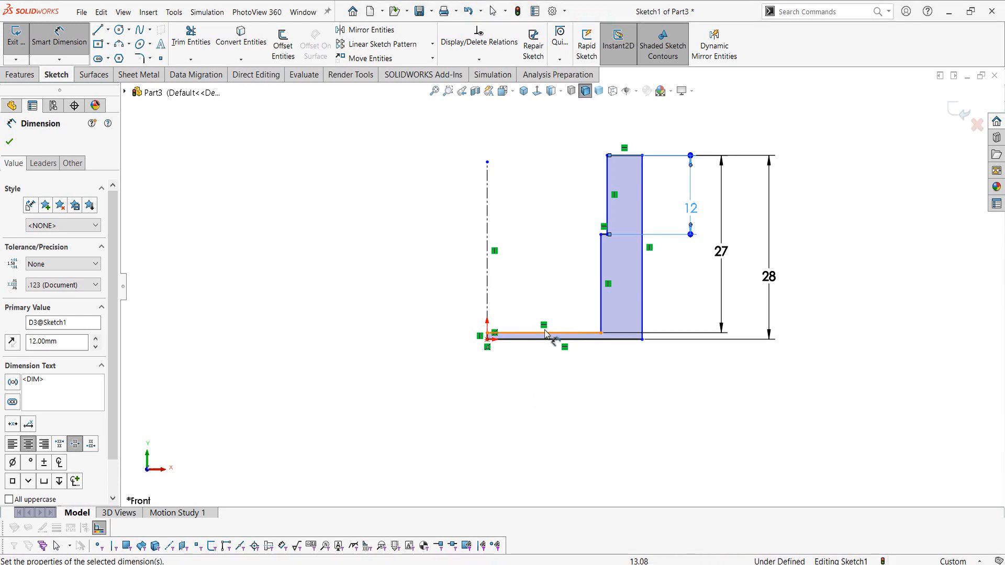
pyautogui.click(643, 275)
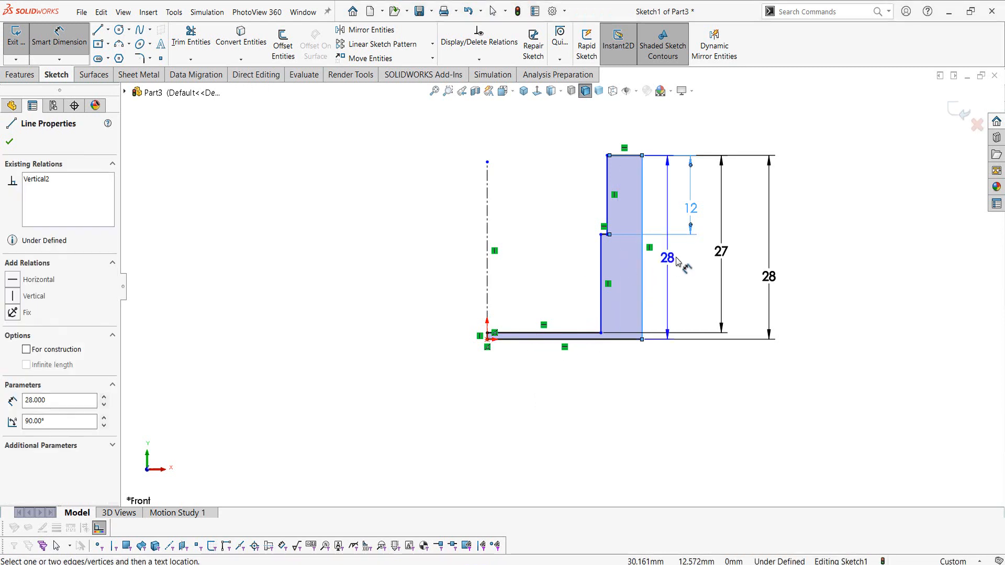
pyautogui.click(484, 246)
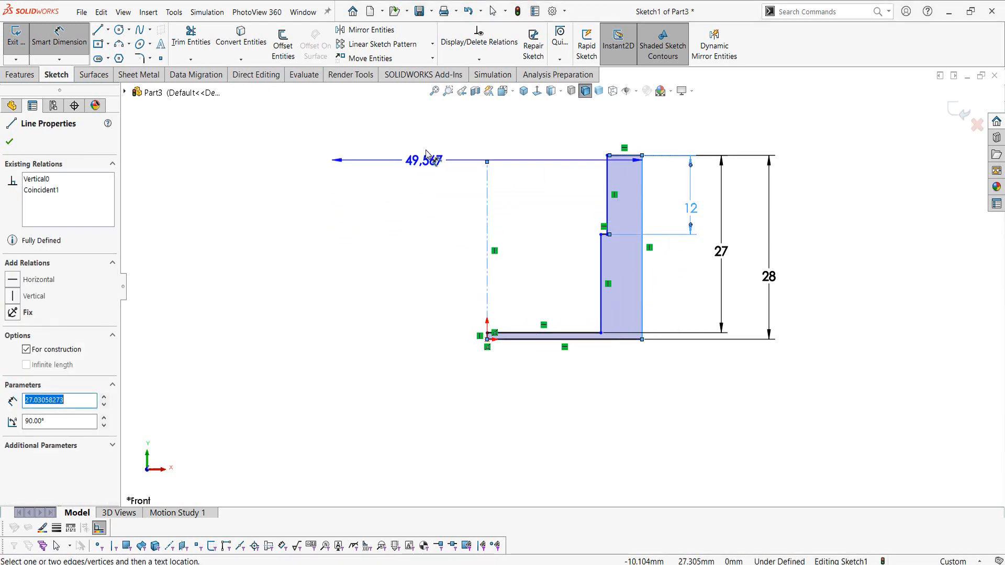
pyautogui.press('z')
pyautogui.scroll(-3, 505, 210)
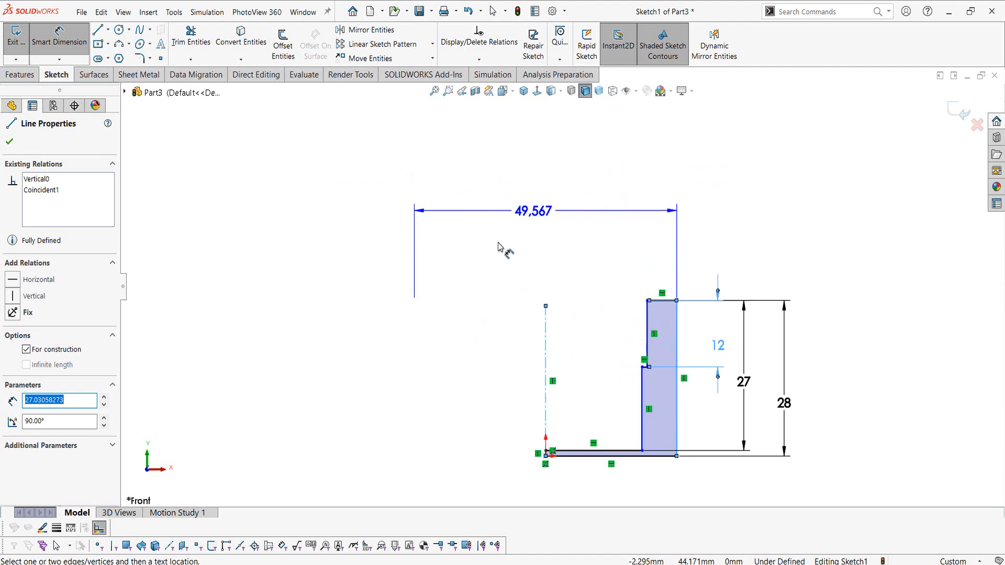
pyautogui.click(534, 214)
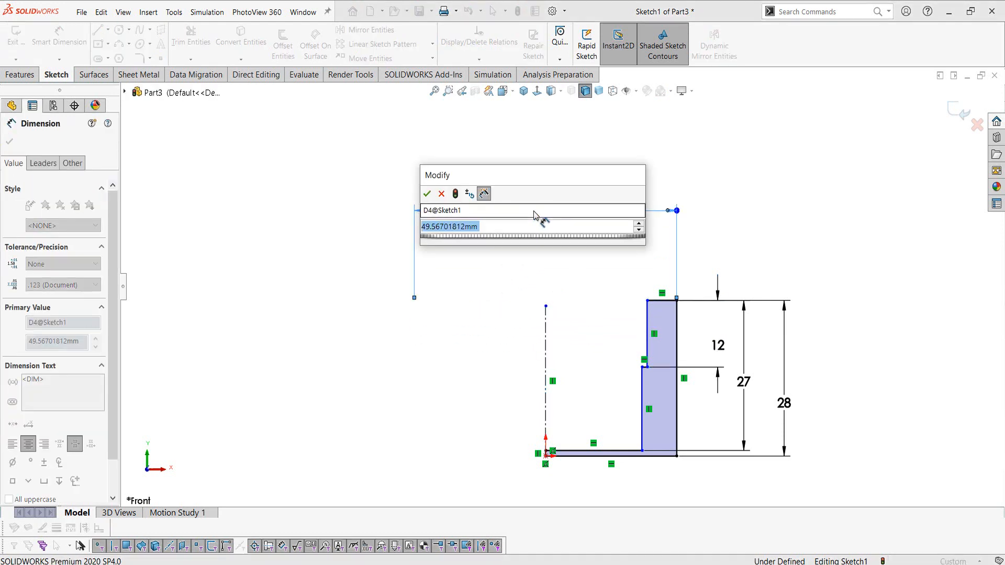
pyautogui.write('30')
pyautogui.press('Return')
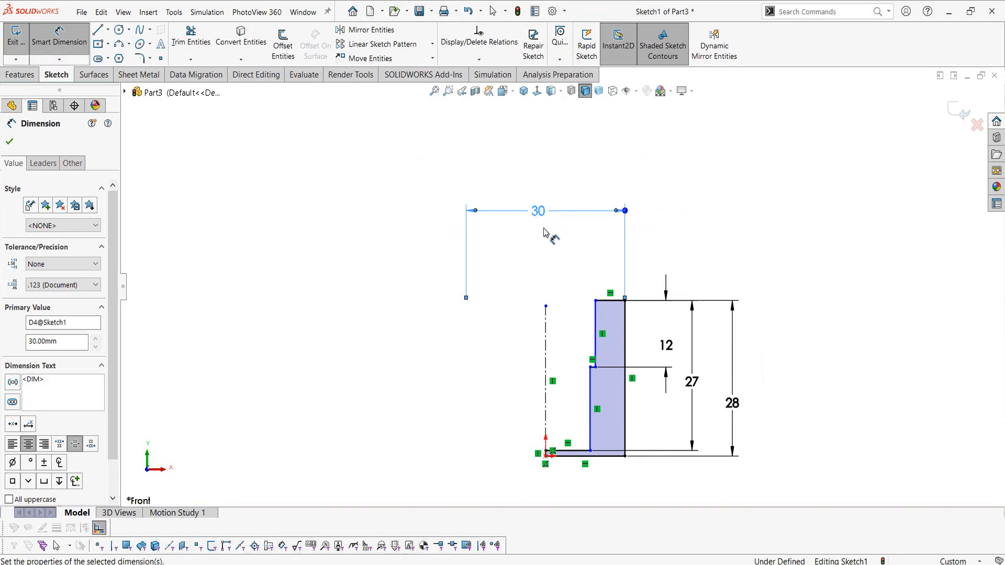
# Dimension the lower inner wall's diameter about the centerline as 22 mm
pyautogui.scroll(-3, 579, 369)
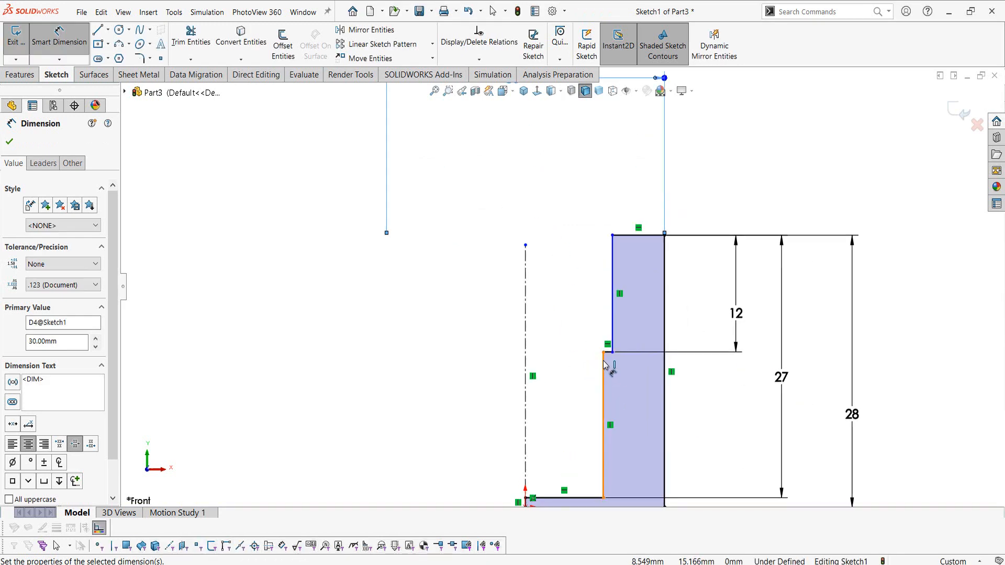
pyautogui.click(577, 372)
pyautogui.click(525, 376)
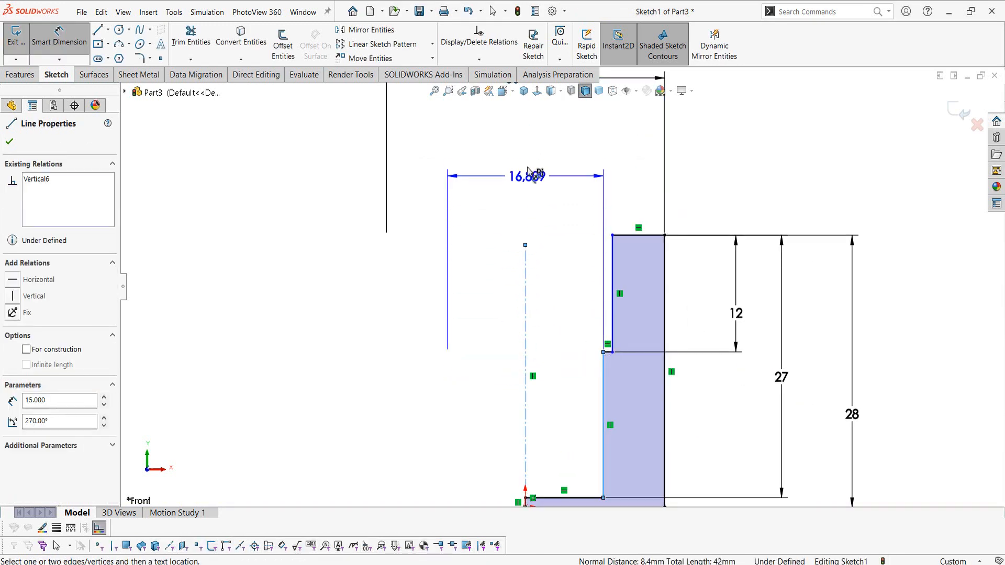
pyautogui.click(527, 157)
pyautogui.write('22')
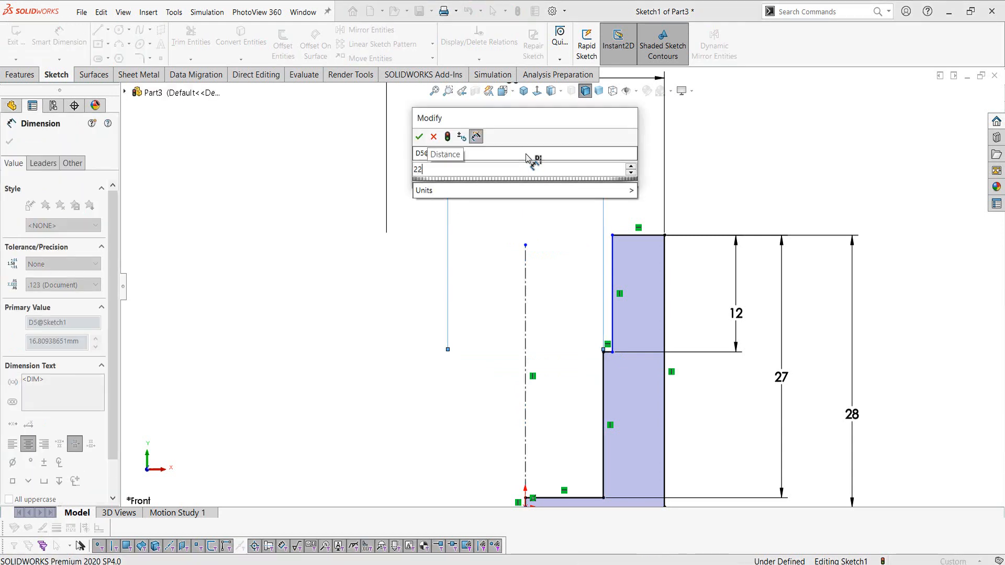
pyautogui.press('Return')
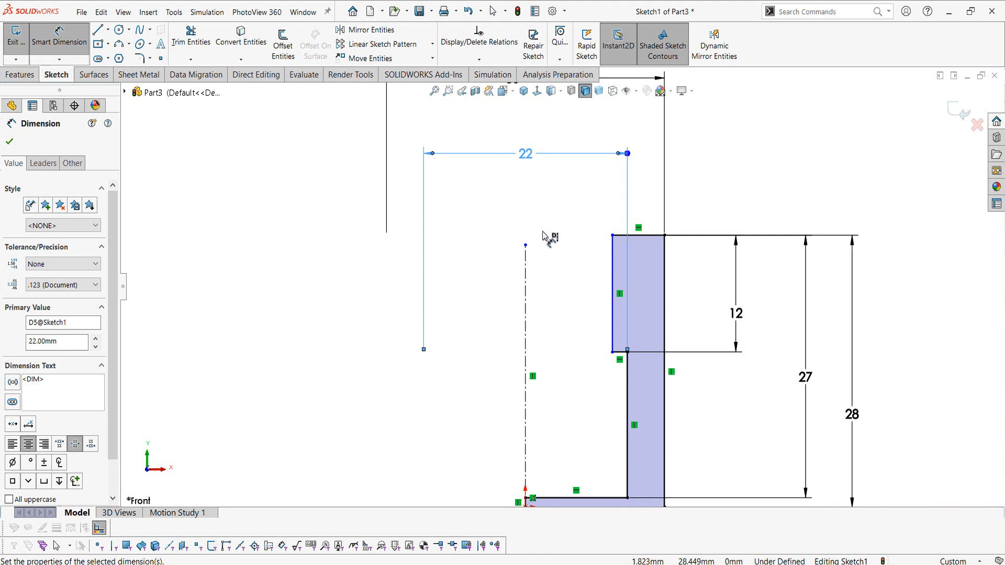
# Undo the last value change and set the lower inner wall's diameter dimension to 20 mm
pyautogui.press('Escape')
pyautogui.hotkey('ctrl', 'z')
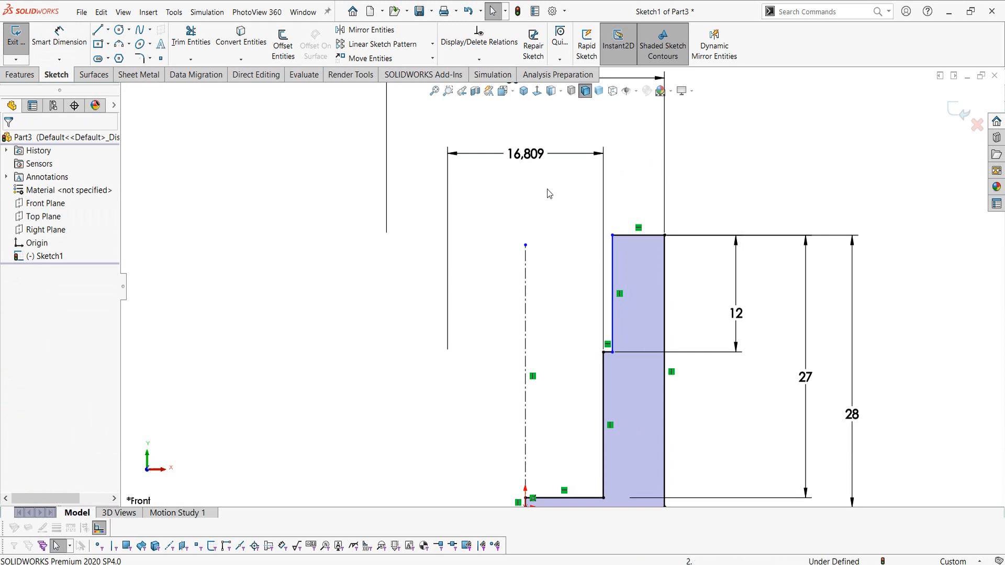
pyautogui.click(523, 157)
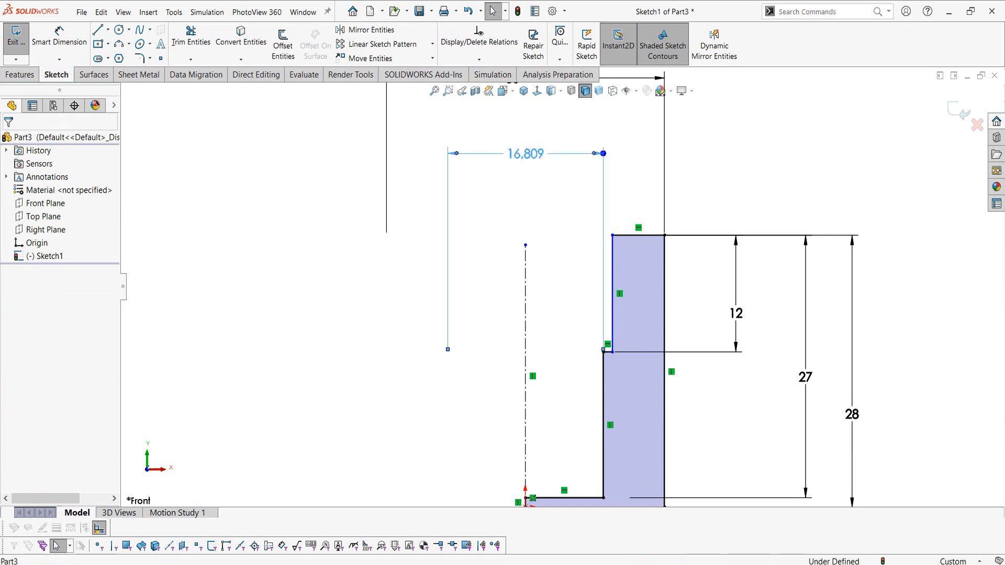
pyautogui.doubleClick(525, 154)
pyautogui.write('20')
pyautogui.press('Return')
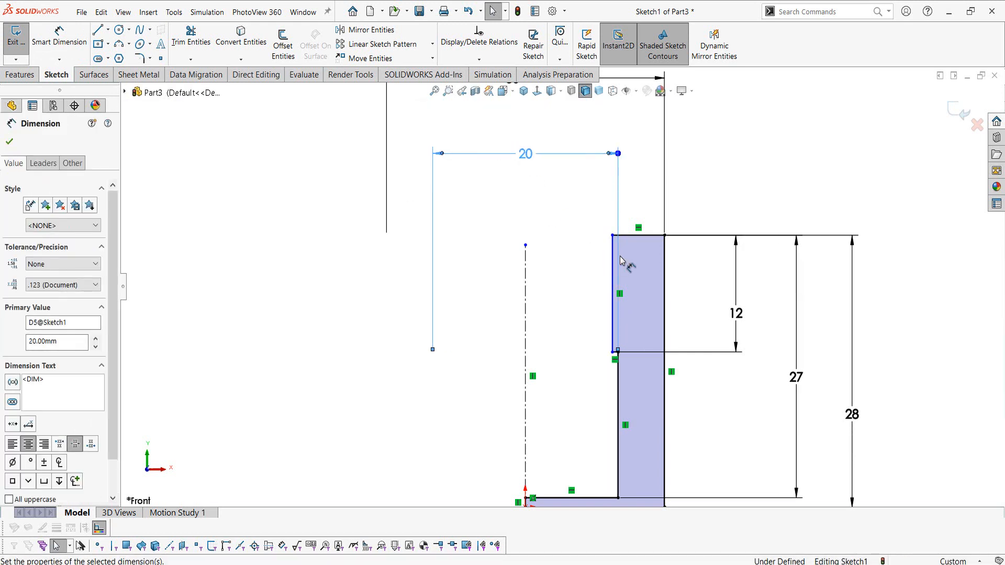
pyautogui.press('Escape')
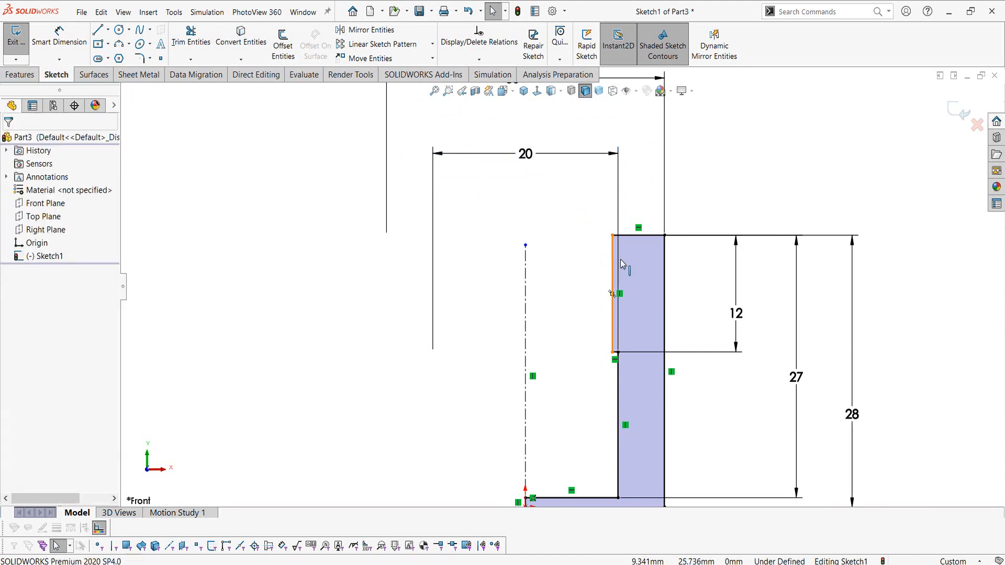
# Move the upper inner wall outward and dimension its diameter about the centerline as 22 mm
pyautogui.moveTo(623, 264); pyautogui.dragTo(642, 272)
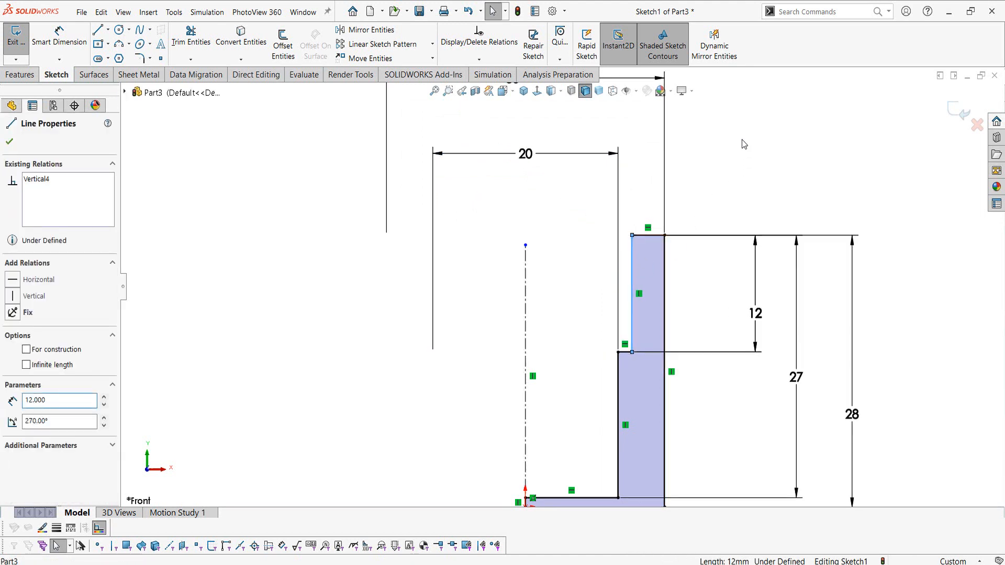
pyautogui.press('d')
pyautogui.click(633, 272)
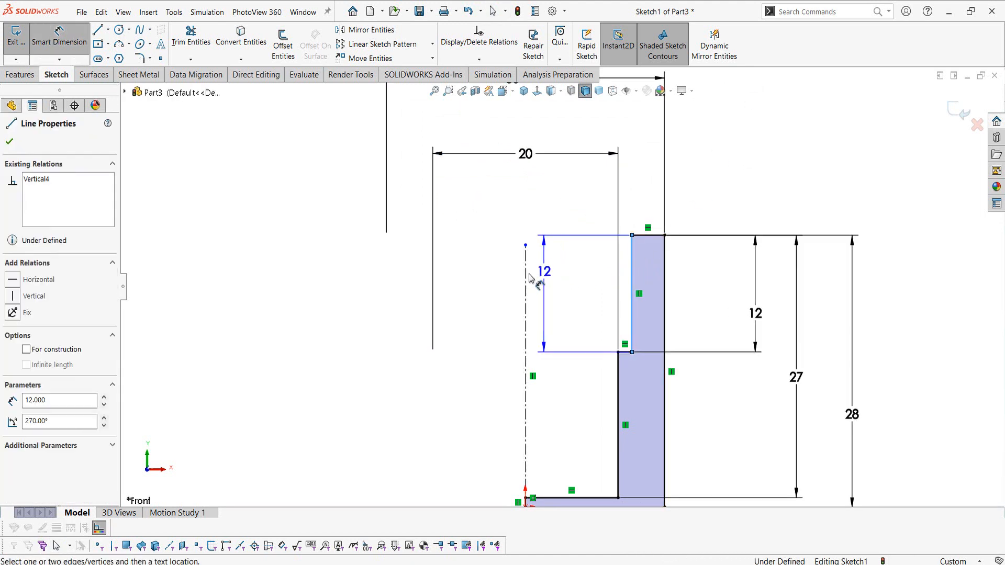
pyautogui.click(526, 274)
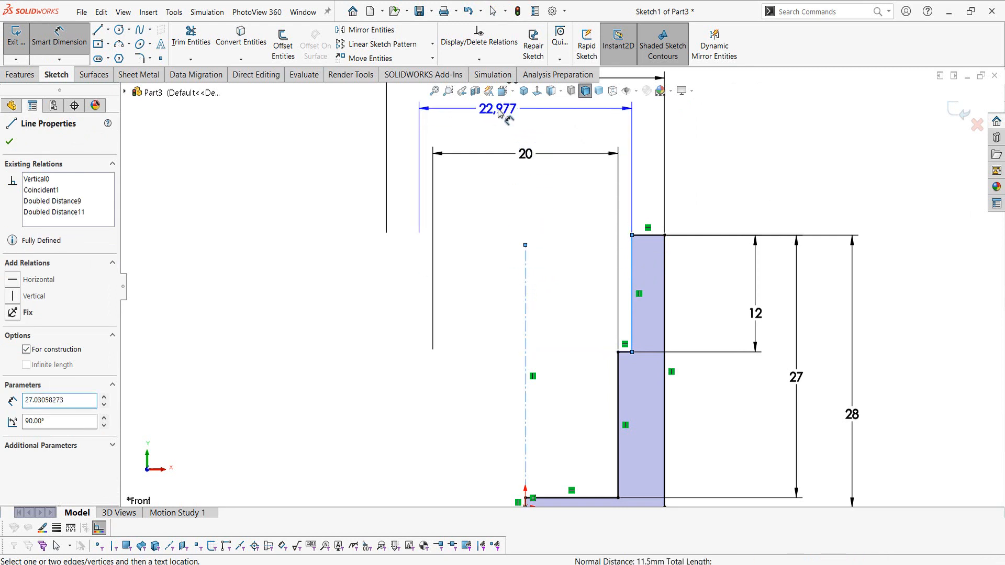
pyautogui.click(500, 111)
pyautogui.write('22')
pyautogui.press('Return')
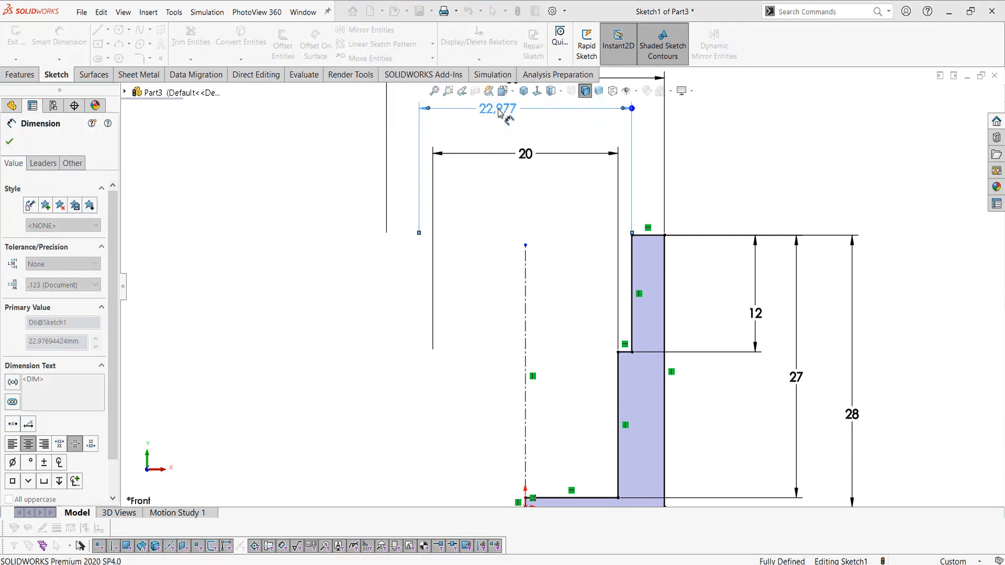
pyautogui.scroll(3, 590, 277)
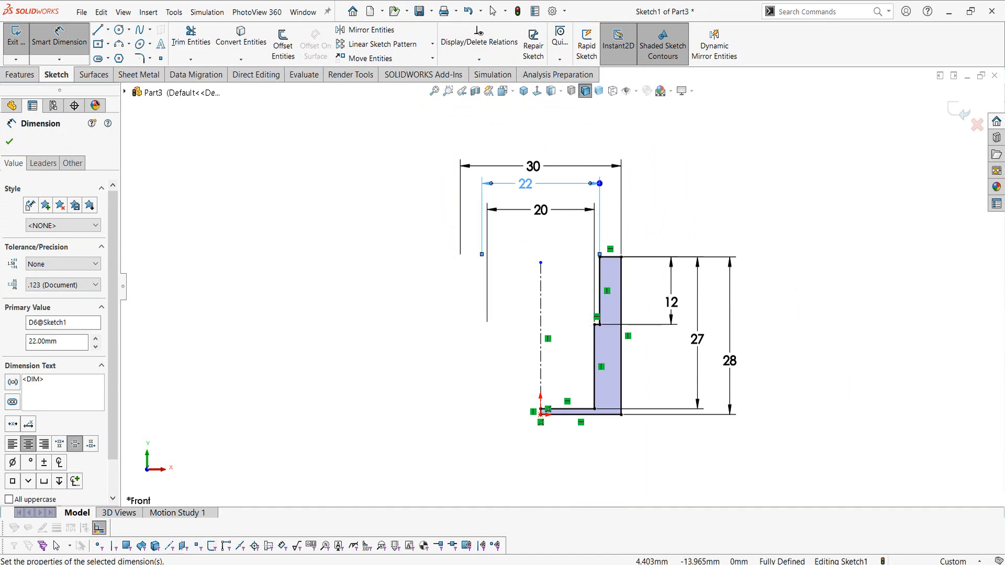
# Check the Piston drawing in Nitro Pro and chamfer both upper corners of the profile with an angle-distance sketch chamfer of 0.5 mm at 45°
pyautogui.hotkey('alt', 'Tab')
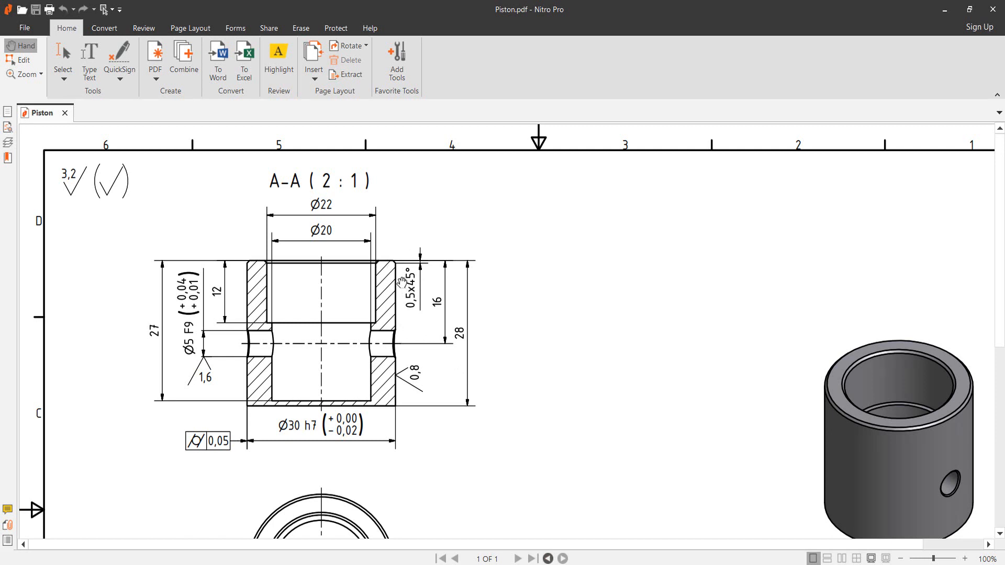
pyautogui.hotkey('alt', 'Tab')
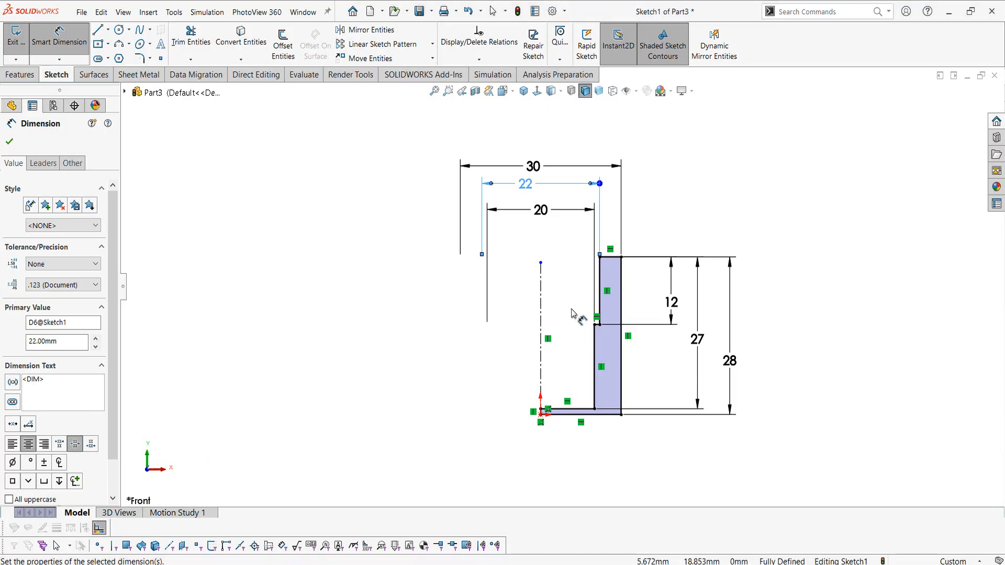
pyautogui.press('Escape')
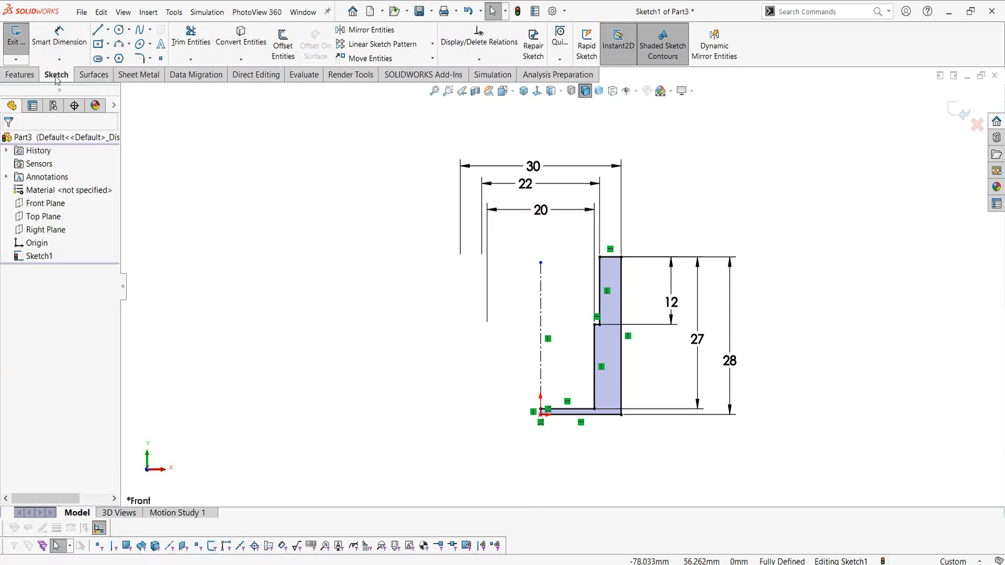
pyautogui.click(149, 59)
pyautogui.click(164, 90)
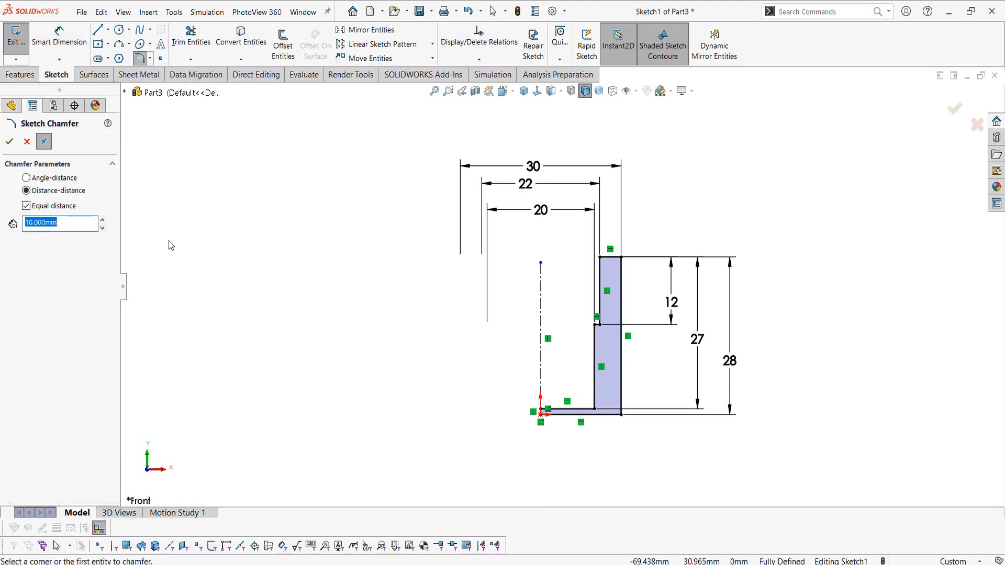
pyautogui.click(57, 178)
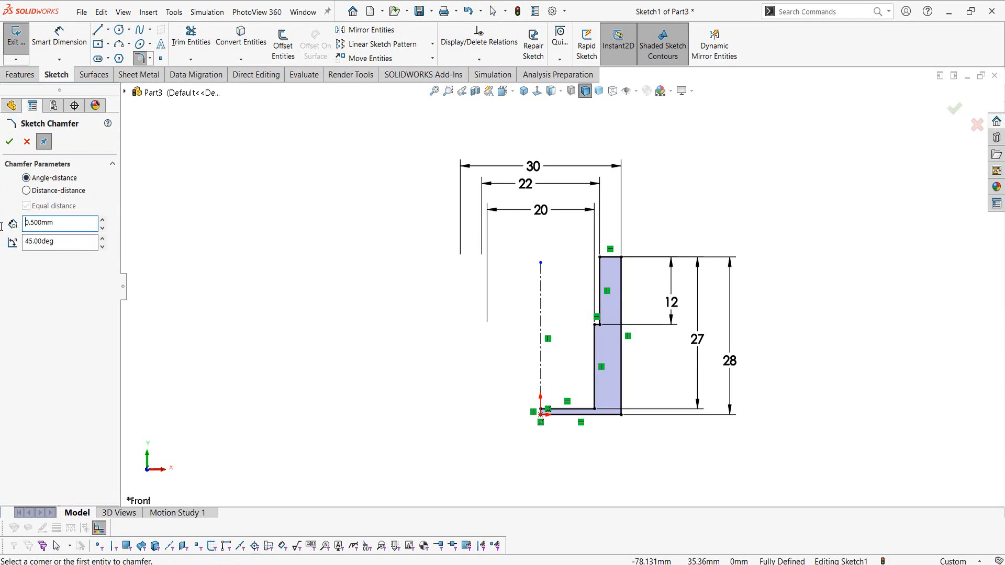
pyautogui.scroll(-1, 669, 287)
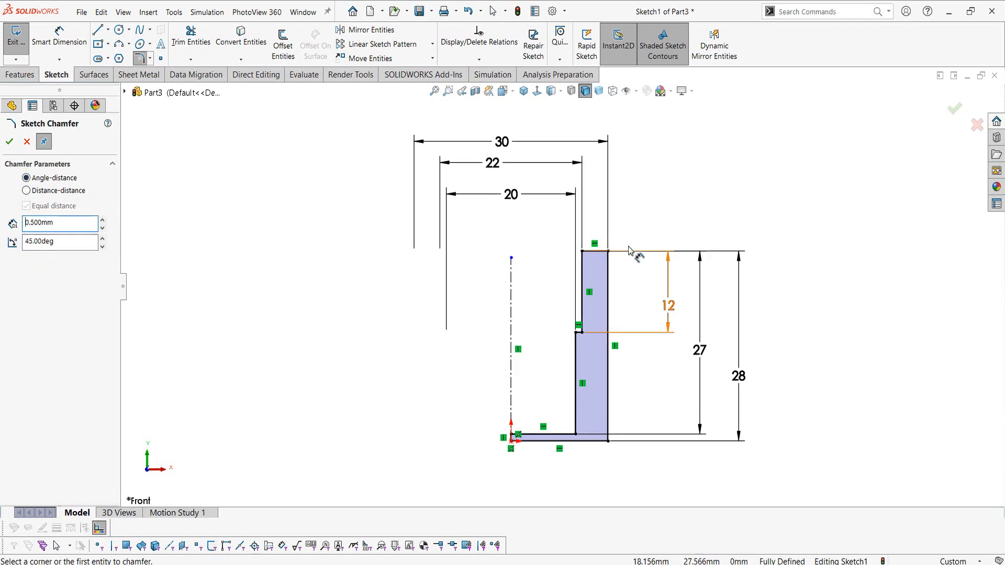
pyautogui.scroll(-3, 599, 255)
pyautogui.click(569, 275)
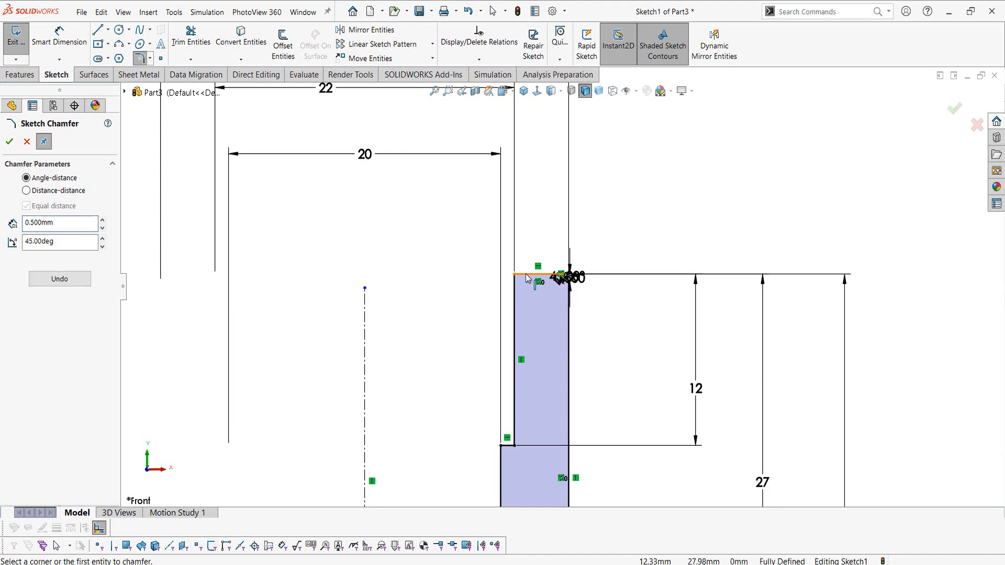
pyautogui.click(514, 274)
pyautogui.scroll(3, 555, 287)
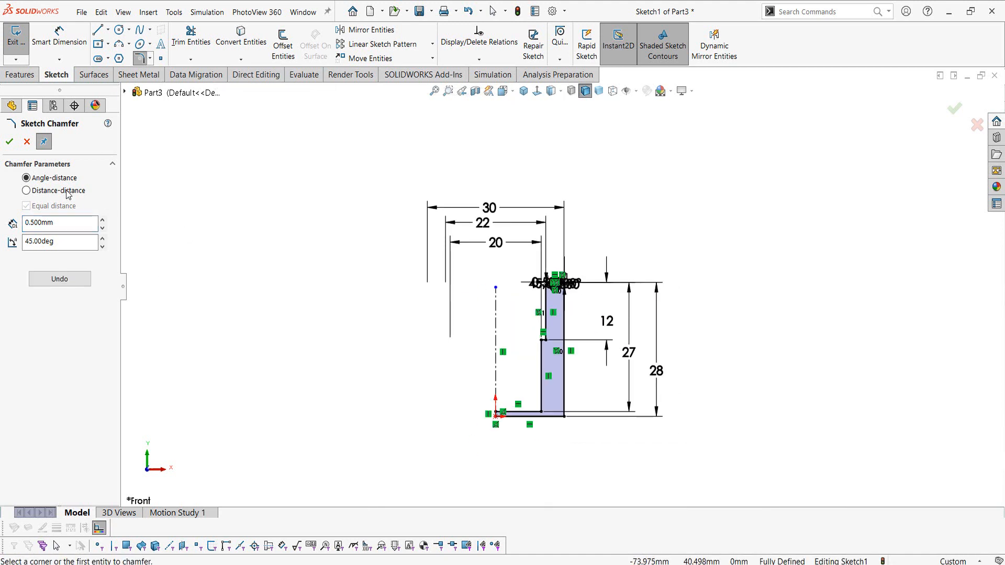
pyautogui.click(11, 143)
# Revolve the half-profile 360° about the vertical centerline into a solid body
pyautogui.click(19, 74)
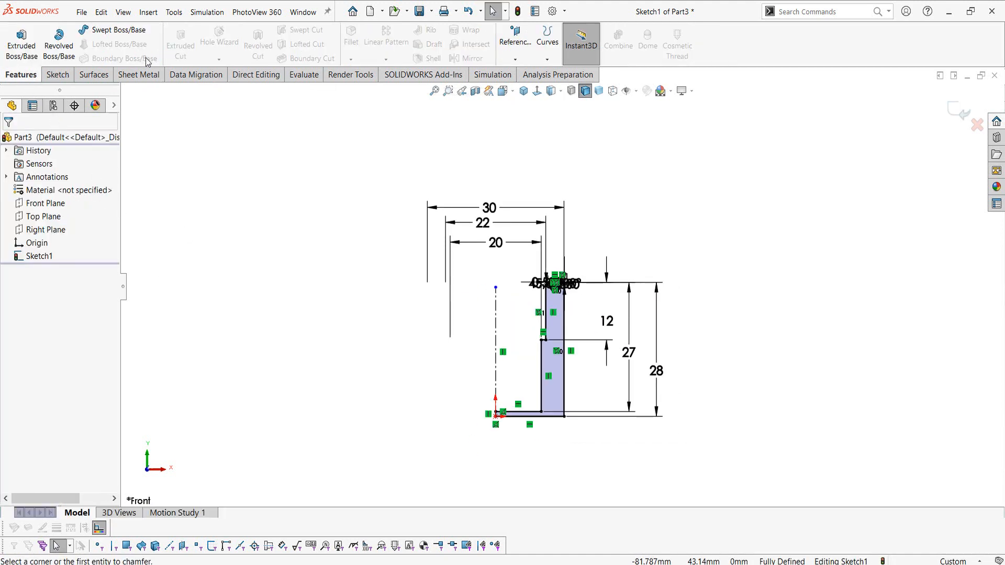
pyautogui.click(58, 44)
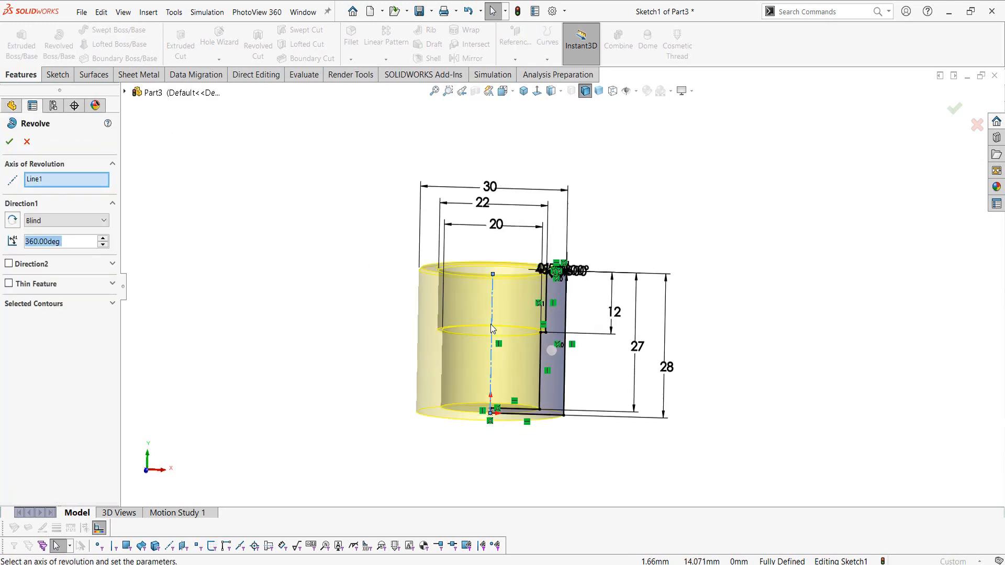
pyautogui.moveTo(541, 201)
pyautogui.mouseDown(button='middle')
pyautogui.moveTo(554, 220)
pyautogui.moveTo(526, 233)
pyautogui.mouseUp(button='middle')
pyautogui.click(9, 142)
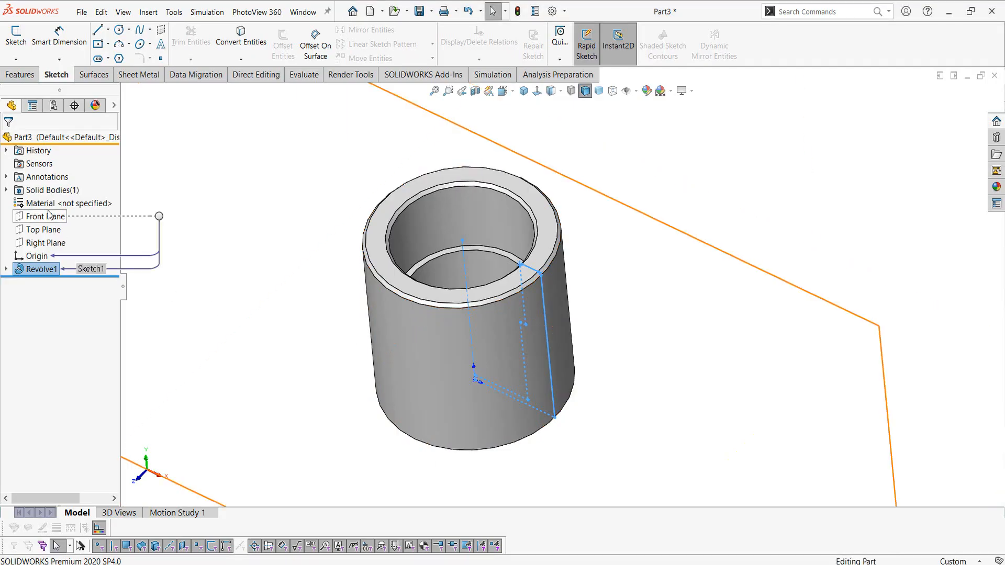
# Start a sketch on the Front Plane and draw a circle about 6.8 mm in diameter on the piston's vertical axis, above the origin
pyautogui.click(49, 217)
pyautogui.click(61, 200)
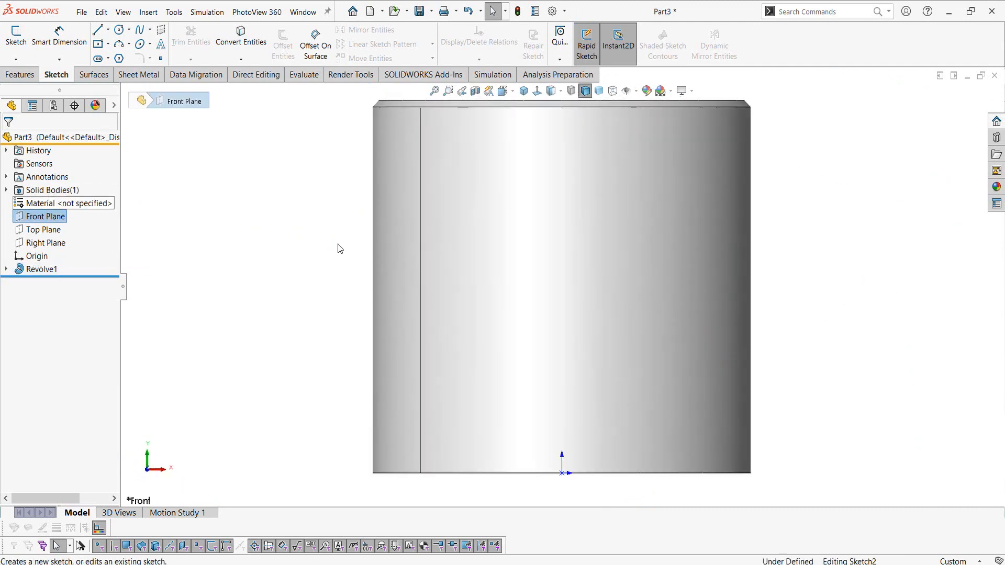
pyautogui.click(119, 29)
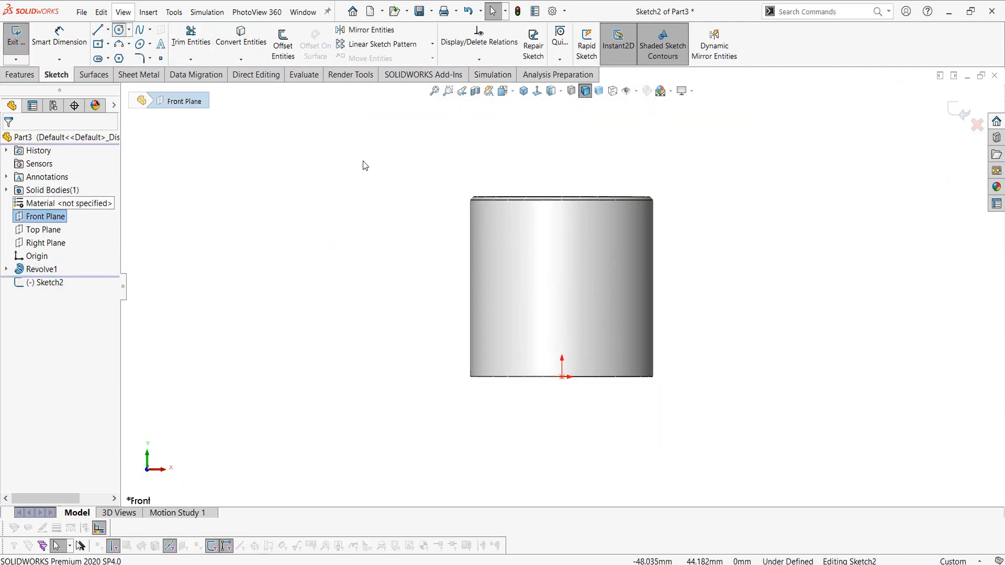
pyautogui.click(561, 286)
pyautogui.click(573, 303)
pyautogui.press('Escape')
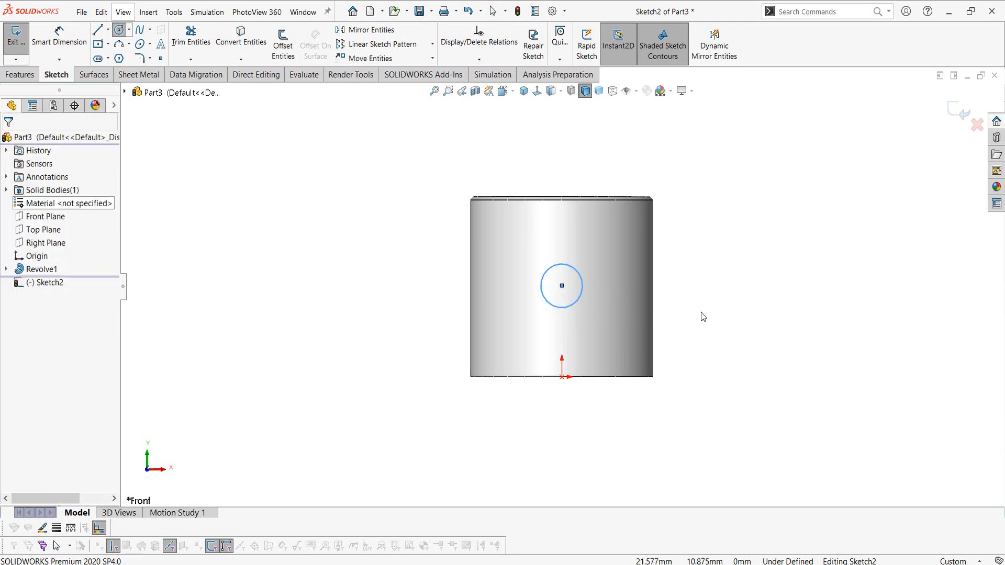
# Dimension the circle's diameter as 5 mm
pyautogui.press('d')
pyautogui.click(578, 268)
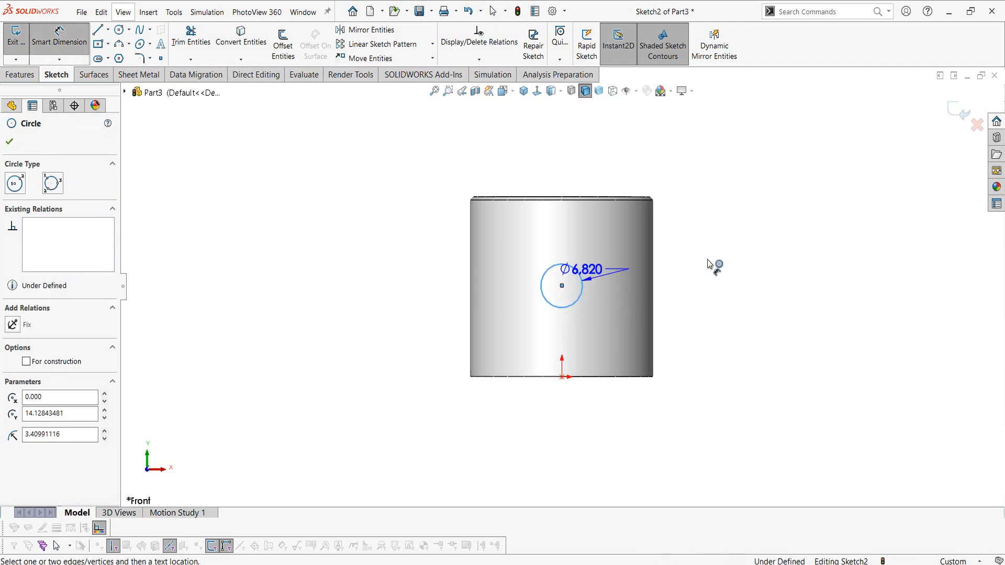
pyautogui.click(710, 263)
pyautogui.write('5')
pyautogui.press('Return')
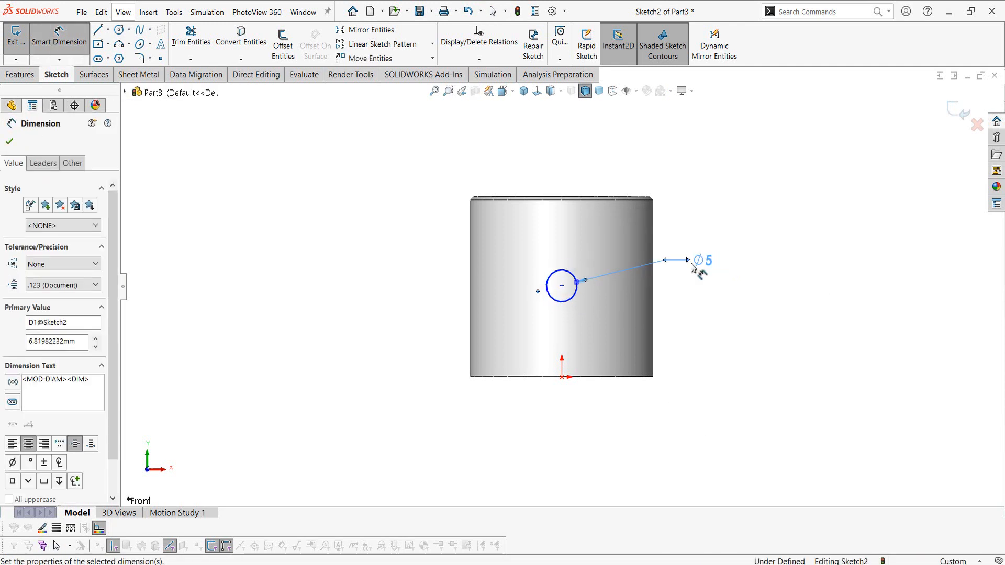
pyautogui.press('Escape')
# Add a vertical relation between the circle's center and the origin
pyautogui.click(562, 286)
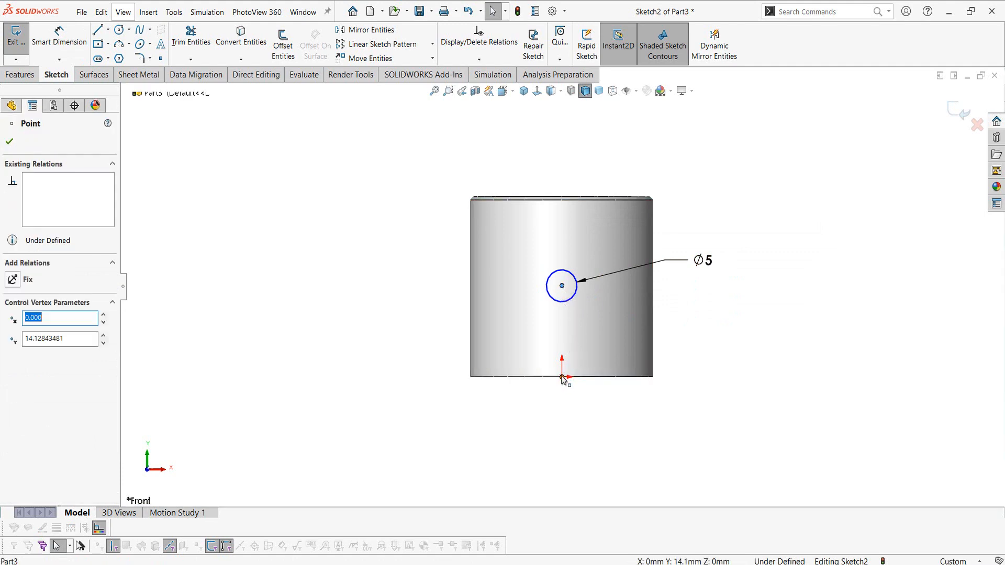
pyautogui.keyDown('ctrl'); pyautogui.click(561, 376); pyautogui.keyUp('ctrl')
pyautogui.click(609, 327)
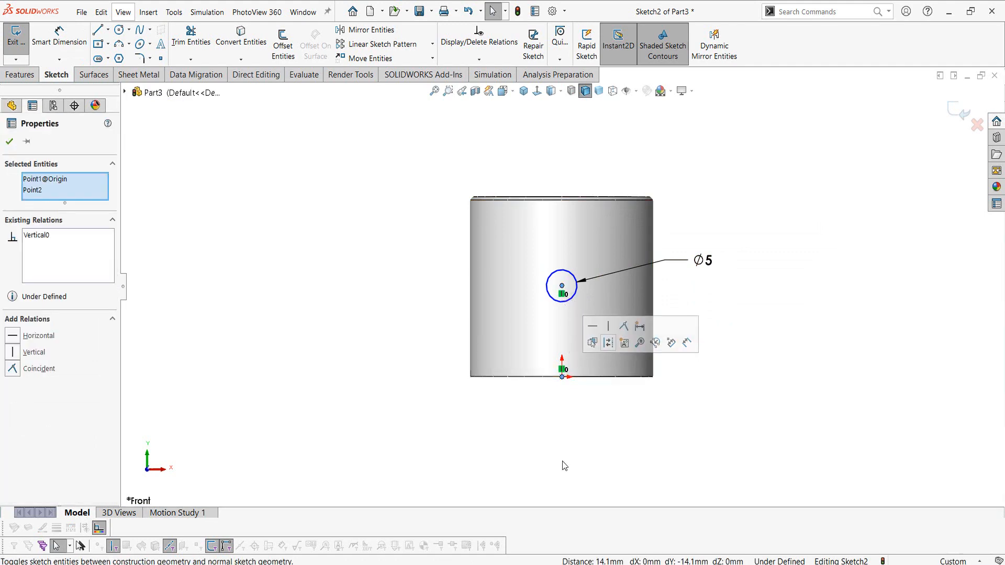
pyautogui.click(560, 465)
# Check the Piston drawing in Nitro Pro and dimension the distance from the piston's top edge to the circle's center as 16 mm
pyautogui.hotkey('alt', 'Tab')
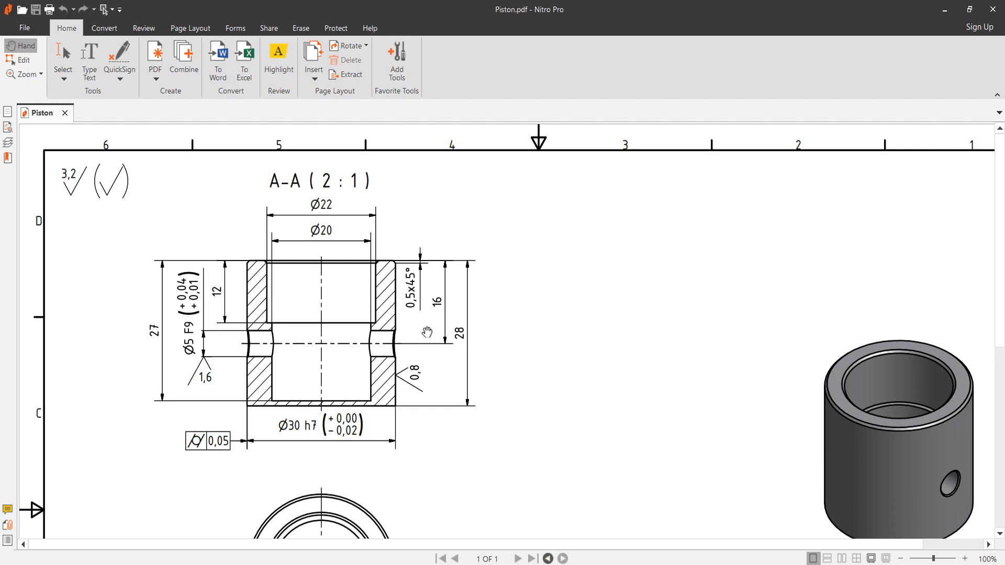
pyautogui.hotkey('alt', 'Tab')
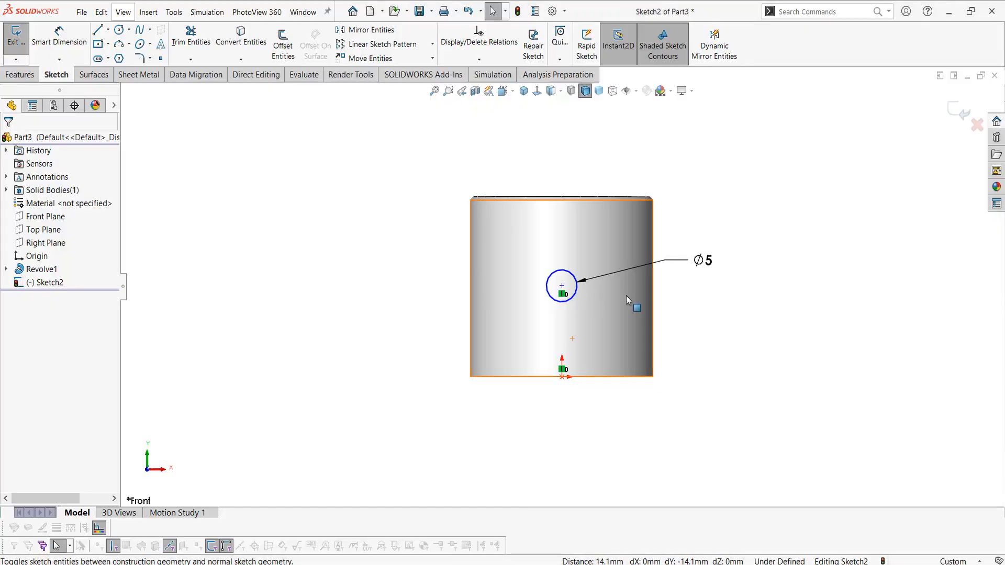
pyautogui.moveTo(800, 357); pyautogui.dragTo(804, 314, button='right')
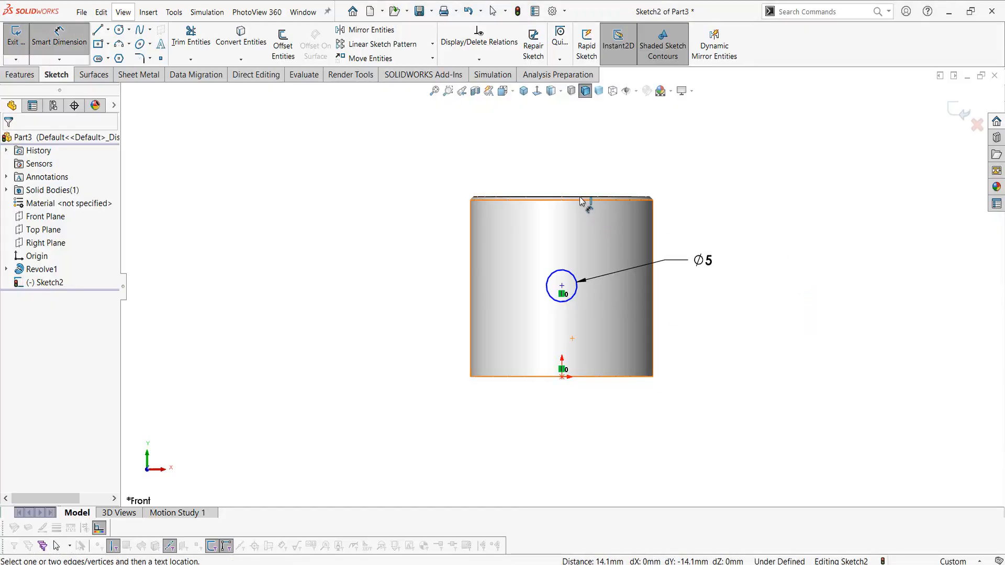
pyautogui.click(581, 199)
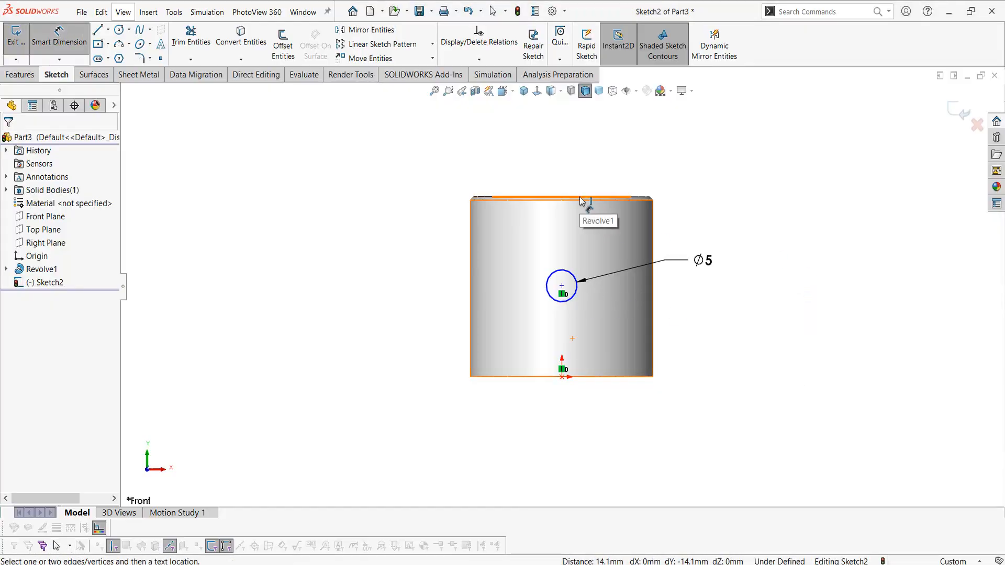
pyautogui.click(562, 287)
pyautogui.click(749, 281)
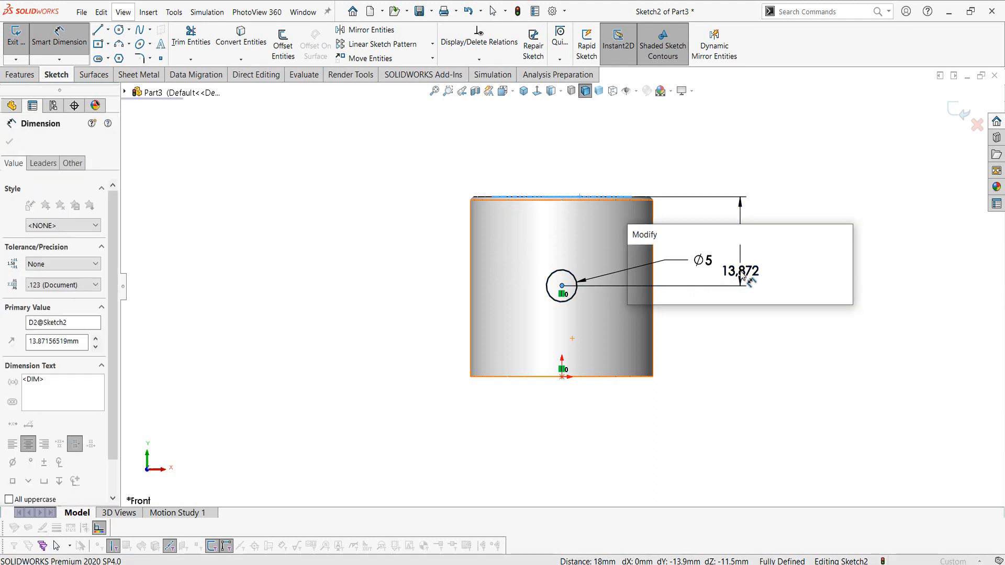
pyautogui.write('16')
pyautogui.press('Return')
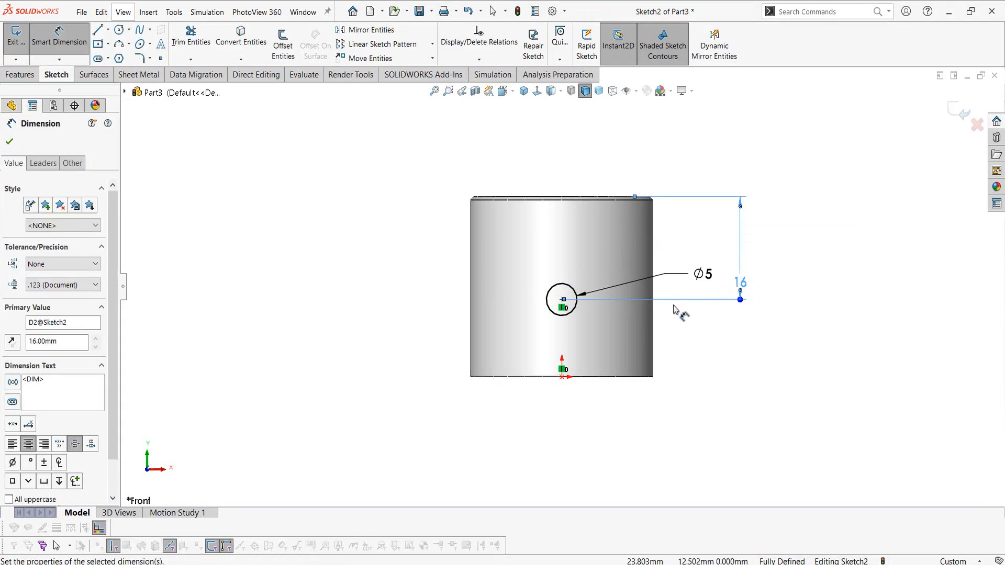
pyautogui.press('Escape')
# Cut the circle through both walls of the piston with an Extruded Cut set to Through All - Both
pyautogui.click(20, 74)
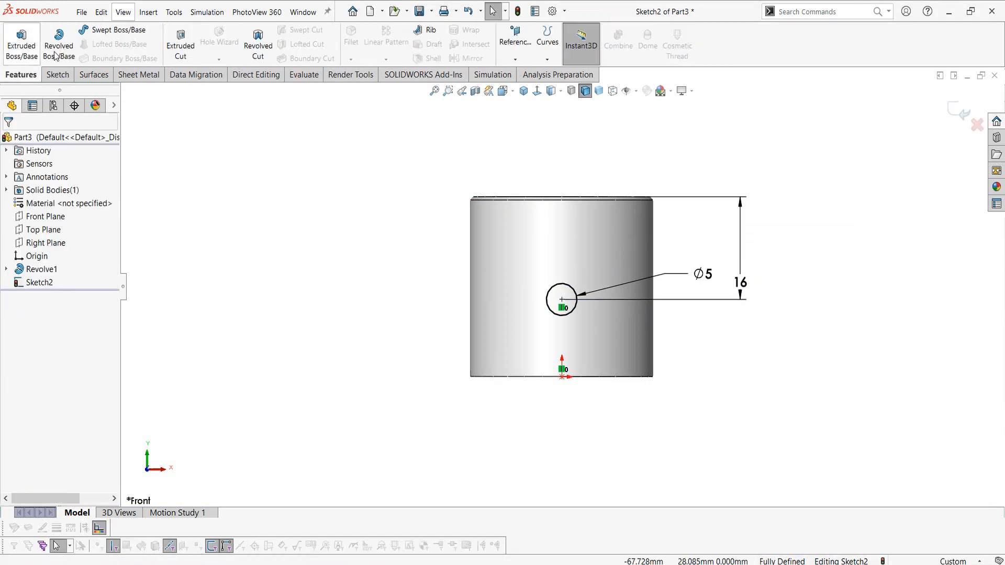
pyautogui.click(181, 46)
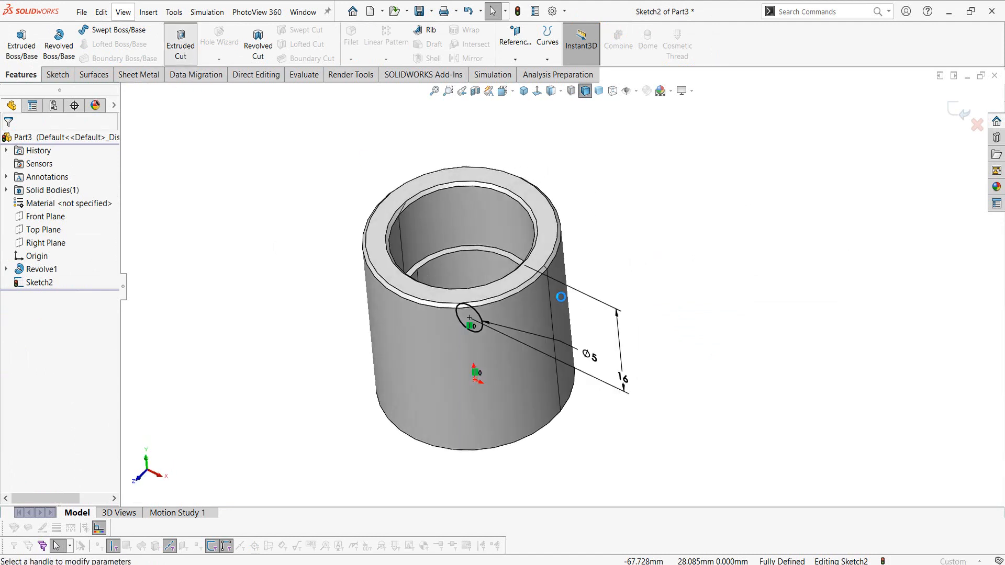
pyautogui.click(61, 216)
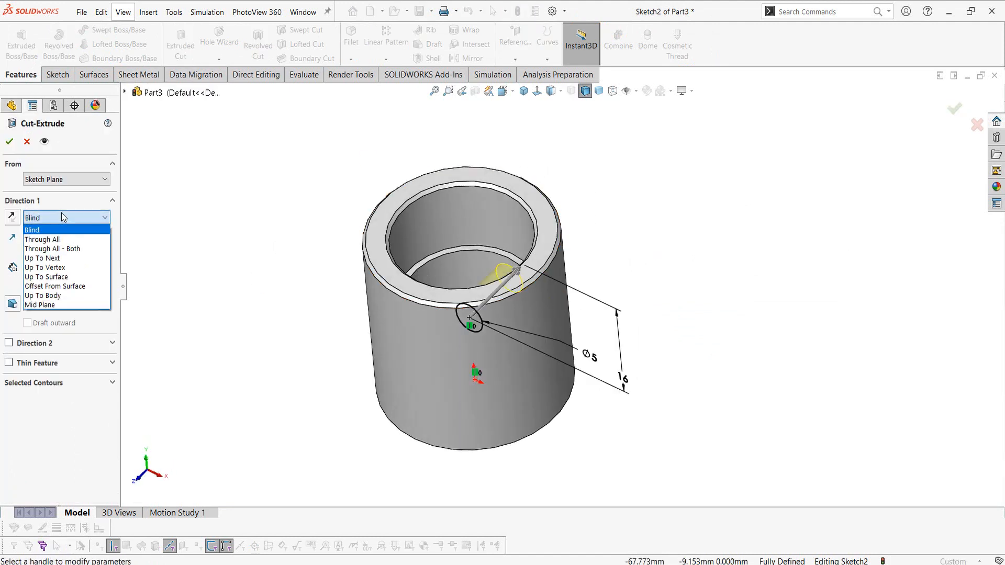
pyautogui.click(55, 248)
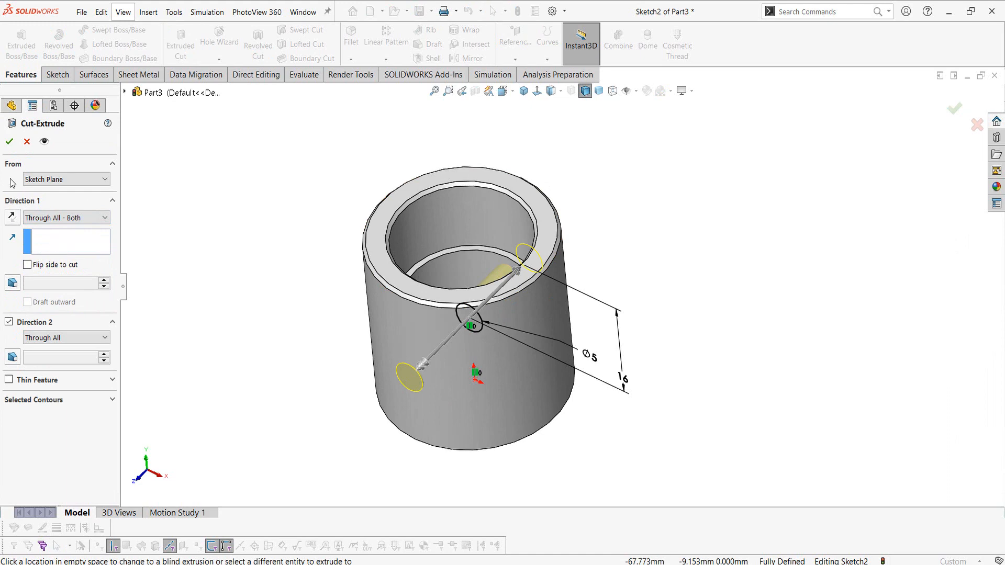
pyautogui.click(9, 142)
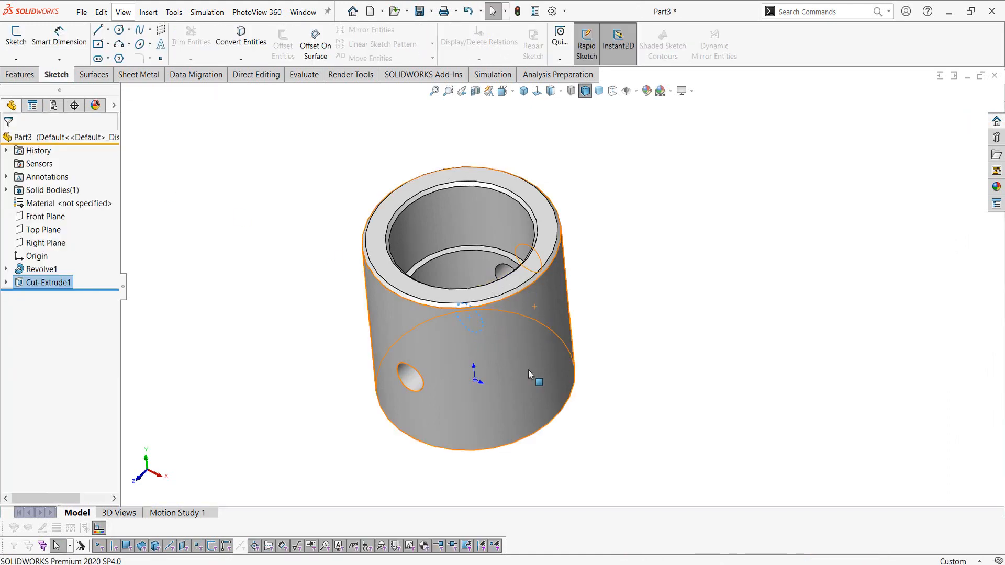
pyautogui.click(590, 356)
pyautogui.moveTo(589, 367); pyautogui.dragTo(573, 312, button='middle')
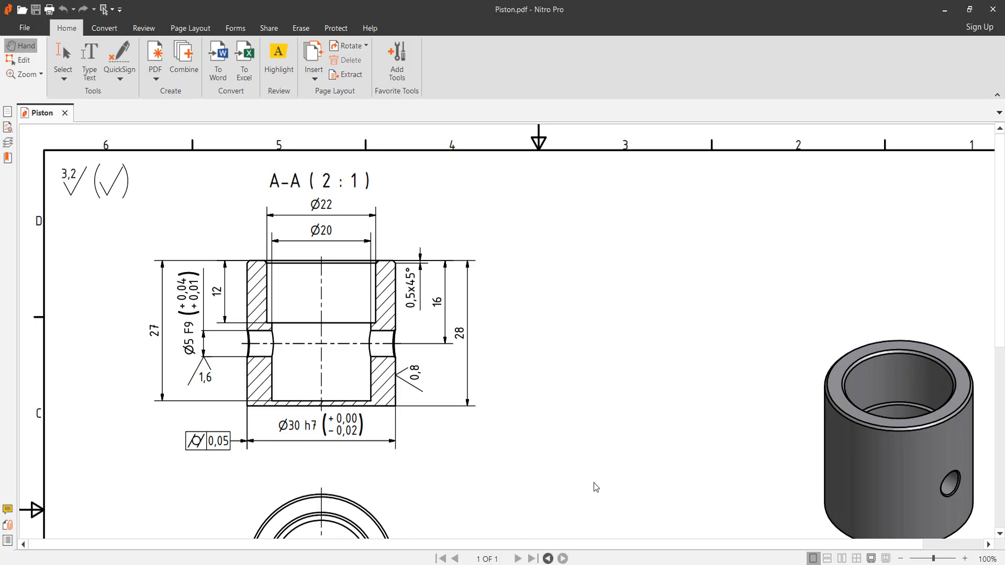
# Check the rest of the Piston drawing in Nitro Pro, and assign AISI 1035 Steel (SS) as the part's material in SOLIDWORKS
pyautogui.scroll(-5, 599, 360)
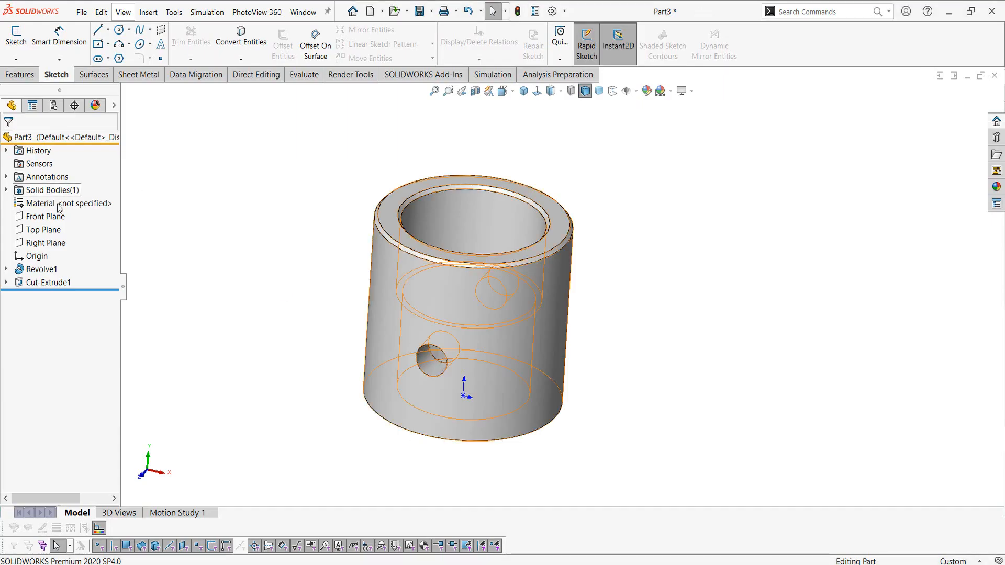
pyautogui.rightClick(59, 205)
pyautogui.click(92, 216)
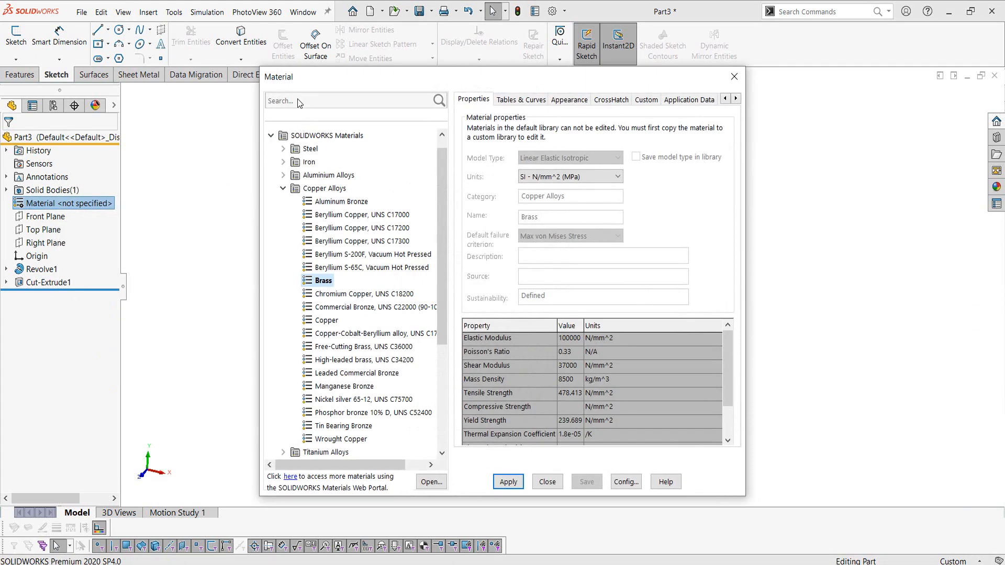
pyautogui.click(298, 101)
pyautogui.write('Steel')
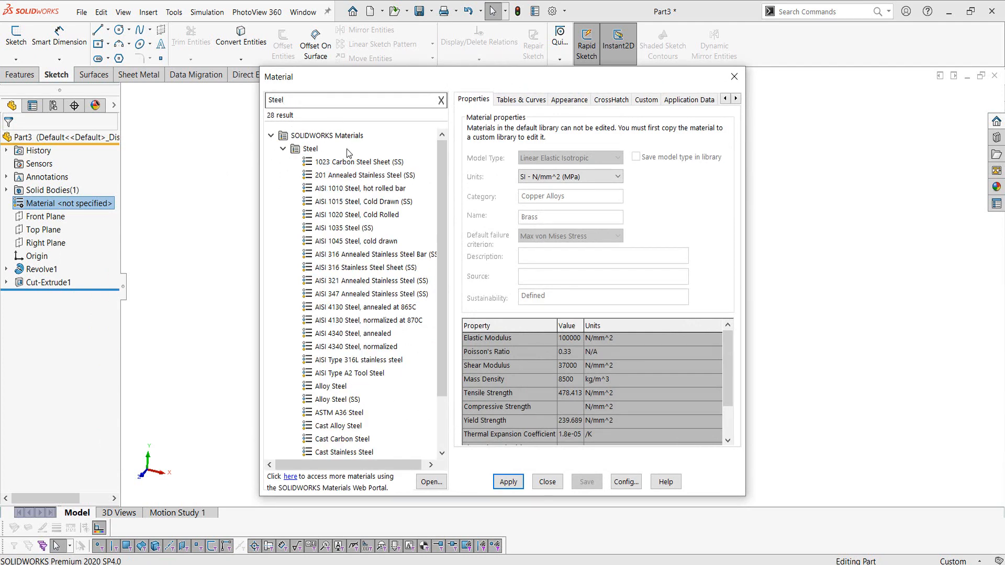
pyautogui.click(331, 229)
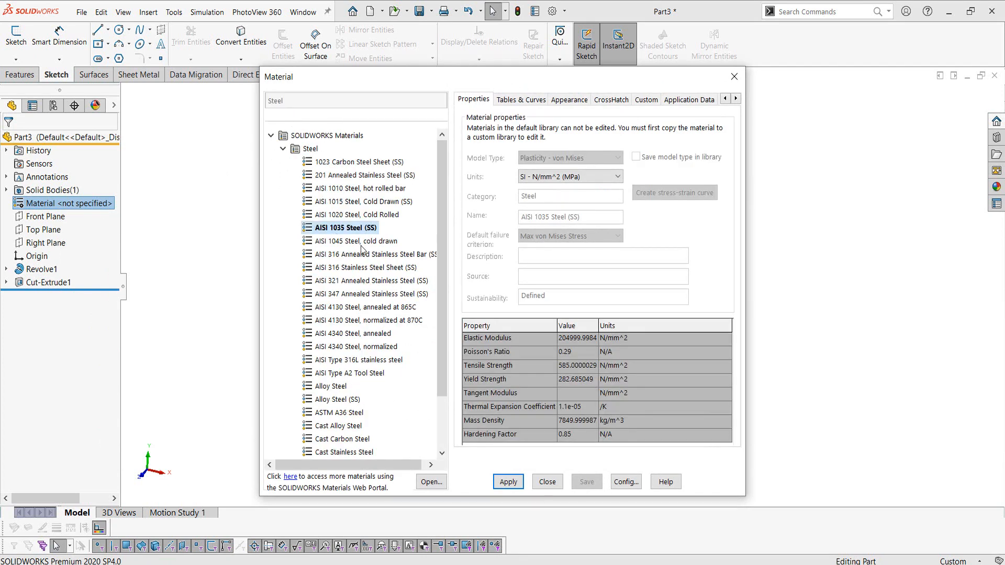
pyautogui.click(522, 482)
pyautogui.click(546, 482)
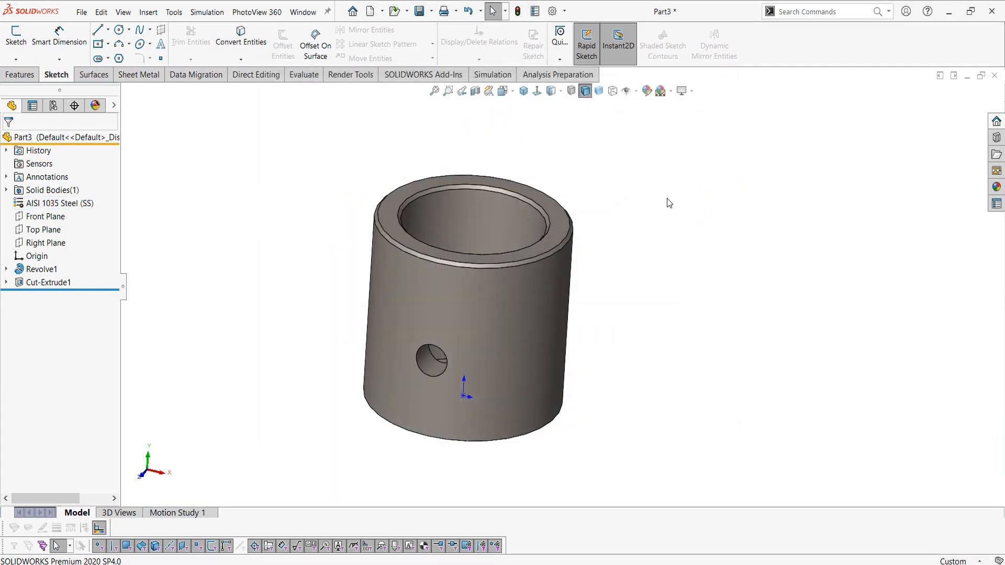
# Save the part as Piston in the Parts folder of the Horizontal Stirling Engine Assembly
pyautogui.click(432, 11)
pyautogui.click(441, 41)
pyautogui.write('Piston')
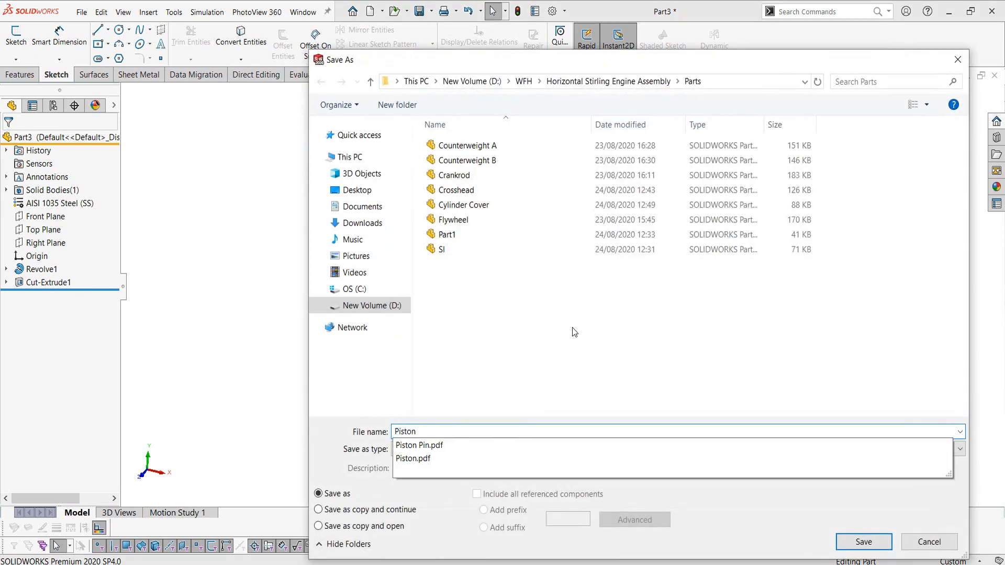
pyautogui.press('Return')
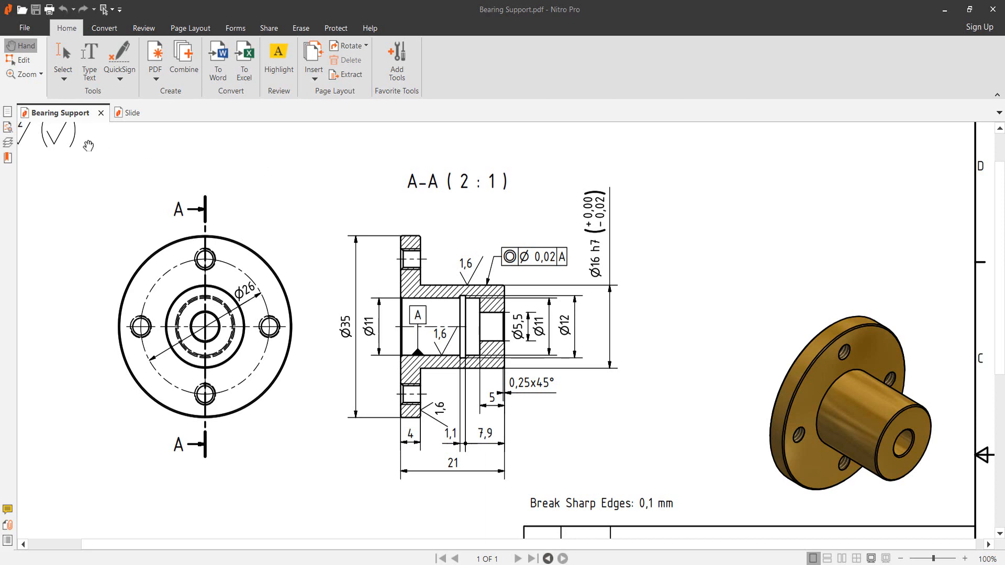
# Look over the Slide and Bearing Support drawings in Nitro Pro, and start a sketch on the Right Plane of a new SOLIDWORKS part
pyautogui.click(131, 114)
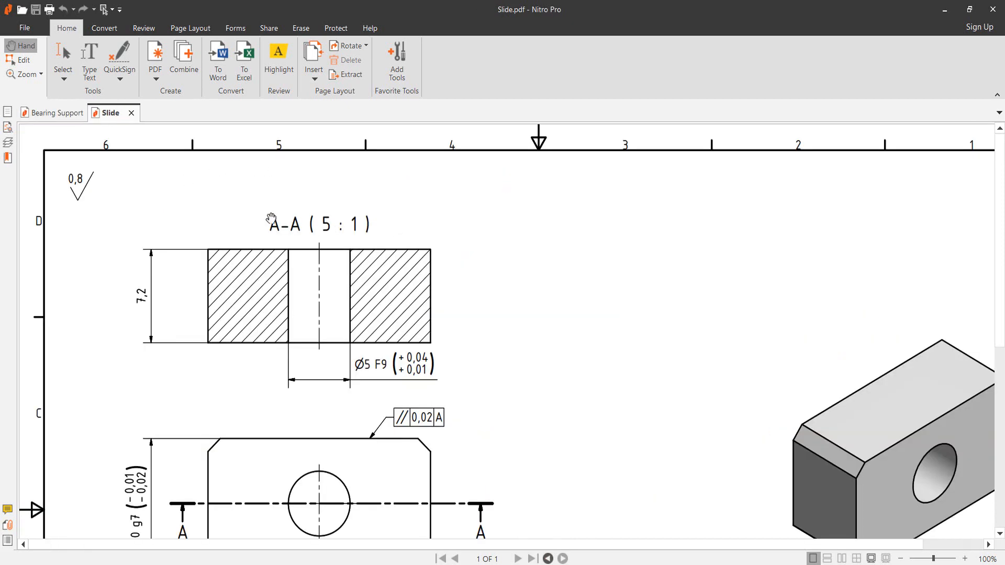
pyautogui.click(57, 114)
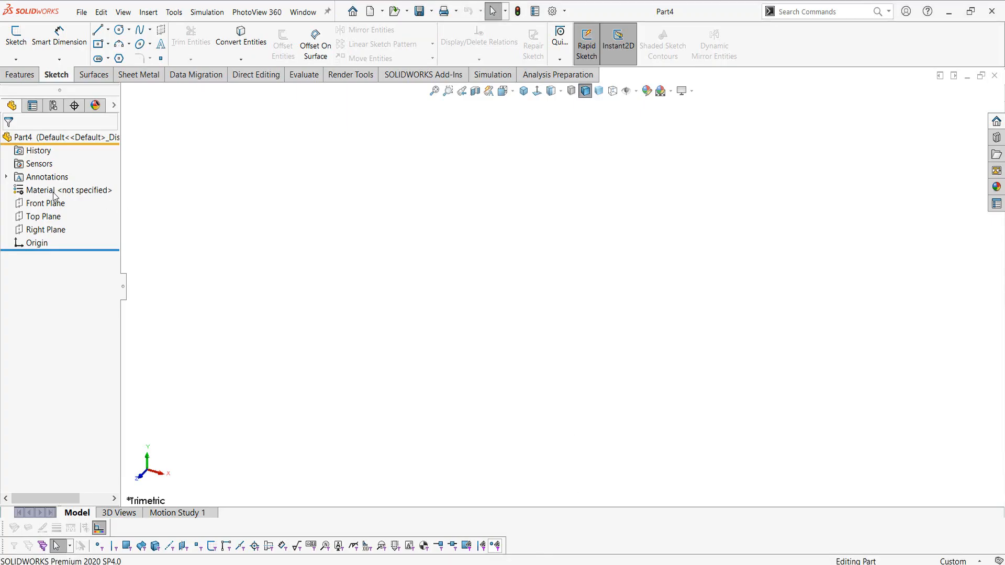
pyautogui.click(46, 230)
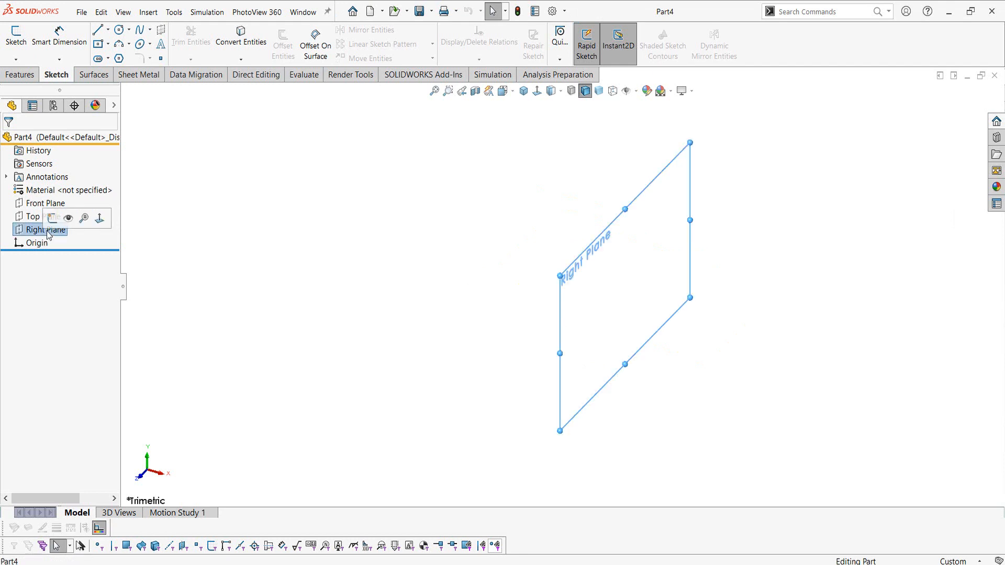
pyautogui.click(97, 218)
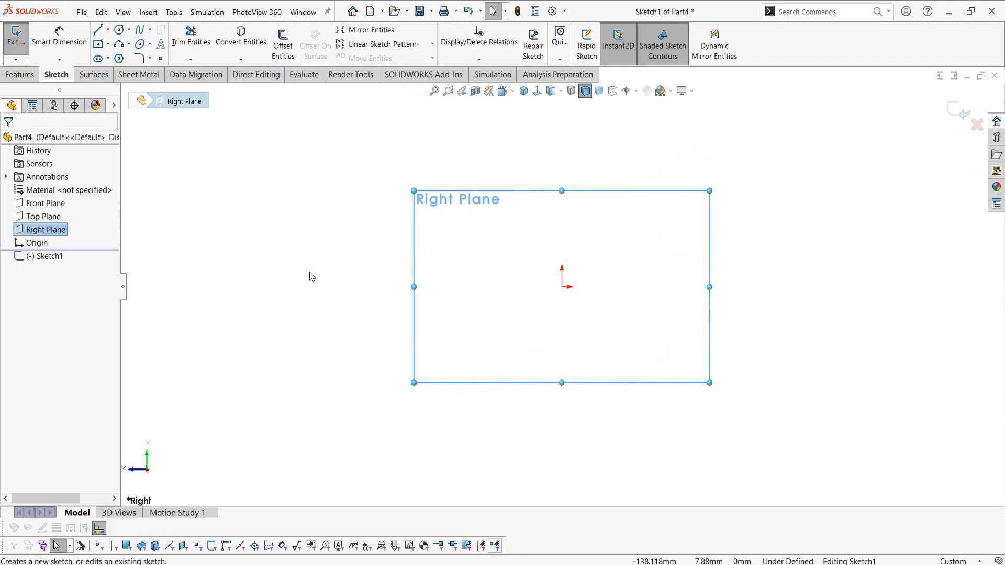
# Sketch a horizontal line from the origin and convert it to construction geometry as the revolve axis
pyautogui.moveTo(253, 268); pyautogui.dragTo(314, 267, button='right')
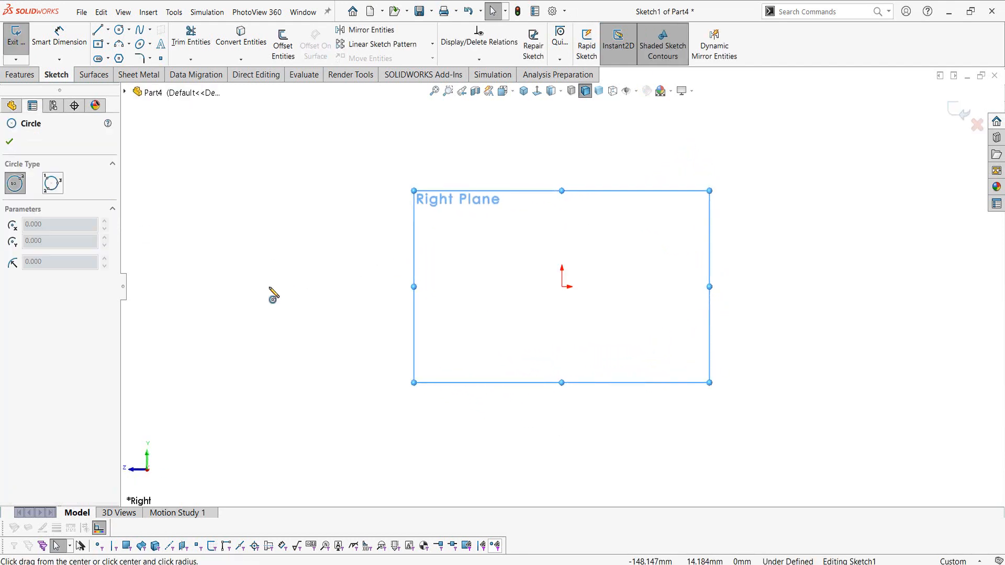
pyautogui.moveTo(241, 315); pyautogui.dragTo(400, 265, button='right')
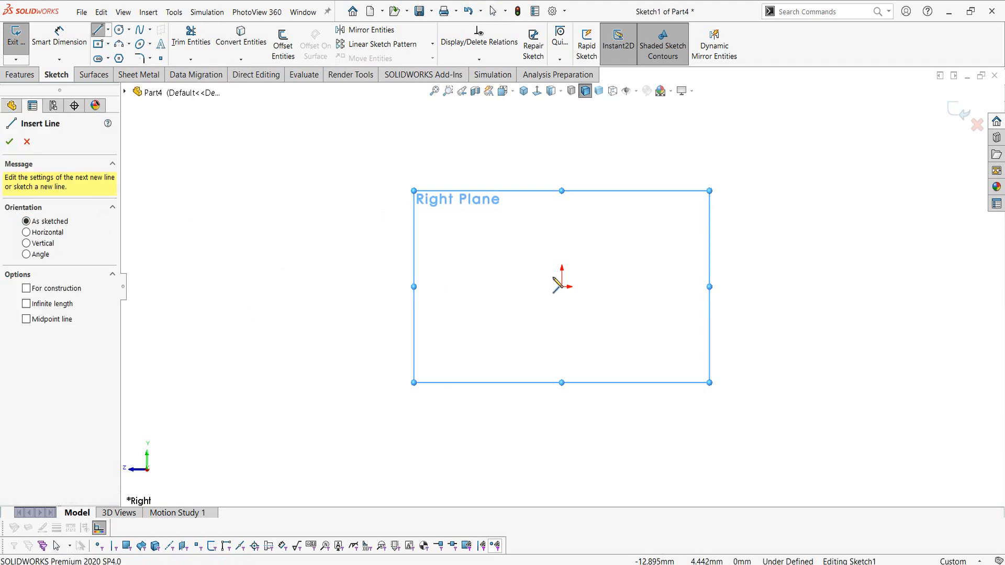
pyautogui.moveTo(562, 287)
pyautogui.mouseDown()
pyautogui.moveTo(864, 293)
pyautogui.moveTo(853, 286)
pyautogui.mouseUp()
pyautogui.rightClick(854, 287)
pyautogui.click(875, 270)
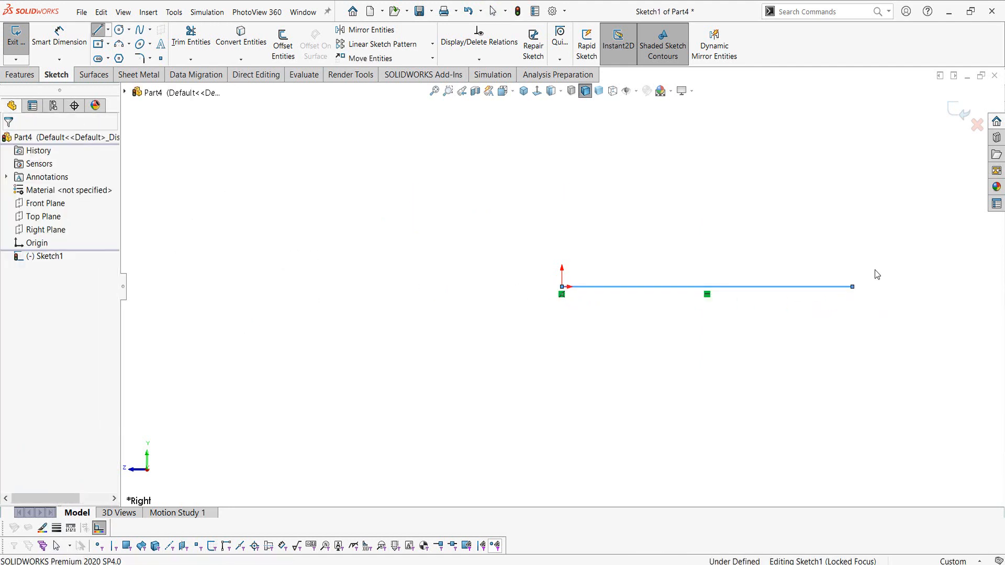
pyautogui.scroll(-3, 879, 241)
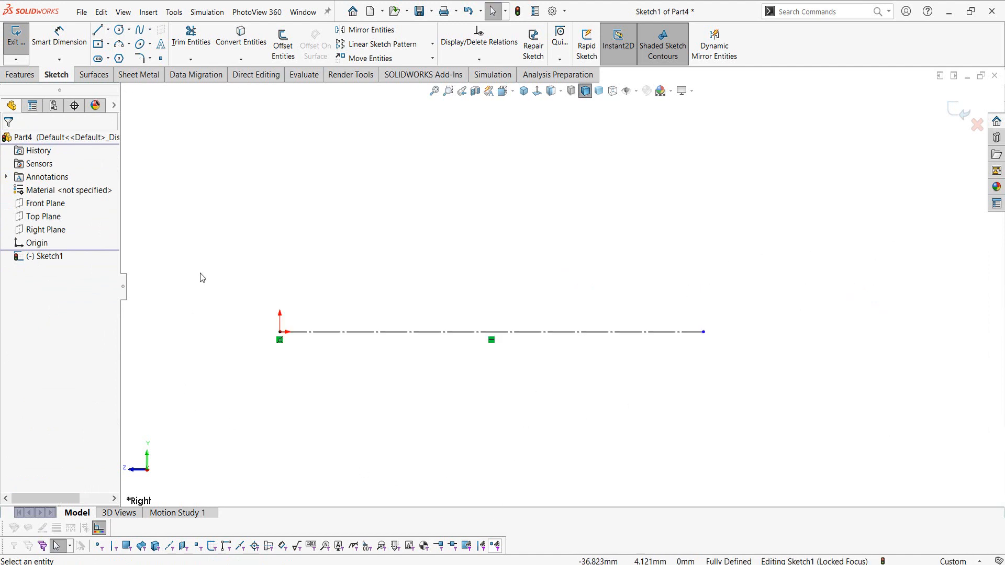
# Following the Bearing Support drawing in Nitro Pro, sketch the half-profile's vertical flange face above the origin and its bore contour with a small groove and stepped hole
pyautogui.moveTo(200, 278); pyautogui.dragTo(218, 228, button='right')
pyautogui.hotkey('alt', 'Tab')
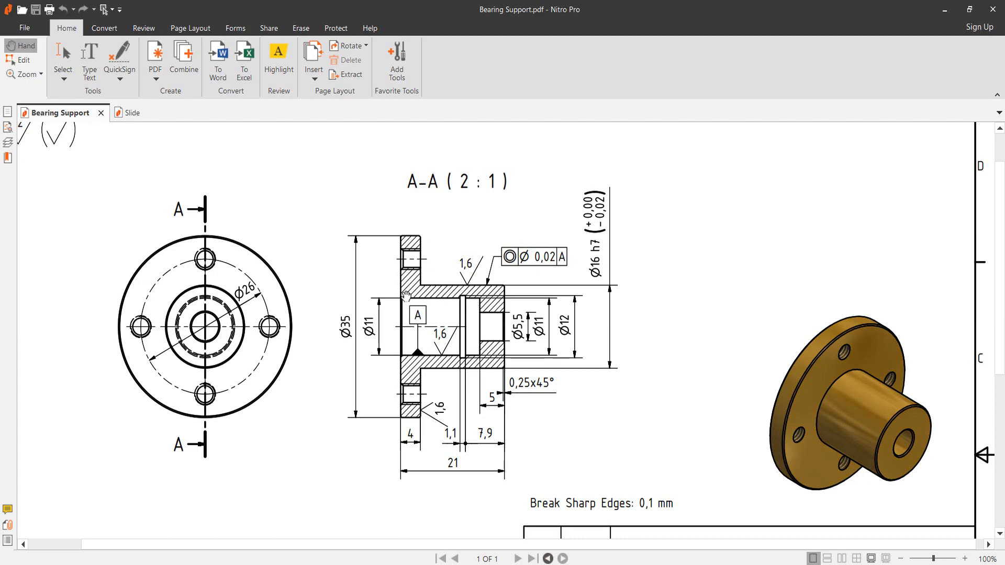
pyautogui.hotkey('alt', 'Tab')
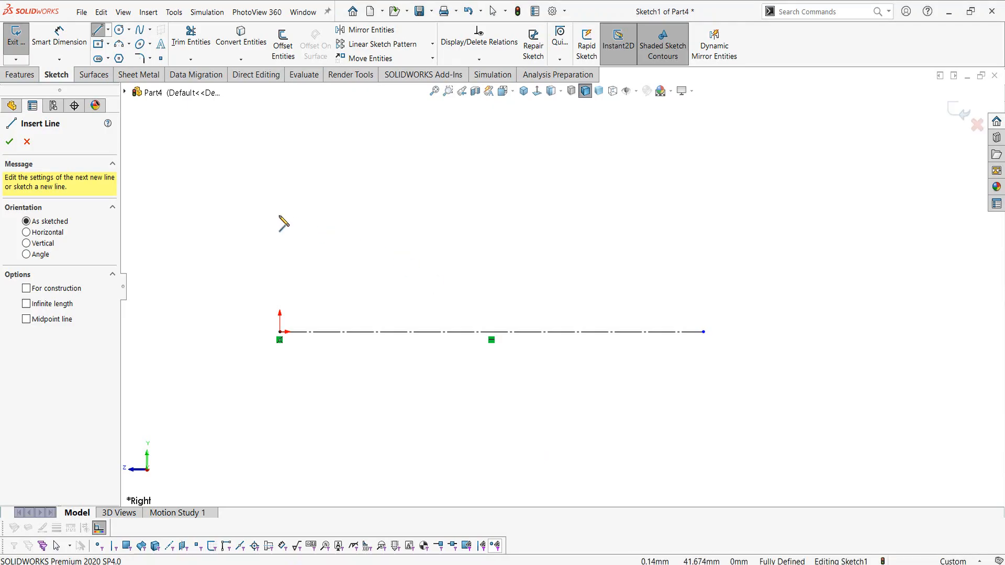
pyautogui.click(279, 139)
pyautogui.click(279, 236)
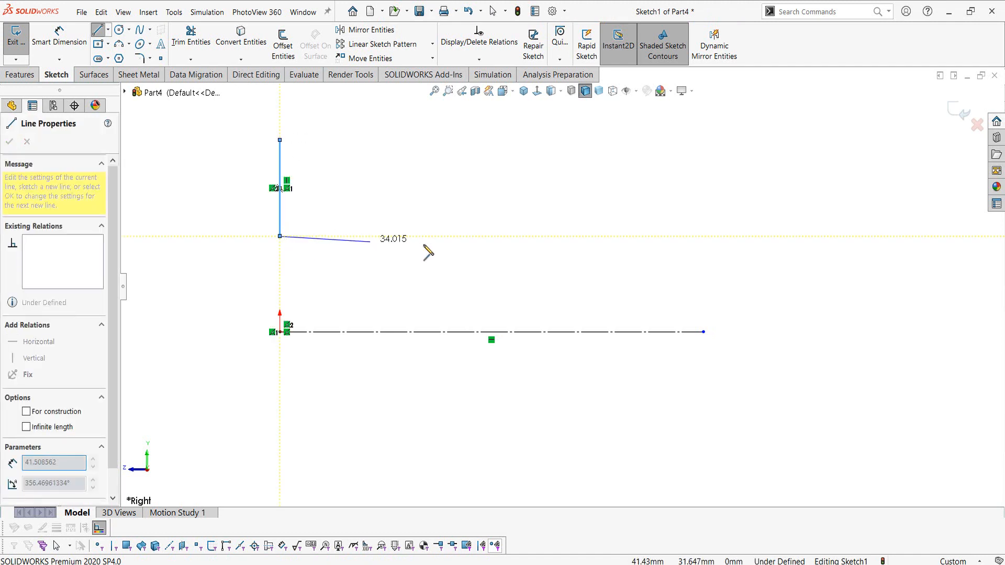
pyautogui.click(510, 236)
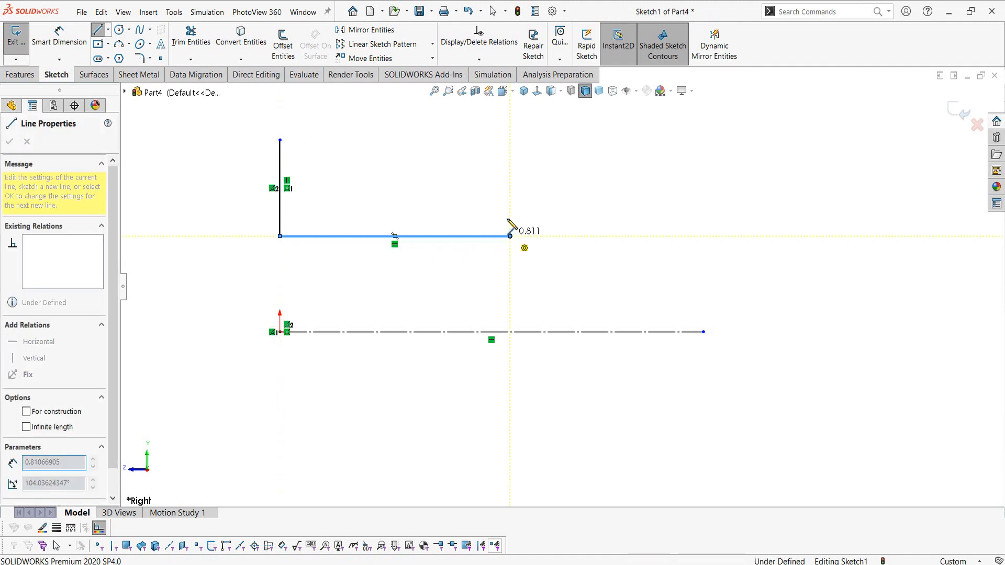
pyautogui.click(511, 215)
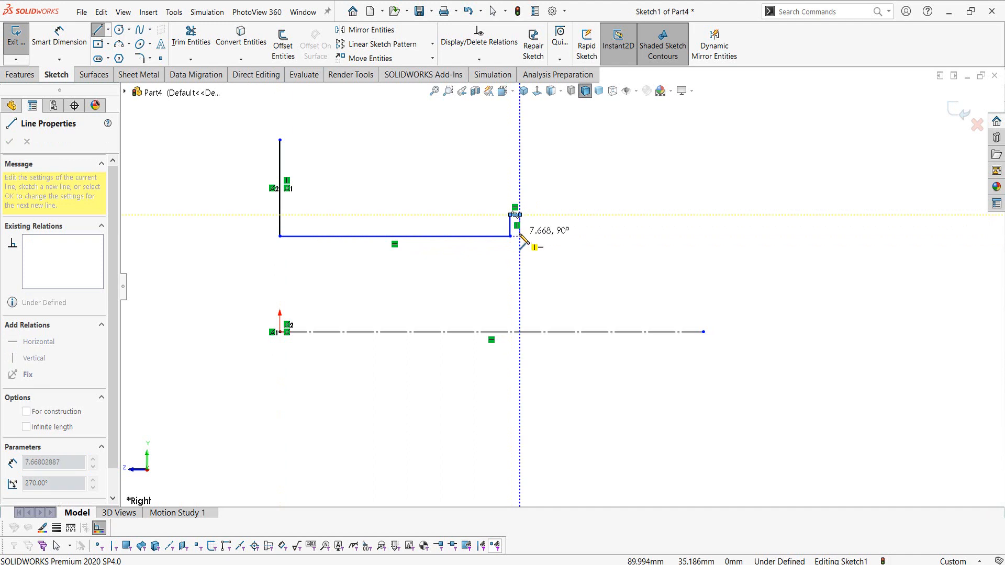
pyautogui.click(519, 236)
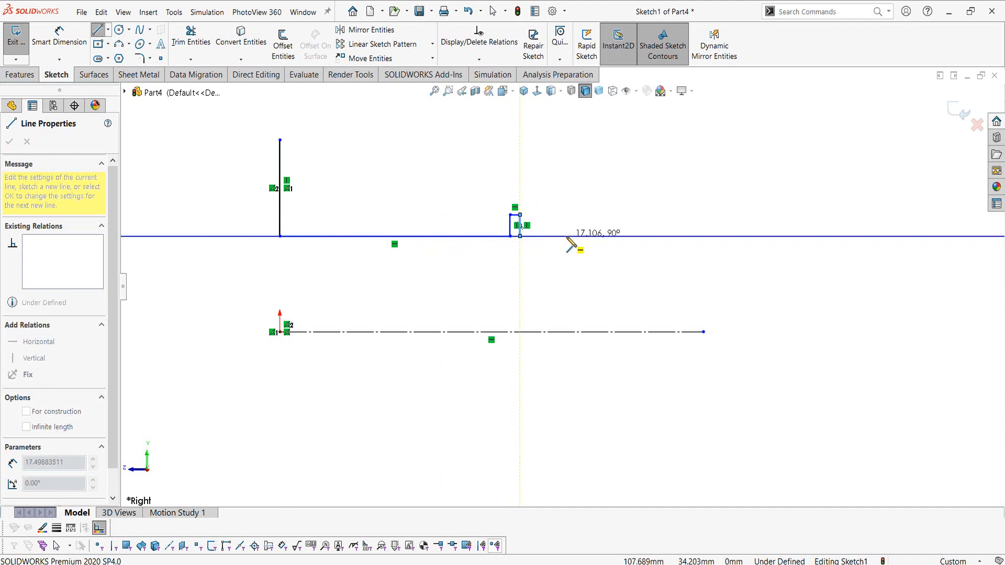
pyautogui.click(567, 236)
pyautogui.click(566, 292)
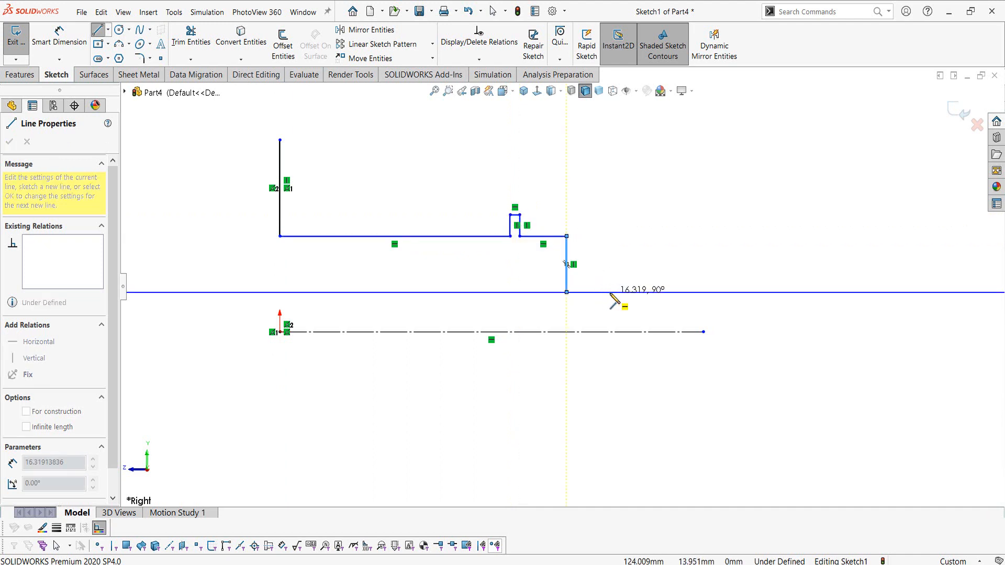
pyautogui.click(613, 292)
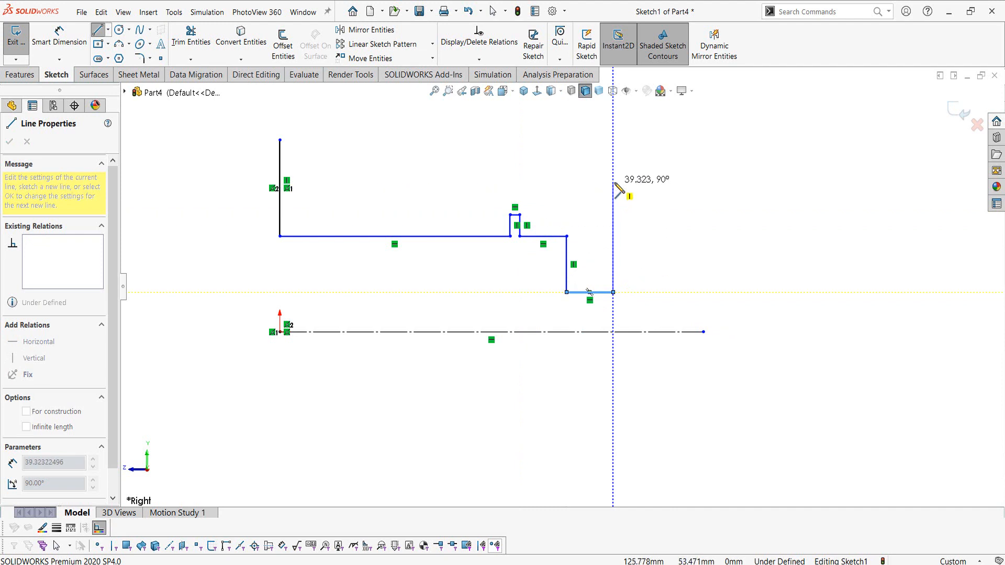
# Close the half-profile about 125 mm long with its end face, outer cylinder line and flange step, ending at the flange face's upper endpoint
pyautogui.click(613, 182)
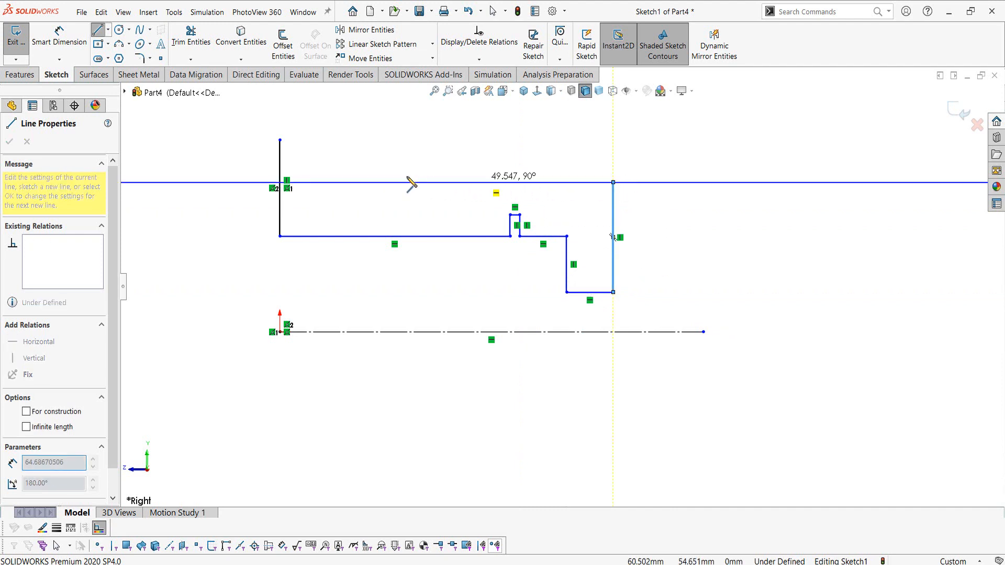
pyautogui.click(327, 183)
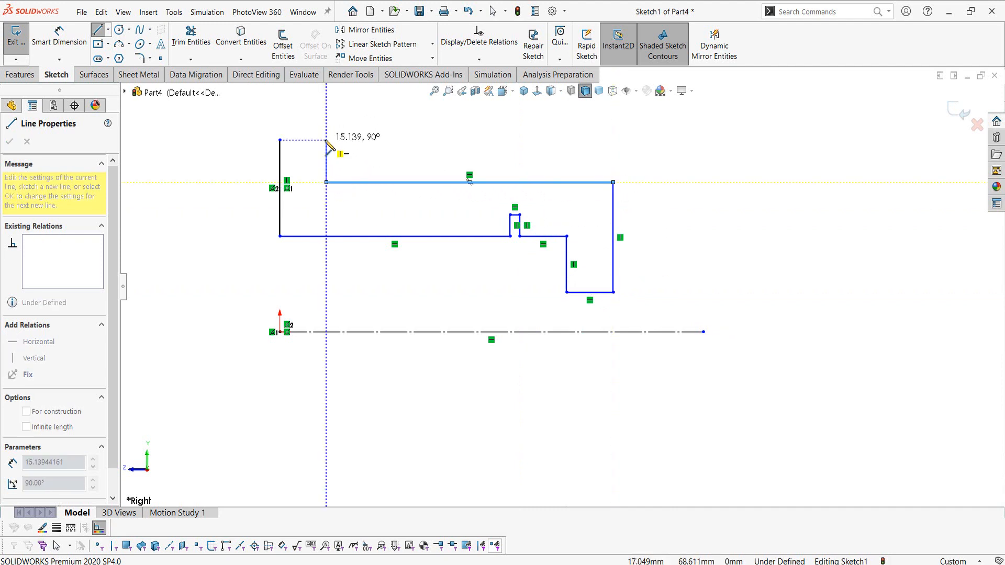
pyautogui.click(326, 140)
pyautogui.click(280, 139)
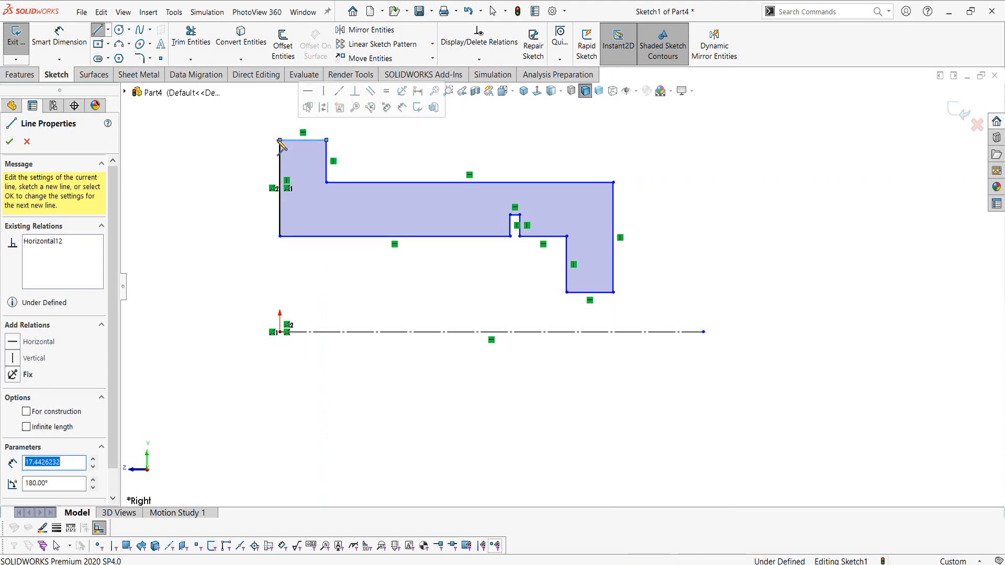
pyautogui.scroll(-3, 633, 262)
pyautogui.press('Escape')
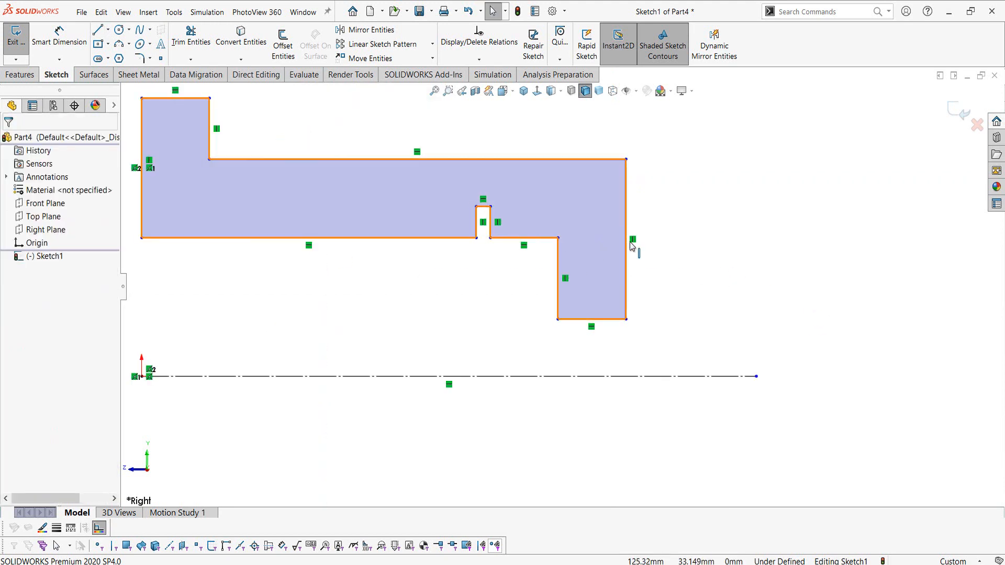
# Dimension the profile's overall length between the flange face and the opposite end face as 21 mm
pyautogui.scroll(3, 639, 257)
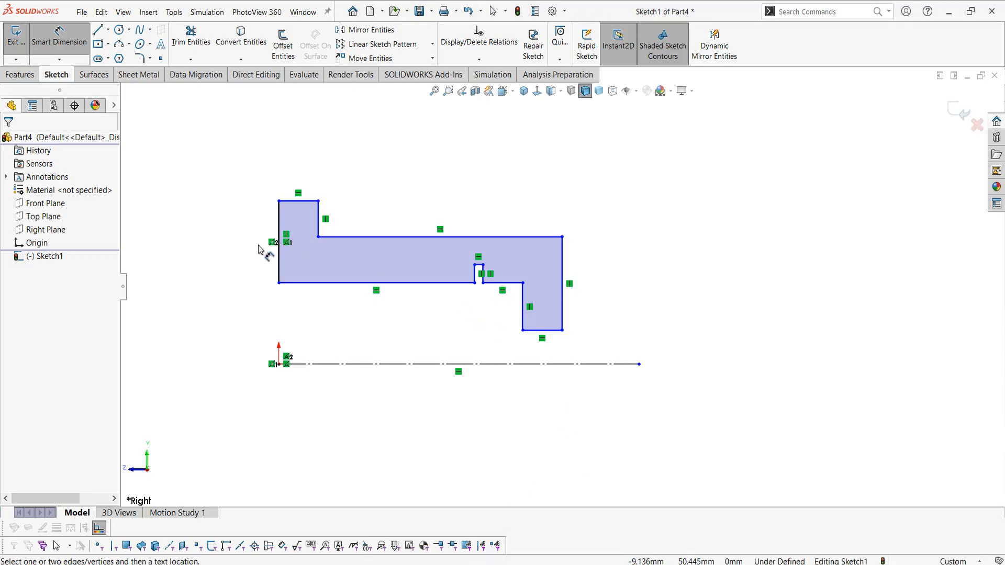
pyautogui.click(278, 262)
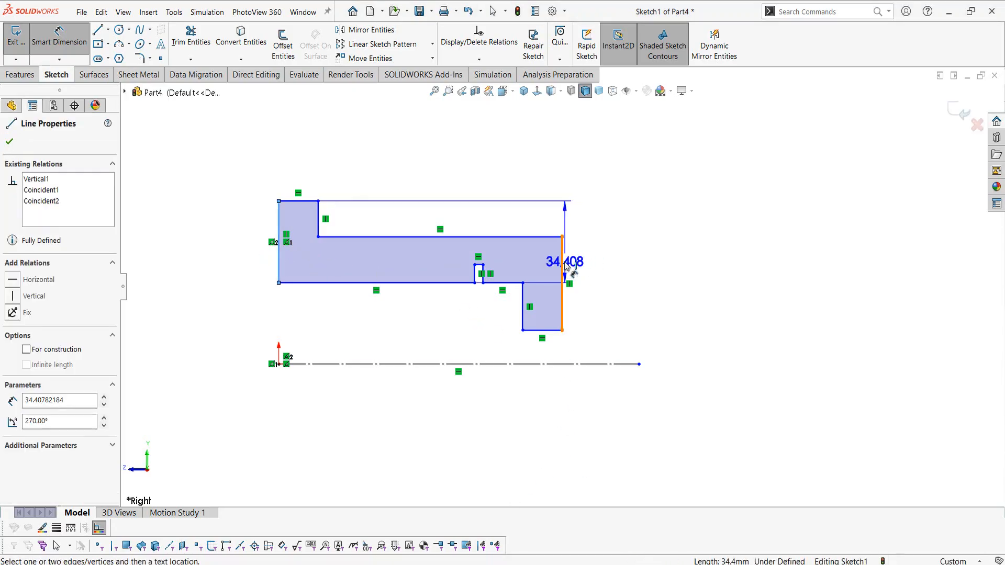
pyautogui.click(562, 252)
pyautogui.click(422, 109)
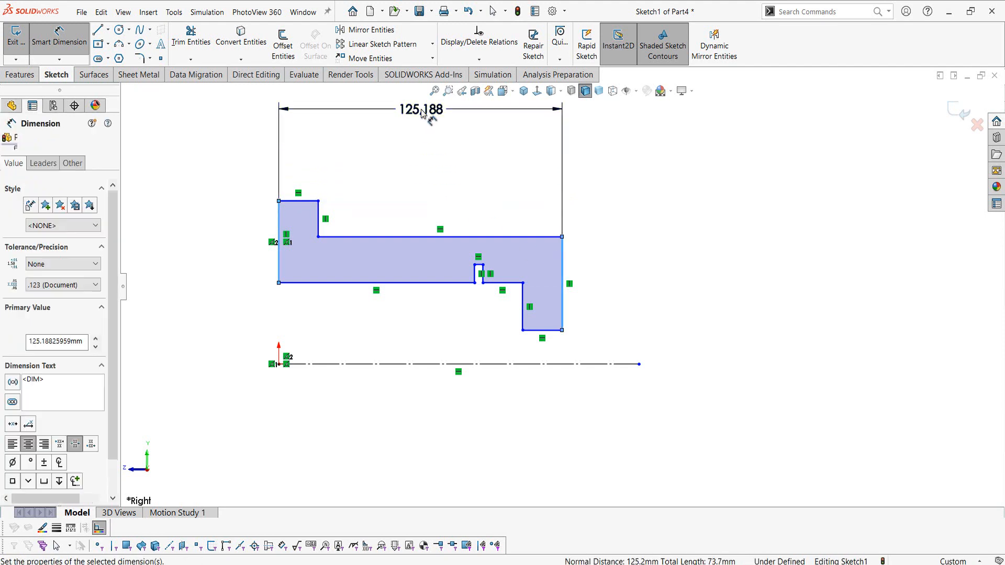
pyautogui.write('21')
pyautogui.press('Return')
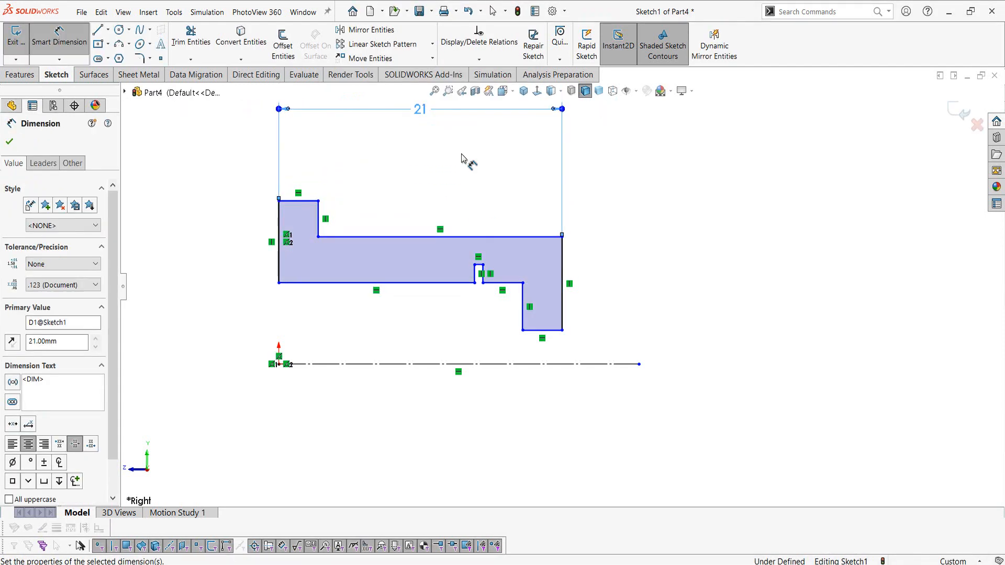
pyautogui.press('Escape')
# Check the Bearing Support drawing in Nitro Pro, and in SOLIDWORKS dimension the stepped end section between end face and inner step as 5 mm
pyautogui.hotkey('alt', 'Tab')
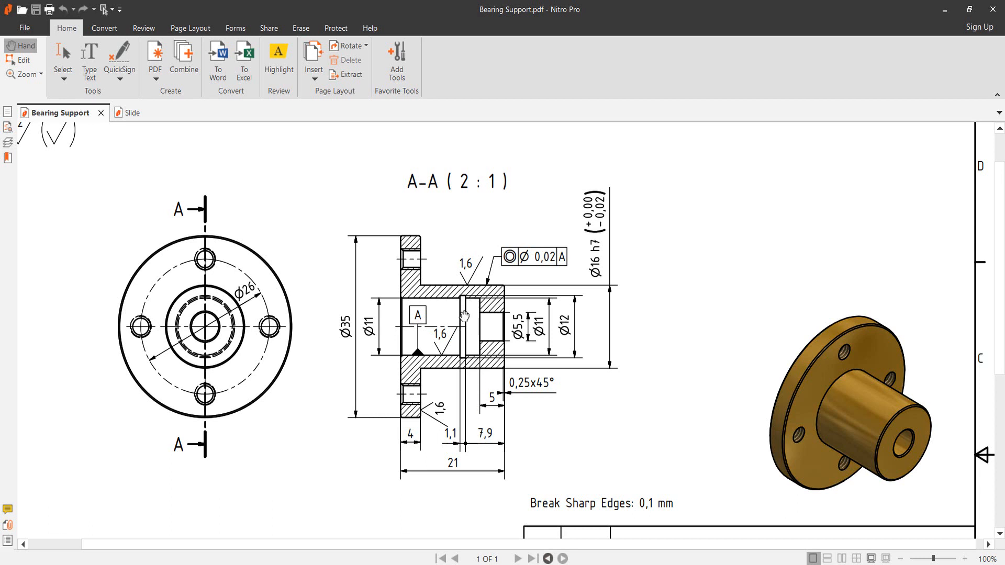
pyautogui.hotkey('alt', 'Tab')
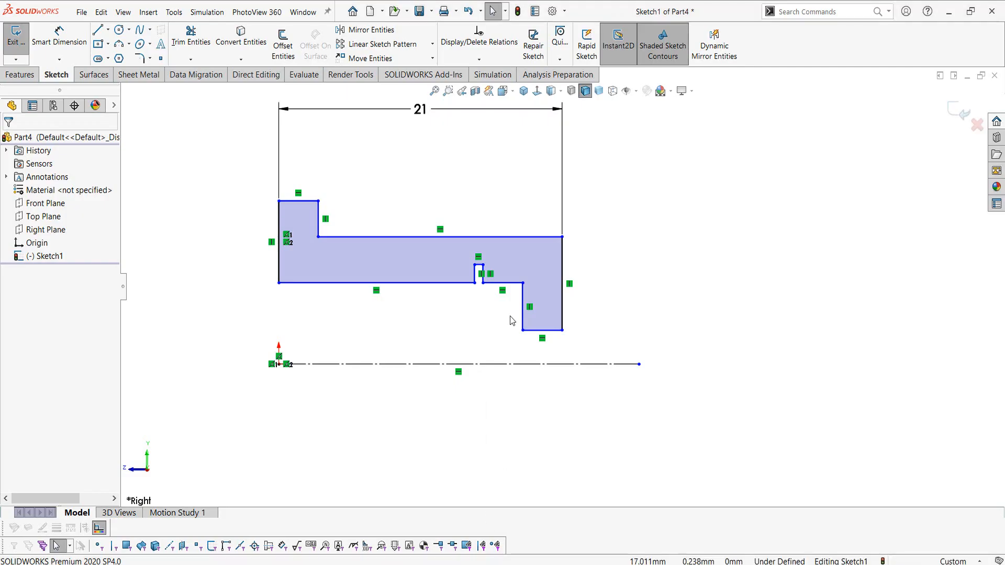
pyautogui.moveTo(740, 363); pyautogui.dragTo(740, 320, button='right')
pyautogui.click(562, 273)
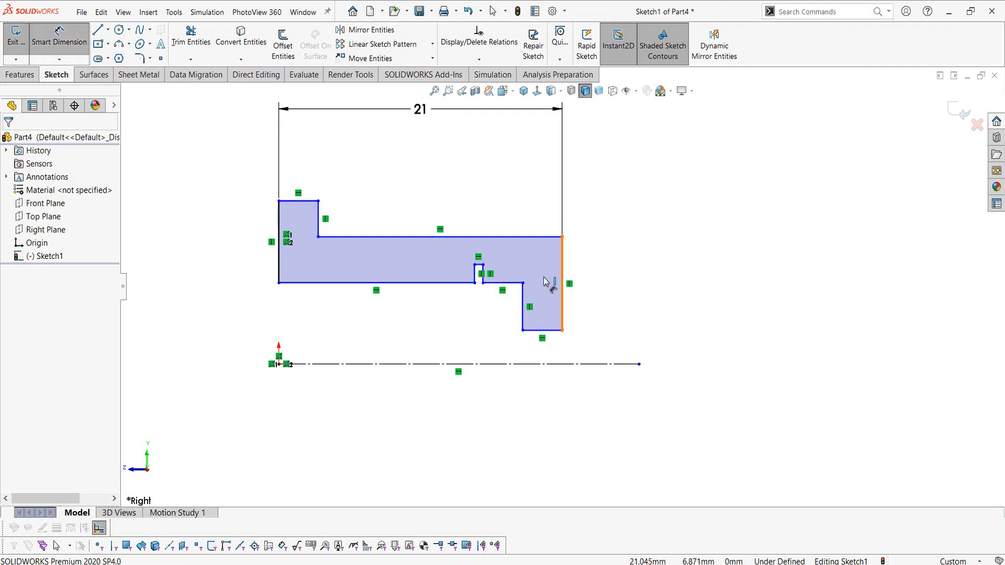
pyautogui.click(522, 298)
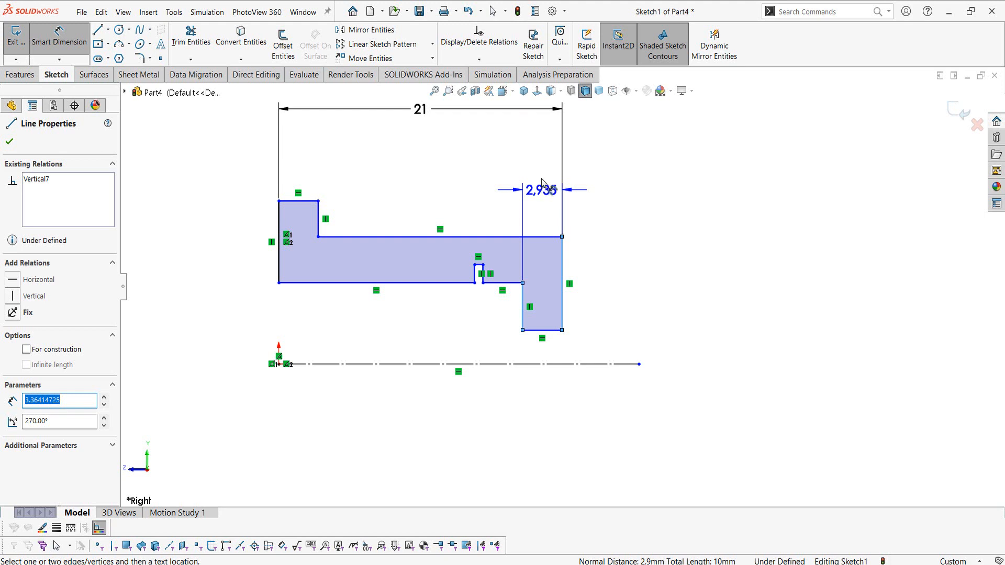
pyautogui.click(541, 166)
pyautogui.write('5')
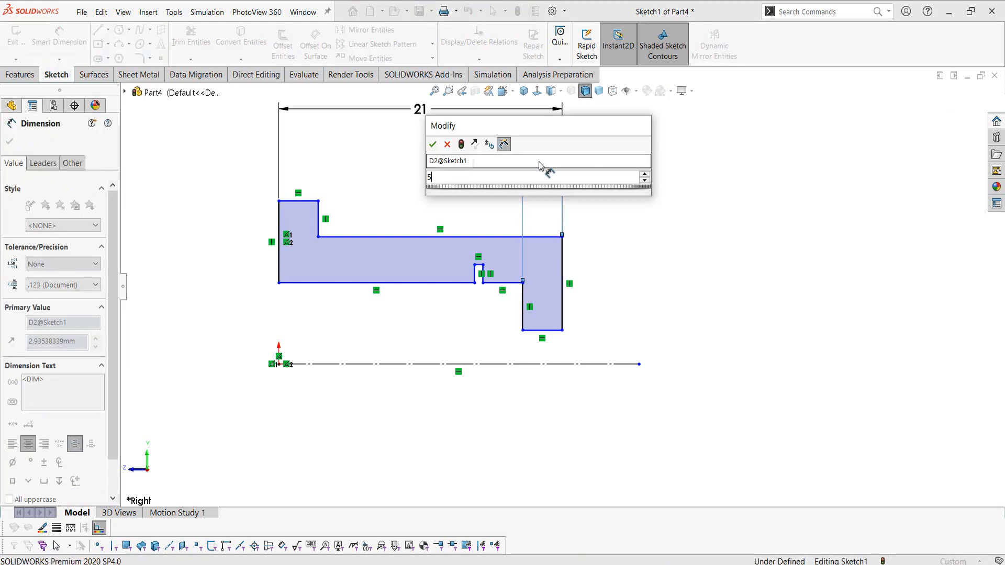
pyautogui.press('Return')
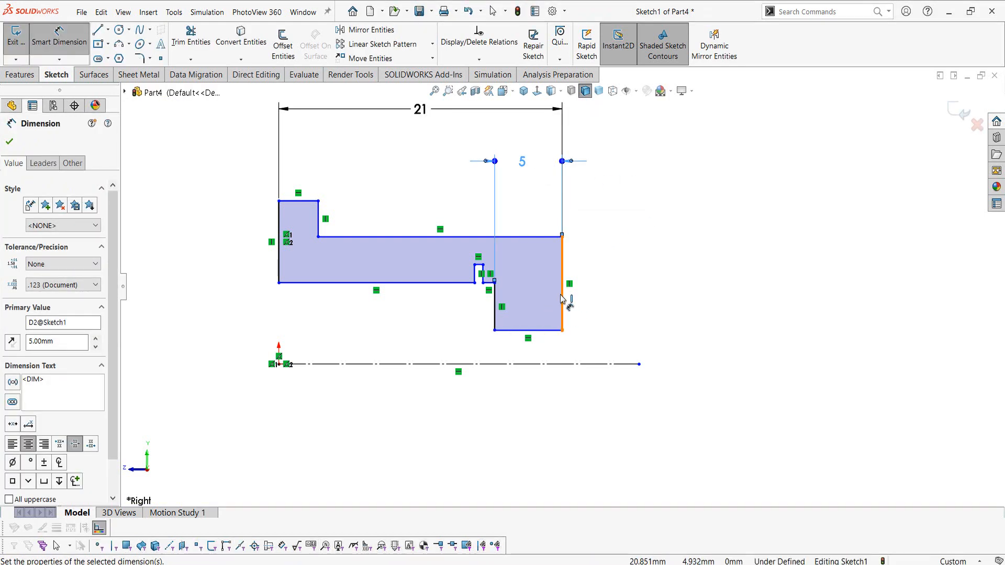
# Dimension the distance from the end face to the lower corner of the groove's nearer side as 7.9 mm
pyautogui.click(489, 285)
pyautogui.click(482, 283)
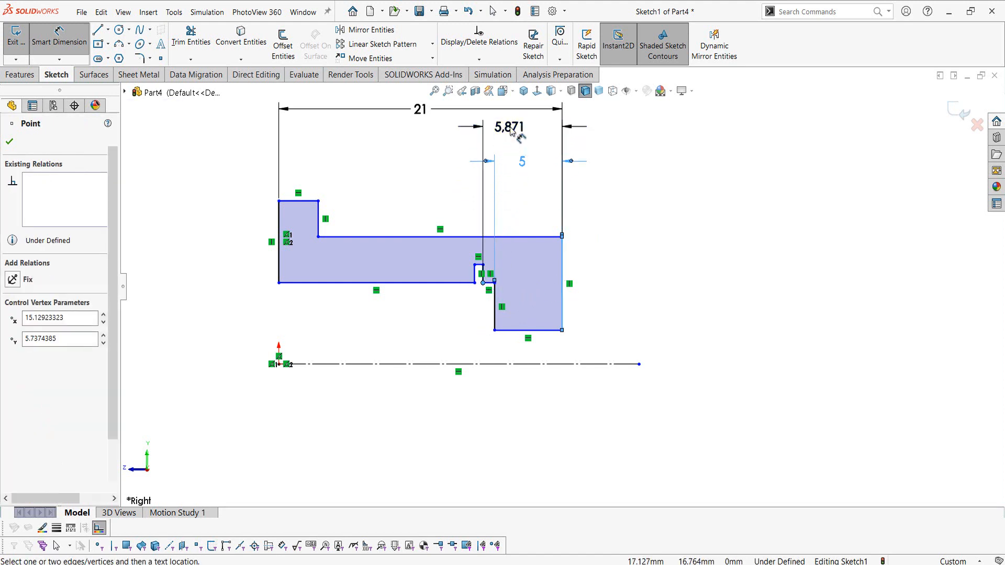
pyautogui.click(510, 131)
pyautogui.write('7.9')
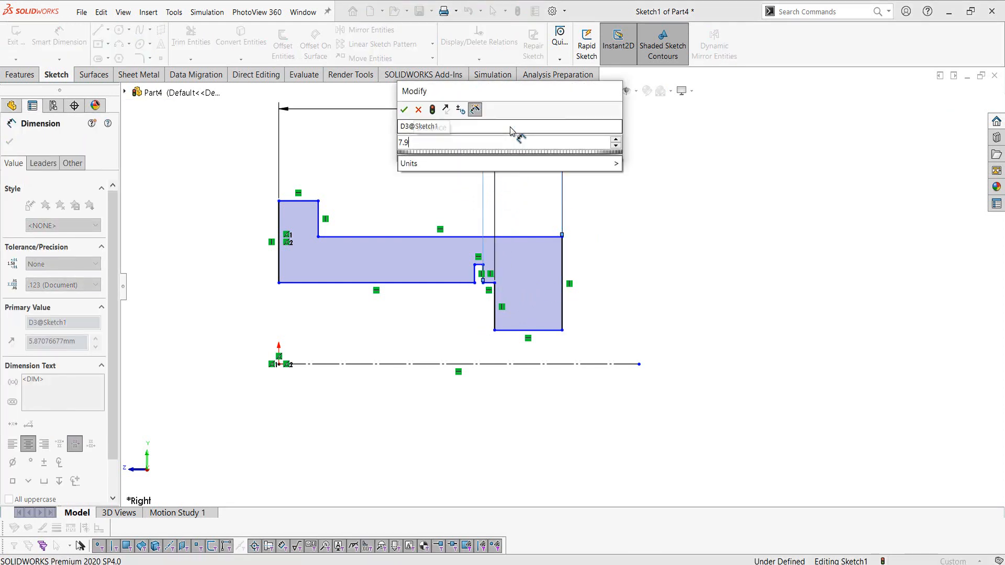
pyautogui.press('Return')
pyautogui.press('Escape')
# Make the two bore lines on either side of the groove collinear
pyautogui.scroll(3, 482, 290)
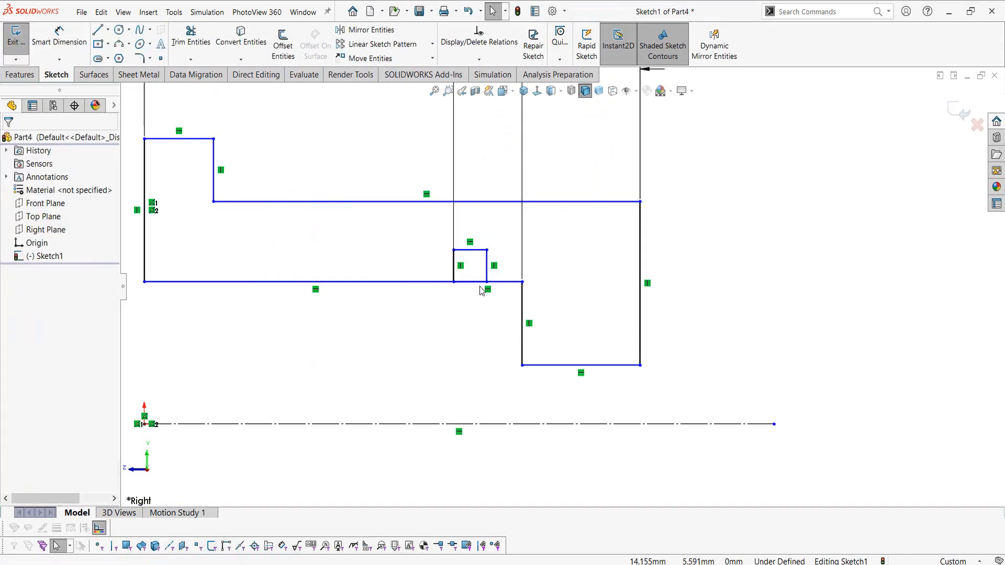
pyautogui.scroll(-2, 482, 291)
pyautogui.moveTo(500, 281); pyautogui.dragTo(425, 286)
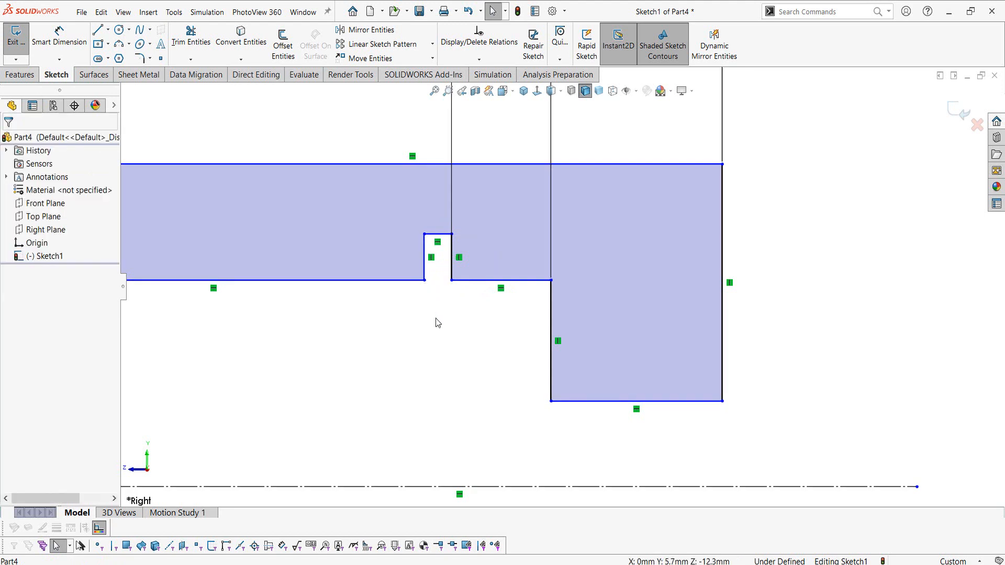
pyautogui.click(402, 287)
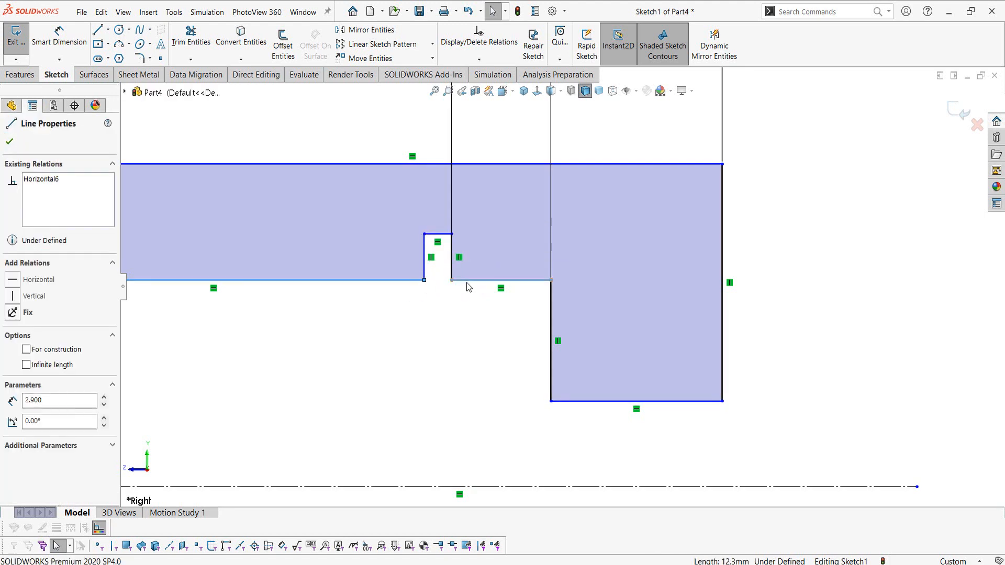
pyautogui.keyDown('ctrl'); pyautogui.click(465, 283); pyautogui.keyUp('ctrl')
pyautogui.click(528, 234)
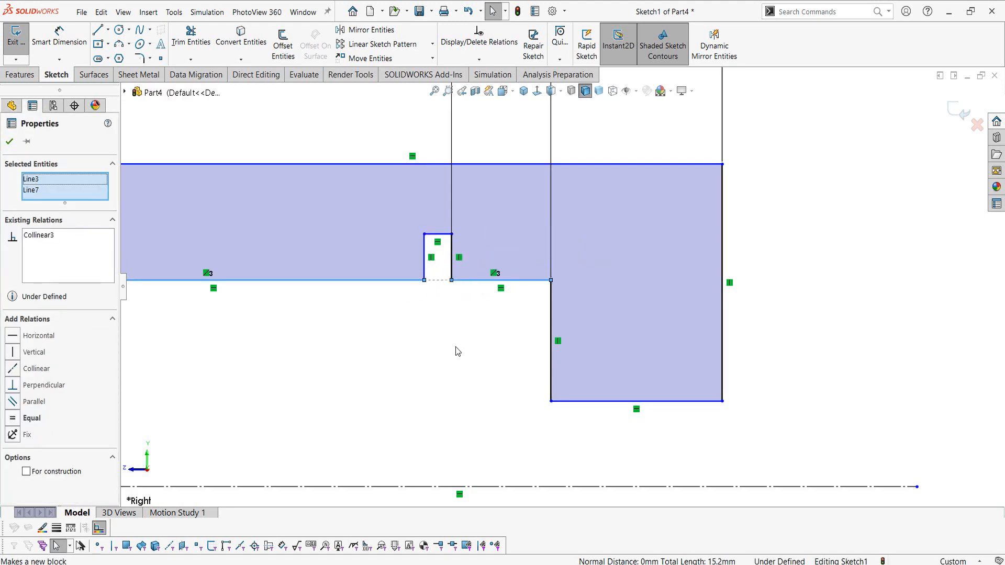
pyautogui.click(458, 350)
# Dimension the groove's width between its two vertical sides as 1.1 mm
pyautogui.scroll(5, 489, 286)
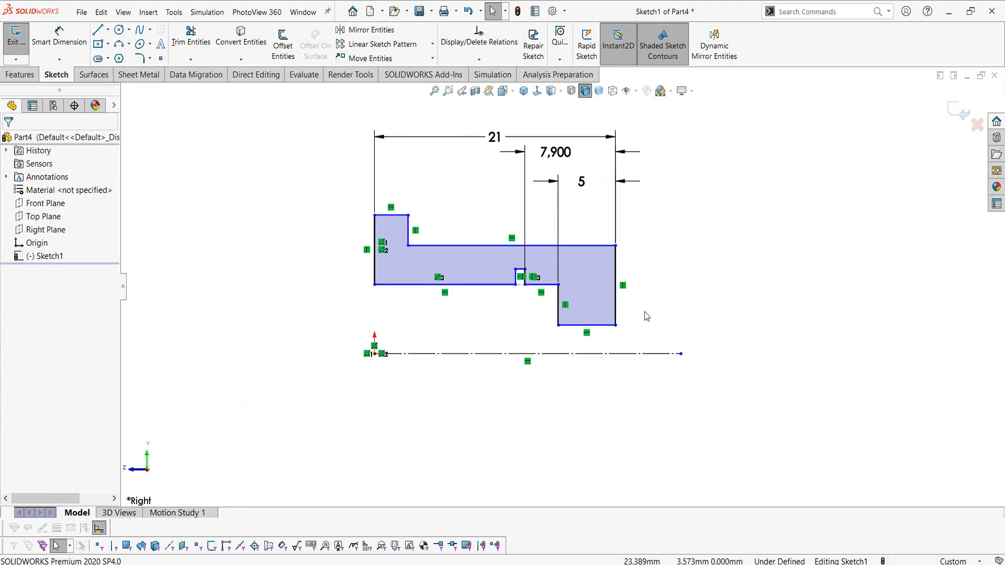
pyautogui.moveTo(705, 309); pyautogui.dragTo(705, 272, button='right')
pyautogui.scroll(-5, 531, 291)
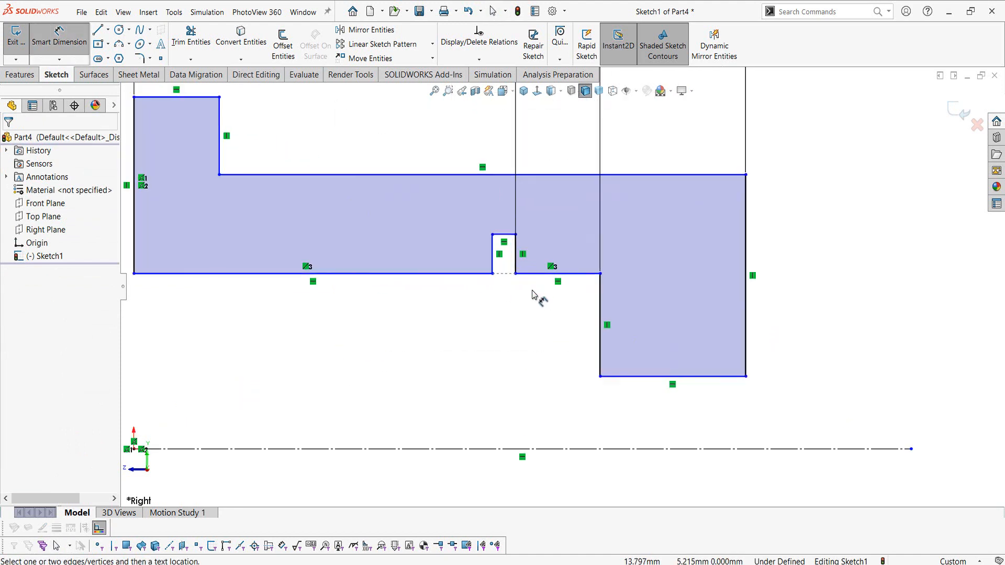
pyautogui.click(513, 261)
pyautogui.click(485, 260)
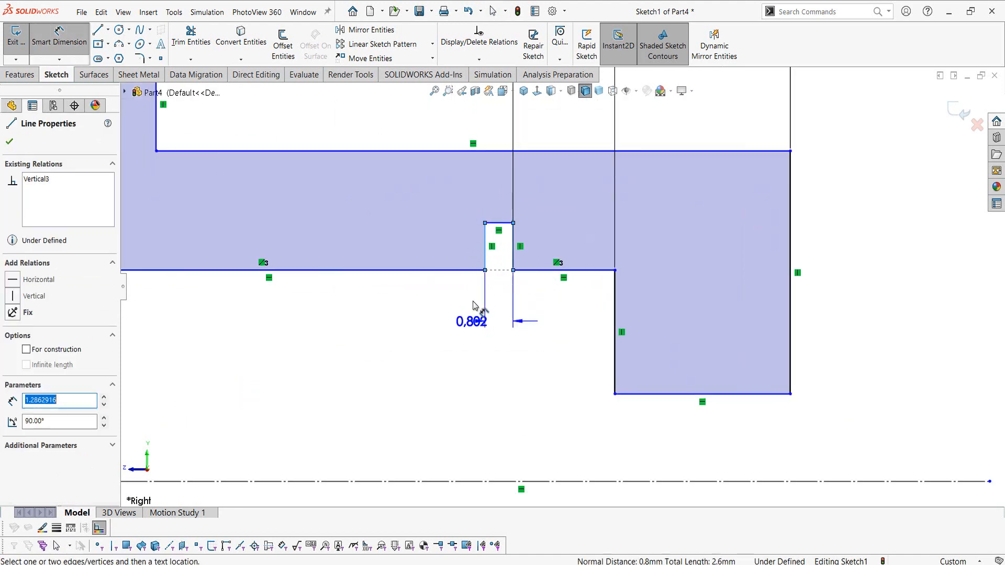
pyautogui.click(443, 331)
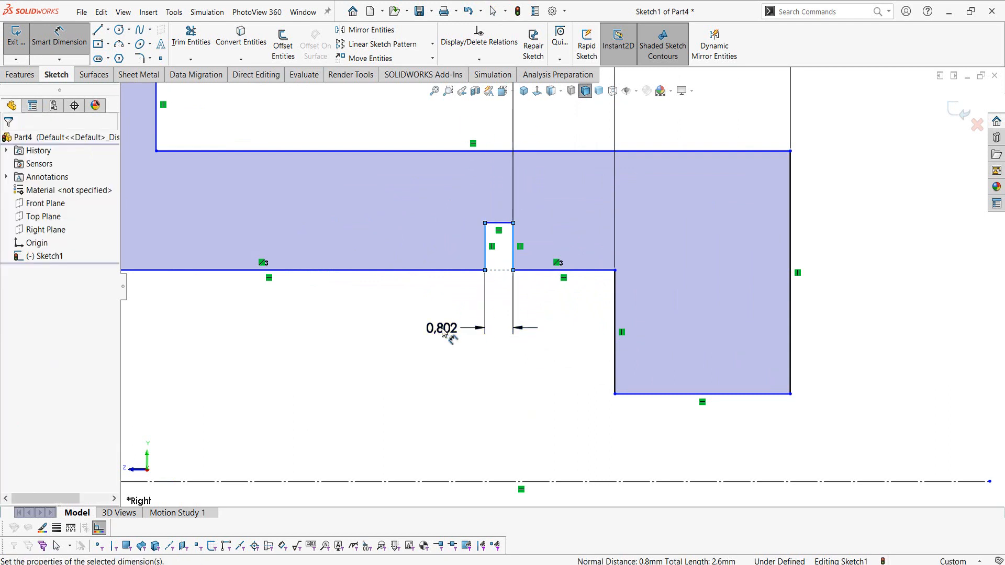
pyautogui.write('1.1')
pyautogui.press('Return')
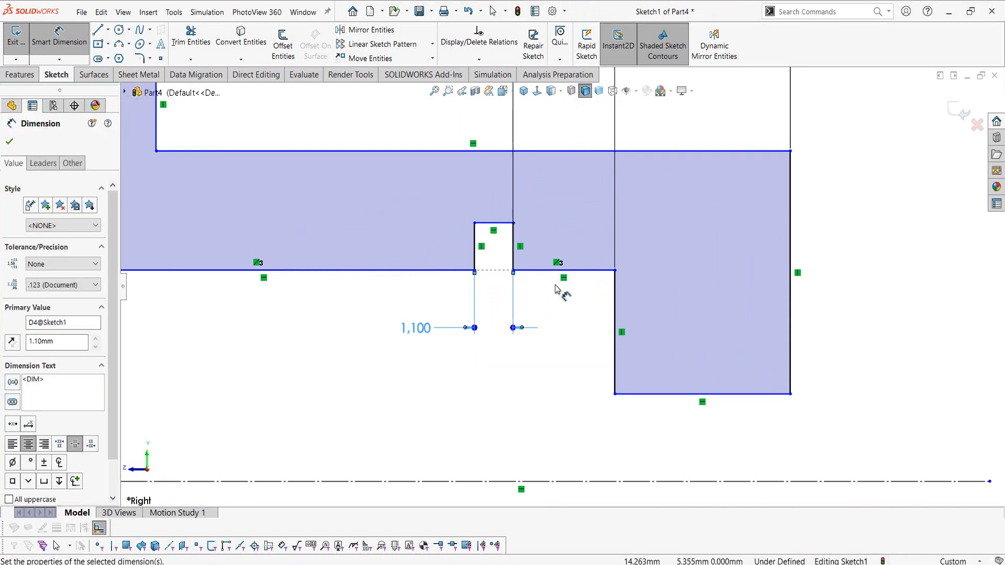
pyautogui.scroll(2, 557, 288)
pyautogui.scroll(1, 558, 288)
pyautogui.press('Escape')
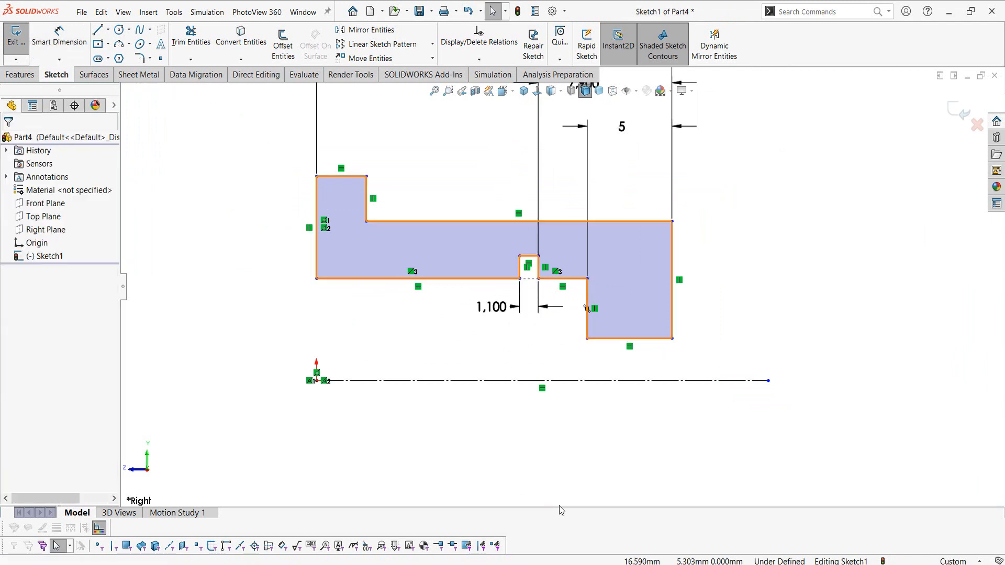
# Dimension the flange's outer diameter as 35 mm, doubled across the construction centerline, following the Bearing Support drawing
pyautogui.hotkey('alt', 'Tab')
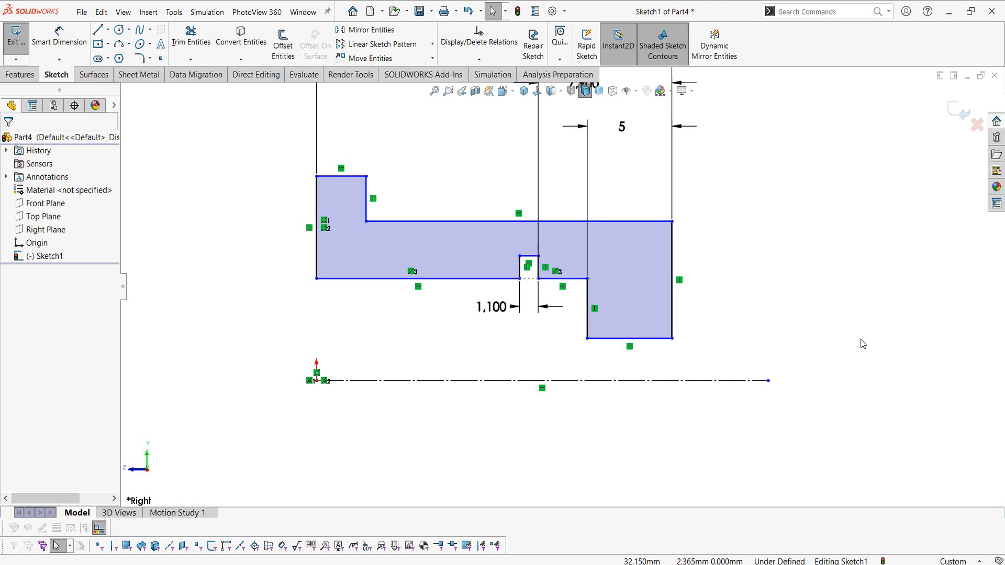
pyautogui.moveTo(859, 341); pyautogui.dragTo(870, 247, button='right')
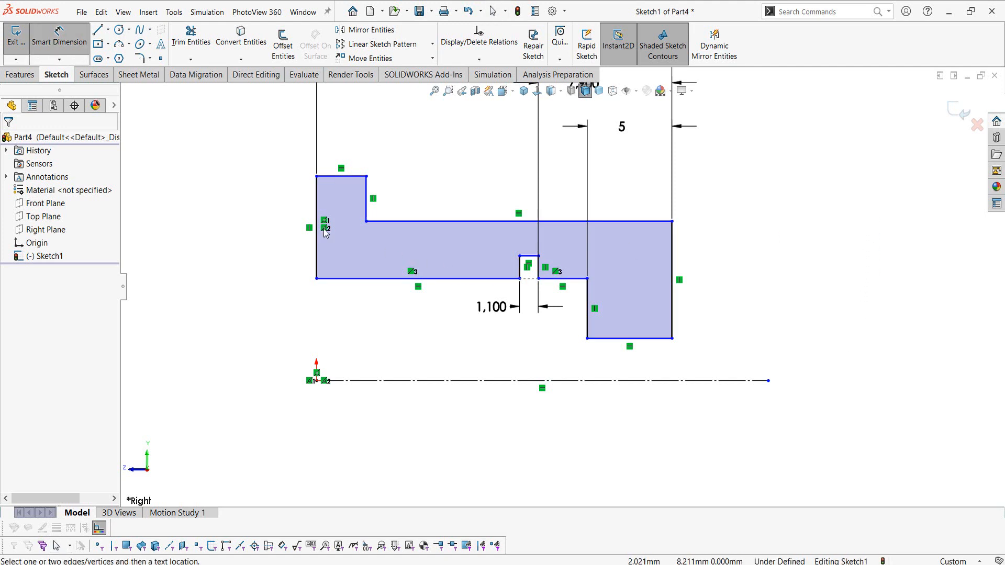
pyautogui.click(341, 177)
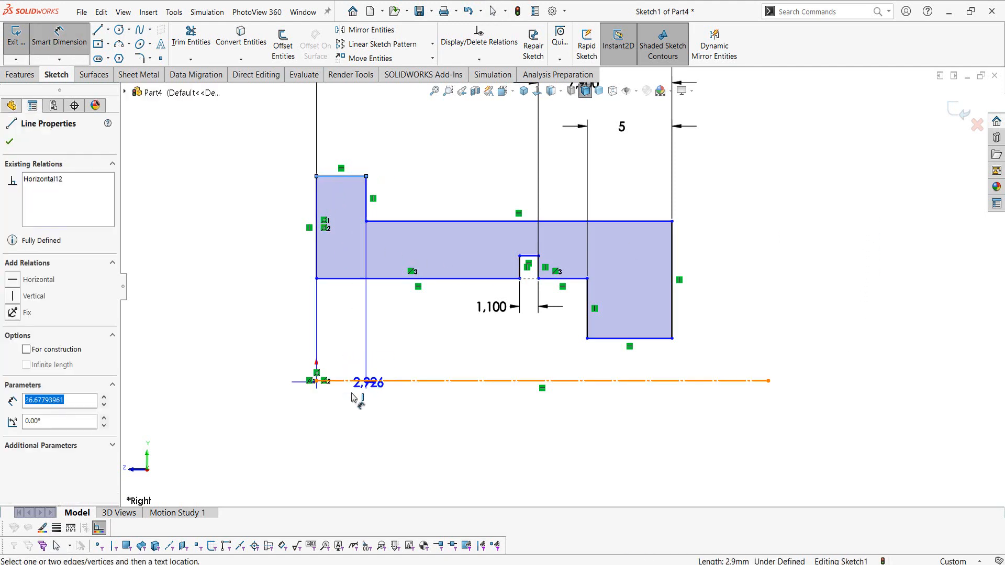
pyautogui.click(352, 393)
pyautogui.click(238, 388)
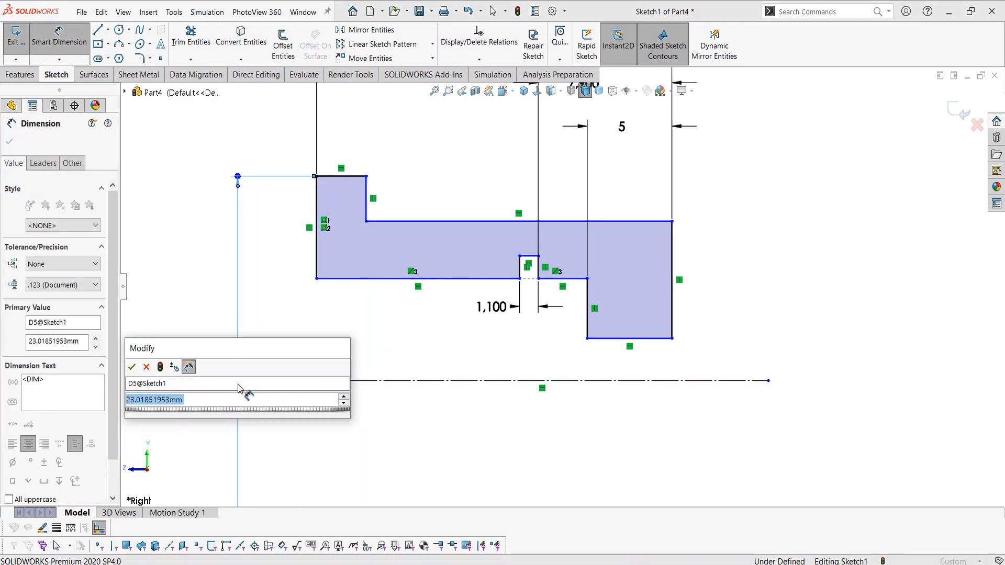
pyautogui.write('30')
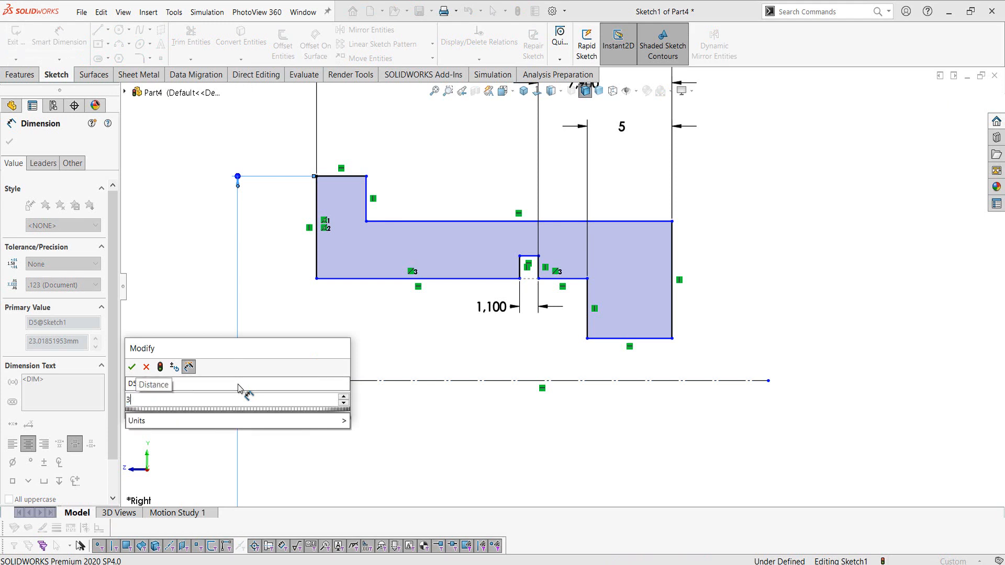
pyautogui.write('5')
pyautogui.press('Return')
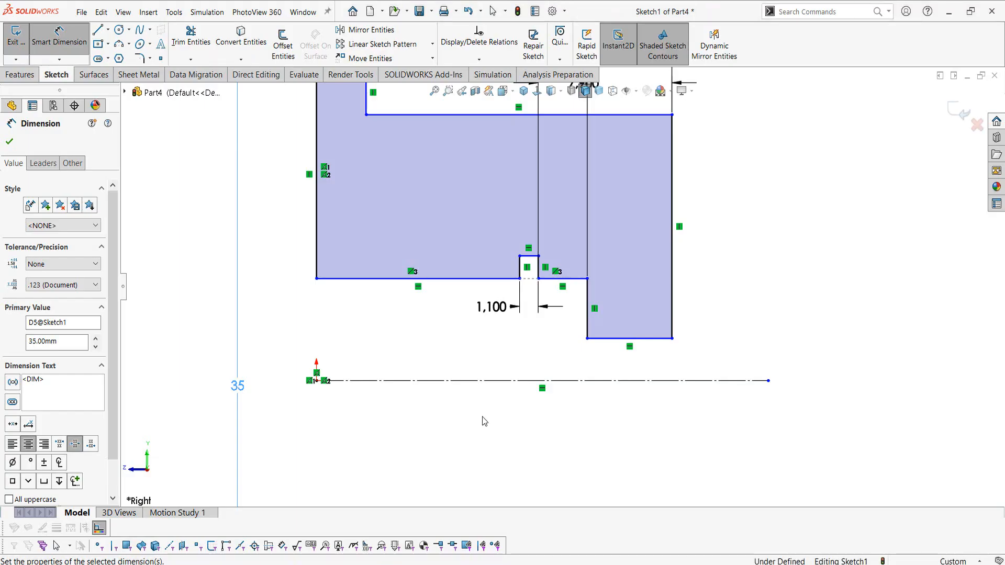
# Dimension the small end hole's diameter about the centerline as 5 mm
pyautogui.scroll(-3, 563, 287)
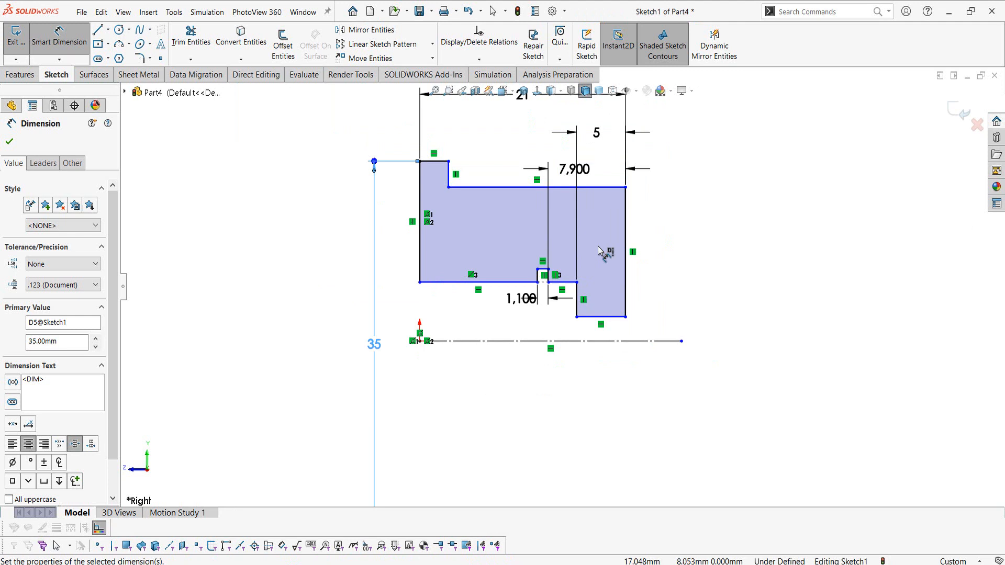
pyautogui.click(622, 316)
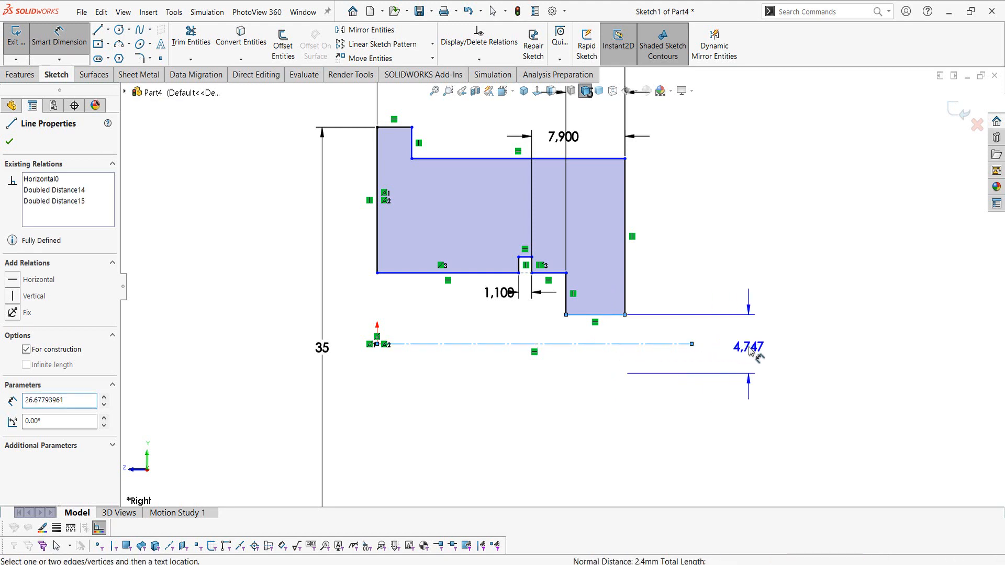
pyautogui.click(751, 351)
pyautogui.write('5')
pyautogui.press('Return')
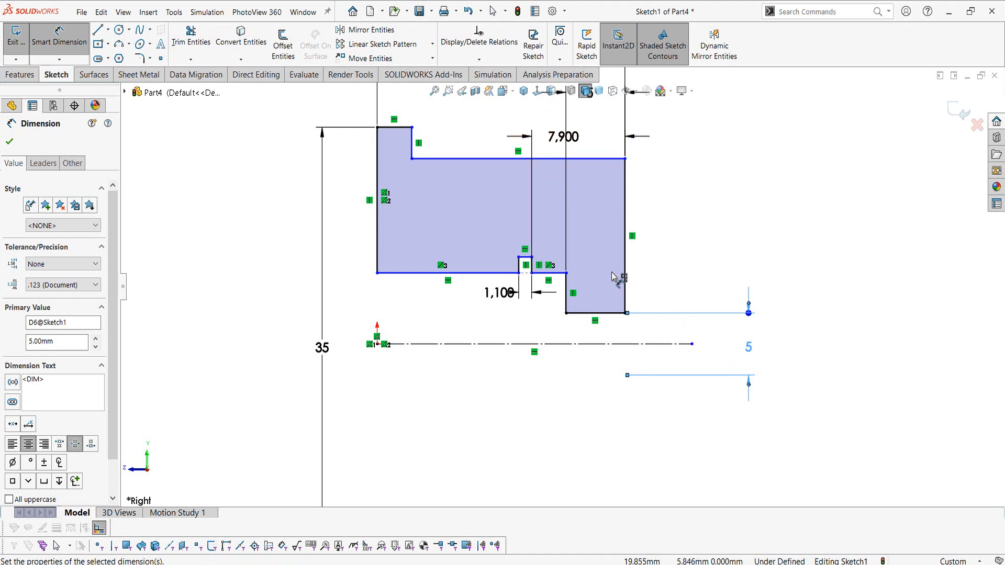
# Dimension the main bore's diameter about the centerline as 11 mm
pyautogui.click(455, 271)
pyautogui.click(444, 344)
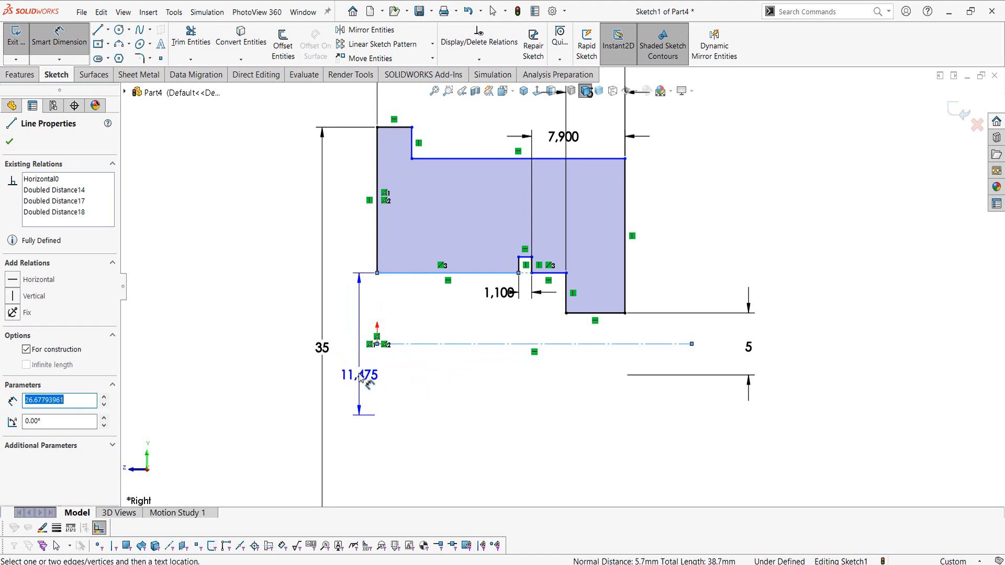
pyautogui.click(360, 376)
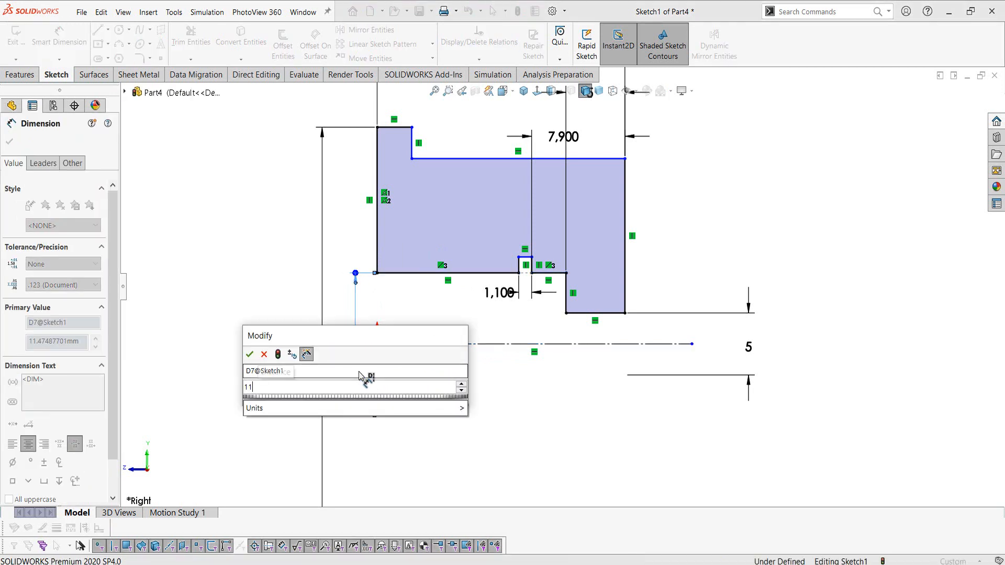
pyautogui.press('Return')
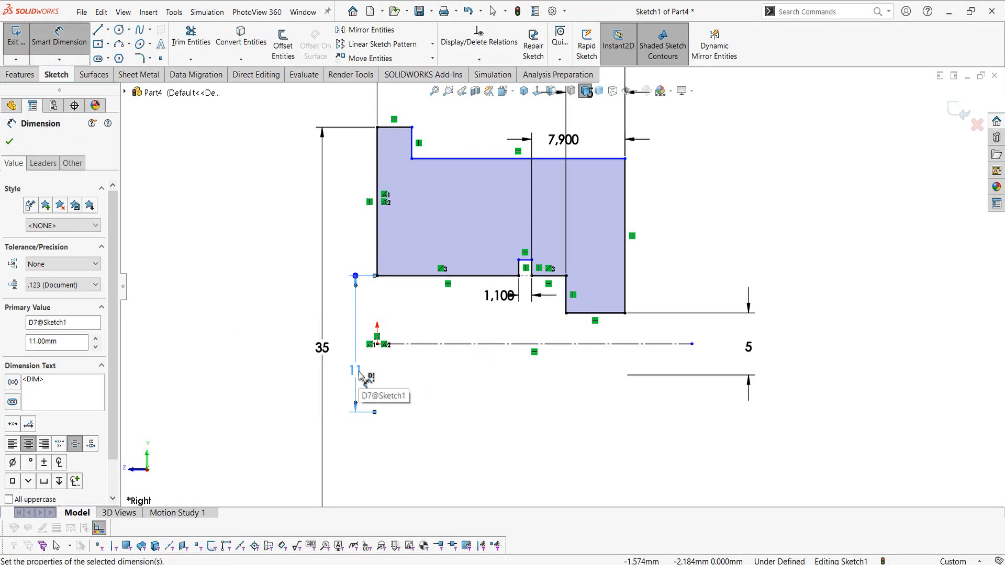
# Dimension the outer cylinder's diameter about the centerline as 16 mm
pyautogui.click(500, 163)
pyautogui.click(592, 344)
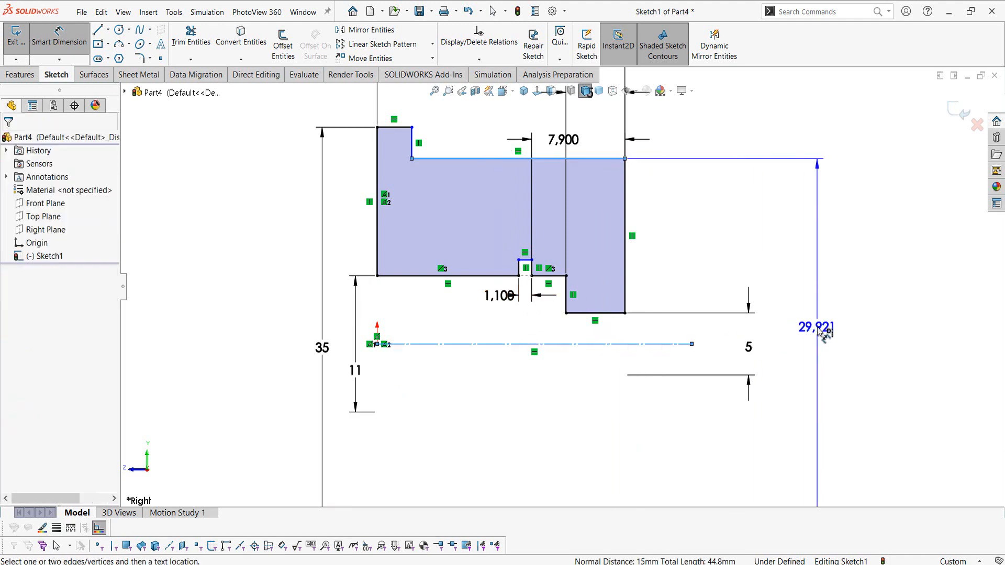
pyautogui.click(820, 331)
pyautogui.press('Return')
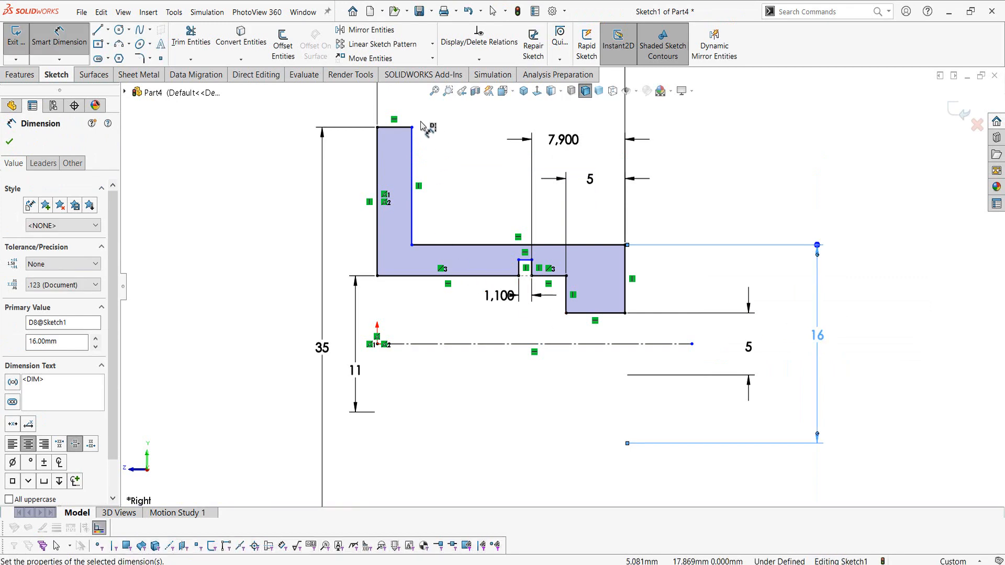
# Dimension the flange's thickness along its outer edge as 4 mm
pyautogui.press('f')
pyautogui.click(470, 198)
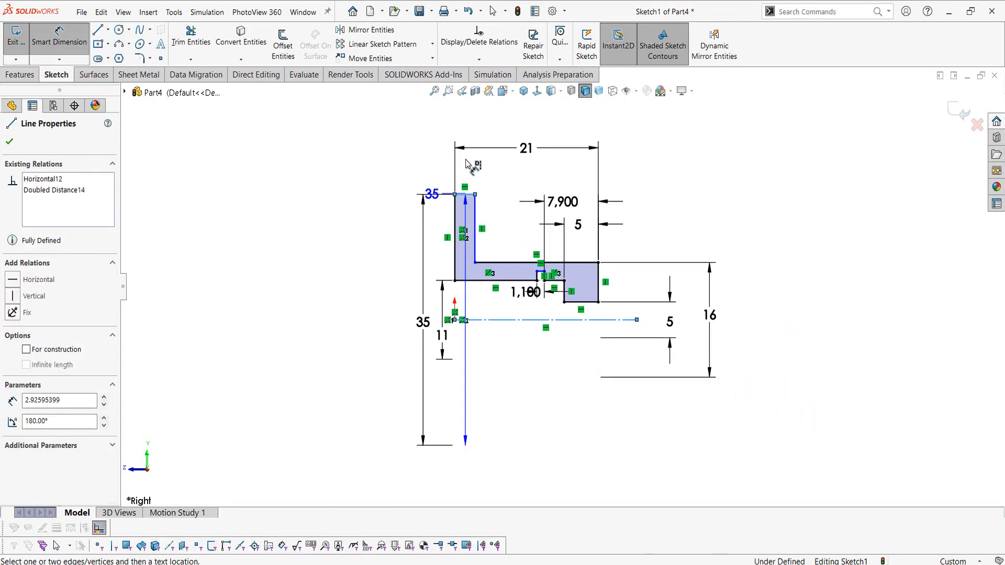
pyautogui.click(439, 174)
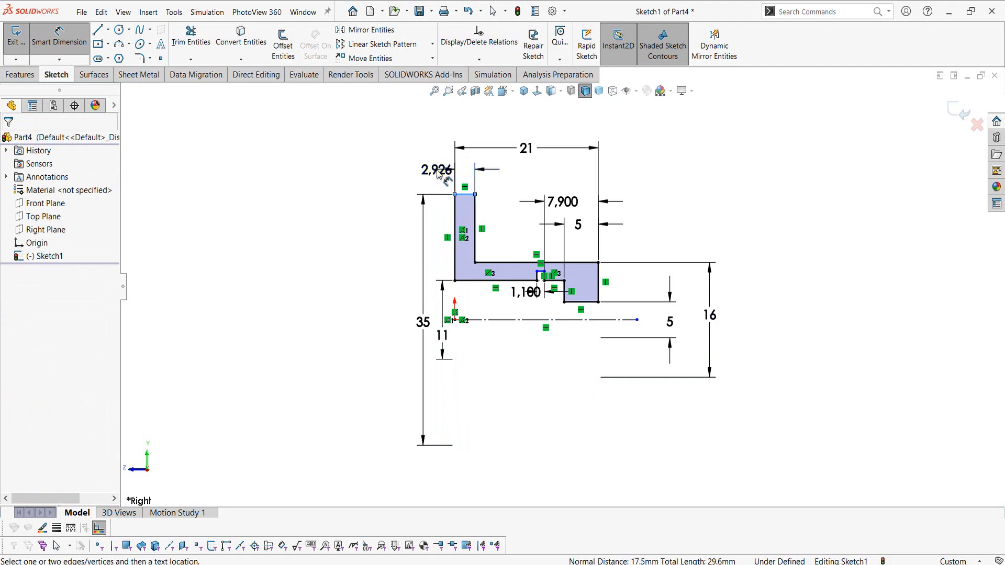
pyautogui.write('4')
pyautogui.press('Return')
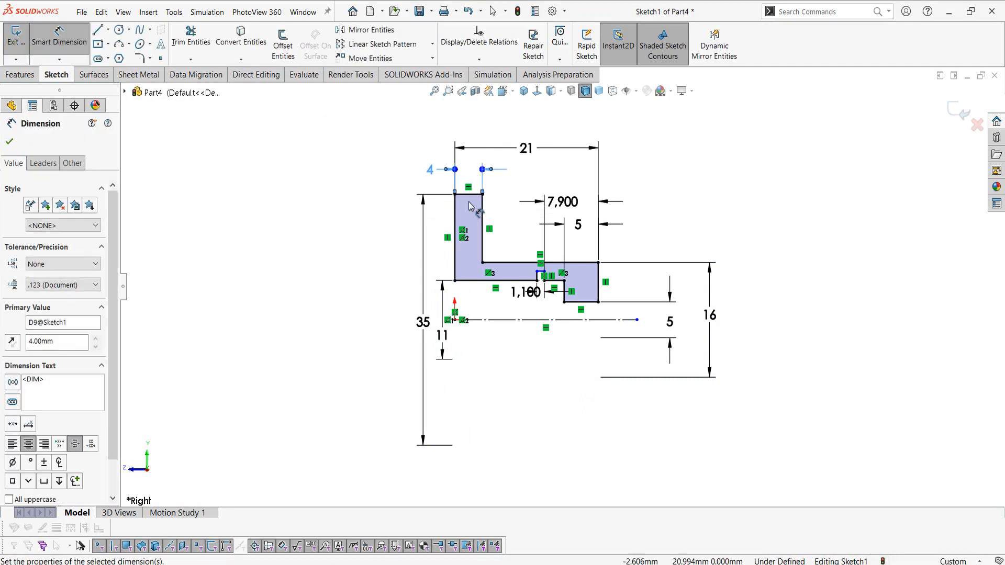
# Chamfer the flange's two outer corners and the outer corner at the cylinder's end by 0.25 mm at 45°, following the PDF drawing
pyautogui.press('Escape')
pyautogui.hotkey('alt', 'Tab')
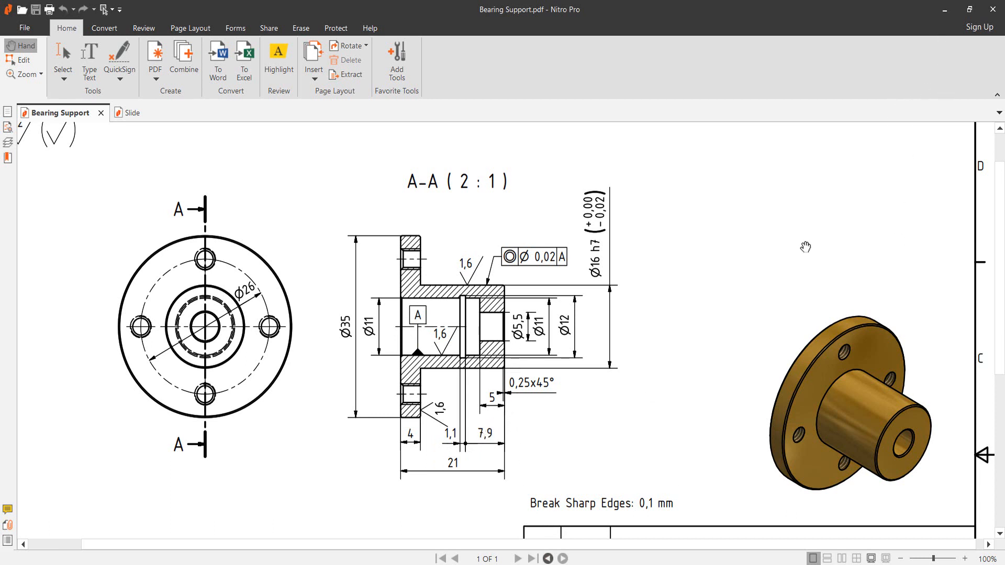
pyautogui.hotkey('alt', 'Tab')
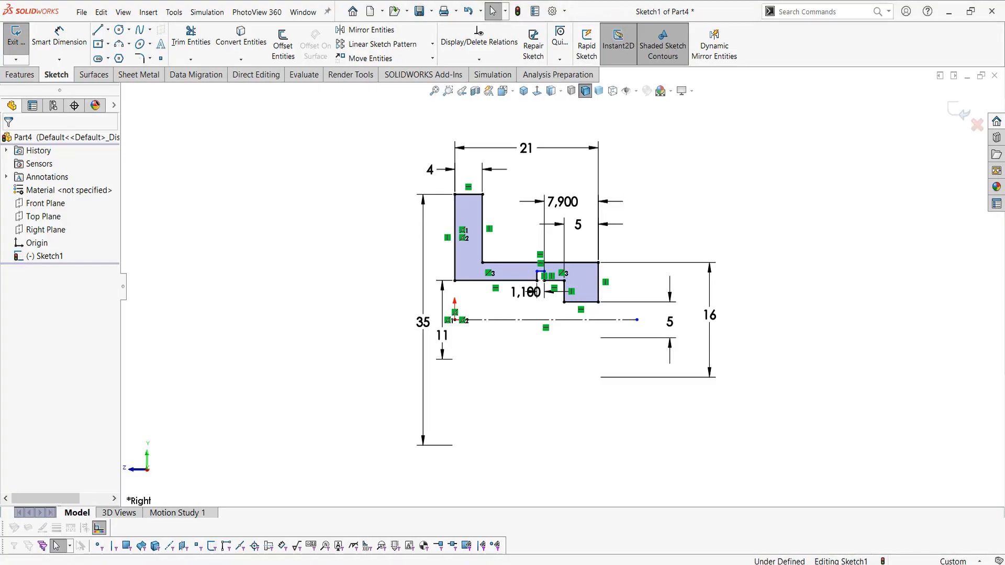
pyautogui.hotkey('alt', 'Tab')
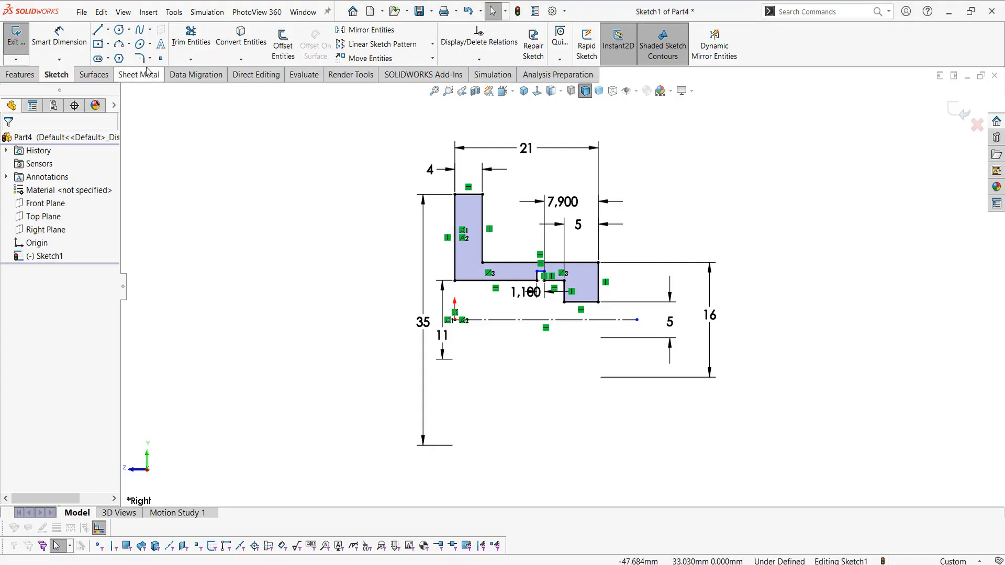
pyautogui.click(150, 58)
pyautogui.click(175, 86)
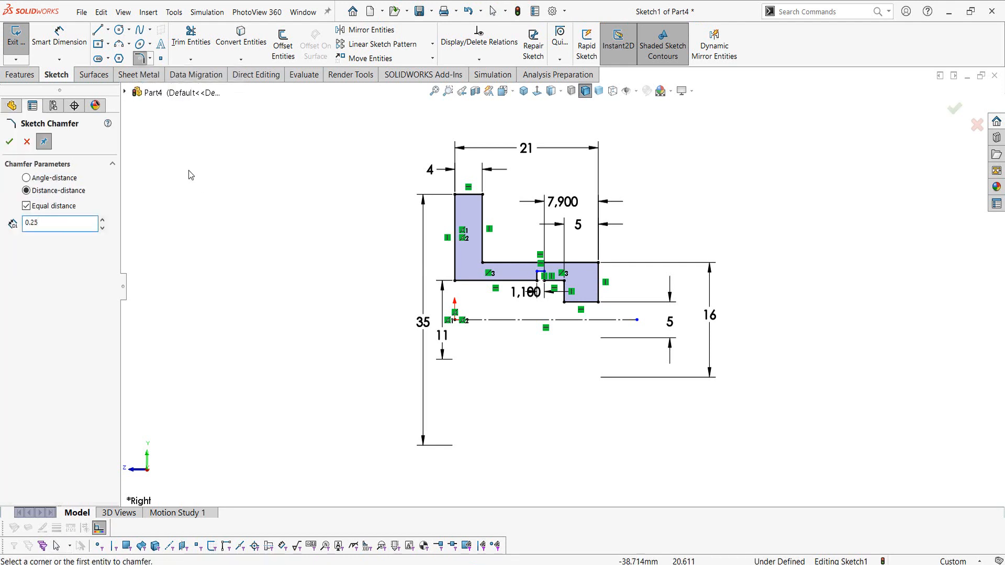
pyautogui.write('0.25')
pyautogui.click(54, 179)
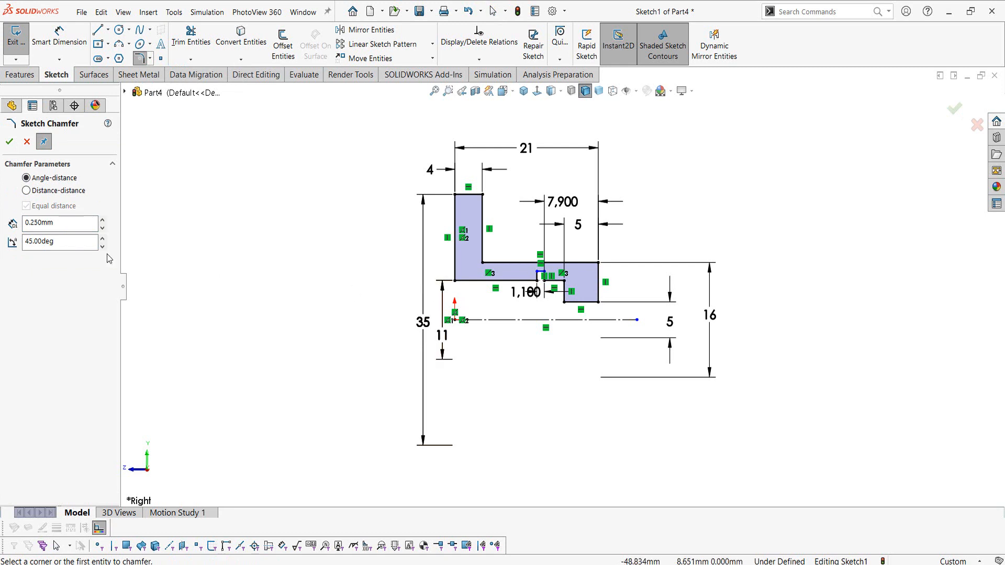
pyautogui.click(478, 197)
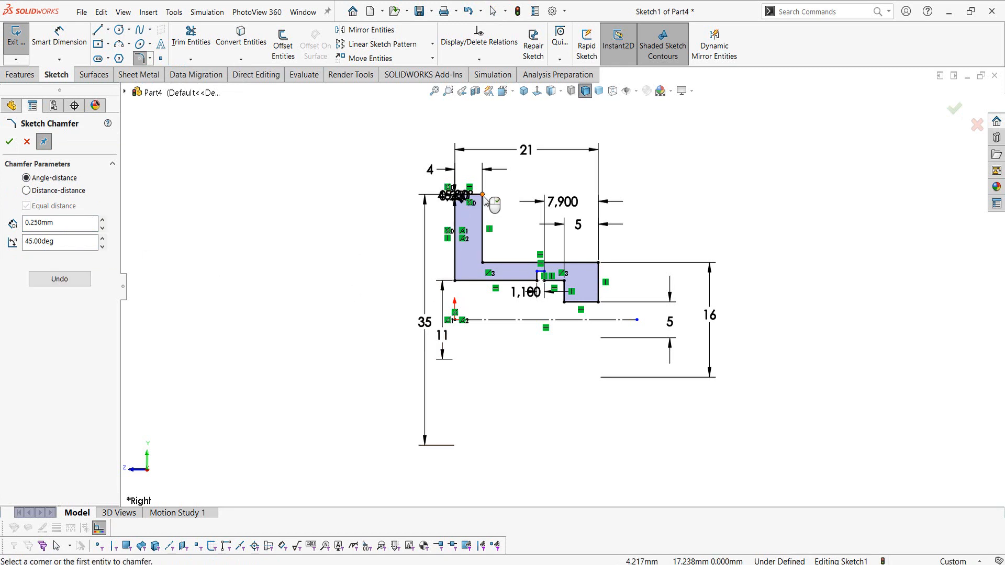
pyautogui.click(598, 263)
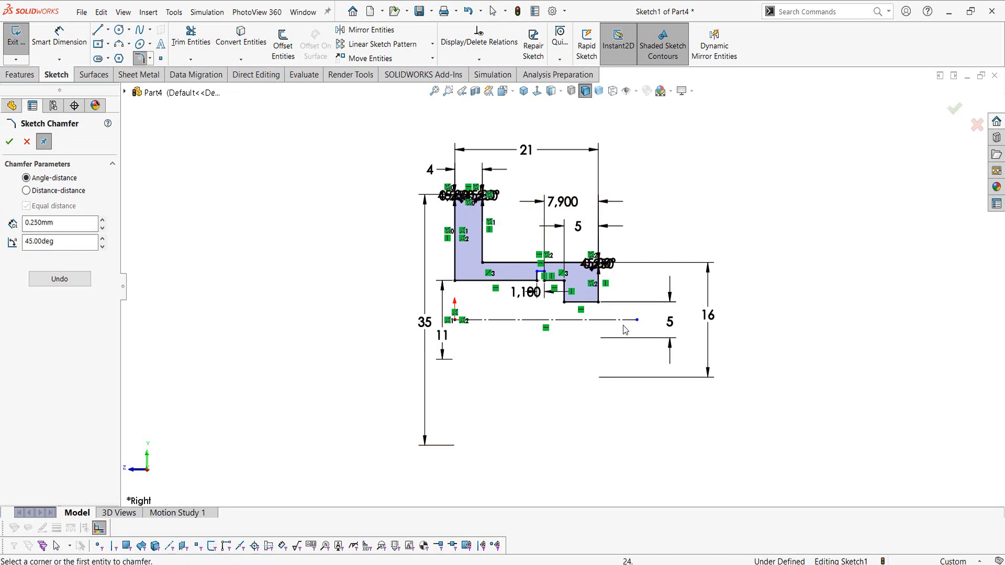
# Revolve the Bearing Support half-profile 360° about the centerline into a solid
pyautogui.click(22, 76)
pyautogui.press('Escape')
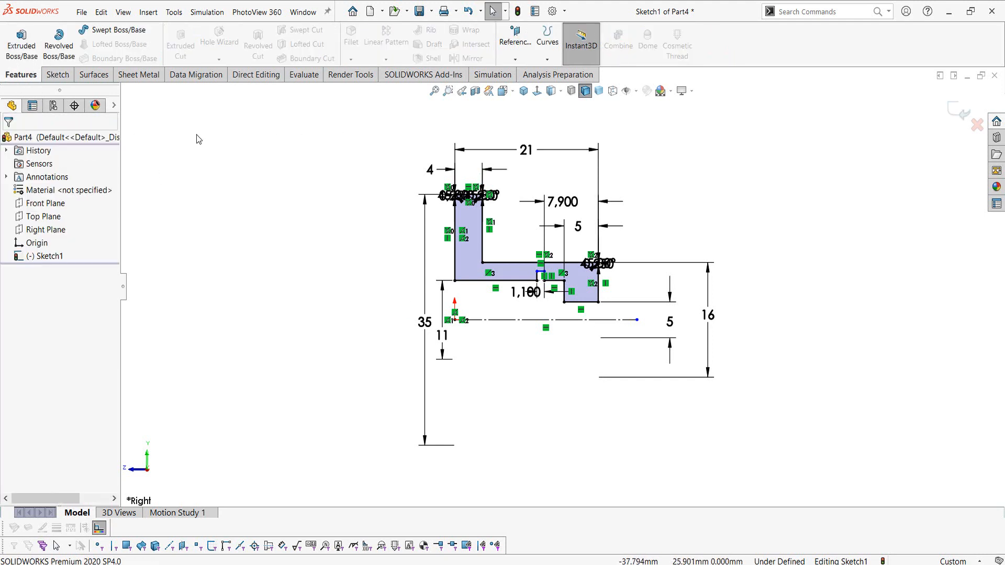
pyautogui.click(62, 51)
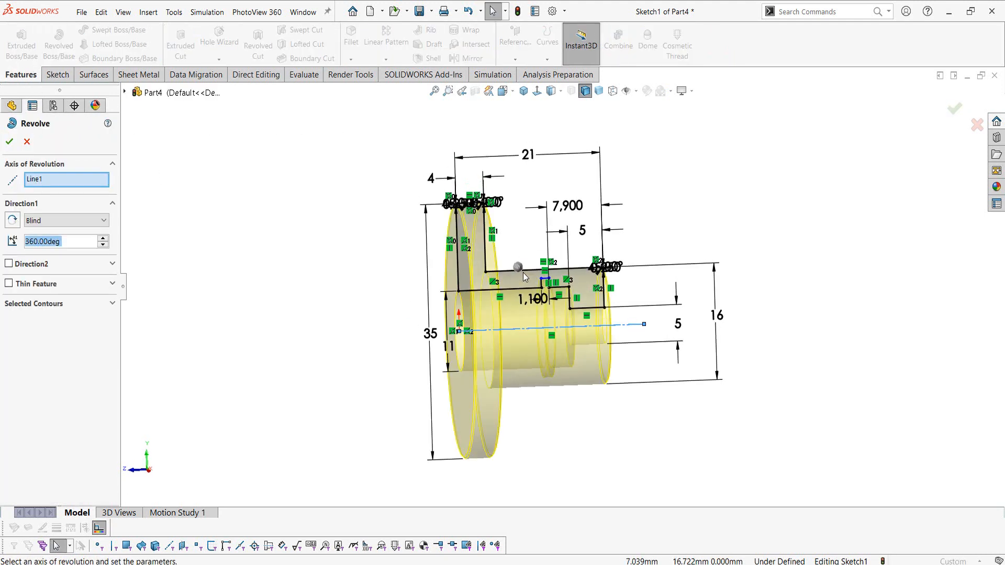
pyautogui.click(10, 141)
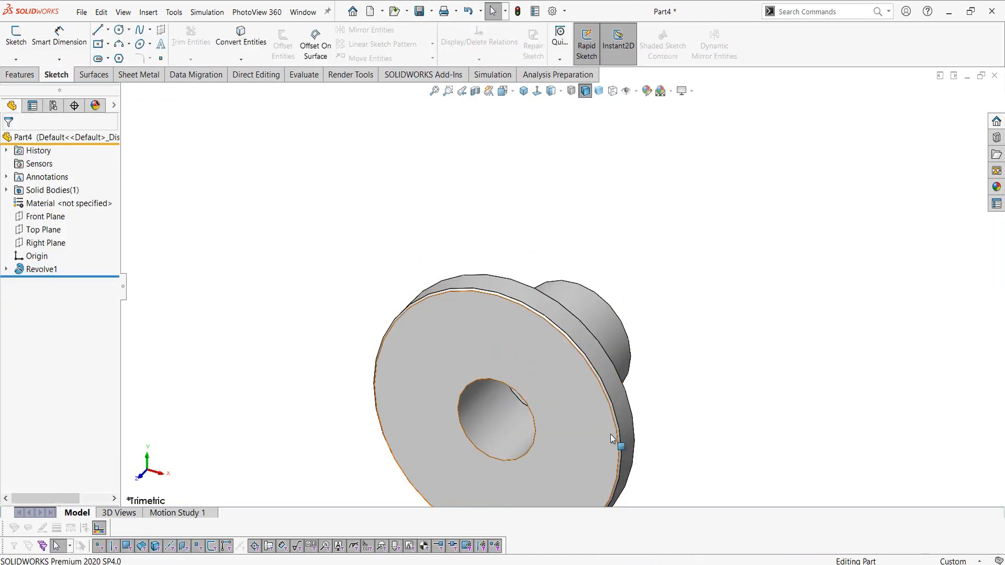
# Start a sketch on the flange's outer face and draw a construction circle about 23.2 mm in diameter centred on the origin
pyautogui.click(578, 500)
pyautogui.hotkey('alt', 'Tab')
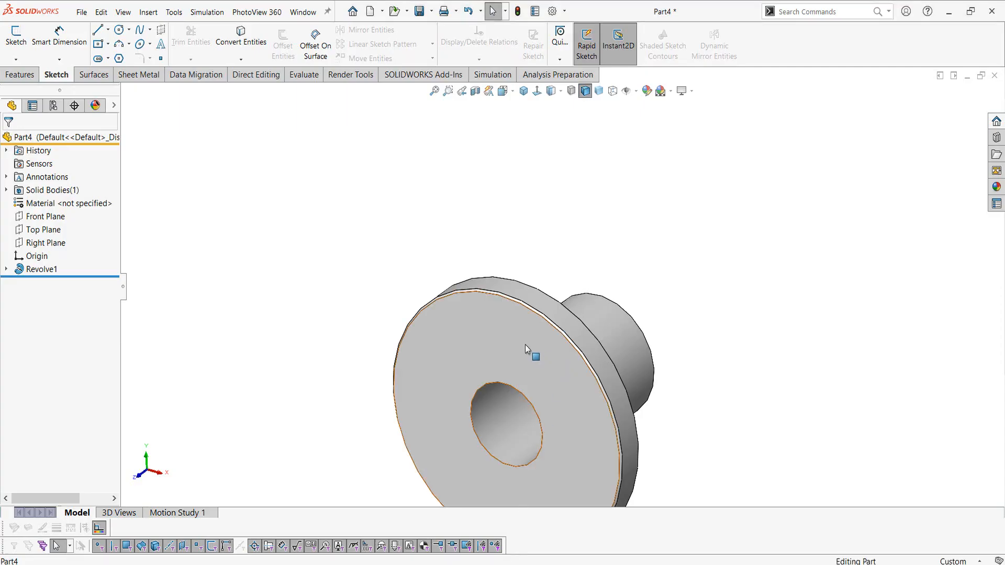
pyautogui.click(526, 345)
pyautogui.click(572, 312)
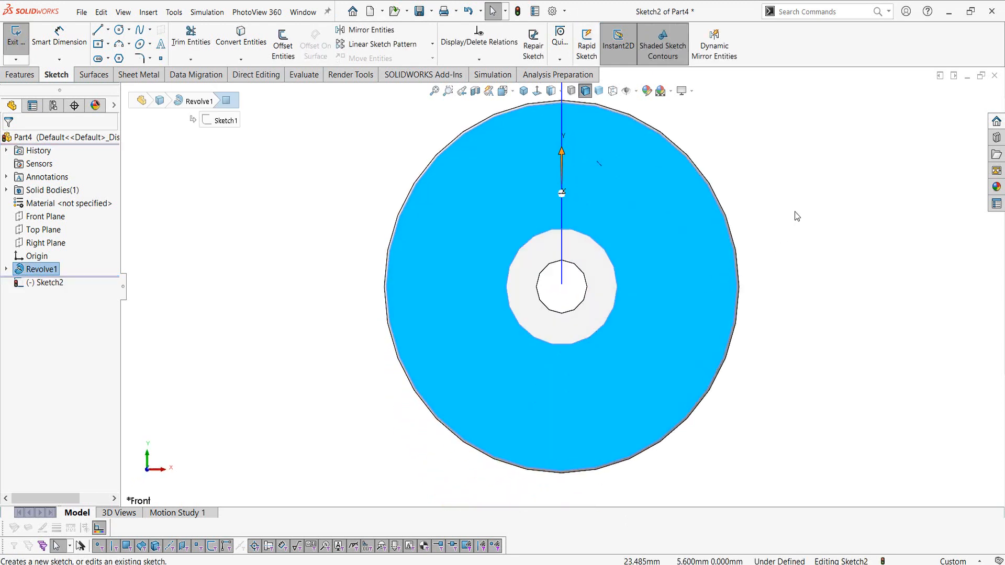
pyautogui.moveTo(783, 199); pyautogui.dragTo(842, 202, button='right')
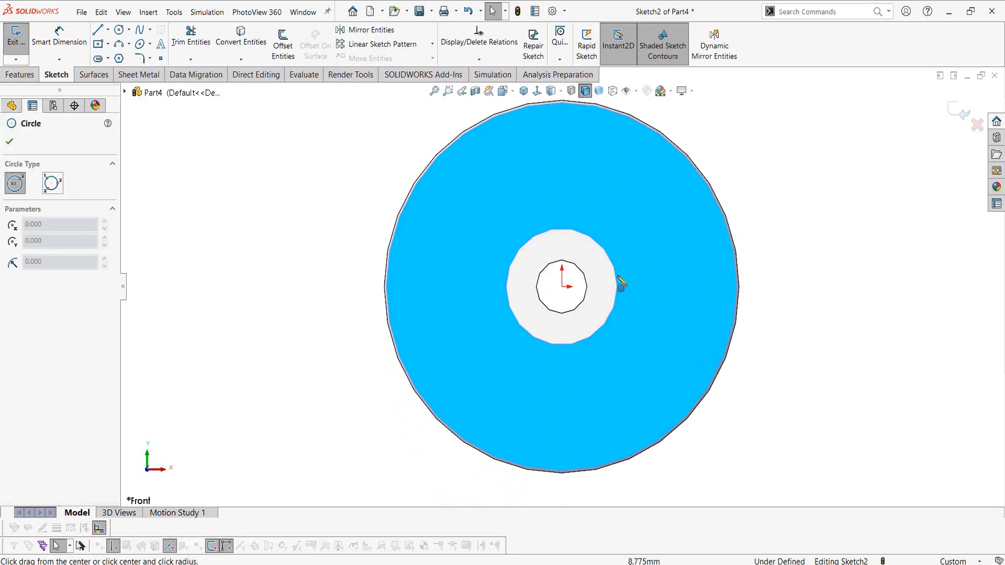
pyautogui.click(563, 287)
pyautogui.click(659, 356)
pyautogui.rightClick(661, 355)
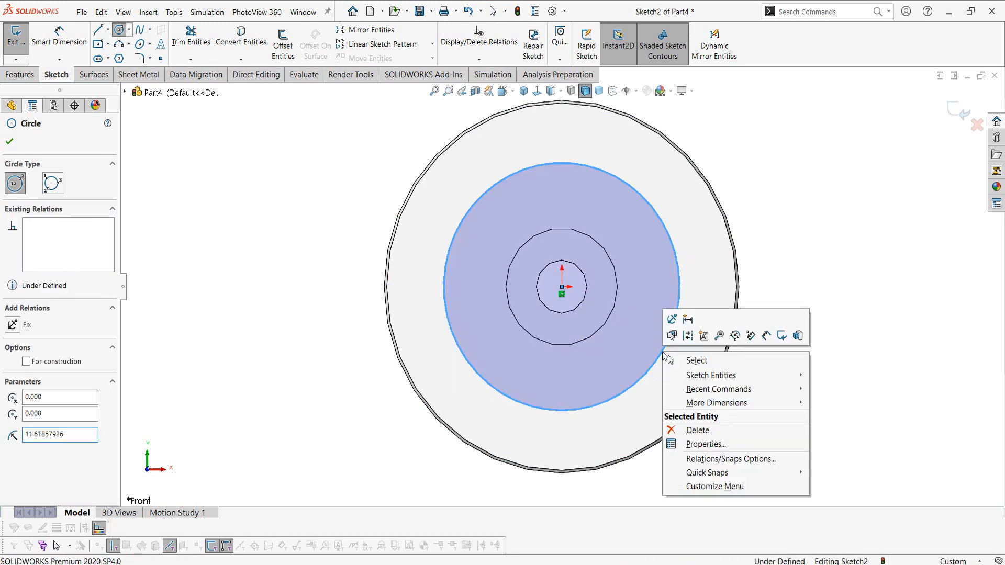
pyautogui.click(688, 336)
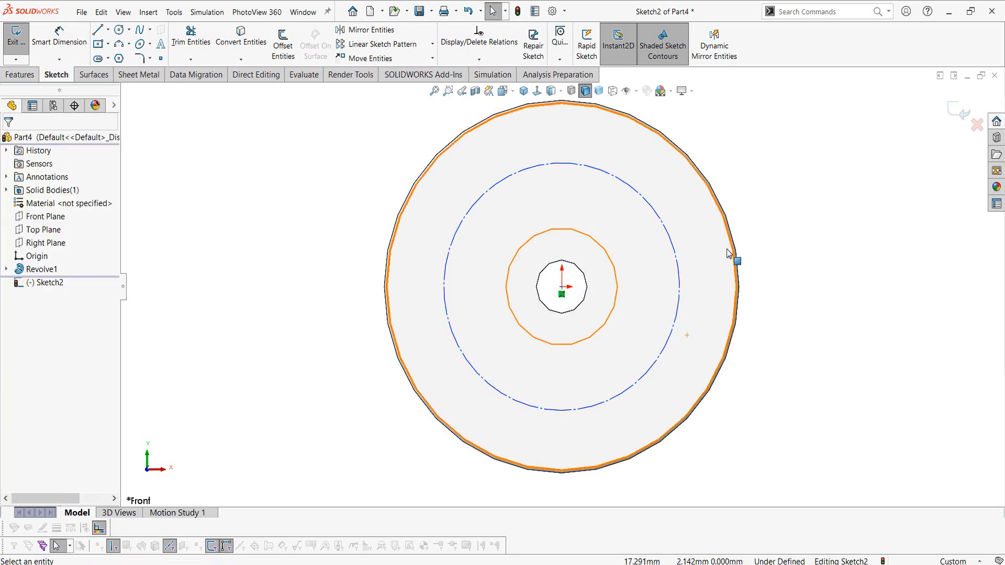
# Dimension the construction circle's diameter as 26 mm
pyautogui.moveTo(733, 260); pyautogui.dragTo(713, 215, button='right')
pyautogui.click(662, 213)
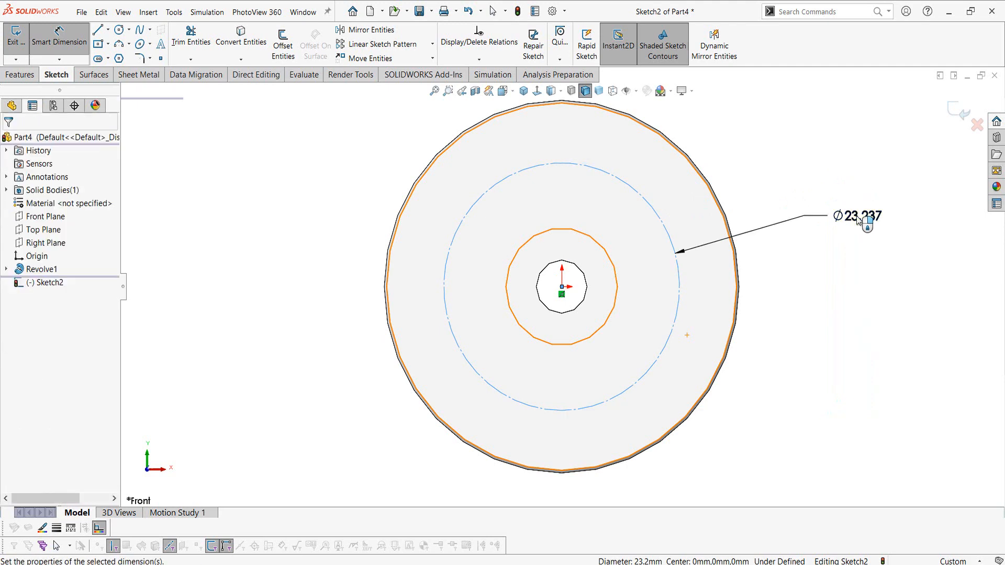
pyautogui.click(859, 219)
pyautogui.write('26.00mm')
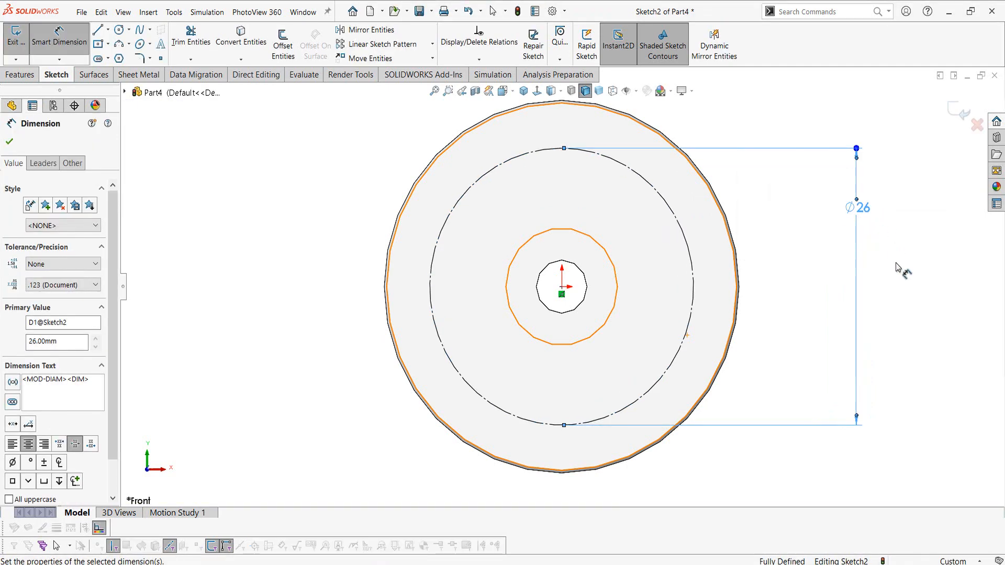
pyautogui.press('Return')
# Sketch a hole circle about 4.1 mm in diameter centred on the uppermost point of the construction circle
pyautogui.press('c')
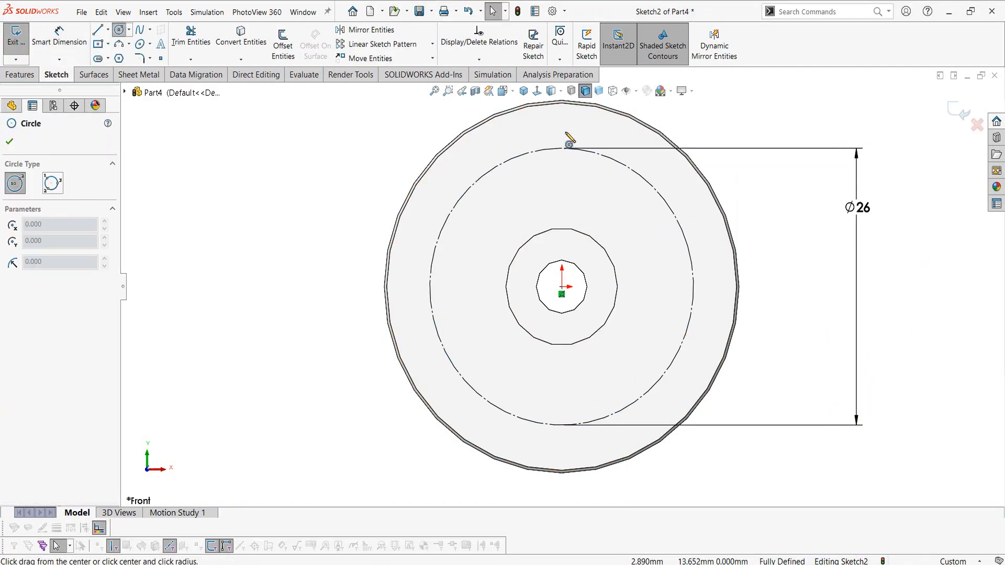
pyautogui.click(562, 148)
pyautogui.click(583, 169)
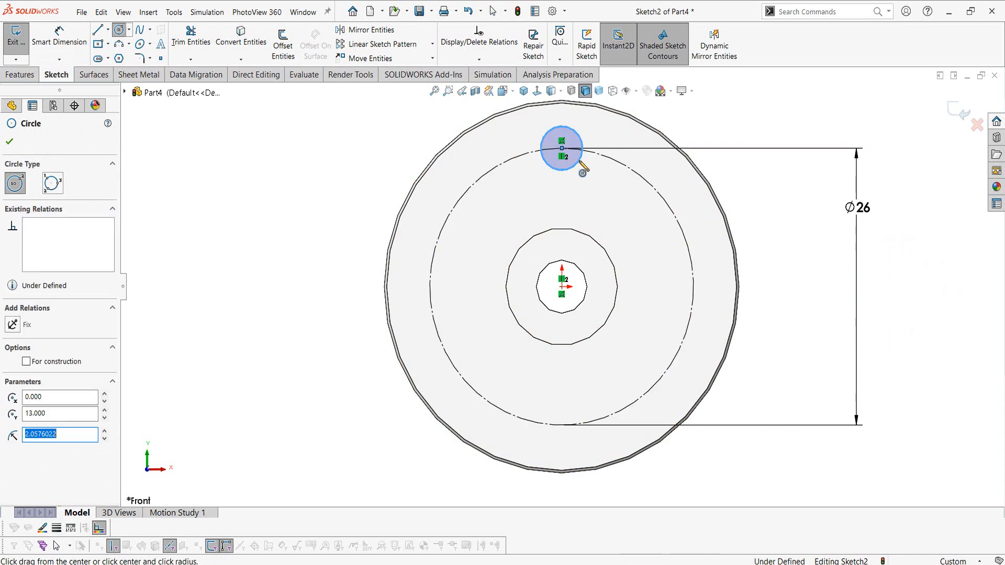
pyautogui.press('Escape')
# Dimension the small hole circle's diameter as 4.5 mm
pyautogui.moveTo(294, 193); pyautogui.dragTo(292, 135, button='right')
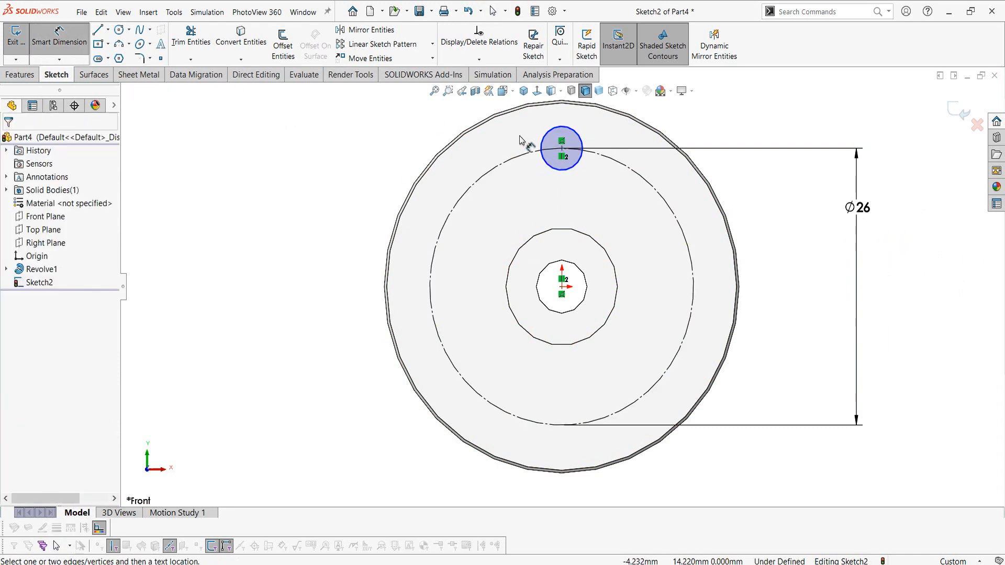
pyautogui.click(463, 119)
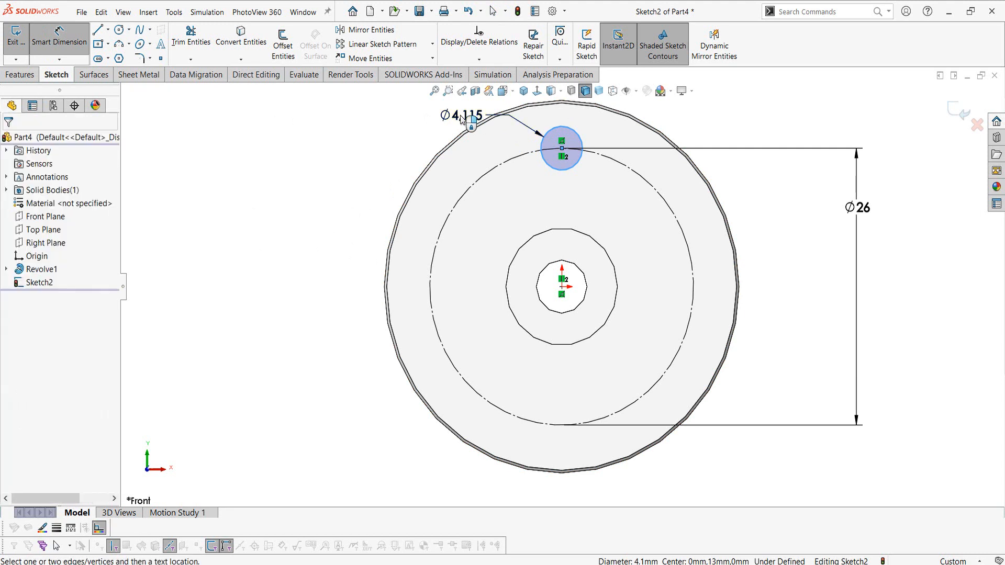
pyautogui.press('Return')
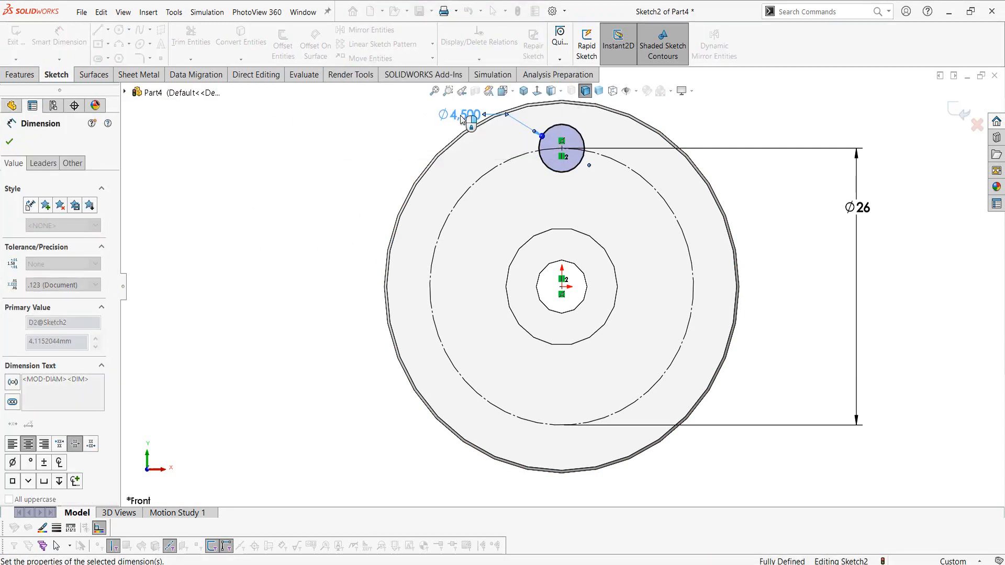
pyautogui.press('Escape')
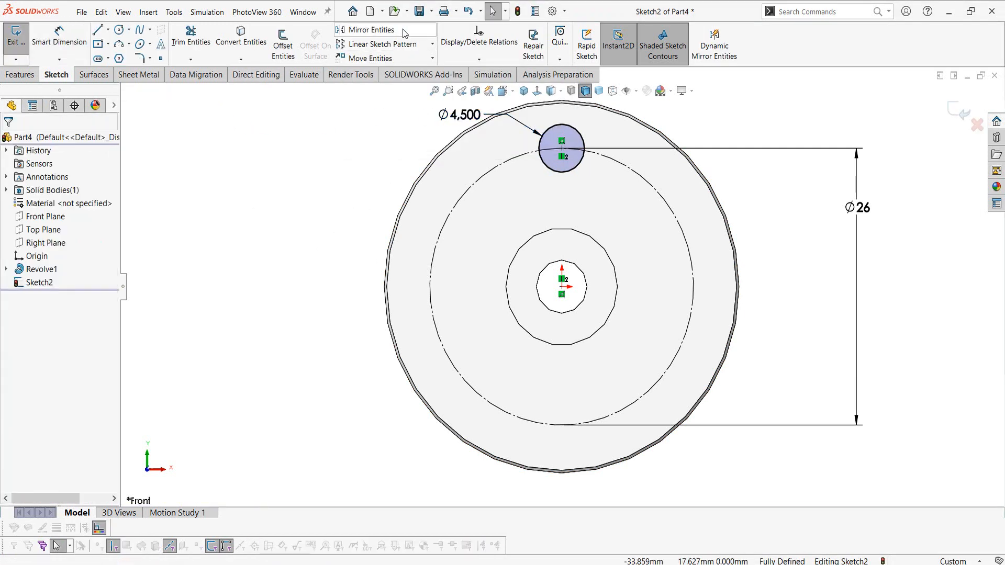
# Pattern the 4.5 mm circle around the origin as four equally spaced instances over 360°, leaving the construction circle out of the pattern
pyautogui.click(433, 44)
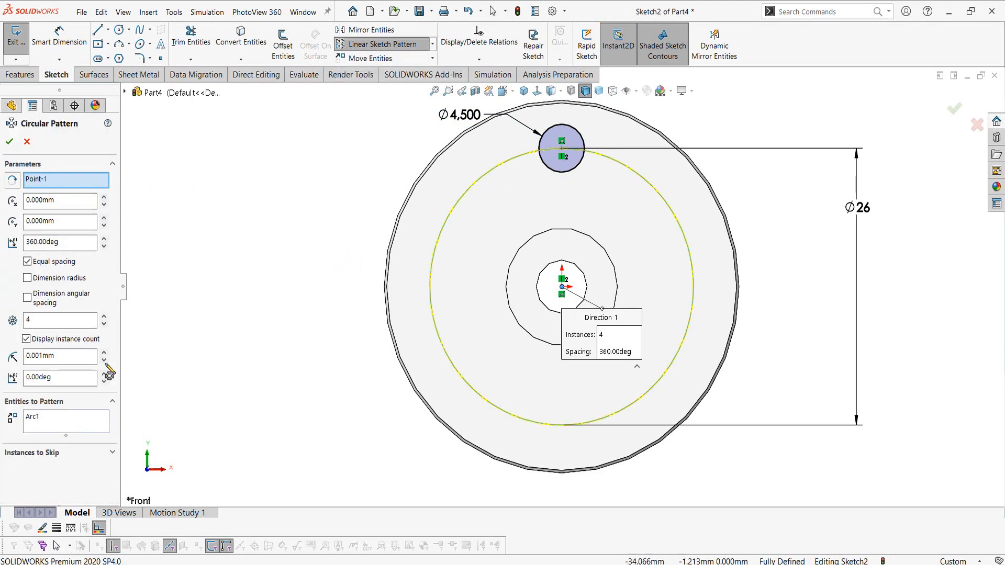
pyautogui.rightClick(53, 424)
pyautogui.click(78, 427)
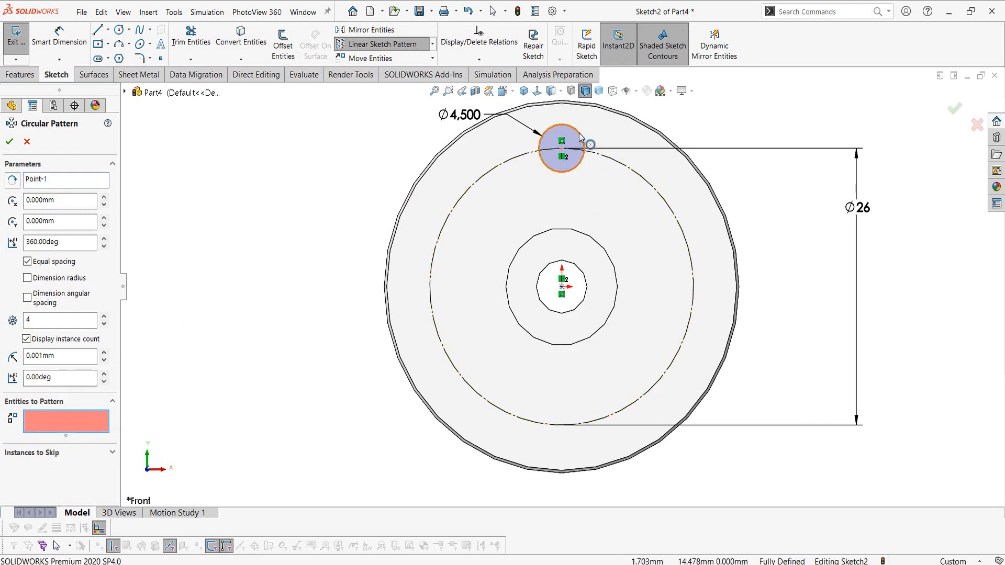
pyautogui.click(580, 137)
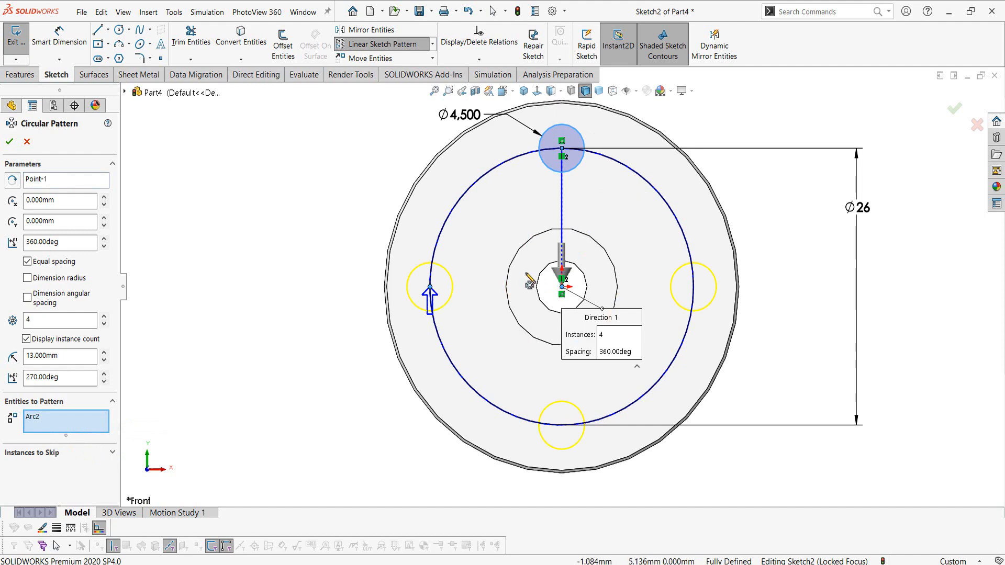
pyautogui.click(9, 143)
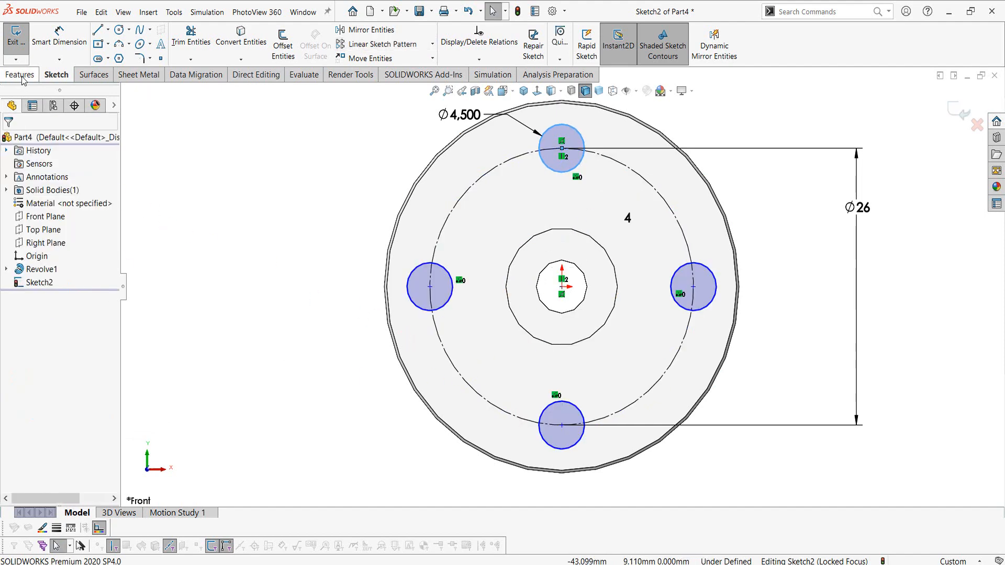
# Cut the four hole circles through the flange with an Extruded Cut set to Up To Next
pyautogui.click(19, 74)
pyautogui.click(180, 53)
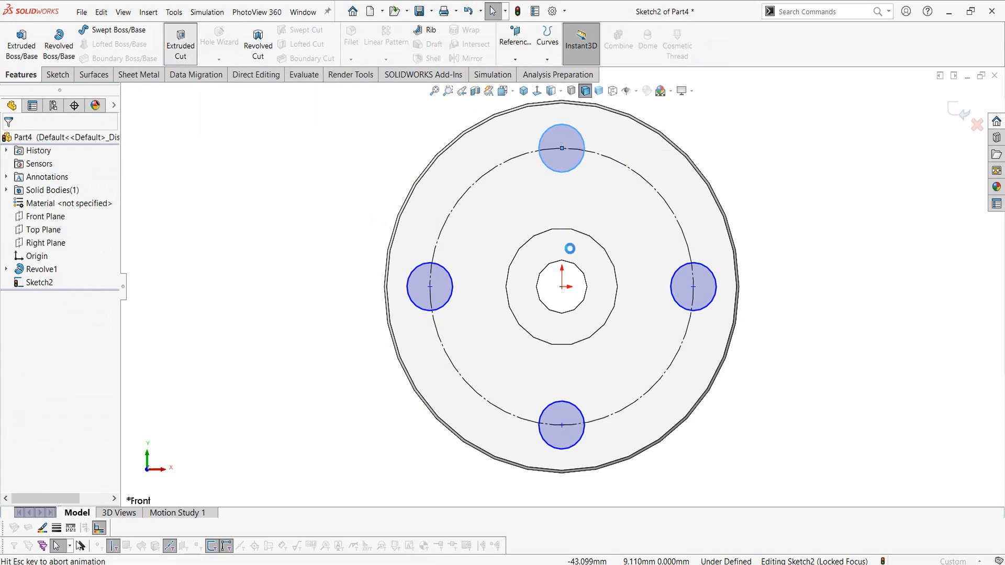
pyautogui.click(47, 217)
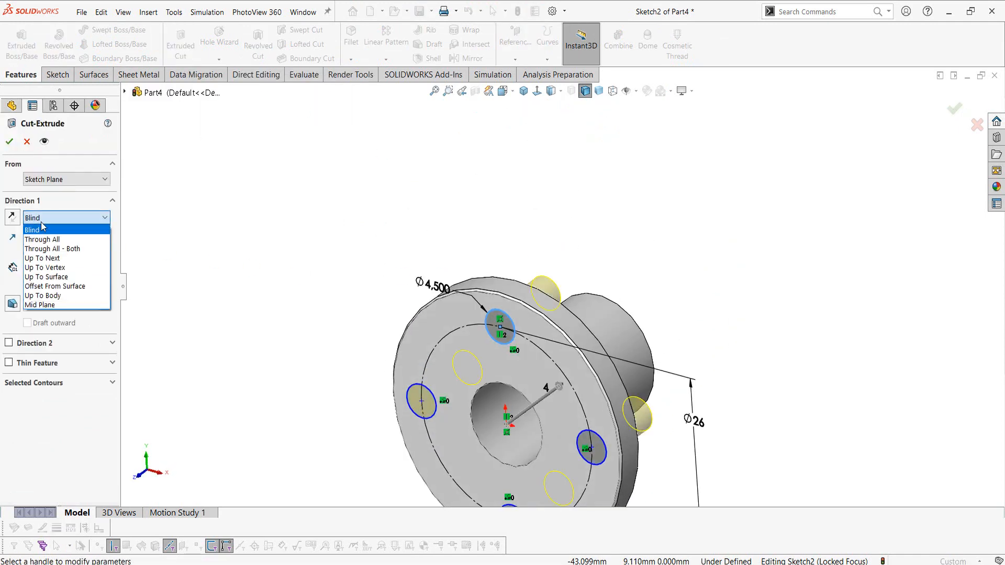
pyautogui.click(51, 259)
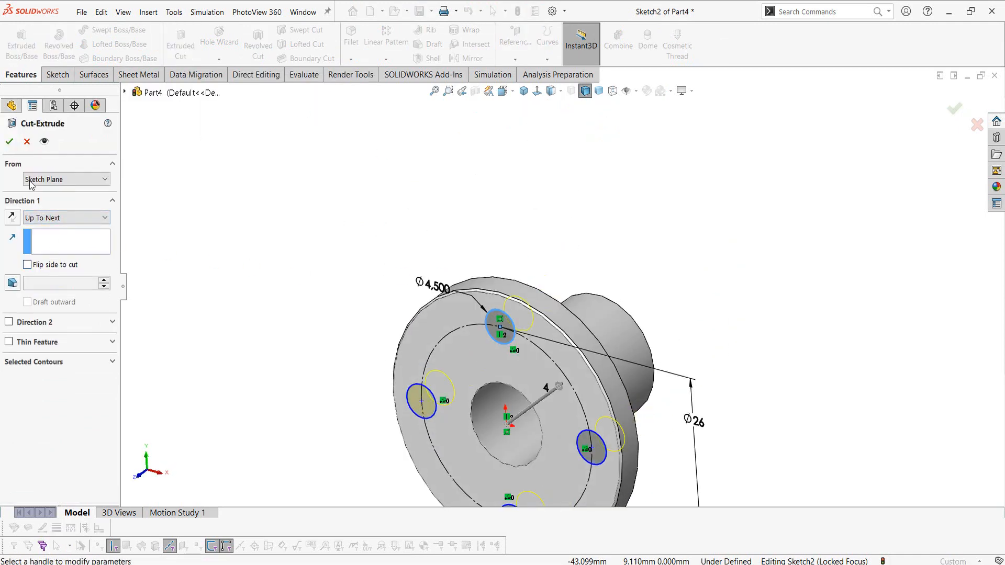
pyautogui.click(10, 142)
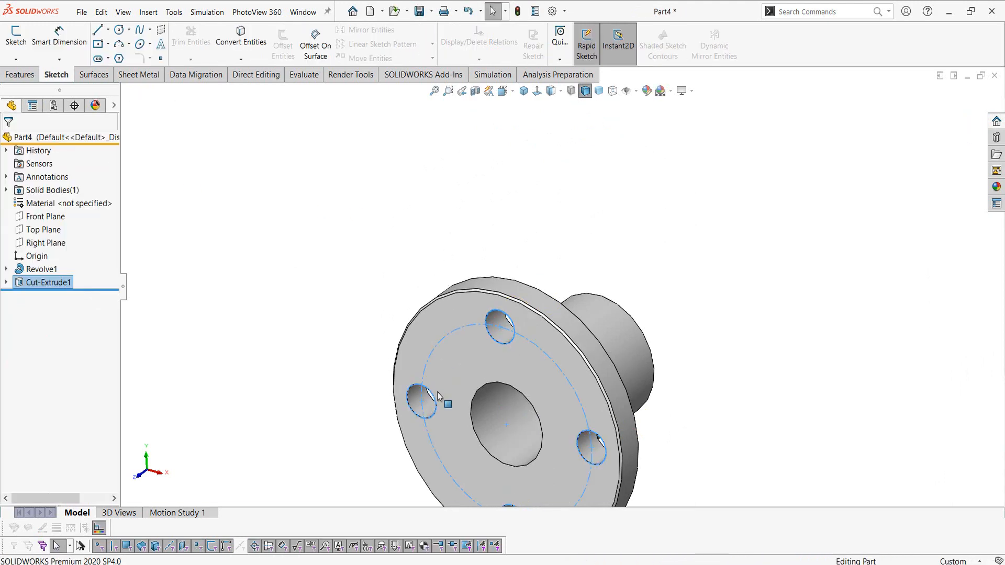
# Switch to the Bearing Support drawing in Nitro Pro and check its section dimensions, edge note and title block against the model
pyautogui.scroll(3, 597, 362)
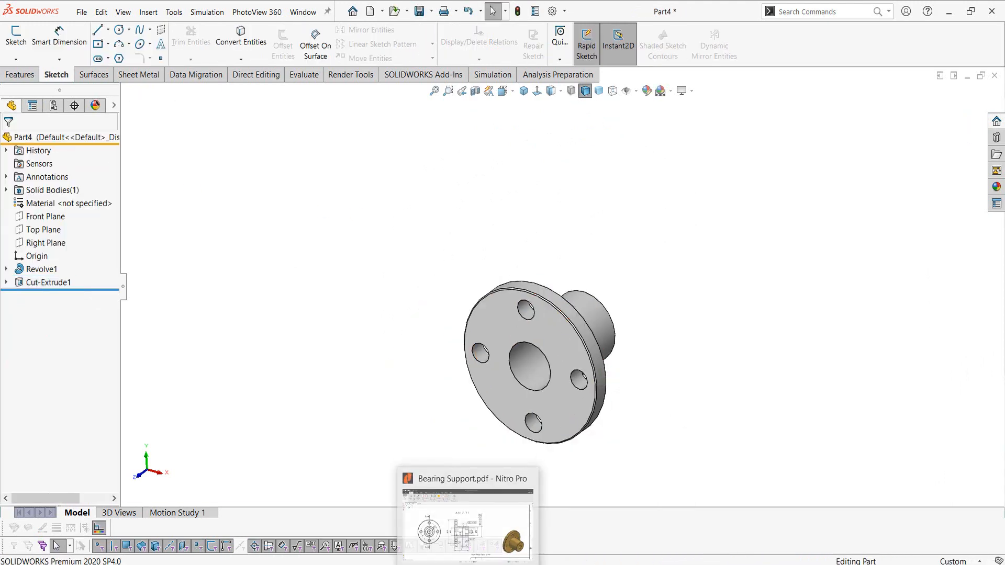
pyautogui.click(466, 524)
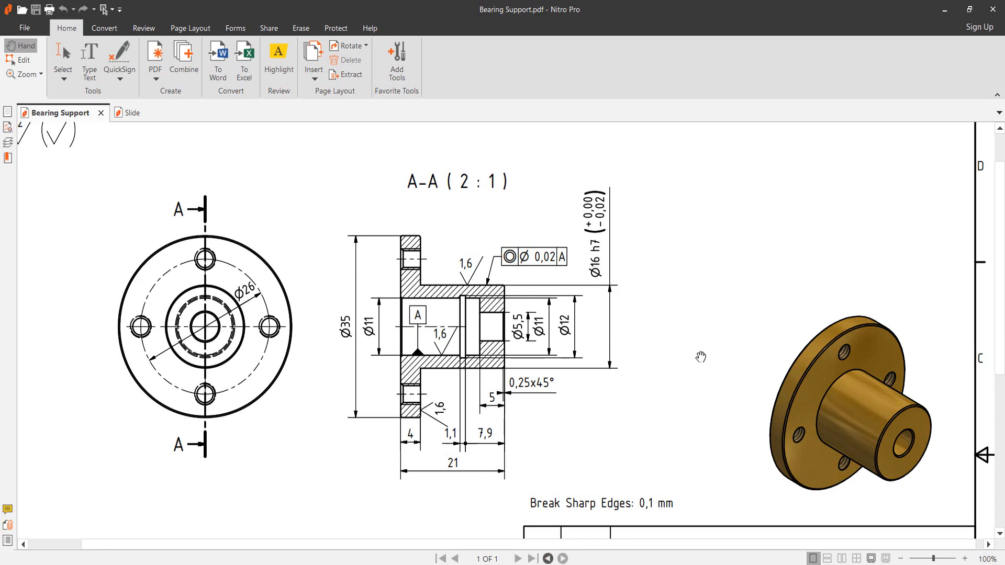
pyautogui.scroll(-5, 700, 357)
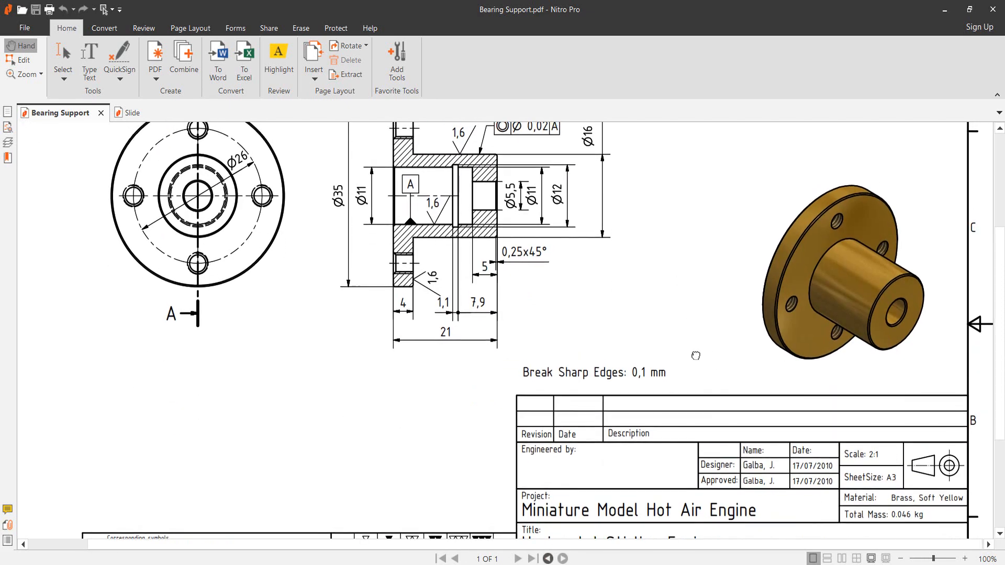
pyautogui.scroll(1, 695, 356)
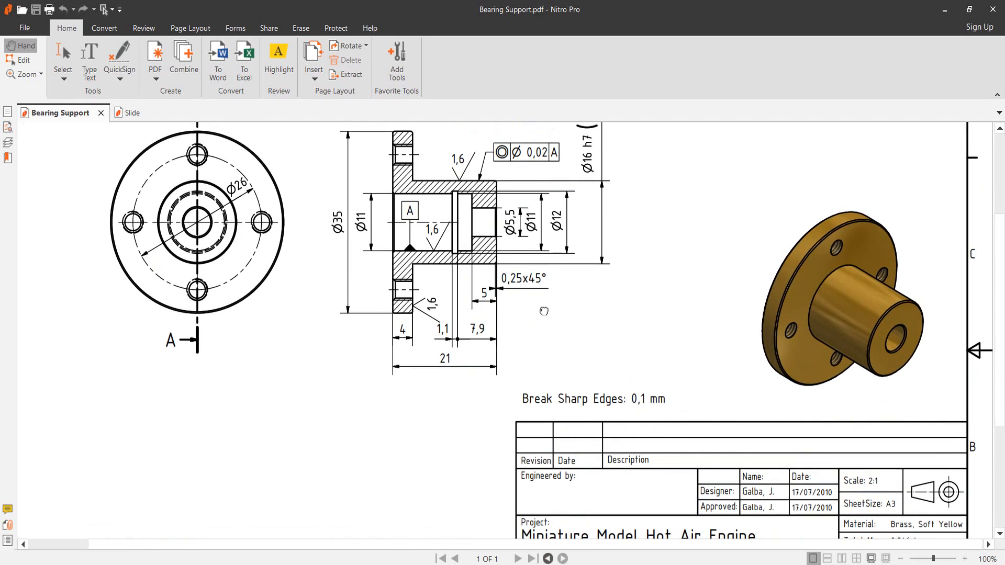
# Return to SOLIDWORKS and set up a 0.1 mm × 45° Chamfer on the faces of the four flange holes
pyautogui.scroll(-1, 540, 304)
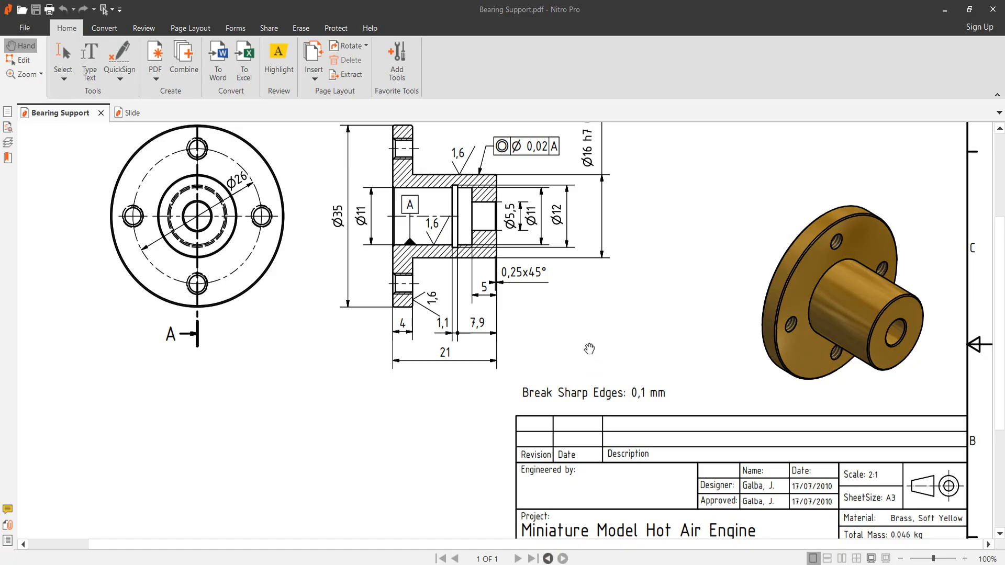
pyautogui.moveTo(635, 282); pyautogui.dragTo(634, 306)
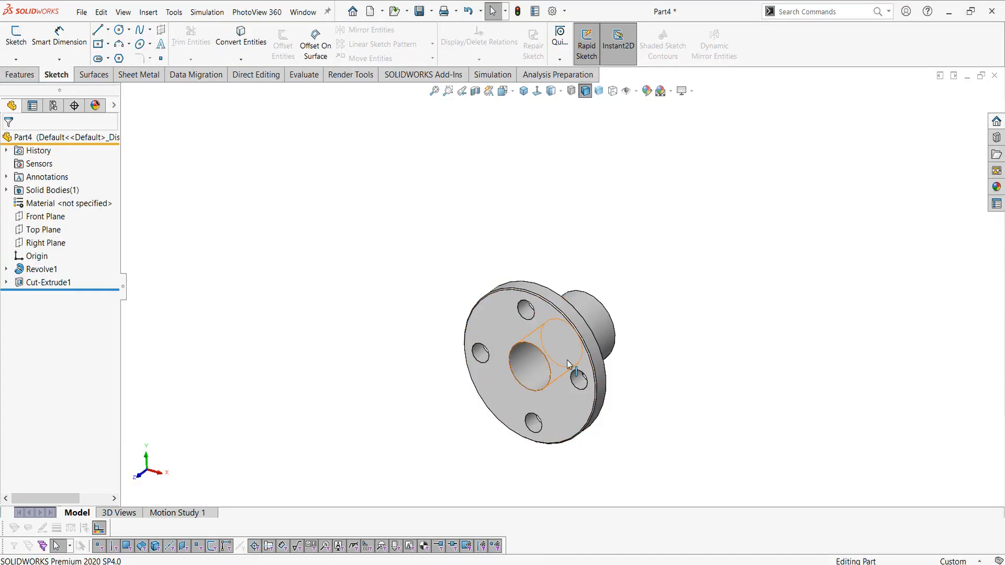
pyautogui.scroll(-2, 517, 344)
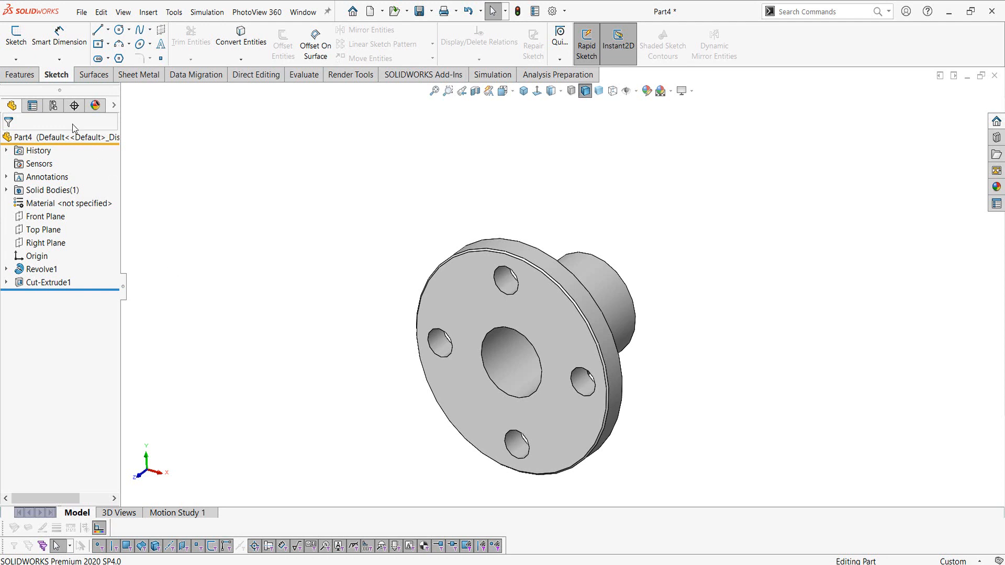
pyautogui.click(17, 75)
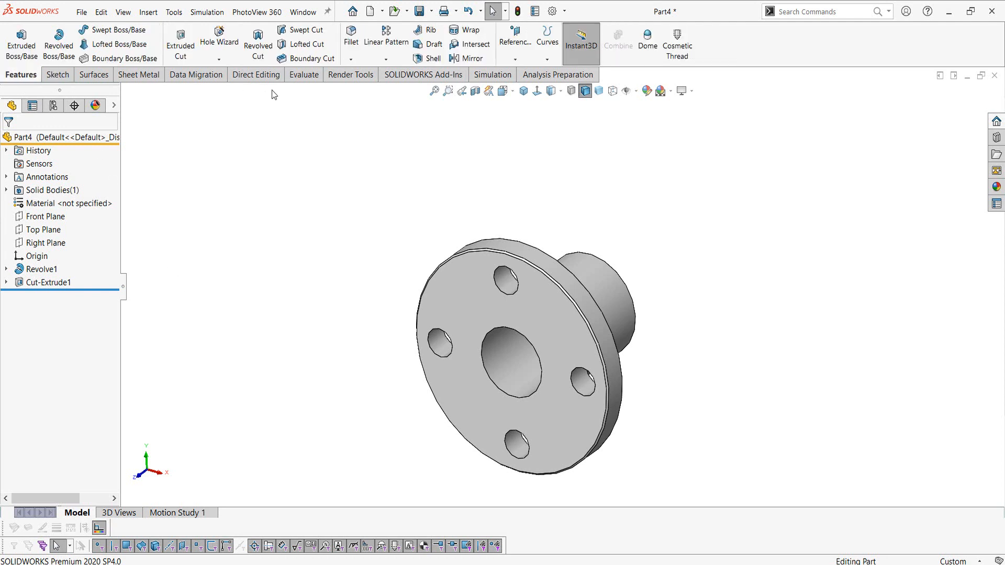
pyautogui.click(351, 59)
pyautogui.click(369, 86)
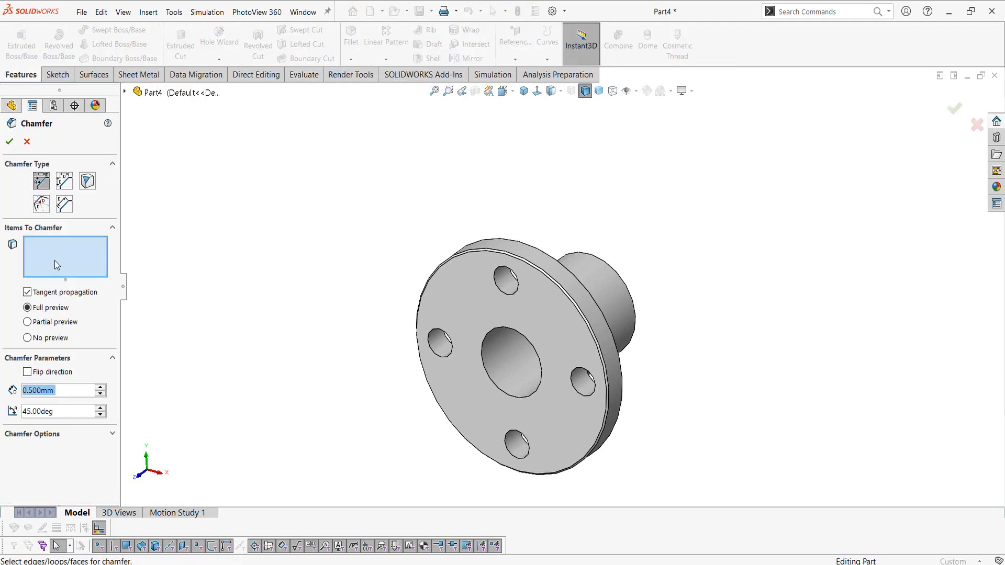
pyautogui.write('0.1')
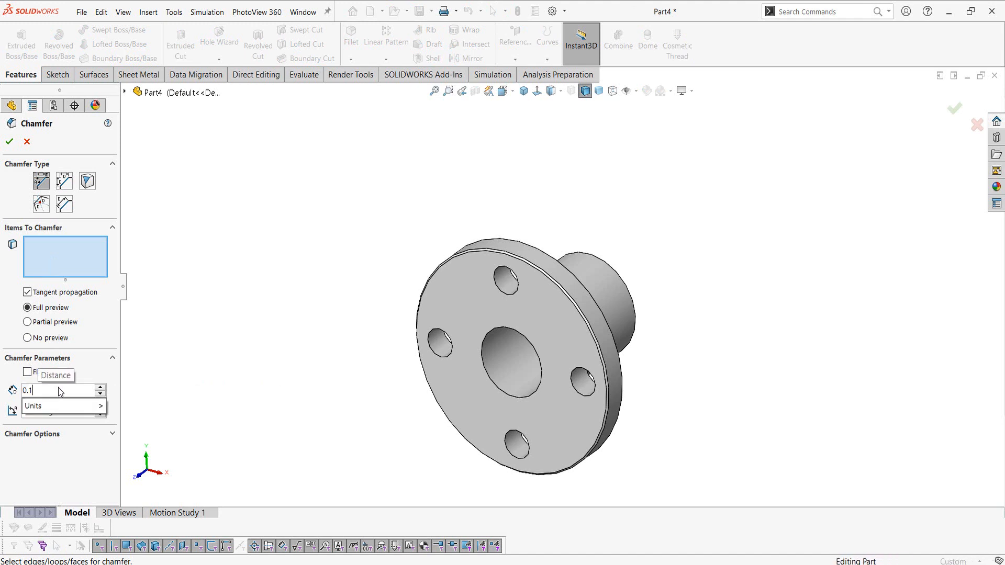
pyautogui.press('Return')
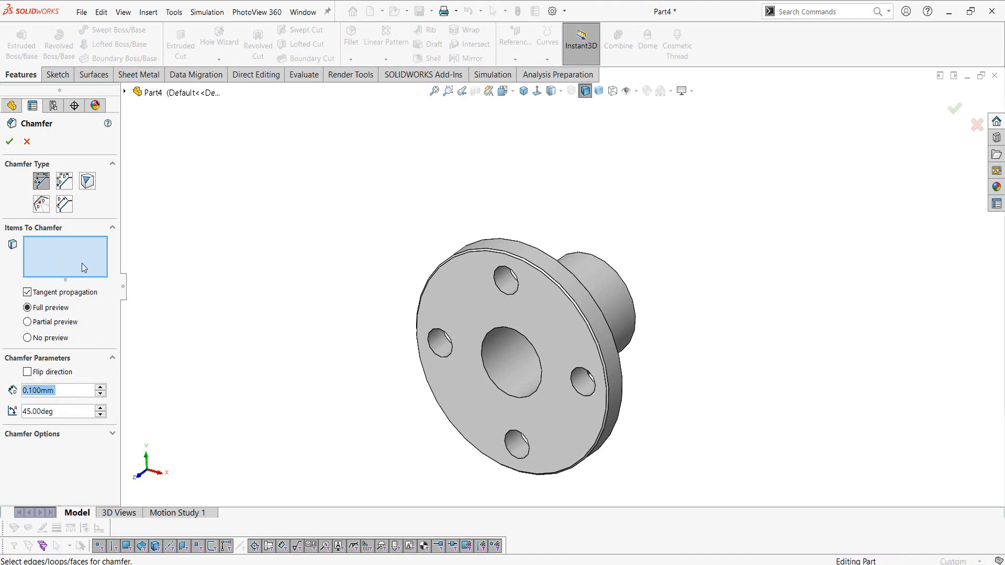
pyautogui.scroll(-3, 468, 360)
pyautogui.click(412, 331)
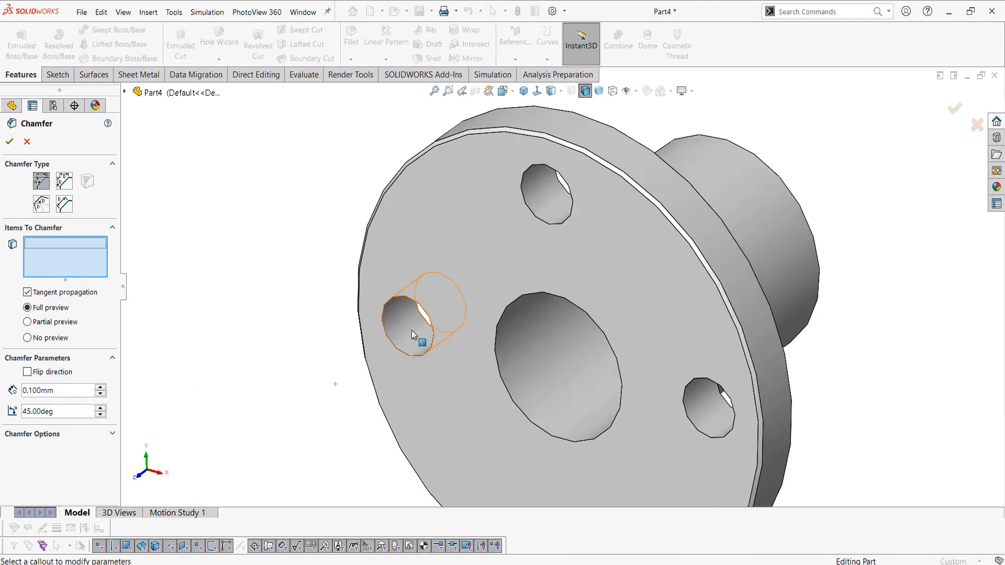
pyautogui.click(554, 198)
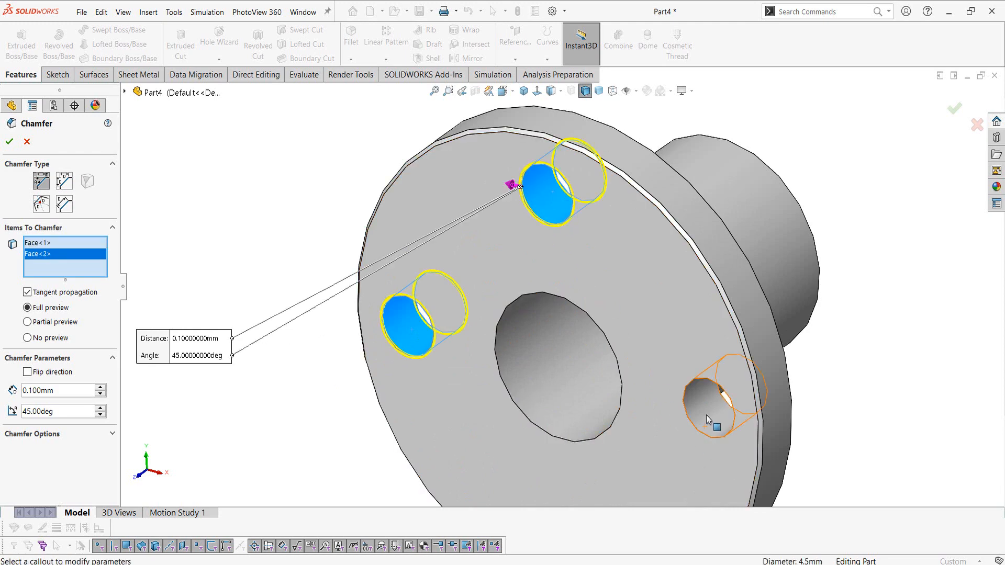
pyautogui.click(705, 415)
pyautogui.scroll(1, 681, 445)
pyautogui.click(566, 491)
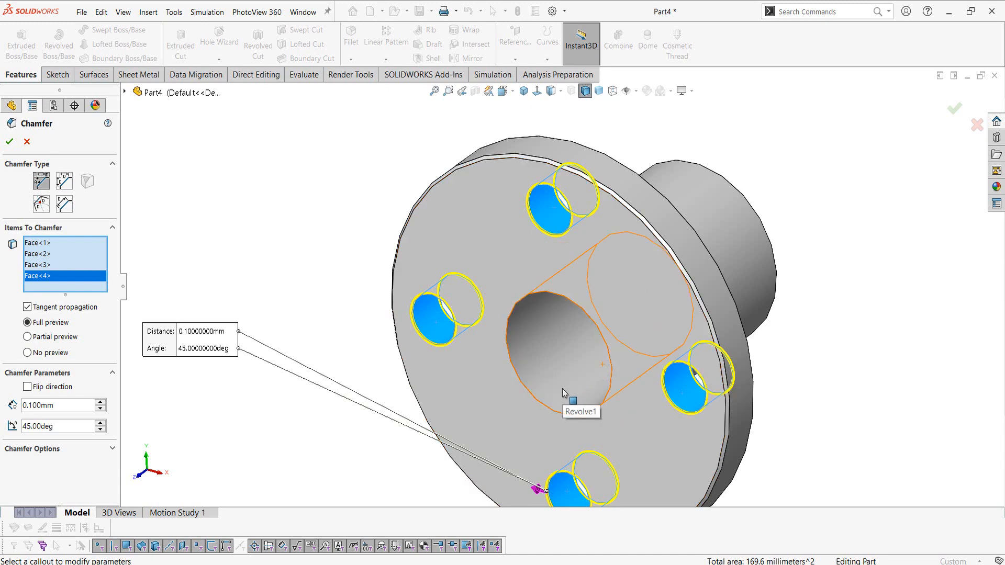
# Add the central bore faces at both ends of the part to the chamfer selection and apply the chamfer
pyautogui.moveTo(648, 334); pyautogui.dragTo(918, 273, button='middle')
pyautogui.click(918, 273)
pyautogui.moveTo(780, 320); pyautogui.dragTo(659, 234, button='middle')
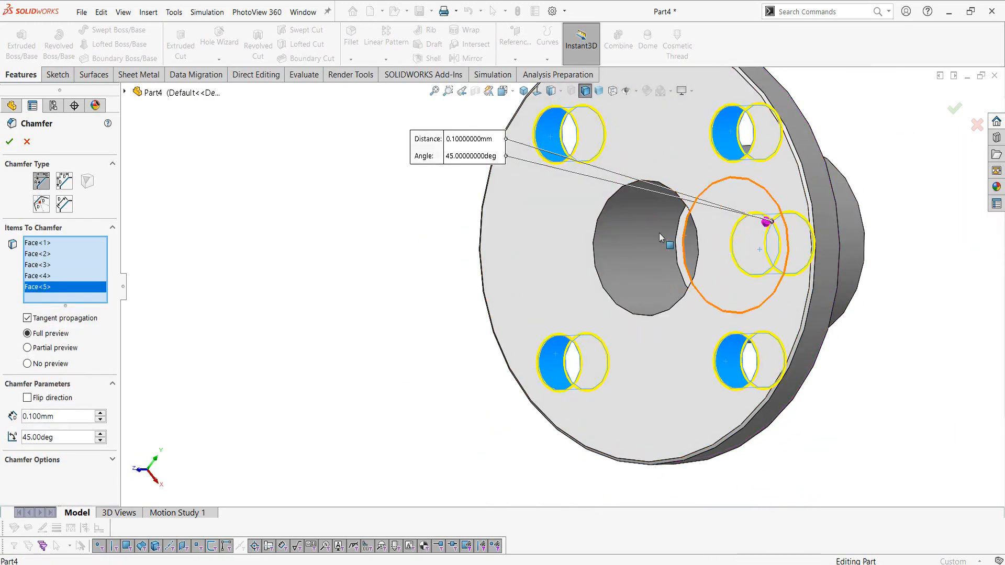
pyautogui.click(10, 142)
pyautogui.moveTo(503, 152); pyautogui.dragTo(452, 220, button='middle')
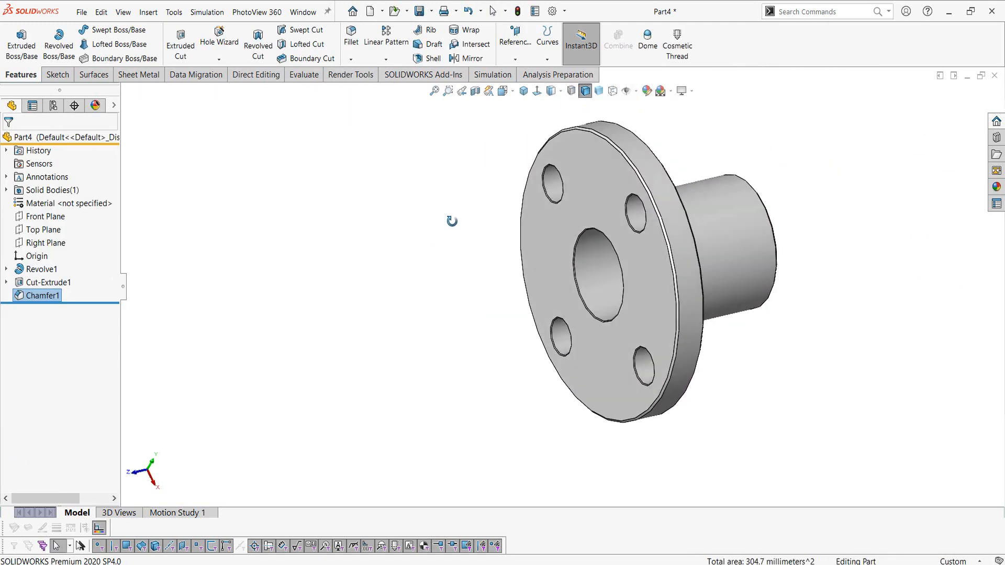
pyautogui.rightClick(43, 203)
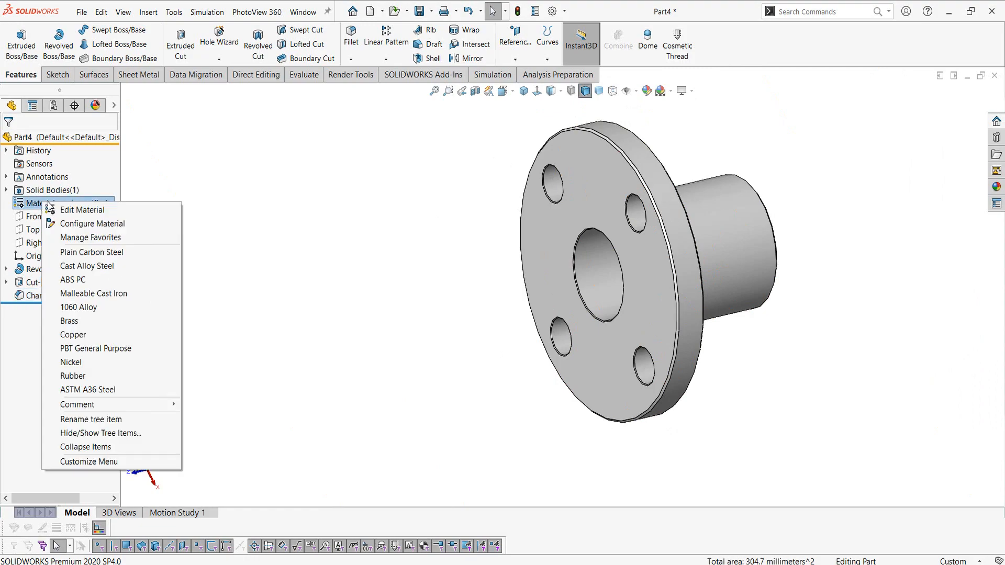
pyautogui.click(82, 209)
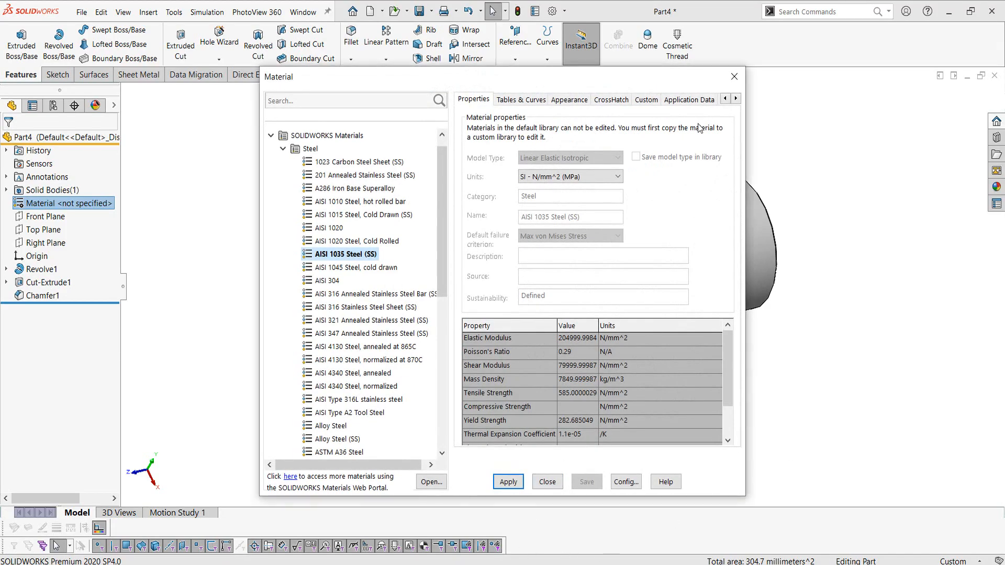
pyautogui.click(734, 77)
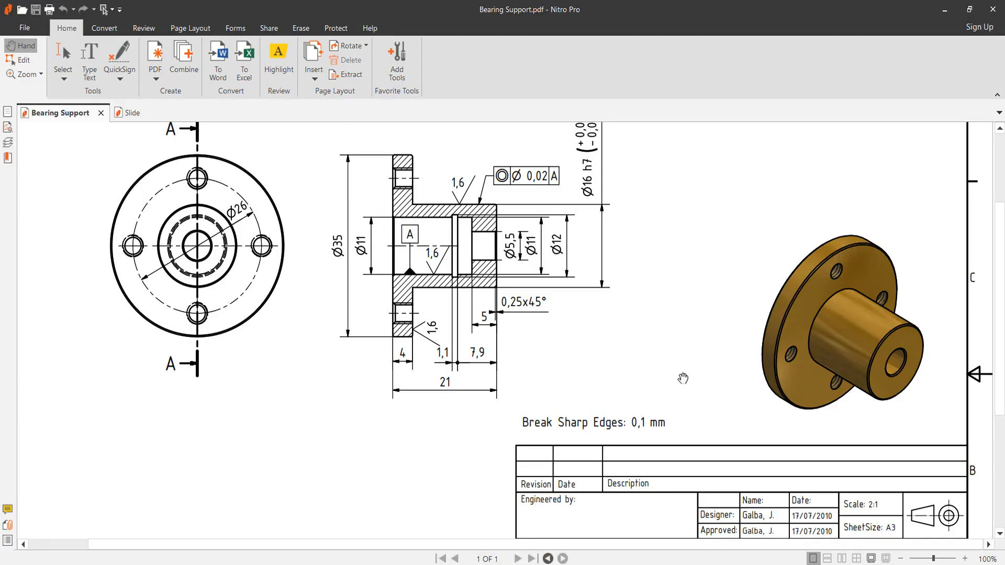
# Check the material on the Bearing Support drawing in Nitro Pro, and assign Brass from Copper Alloys to the part in SOLIDWORKS
pyautogui.scroll(-1, 653, 314)
pyautogui.scroll(1, 651, 307)
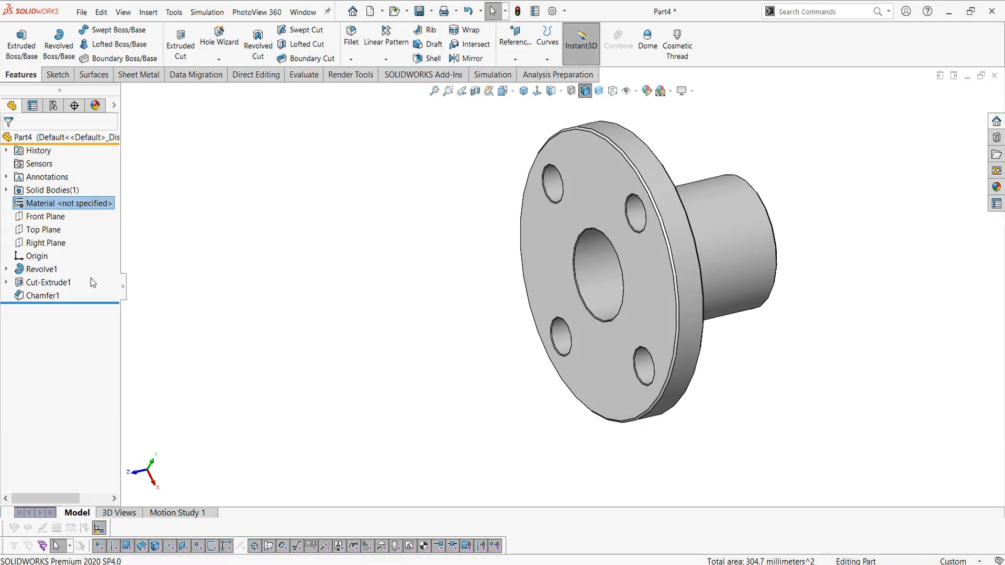
pyautogui.rightClick(62, 203)
pyautogui.press('Escape')
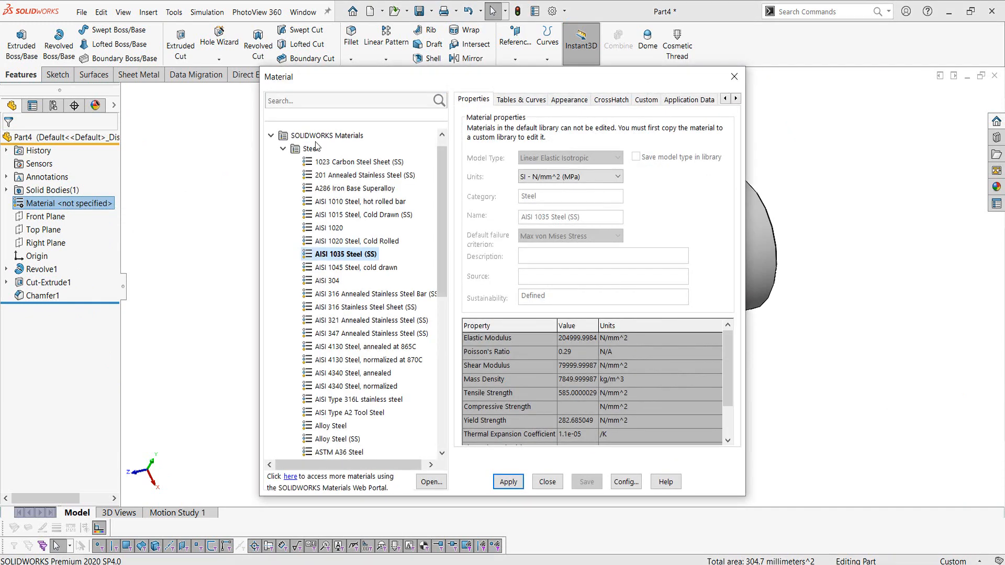
pyautogui.click(296, 98)
pyautogui.write('brass')
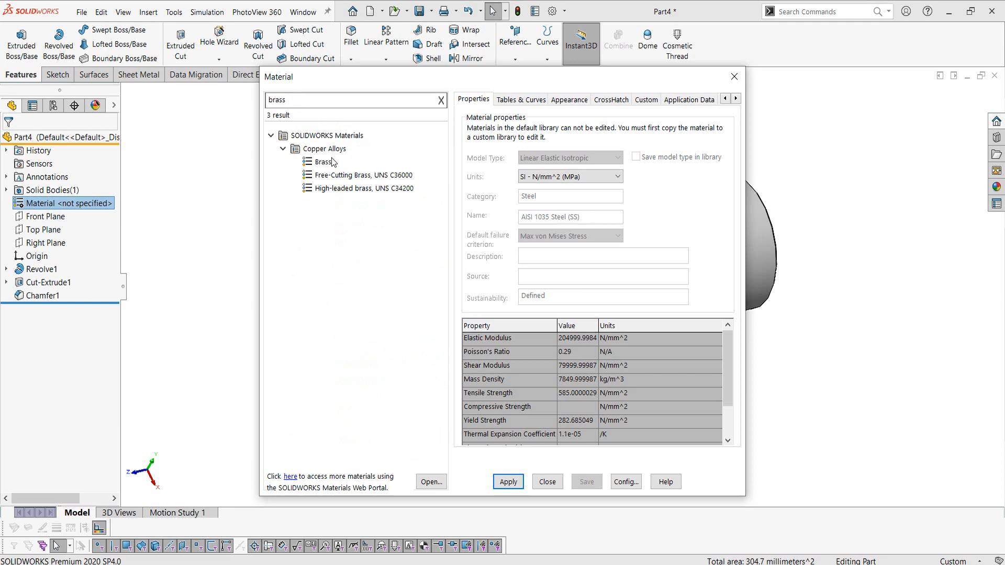
pyautogui.click(332, 162)
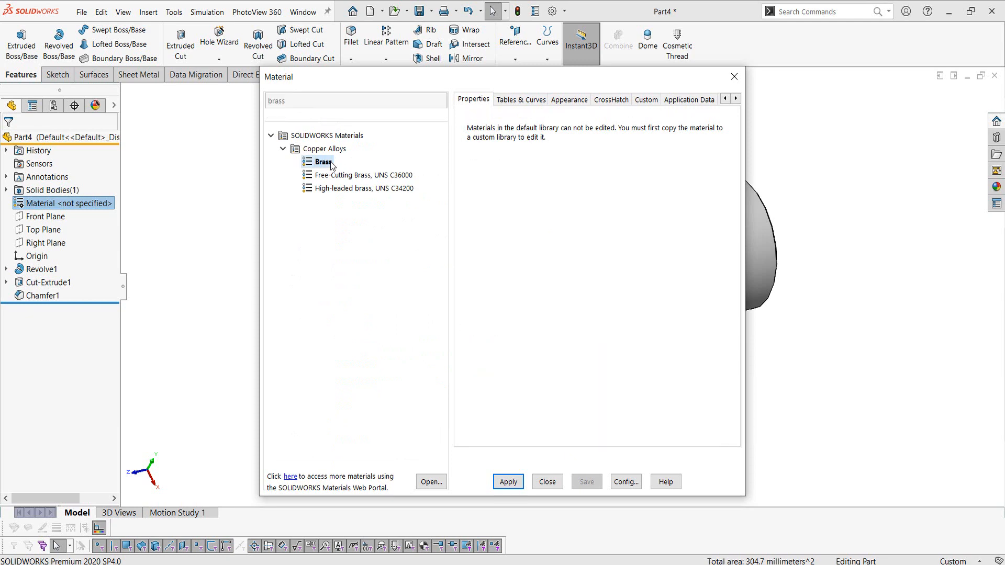
pyautogui.click(547, 482)
# Save the part as Bearing Support in the Parts folder, checking the name against the drawing's title block
pyautogui.click(431, 11)
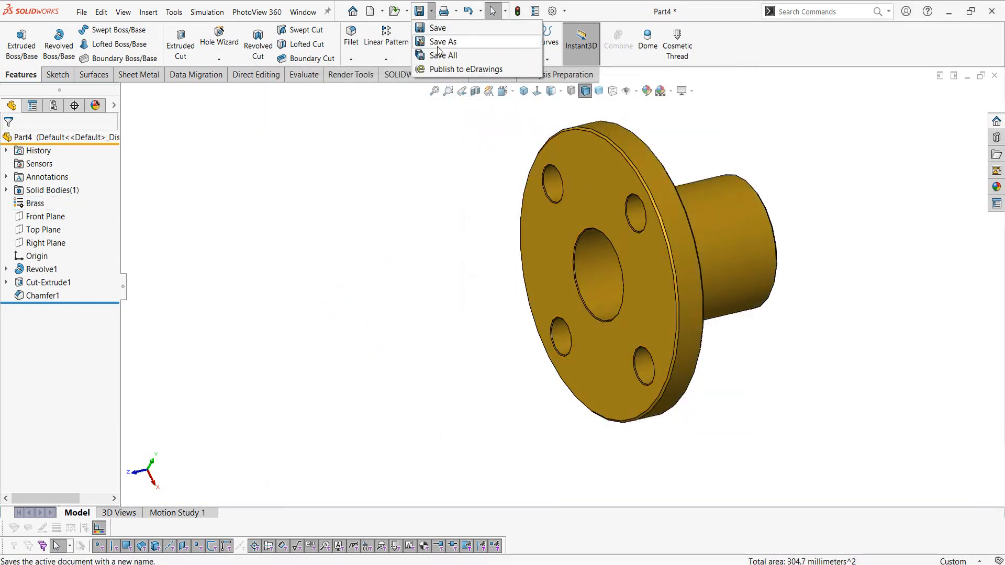
pyautogui.click(440, 38)
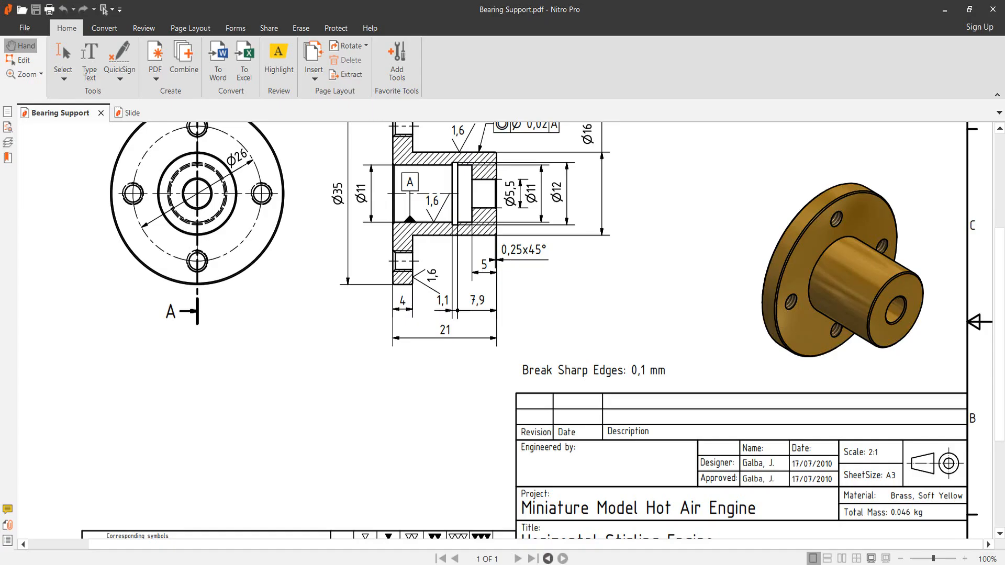
pyautogui.scroll(-2, 755, 371)
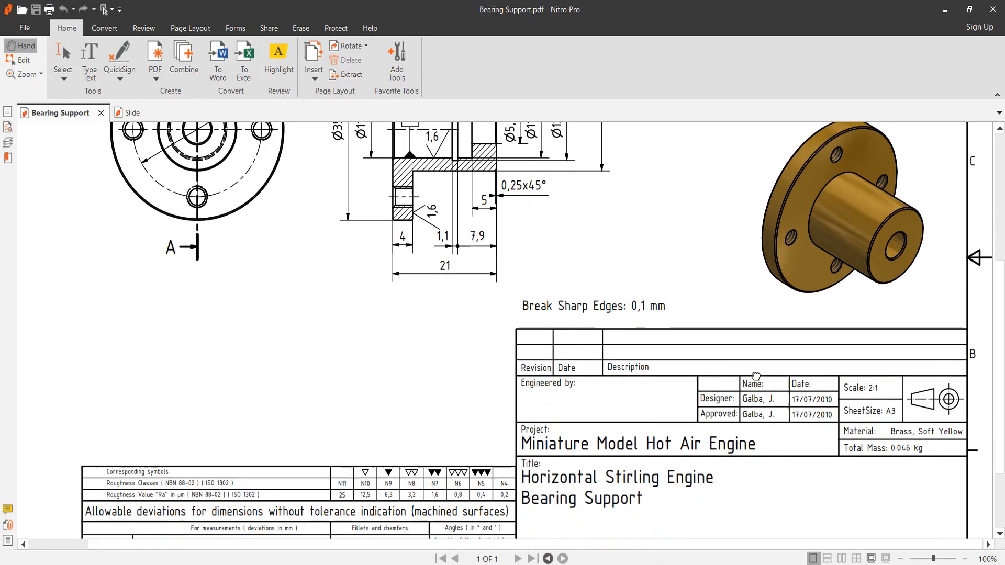
pyautogui.scroll(3, 756, 371)
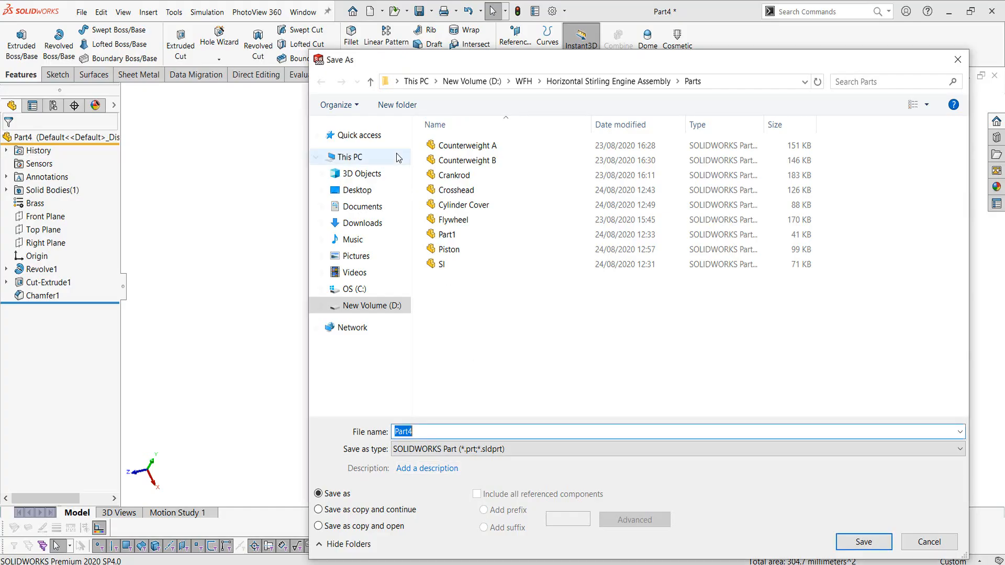
pyautogui.write('Bearing Su')
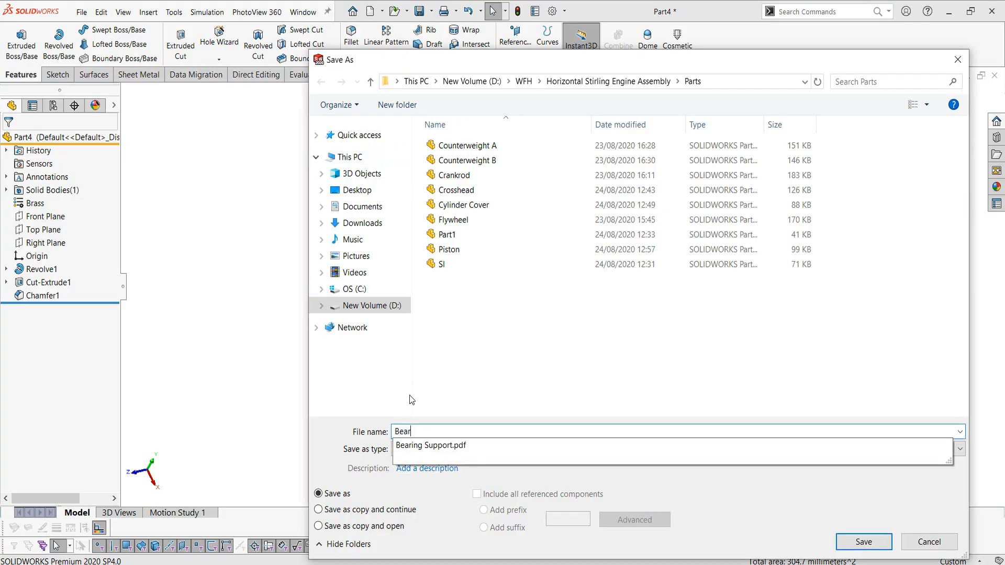
pyautogui.write('pport')
pyautogui.press('Return')
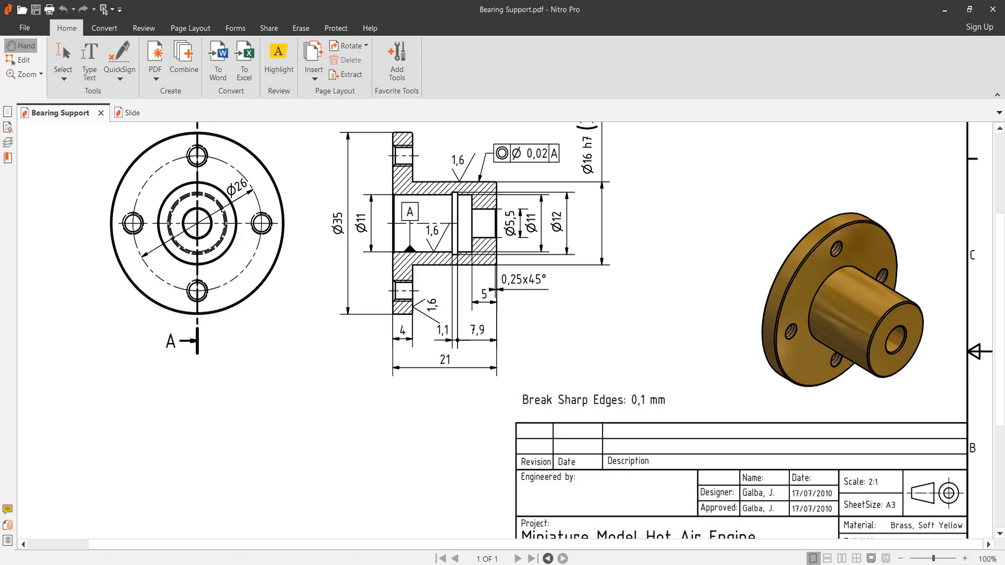
# Bring up the Slide drawing in Nitro Pro, and start a Front Plane sketch in a new SOLIDWORKS part
pyautogui.click(125, 114)
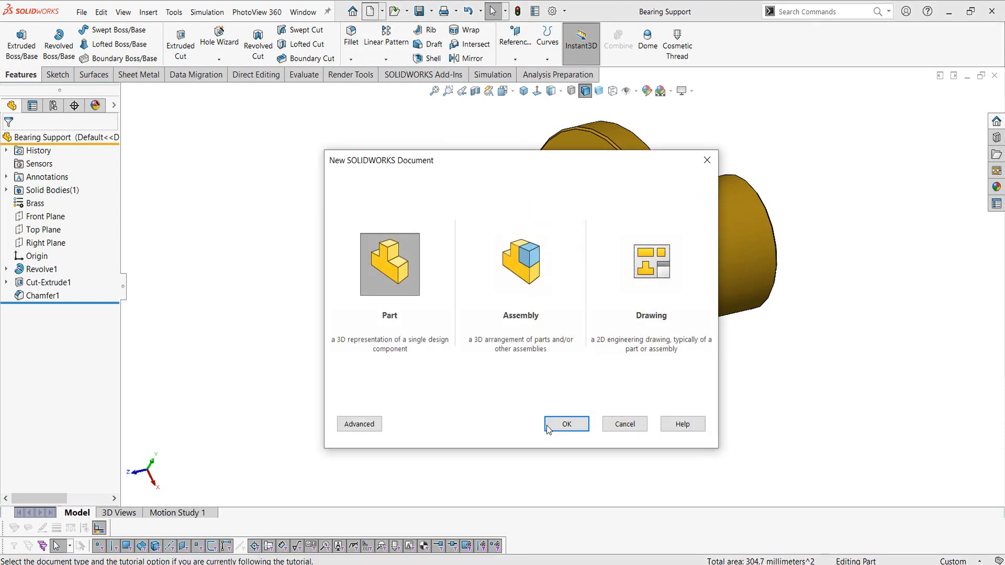
pyautogui.click(549, 426)
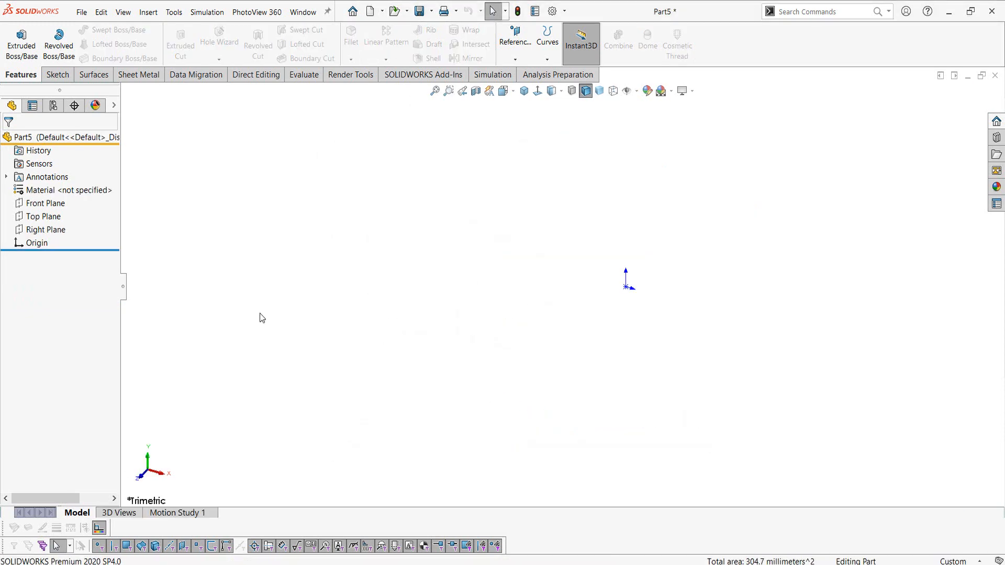
pyautogui.click(45, 204)
pyautogui.click(80, 189)
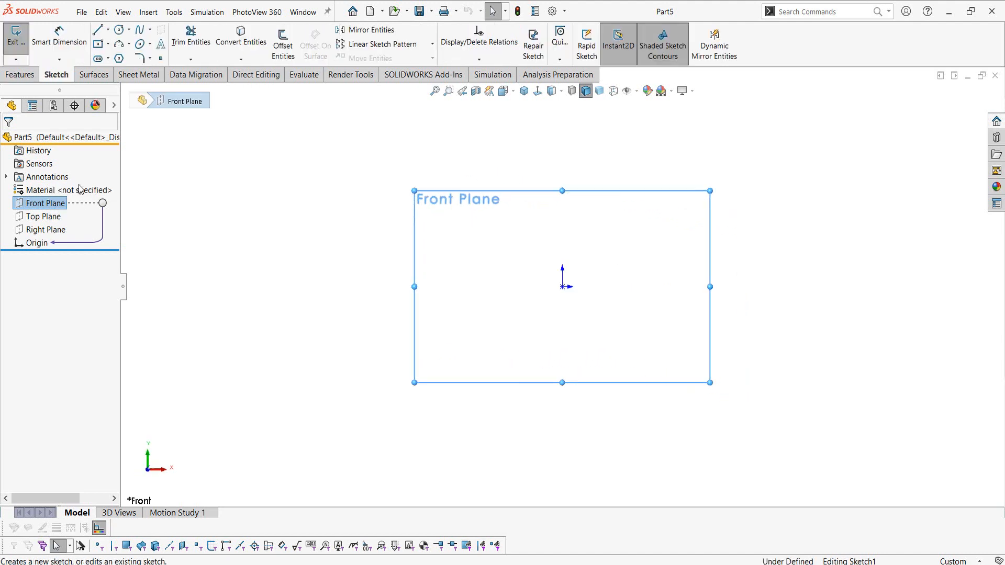
# Sketch a center rectangle with its center on the origin
pyautogui.click(98, 44)
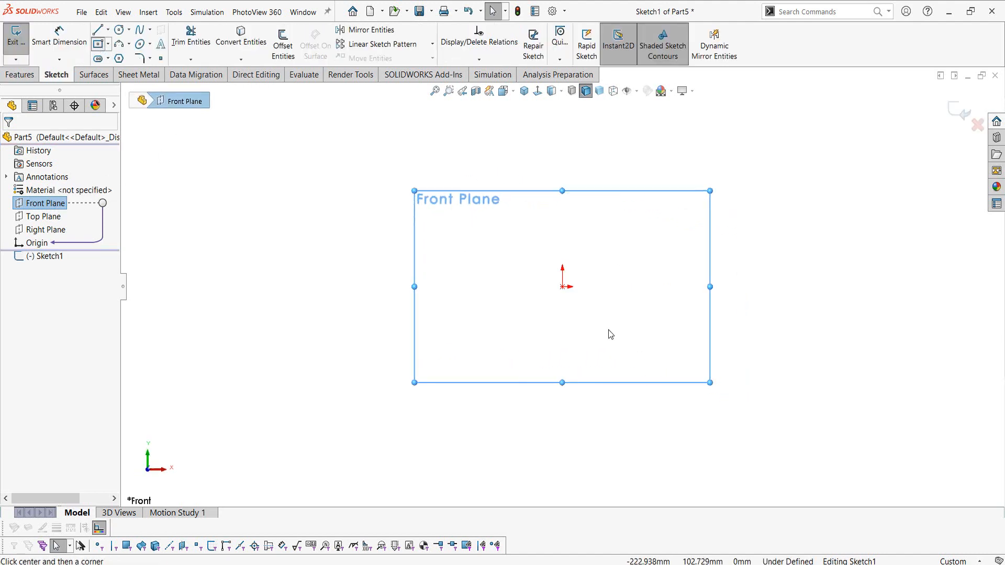
pyautogui.click(563, 286)
pyautogui.click(772, 427)
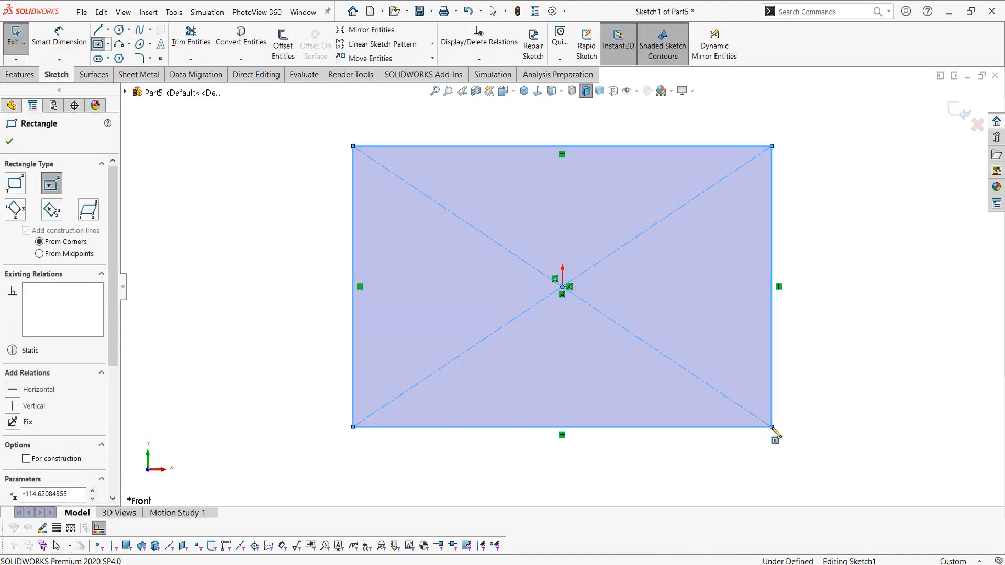
pyautogui.press('Escape')
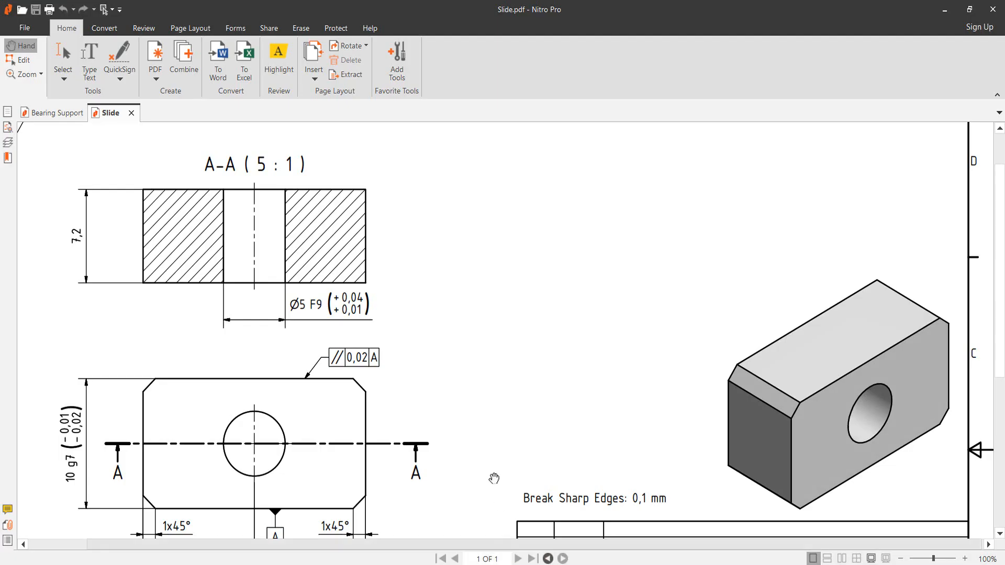
# Check the plate dimensions on the Slide drawing in Nitro Pro, and set the sketched rectangle's width to 18 mm in SOLIDWORKS
pyautogui.scroll(-2, 378, 337)
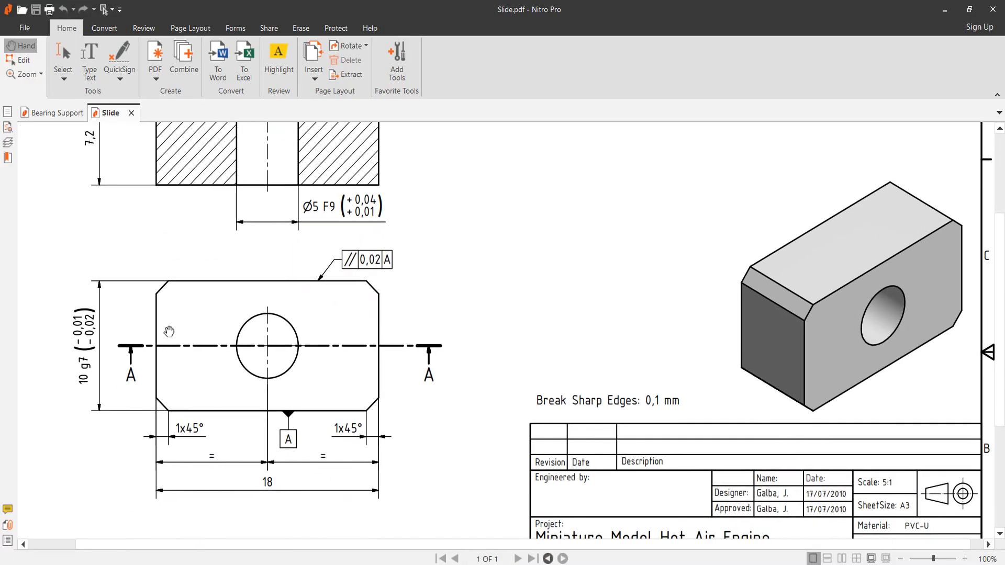
pyautogui.scroll(1, 169, 331)
pyautogui.scroll(1, 210, 254)
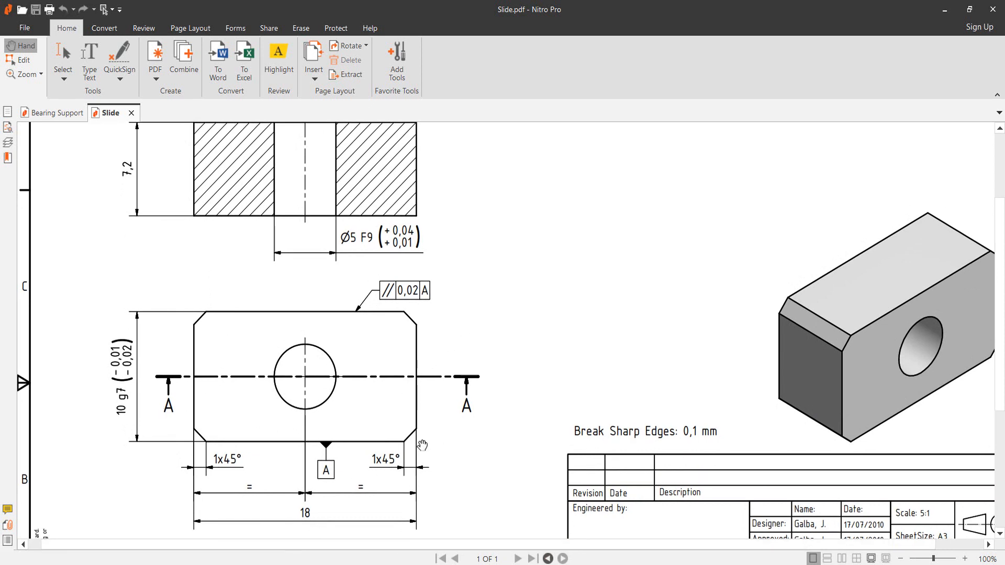
pyautogui.scroll(1, 337, 375)
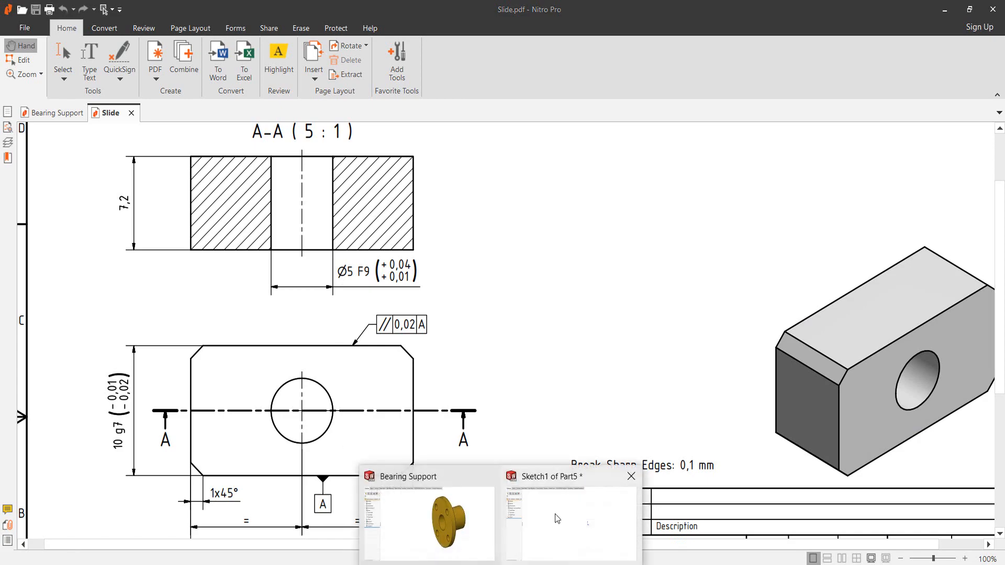
pyautogui.click(557, 521)
pyautogui.moveTo(239, 236); pyautogui.dragTo(237, 262, button='right')
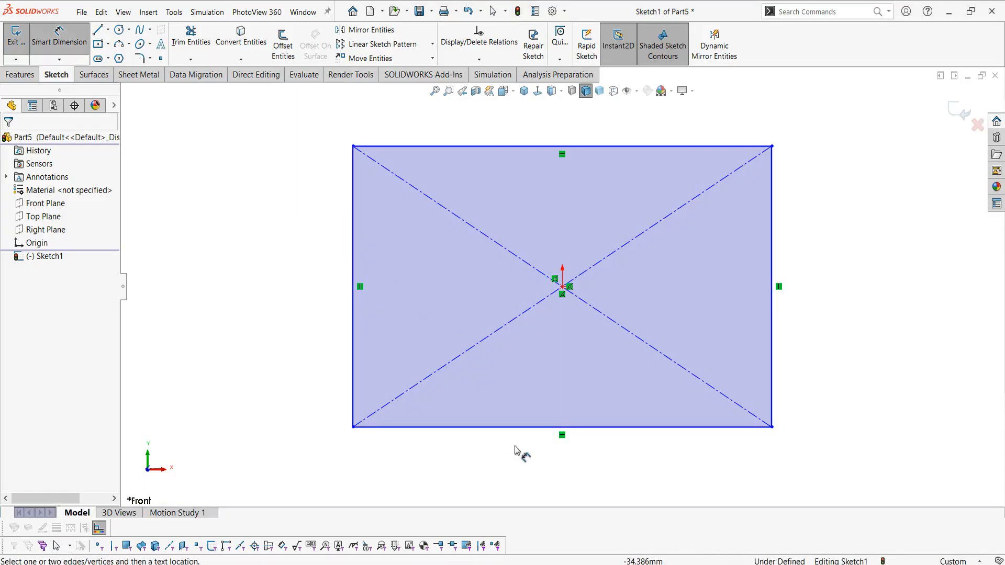
pyautogui.click(555, 428)
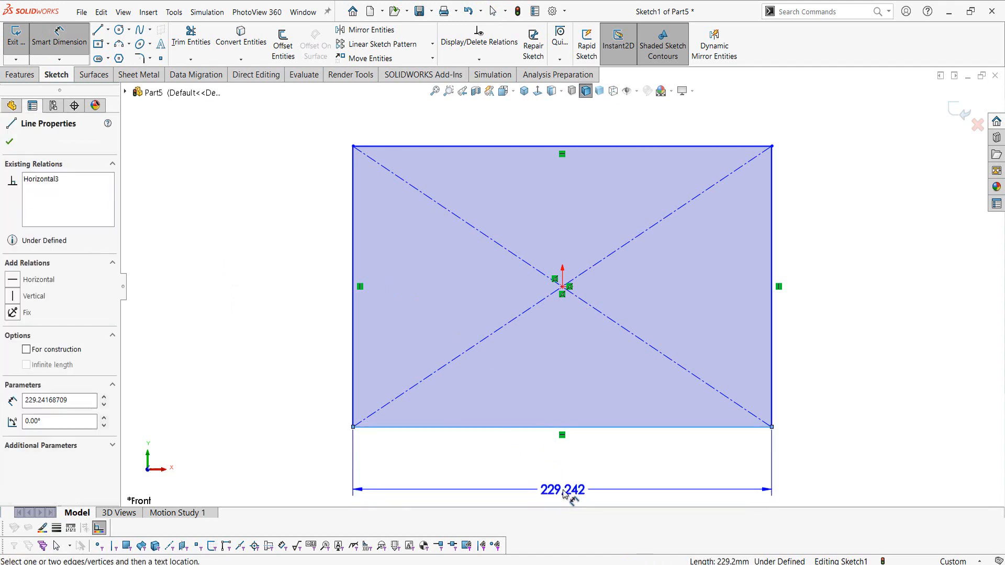
pyautogui.click(564, 491)
pyautogui.write('18')
pyautogui.press('Return')
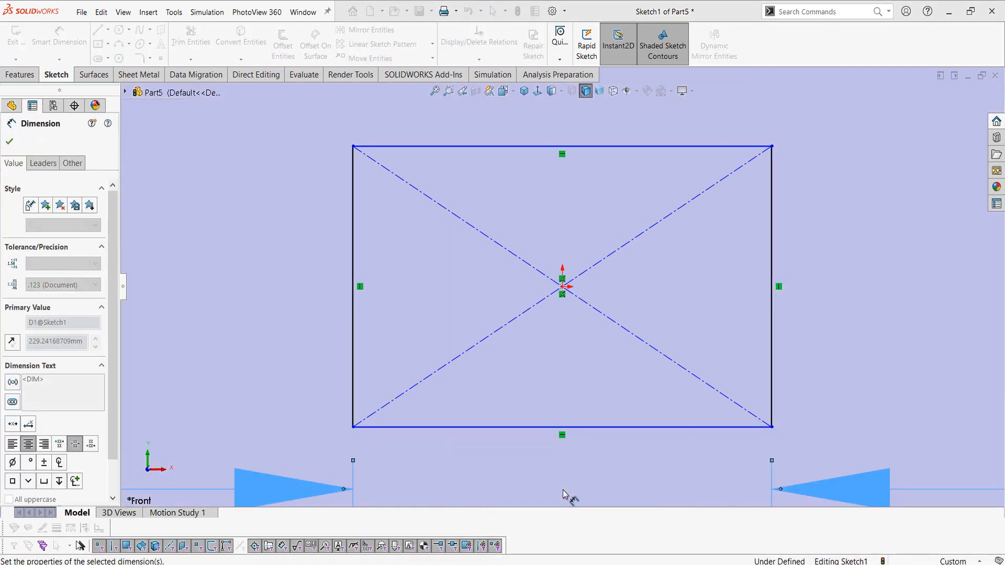
# Dimension the rectangle's vertical side and set its height to 10 mm
pyautogui.click(352, 210)
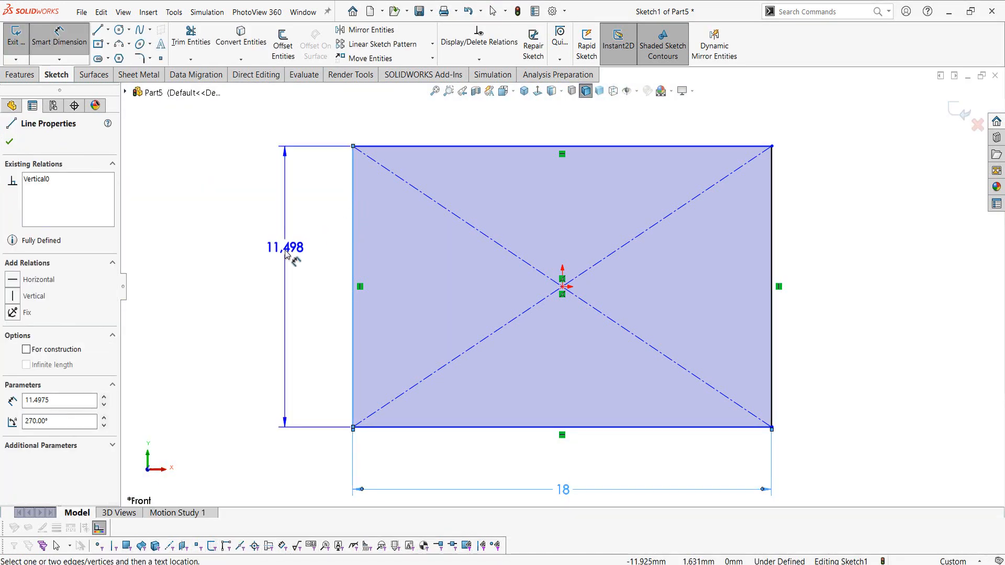
pyautogui.click(287, 251)
pyautogui.write('10')
pyautogui.press('Return')
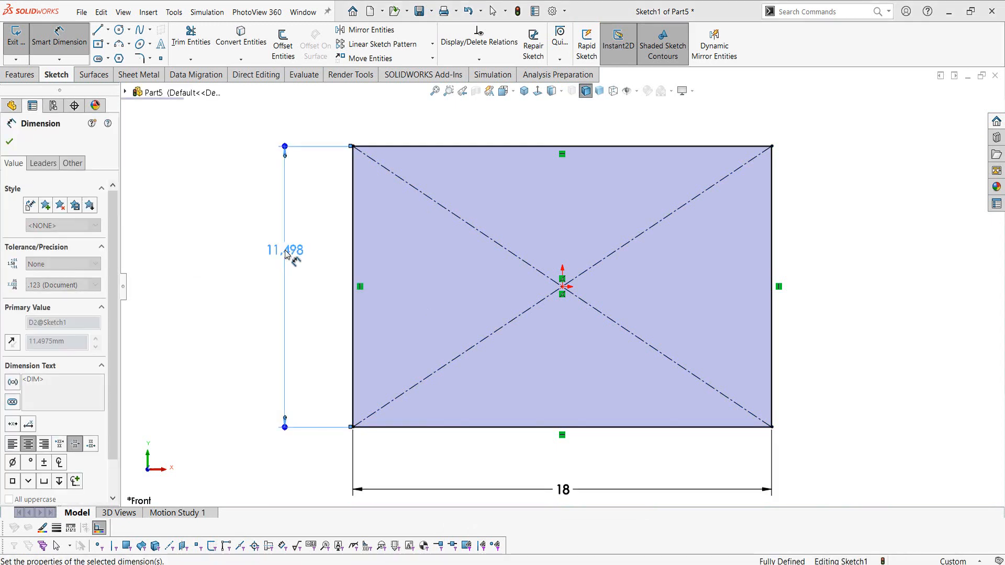
# Sketch a circle centered on the origin and set its diameter to 5 mm
pyautogui.press('c')
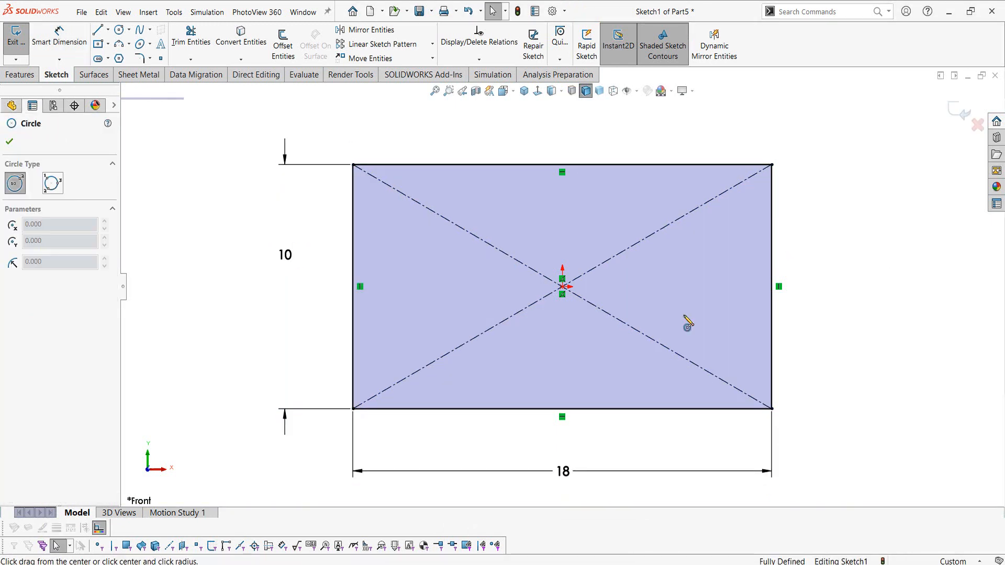
pyautogui.click(563, 287)
pyautogui.click(604, 328)
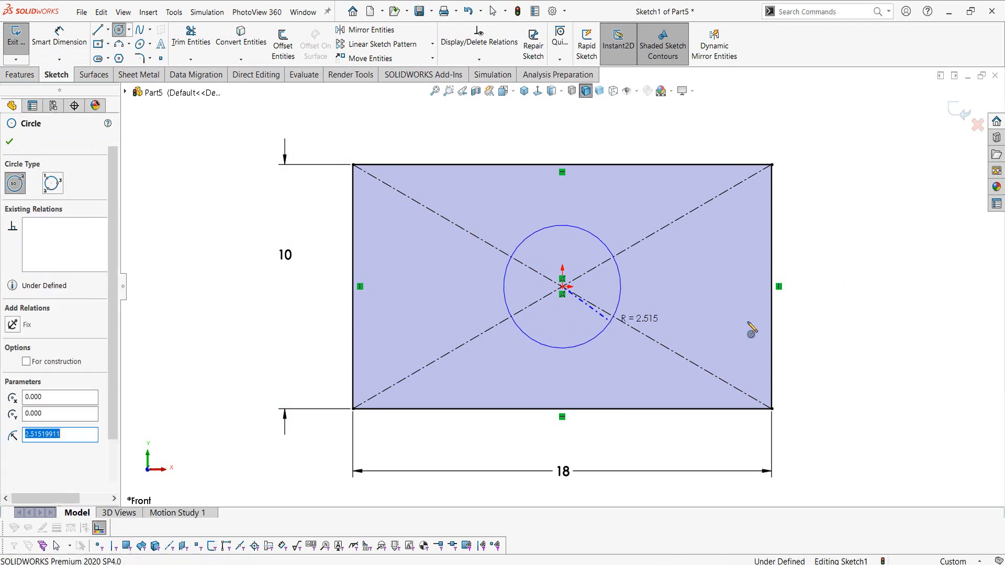
pyautogui.press('Escape')
pyautogui.click(600, 241)
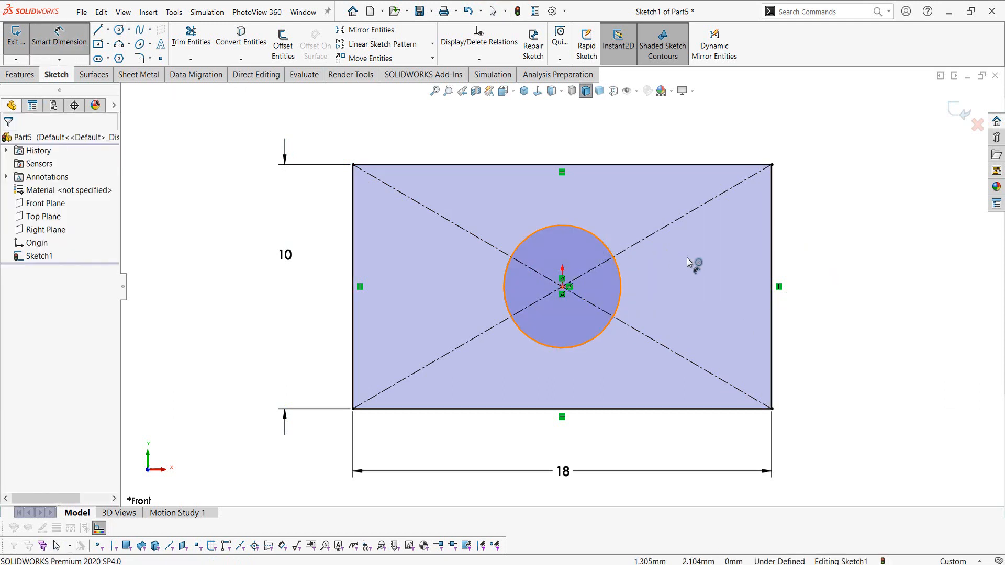
pyautogui.click(703, 268)
pyautogui.write('5.03039822mm')
pyautogui.press('Return')
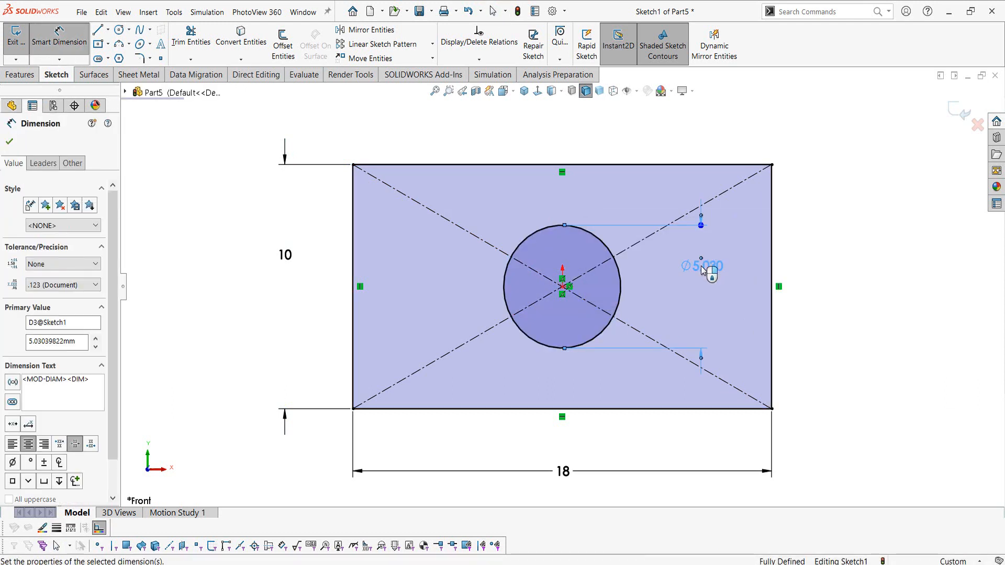
pyautogui.press('Escape')
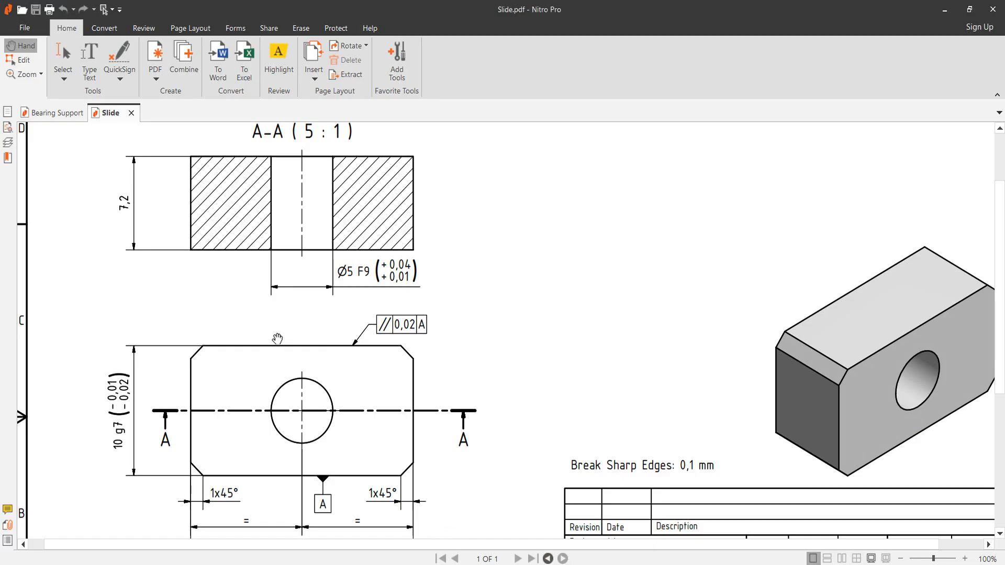
# Check the corner chamfers on the Slide drawing, and apply 1 mm equal-distance sketch chamfers to all four rectangle corners
pyautogui.moveTo(277, 339); pyautogui.dragTo(276, 327)
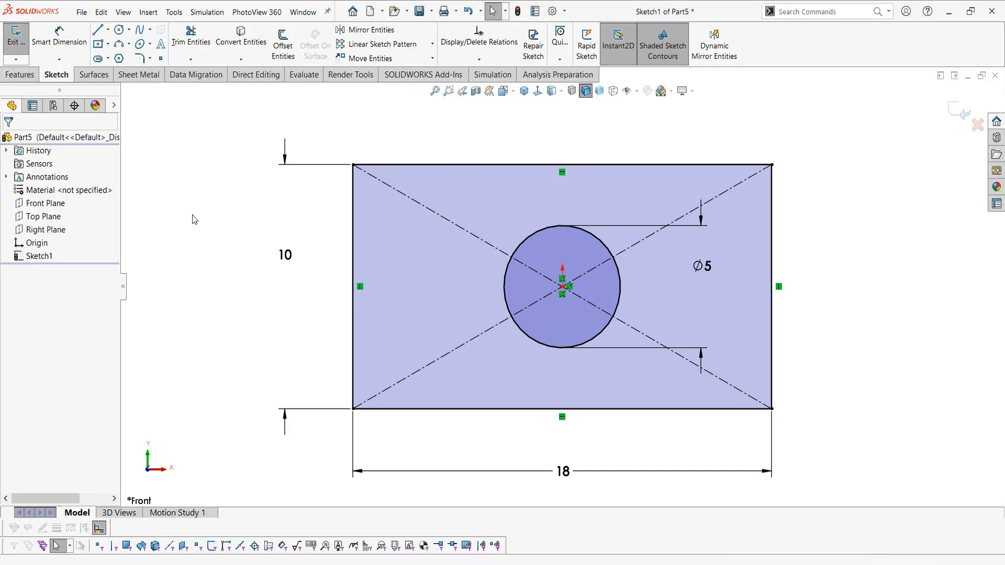
pyautogui.click(151, 59)
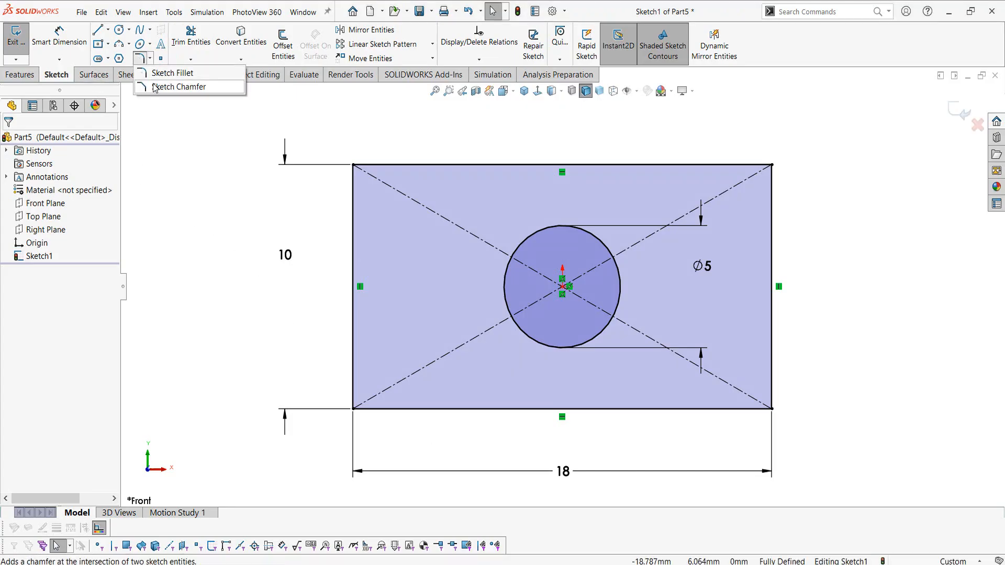
pyautogui.click(164, 87)
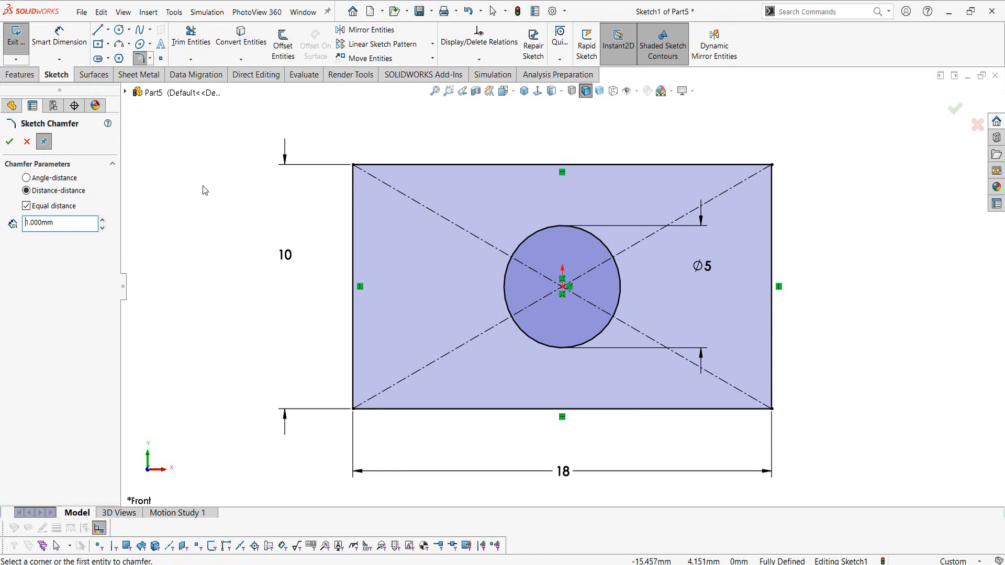
pyautogui.click(352, 165)
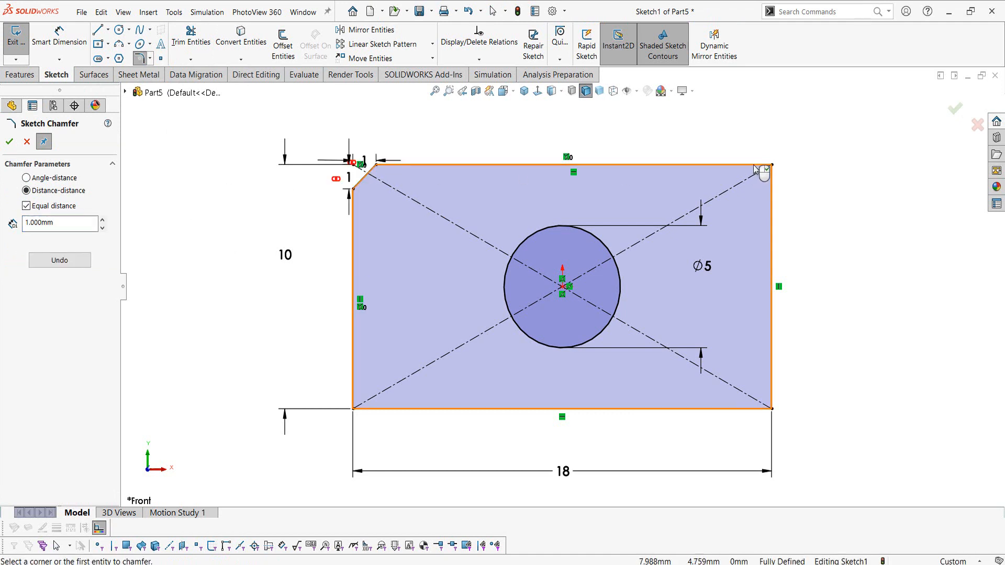
pyautogui.click(770, 167)
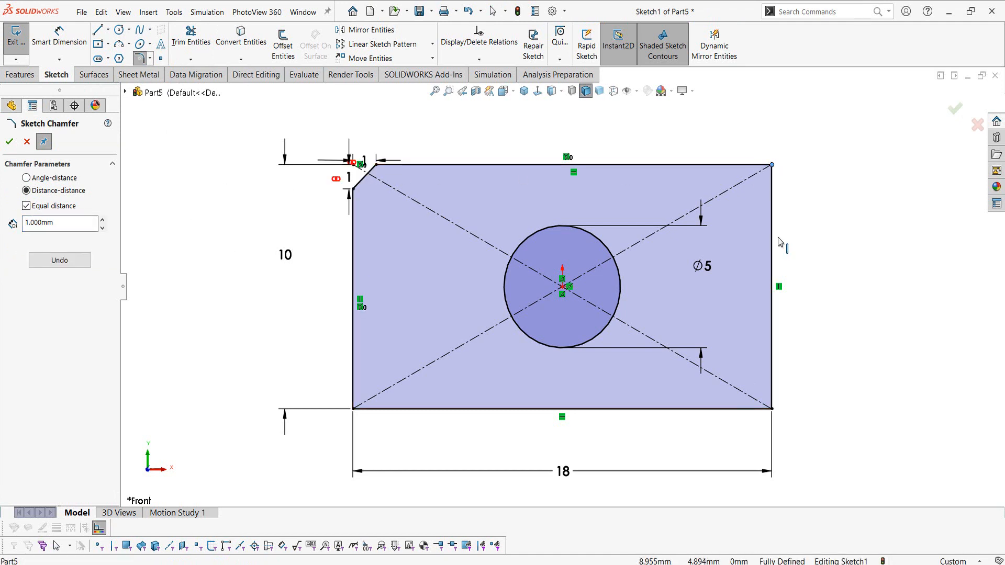
pyautogui.click(772, 410)
pyautogui.click(353, 410)
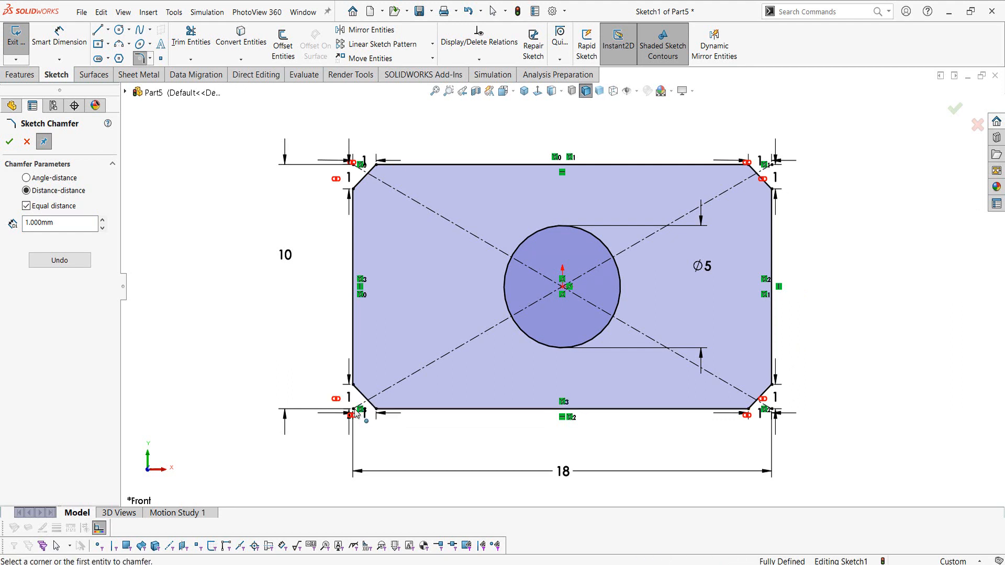
pyautogui.rightClick(359, 412)
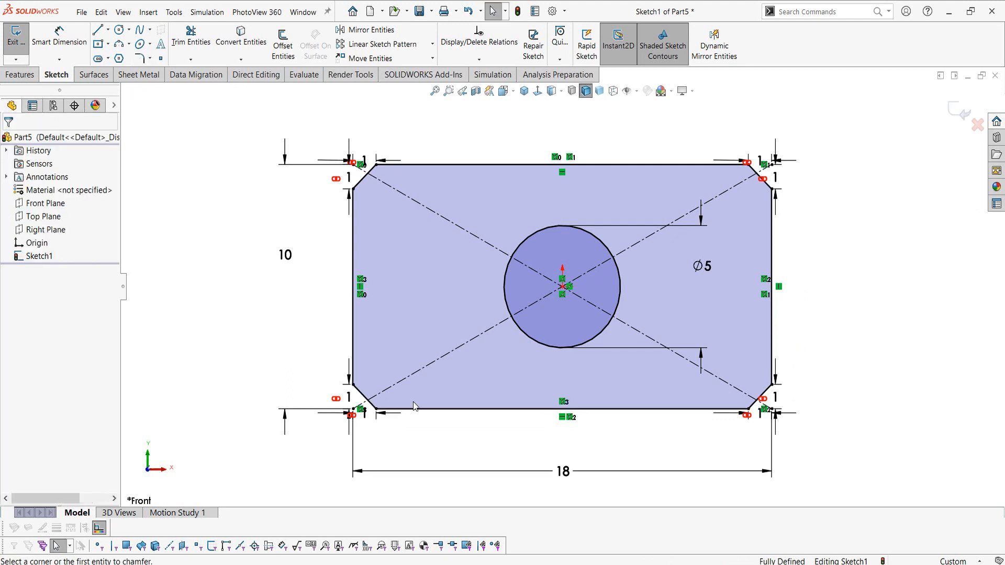
# Check the thickness on the Slide drawing, and extrude the sketch 7.2 mm with the Mid Plane end condition
pyautogui.click(10, 74)
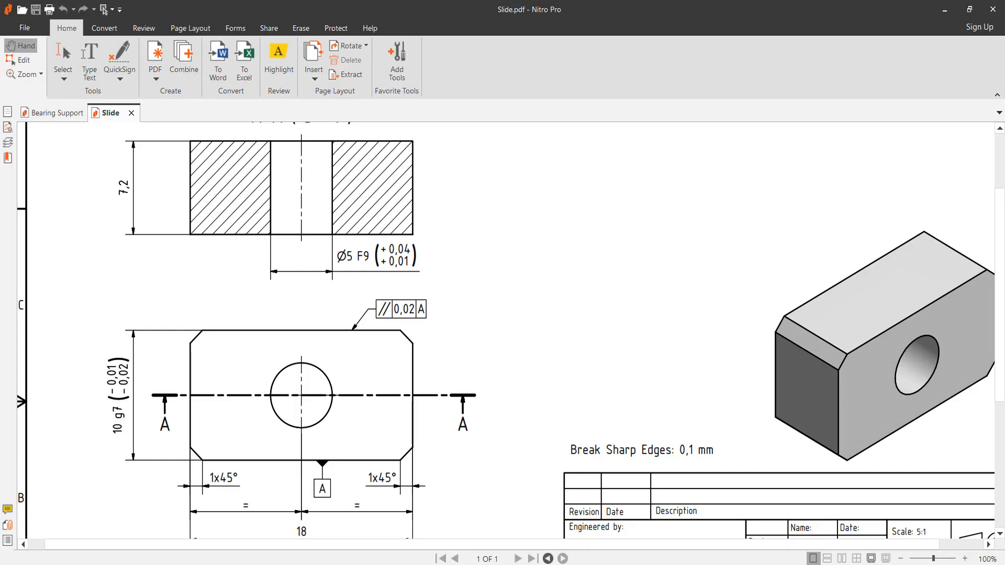
pyautogui.scroll(2, 495, 238)
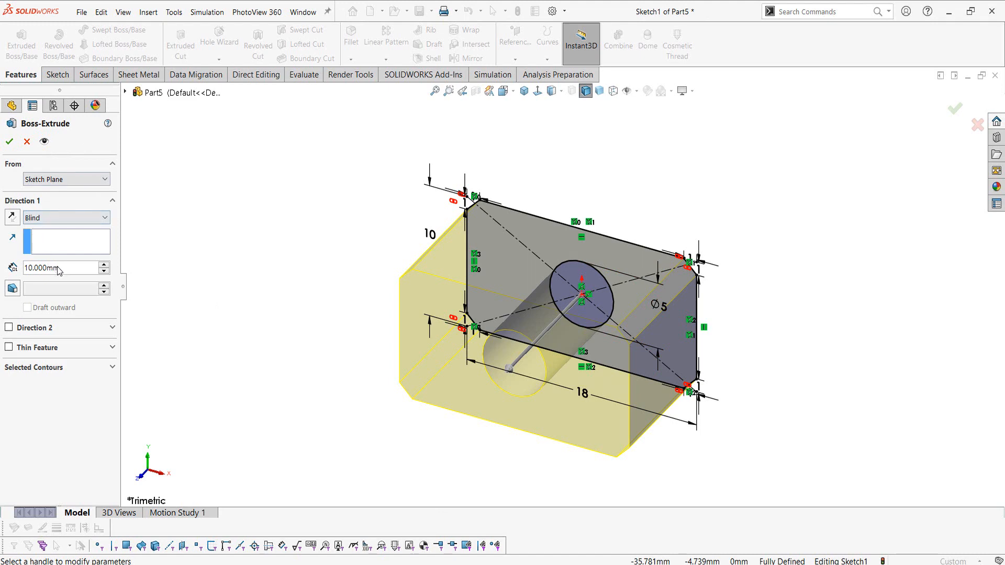
pyautogui.click(63, 220)
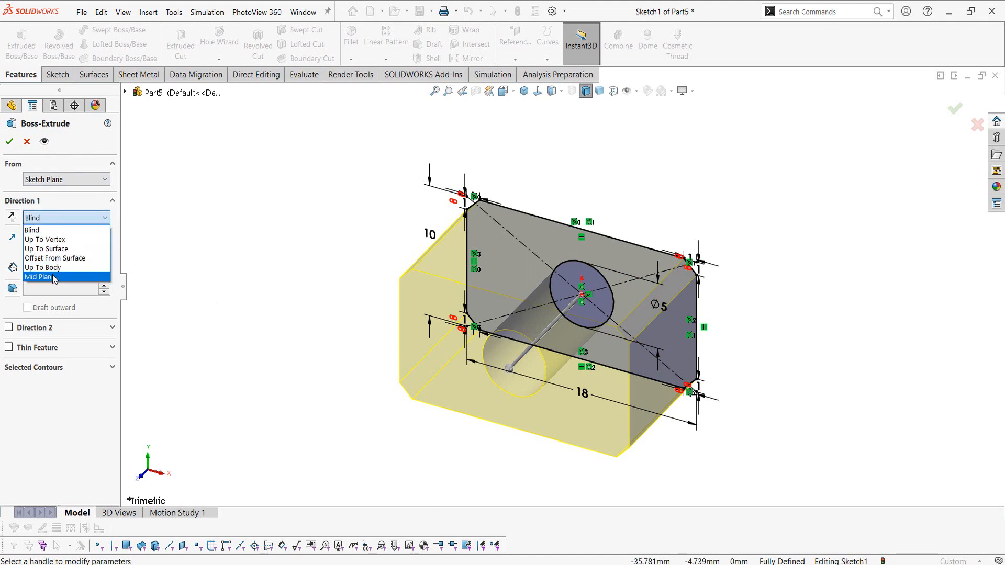
pyautogui.click(62, 278)
pyautogui.write('7.2')
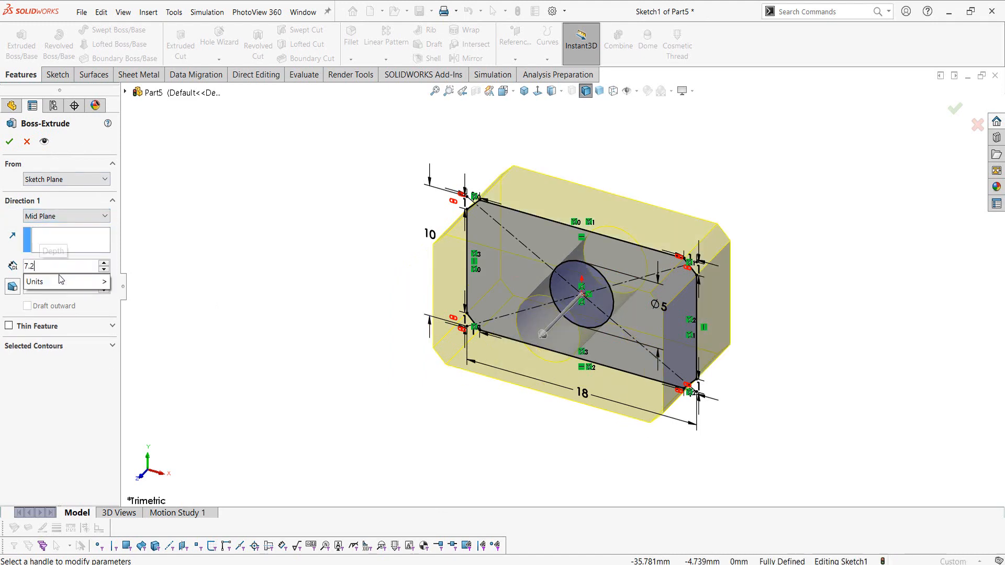
pyautogui.press('Return')
pyautogui.click(9, 141)
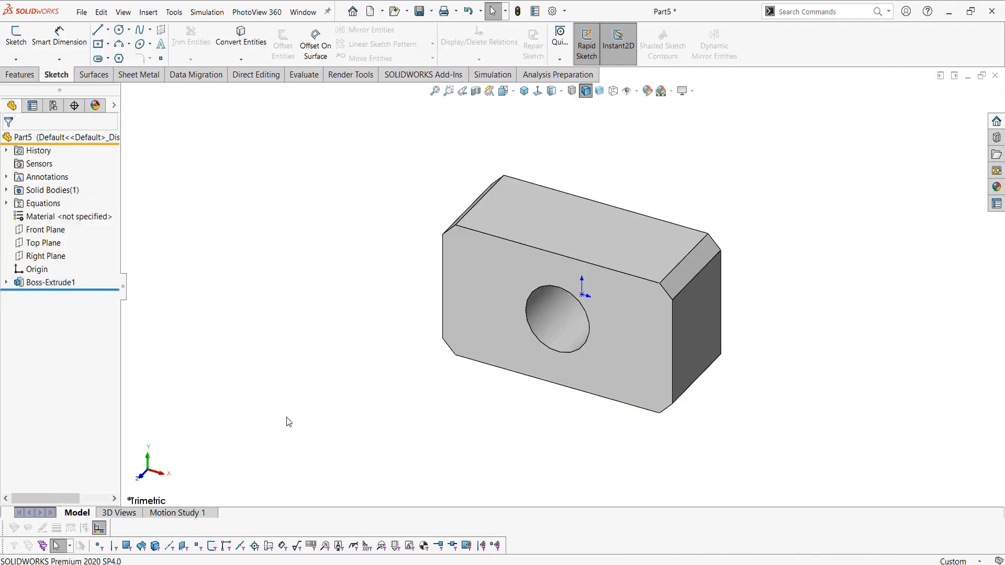
# Check the material on the Slide drawing in Nitro Pro, and assign PVC Rigid from Plastics to the part in SOLIDWORKS
pyautogui.rightClick(82, 216)
pyautogui.click(263, 319)
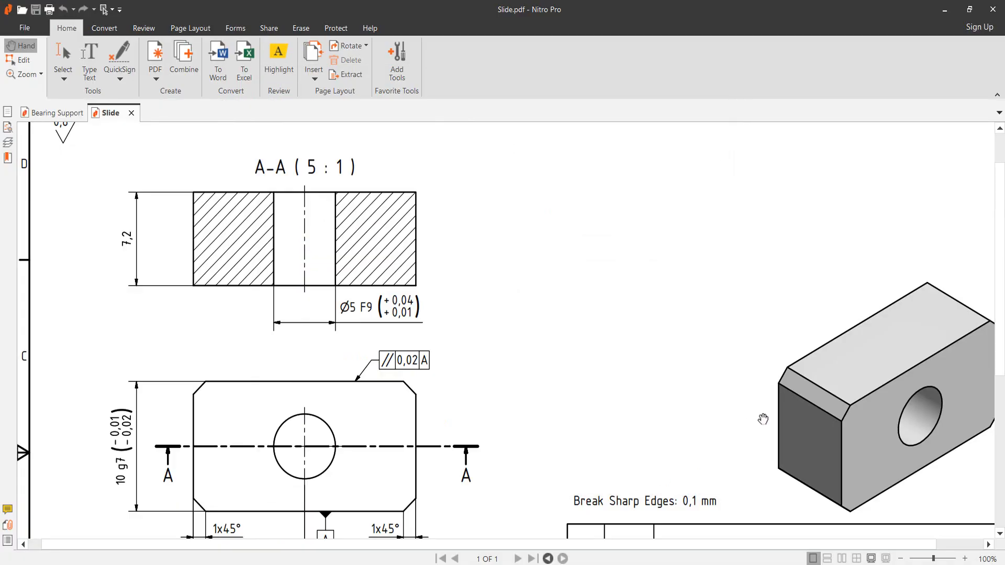
pyautogui.scroll(-6, 622, 292)
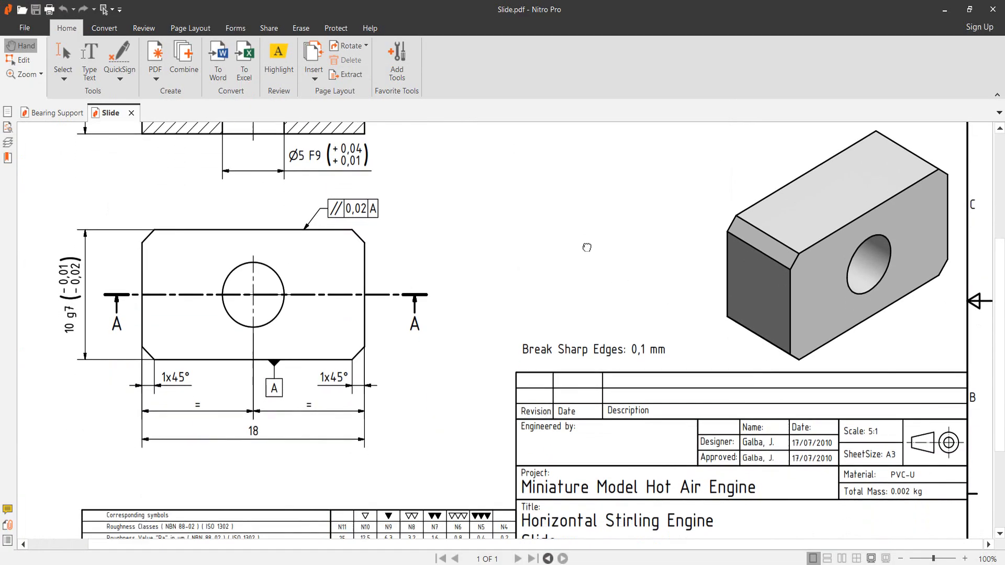
pyautogui.scroll(2, 588, 226)
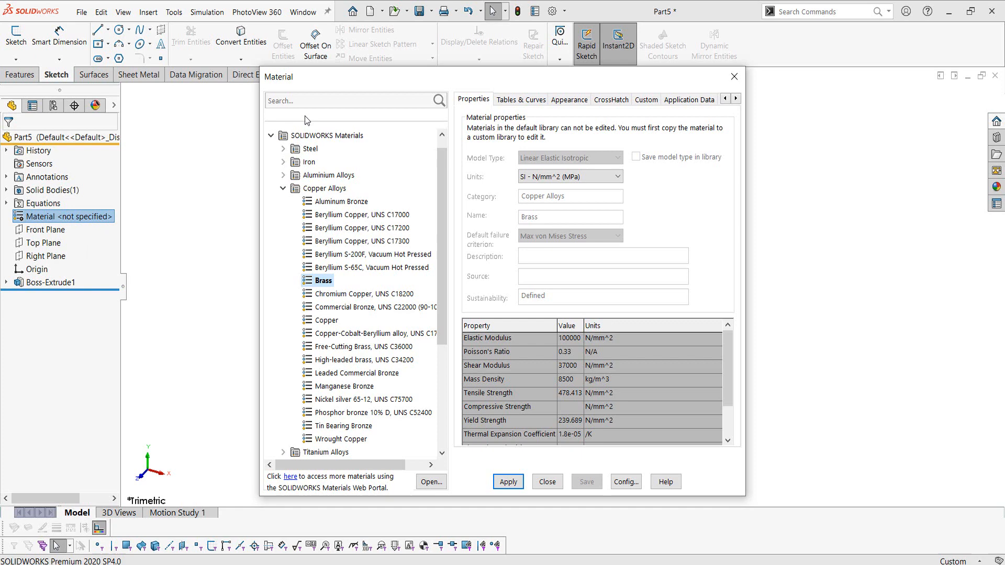
pyautogui.click(286, 100)
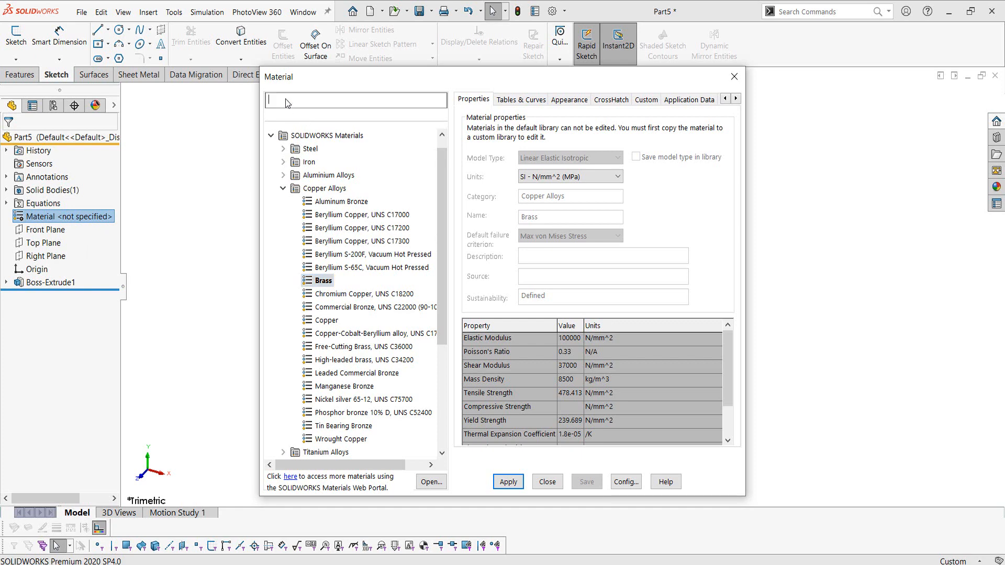
pyautogui.write('pv')
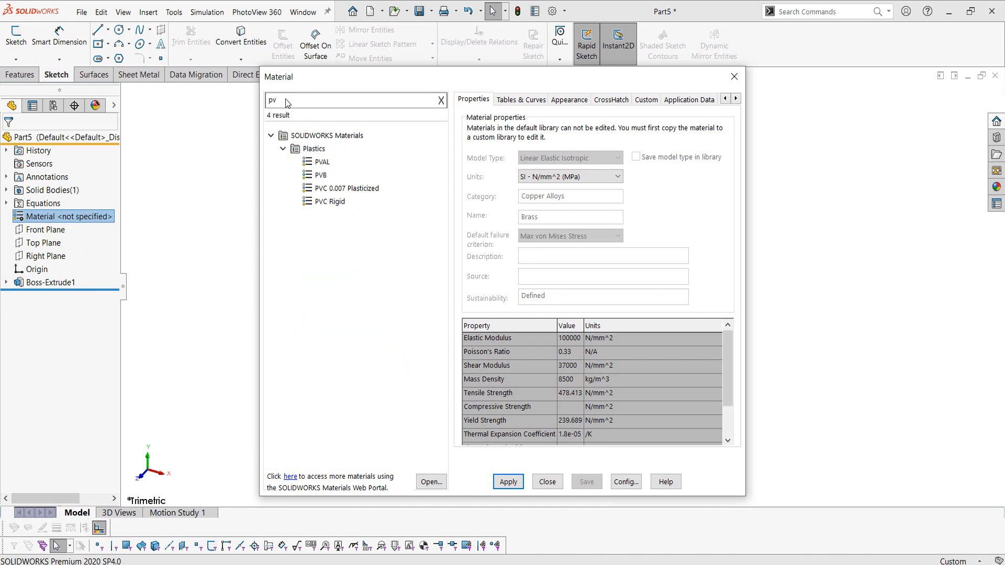
pyautogui.write('c')
pyautogui.click(334, 177)
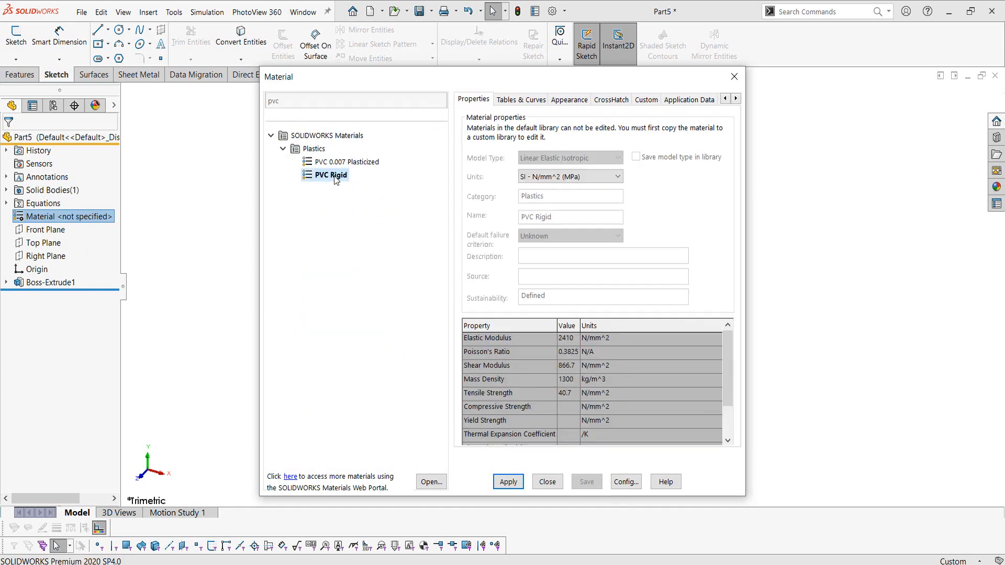
pyautogui.click(507, 482)
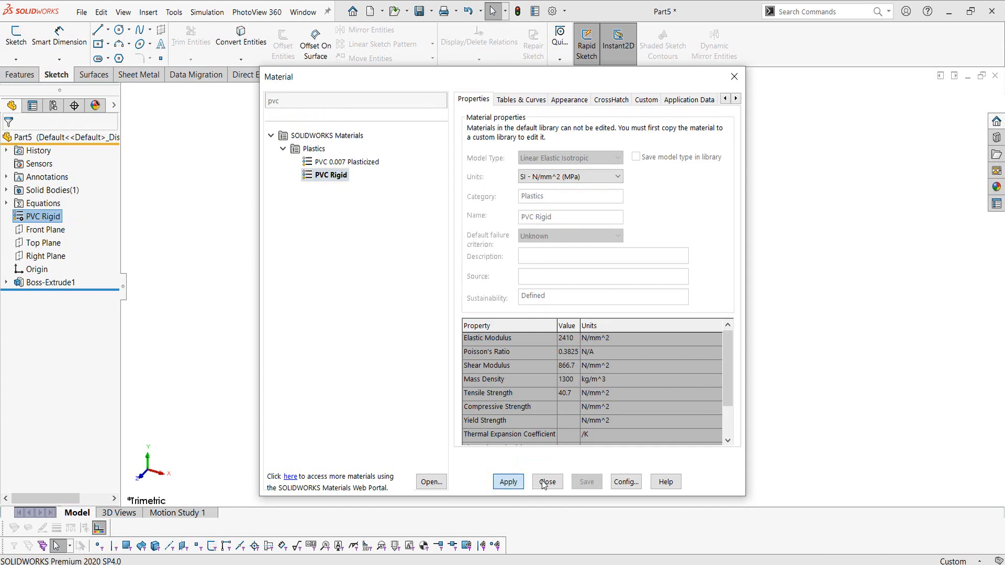
pyautogui.click(547, 482)
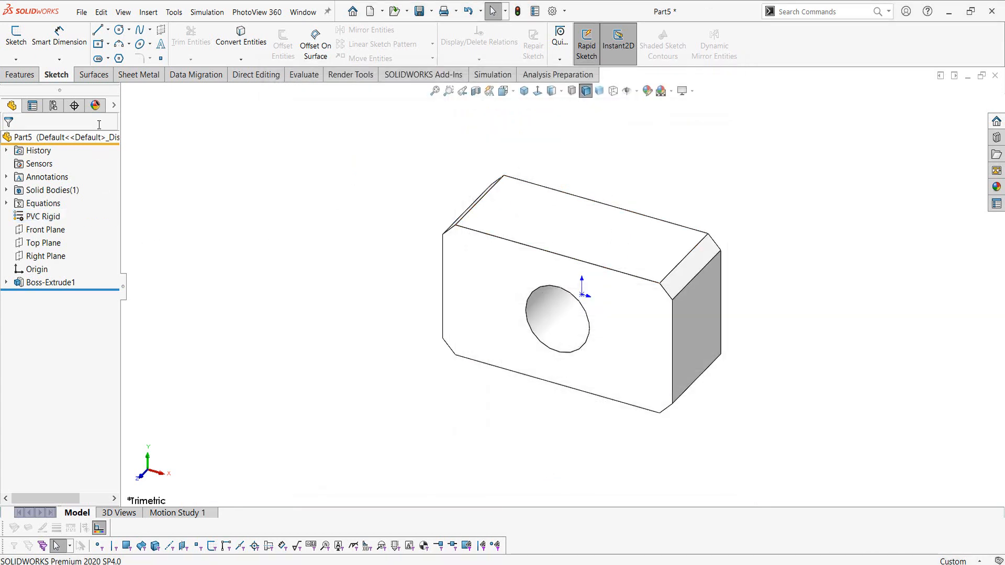
# Change the whole part's appearance color to light gray from the standard swatches
pyautogui.click(114, 105)
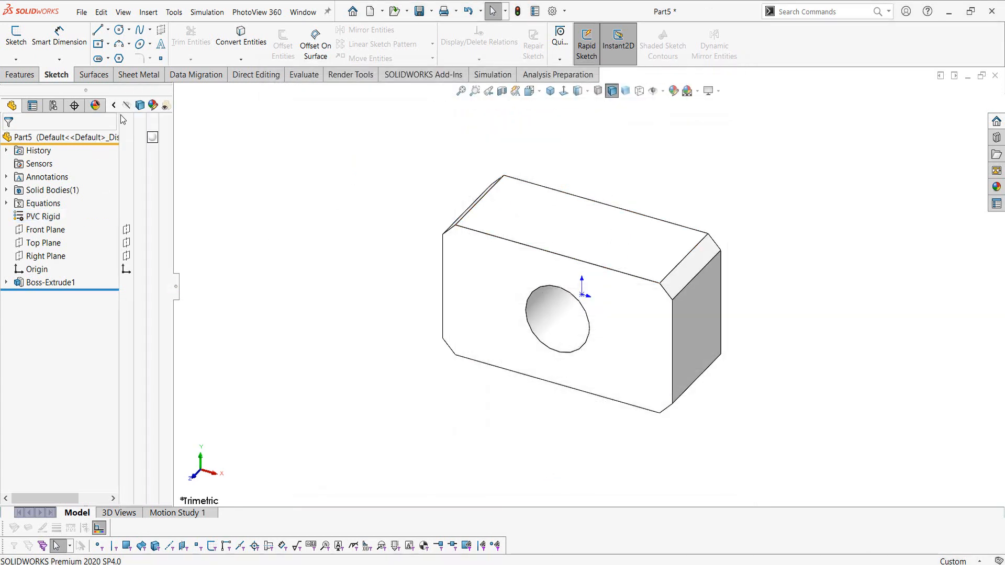
pyautogui.click(152, 138)
pyautogui.click(181, 150)
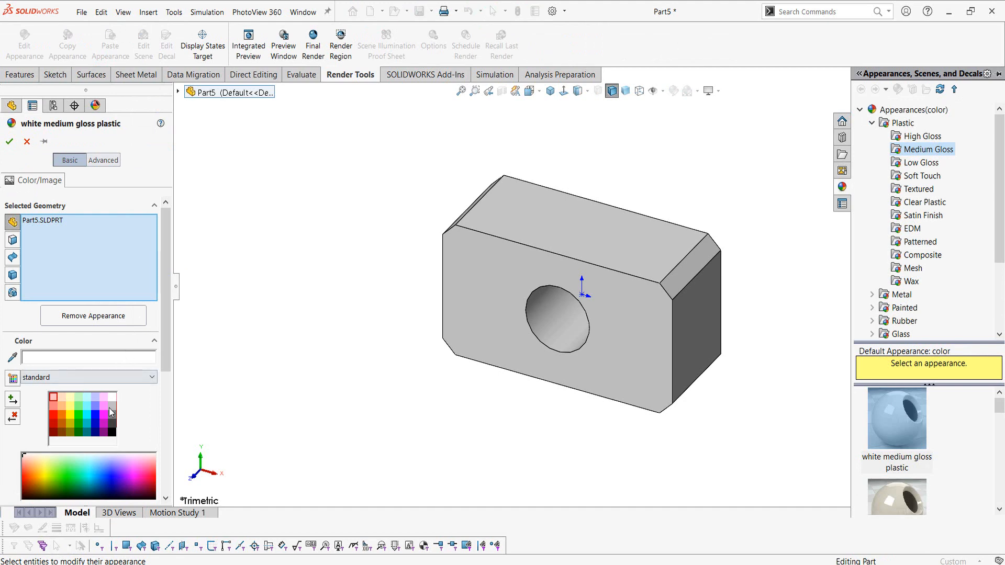
pyautogui.click(112, 406)
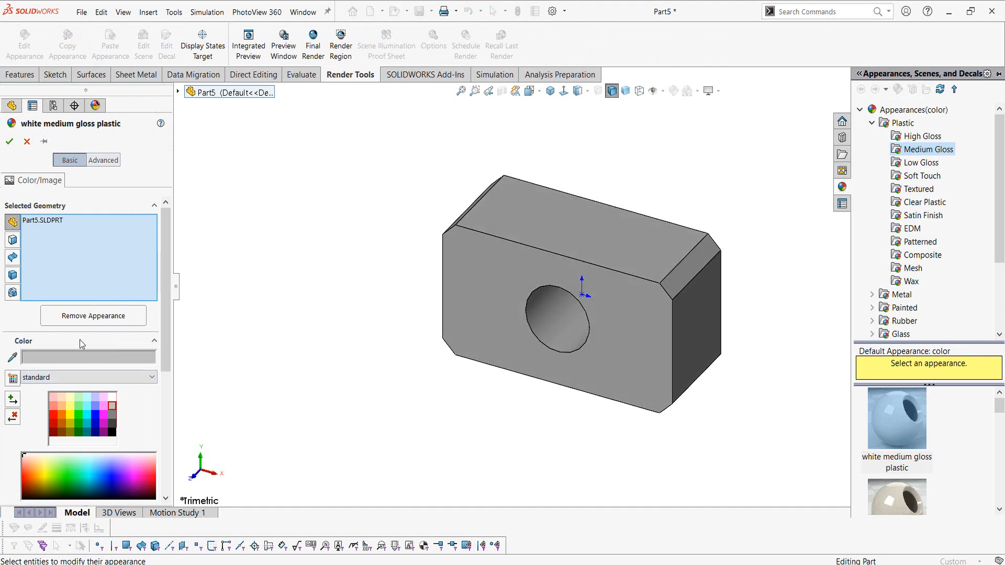
pyautogui.click(10, 142)
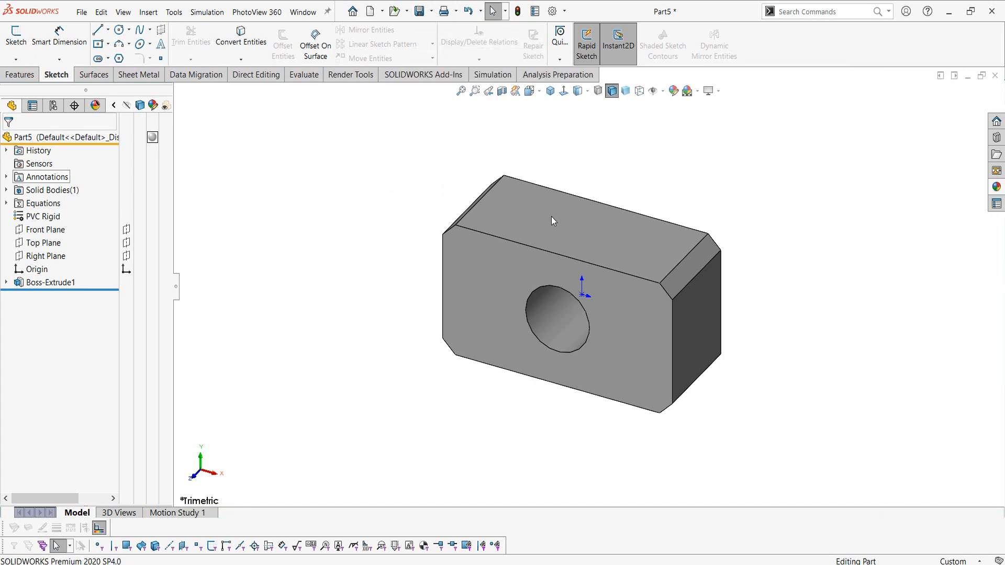
# Save the part as Slide in the Parts folder
pyautogui.hotkey('ctrl', 's')
pyautogui.write('Slide')
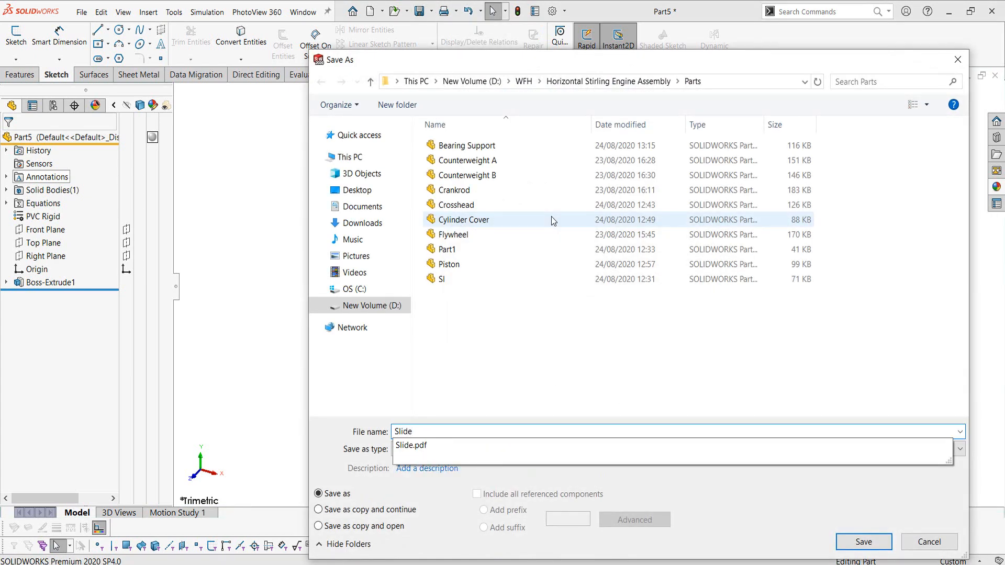
pyautogui.press('Return')
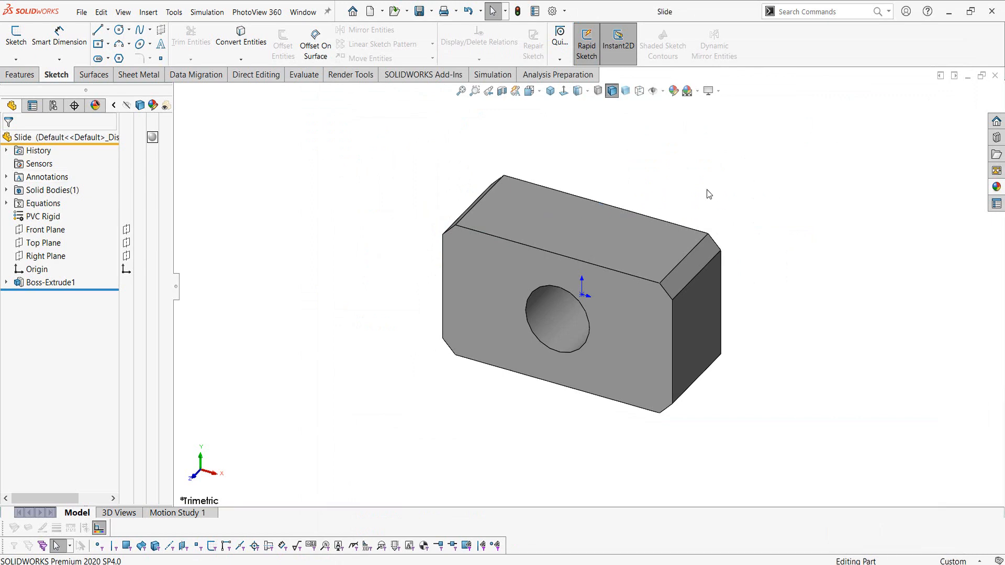
pyautogui.click(415, 518)
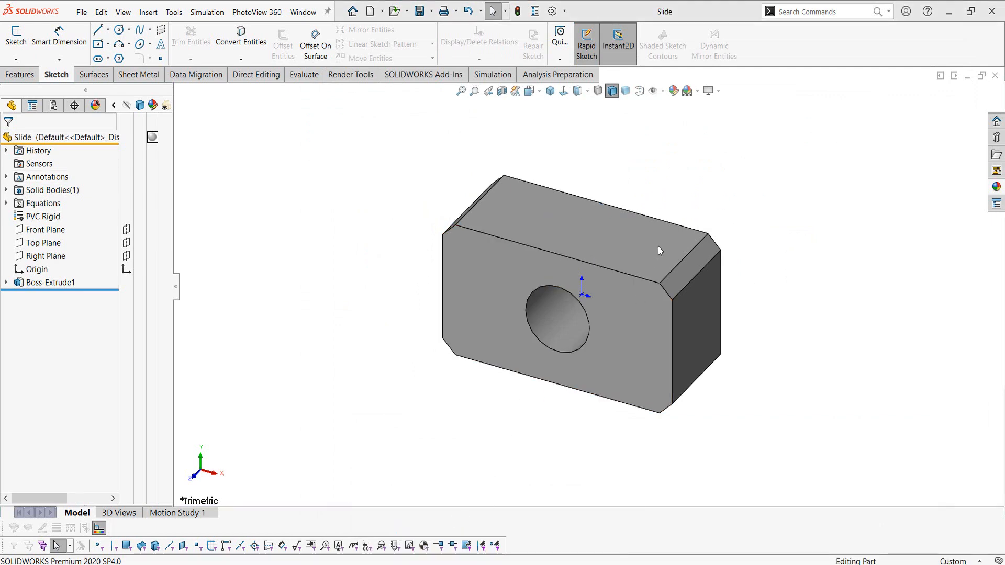